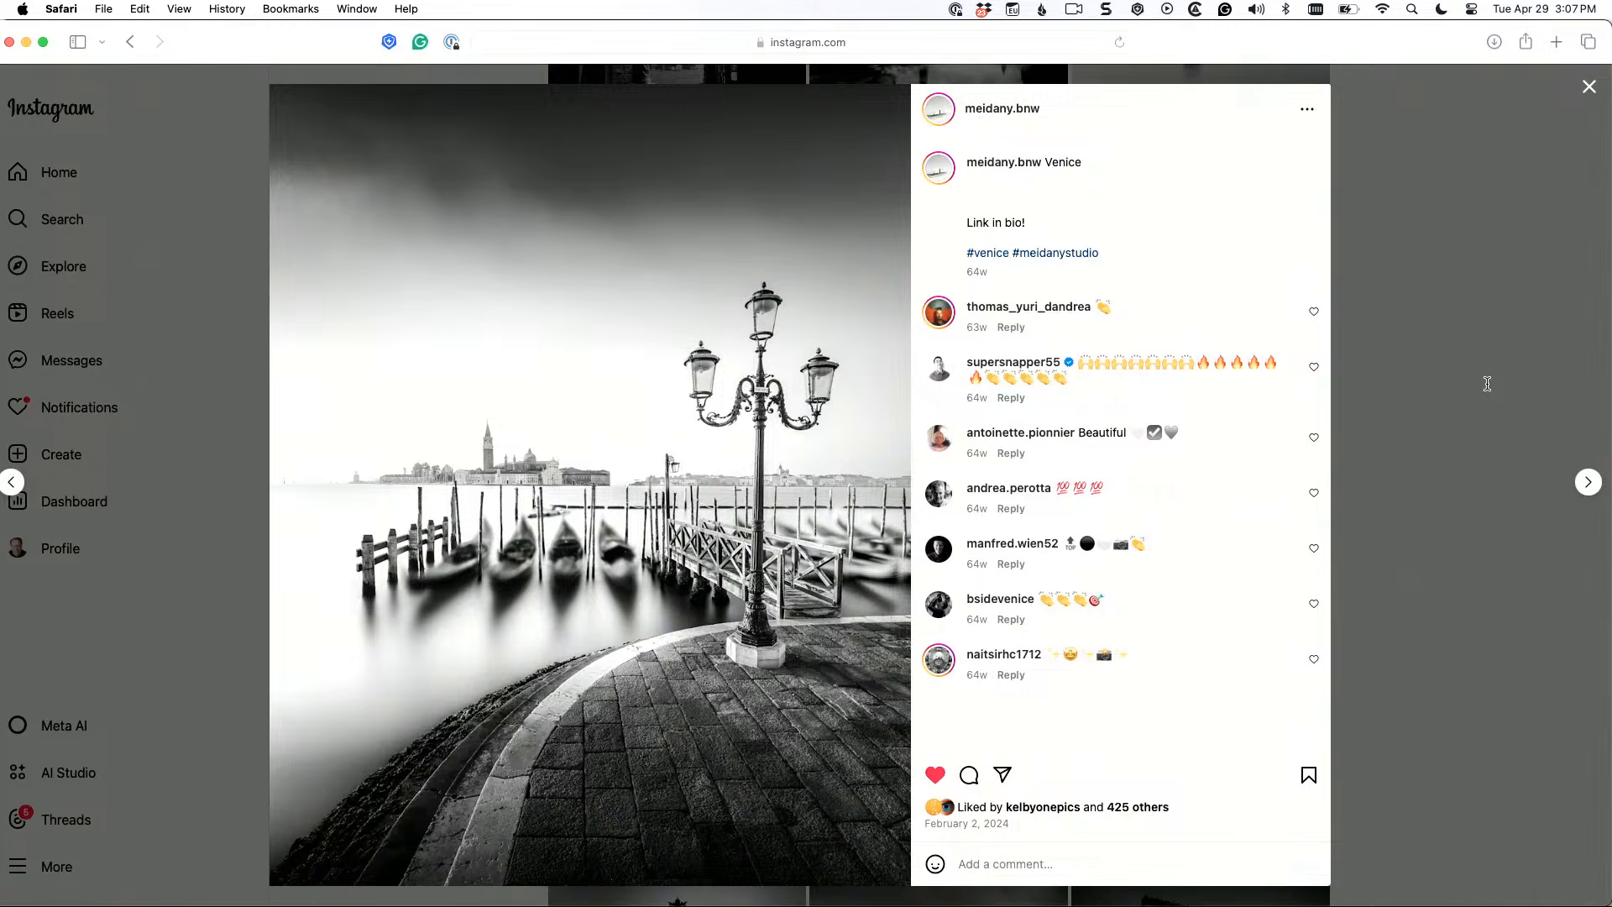
Examine the black-and-white Venice basilica and Eiffel Tower photos in the profile's post grid, closing each post after viewing
left_click(1589, 87)
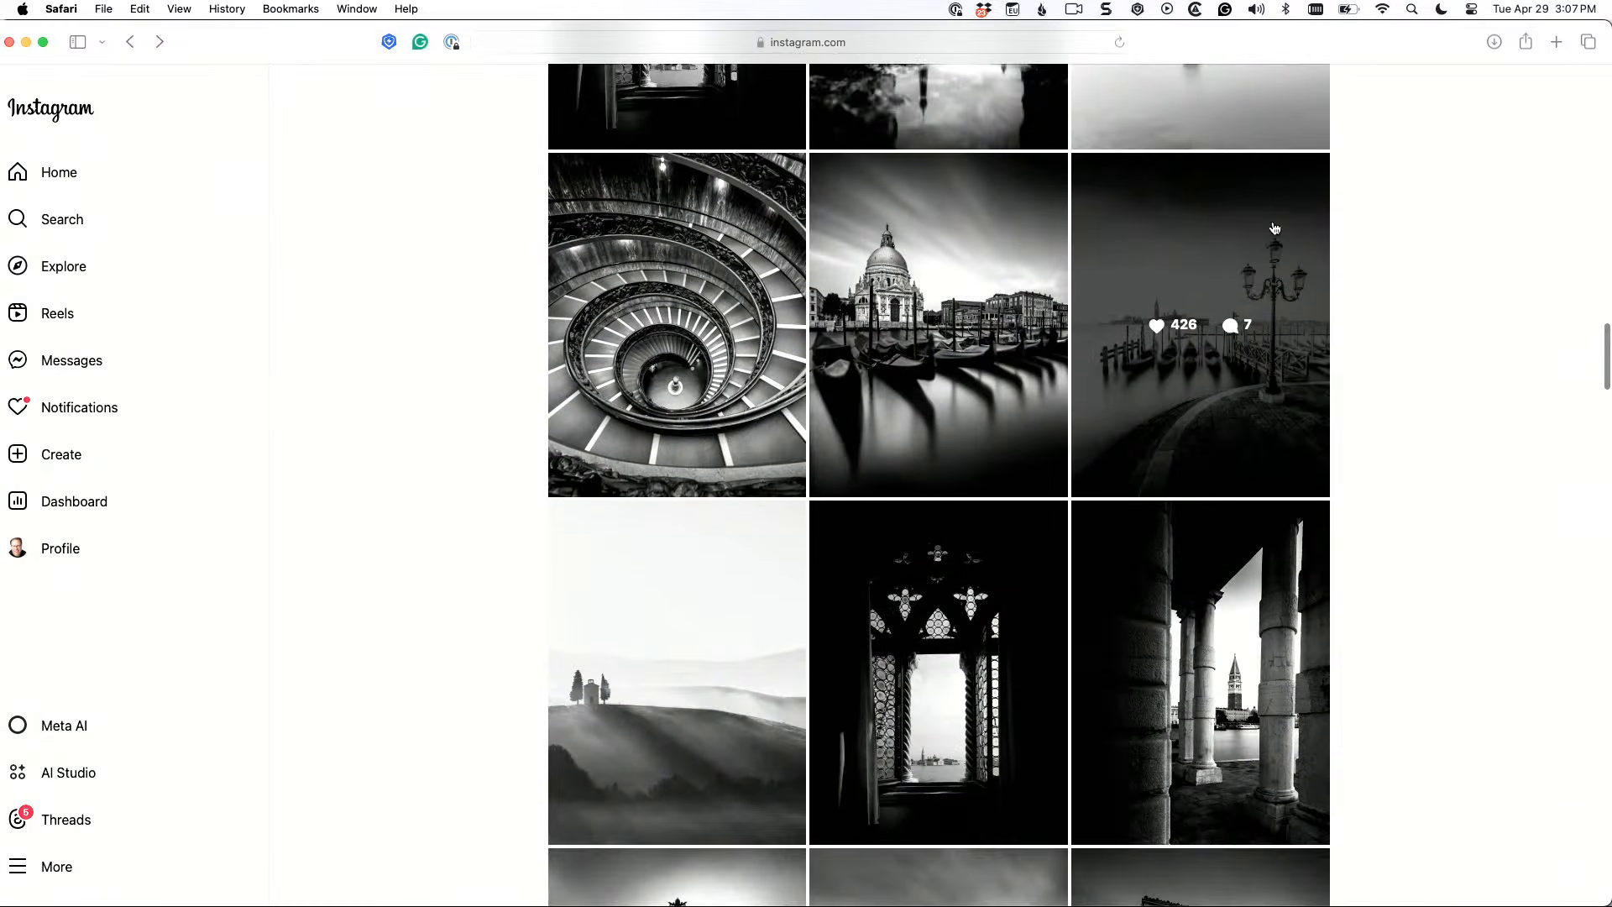
scroll(1188, 327, "up", 1)
left_click(1020, 360)
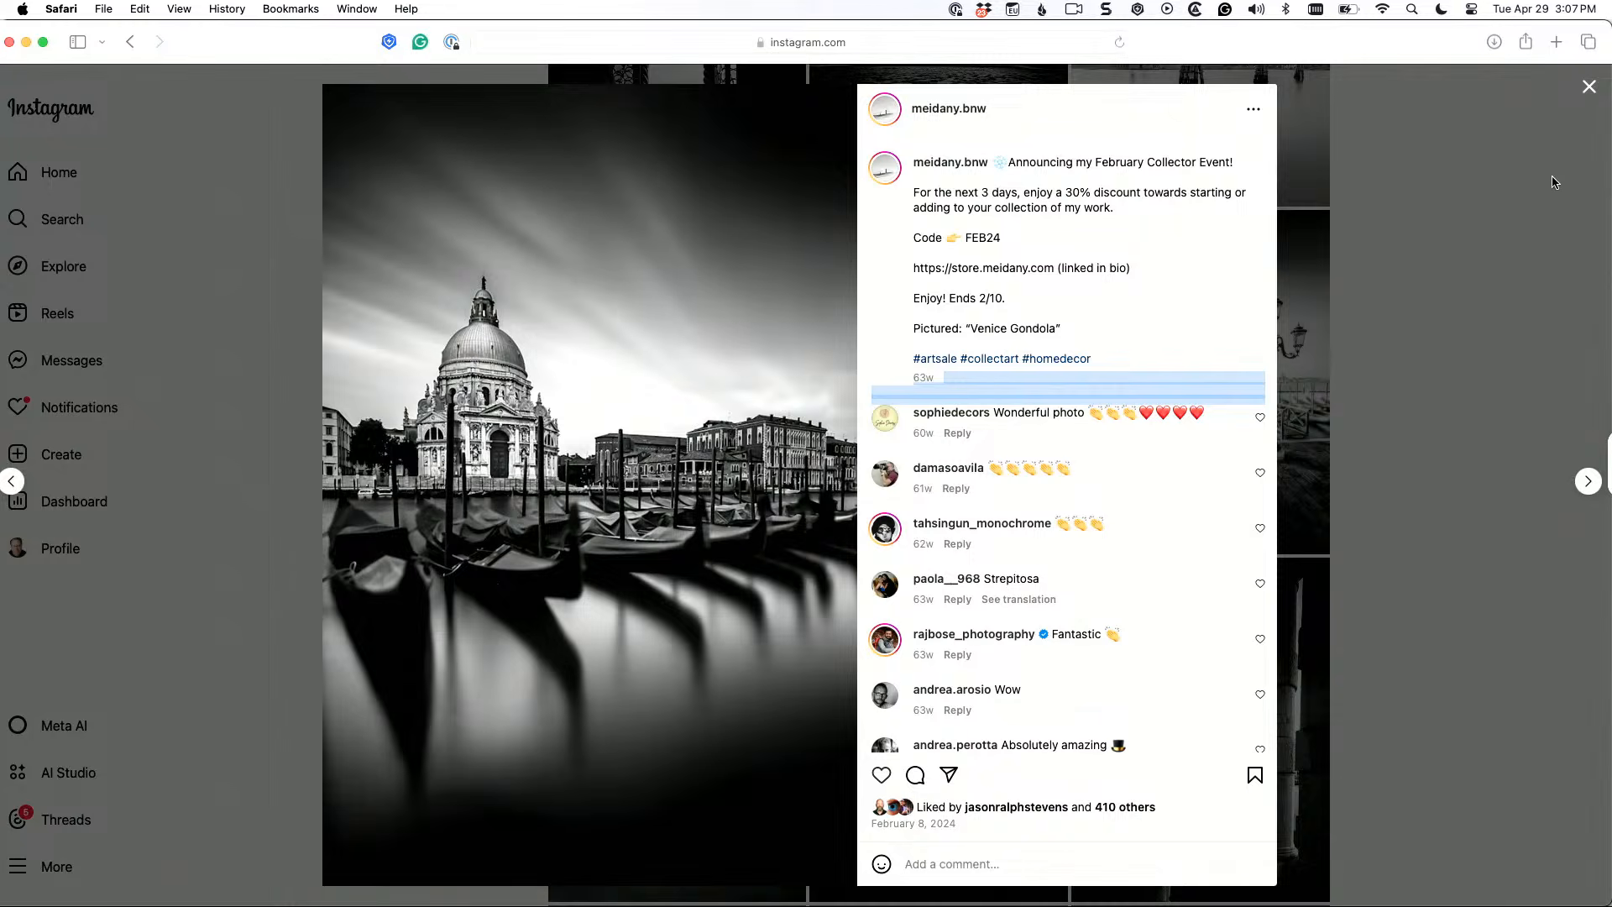
left_click(1587, 89)
scroll(1013, 411, "up", 3)
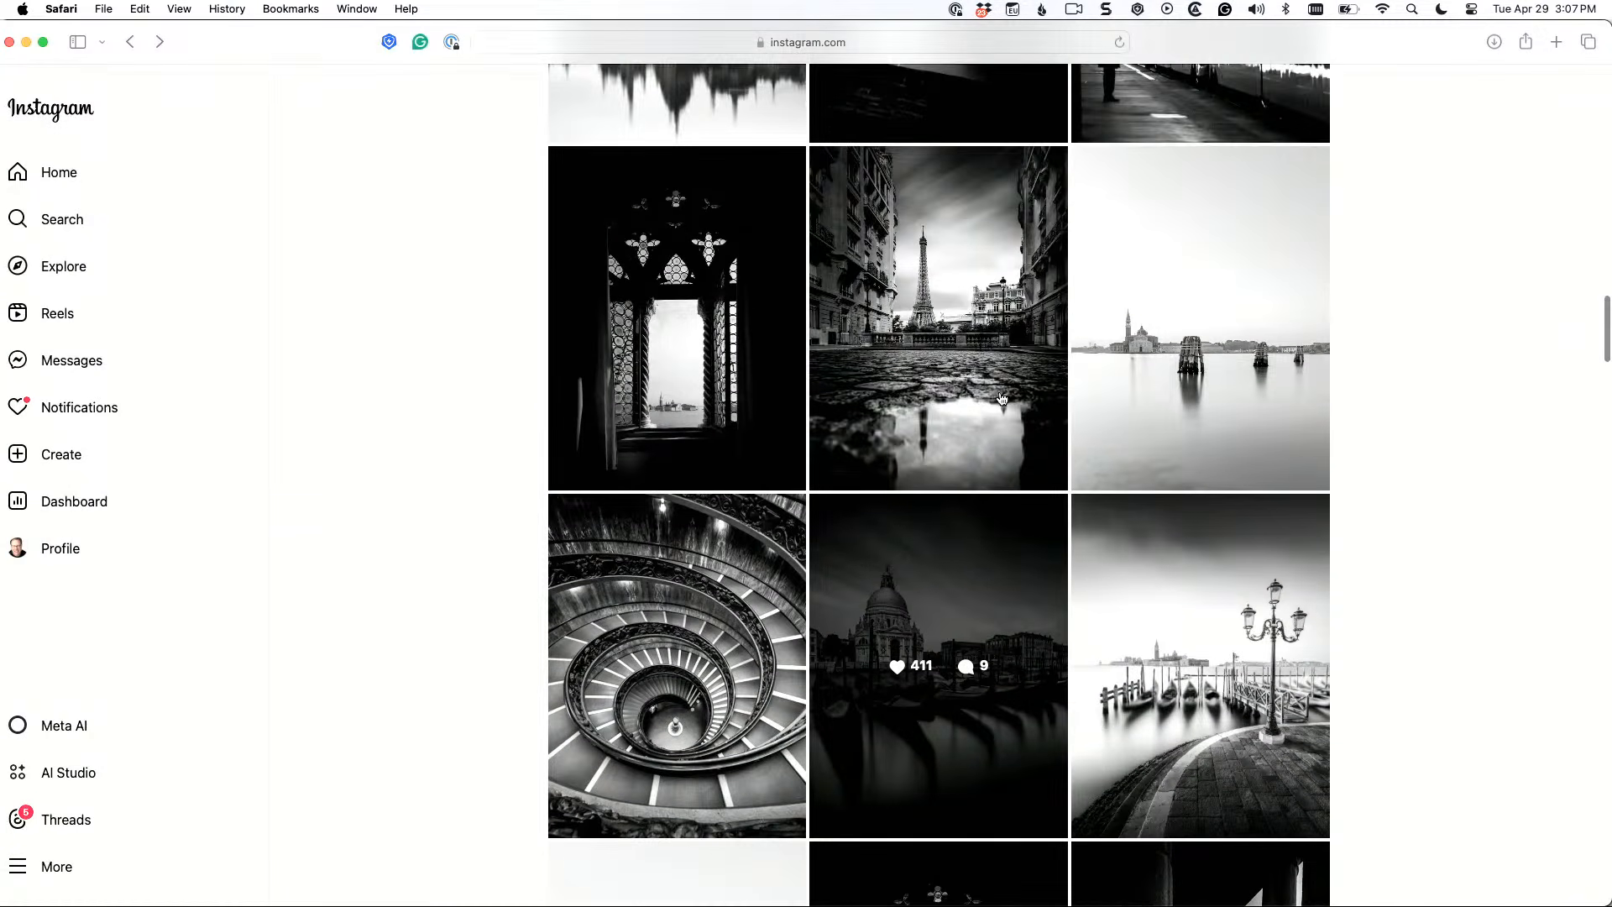
left_click(966, 356)
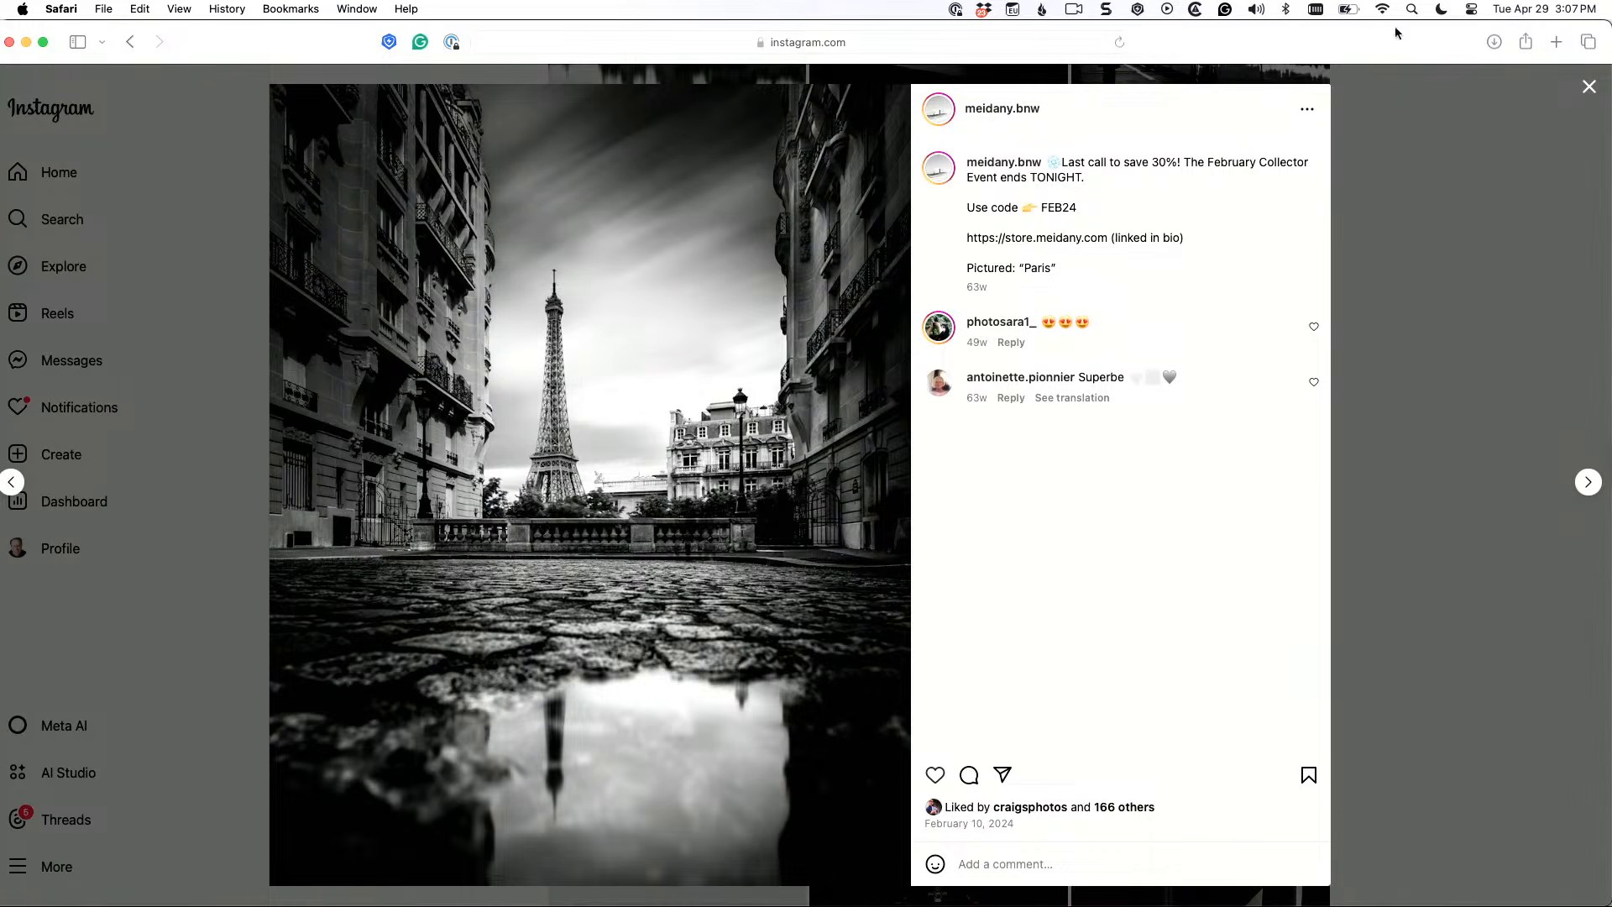
left_click(1587, 87)
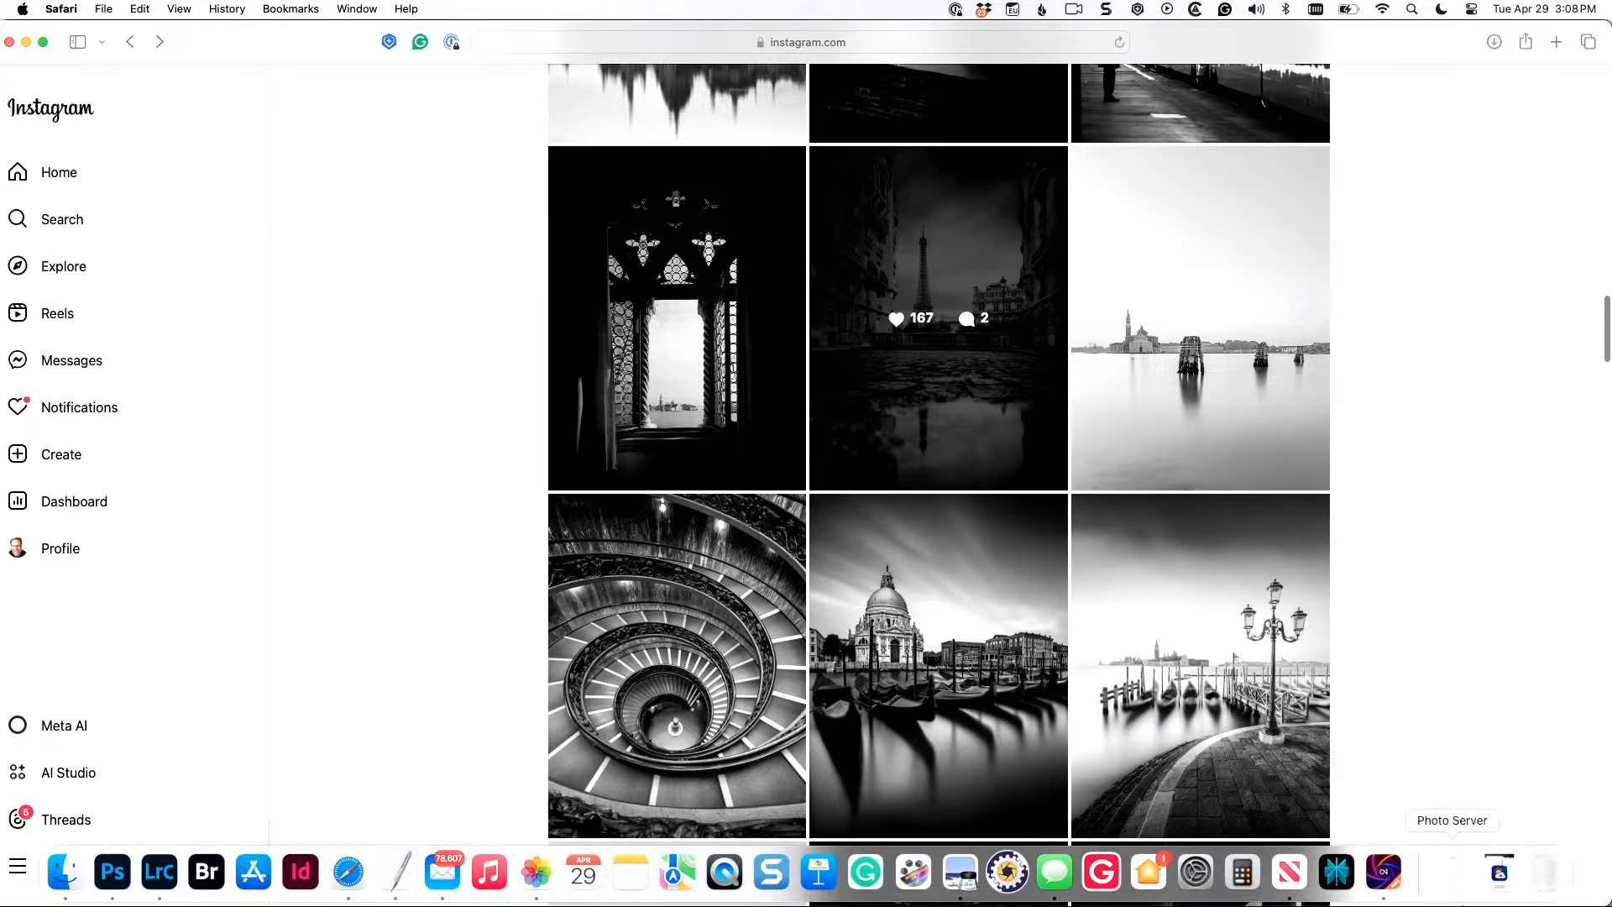
Switch to ON1 Photo RAW MAX 2025 and straighten the Venice photo with a slight clockwise crop rotation
left_click(1383, 871)
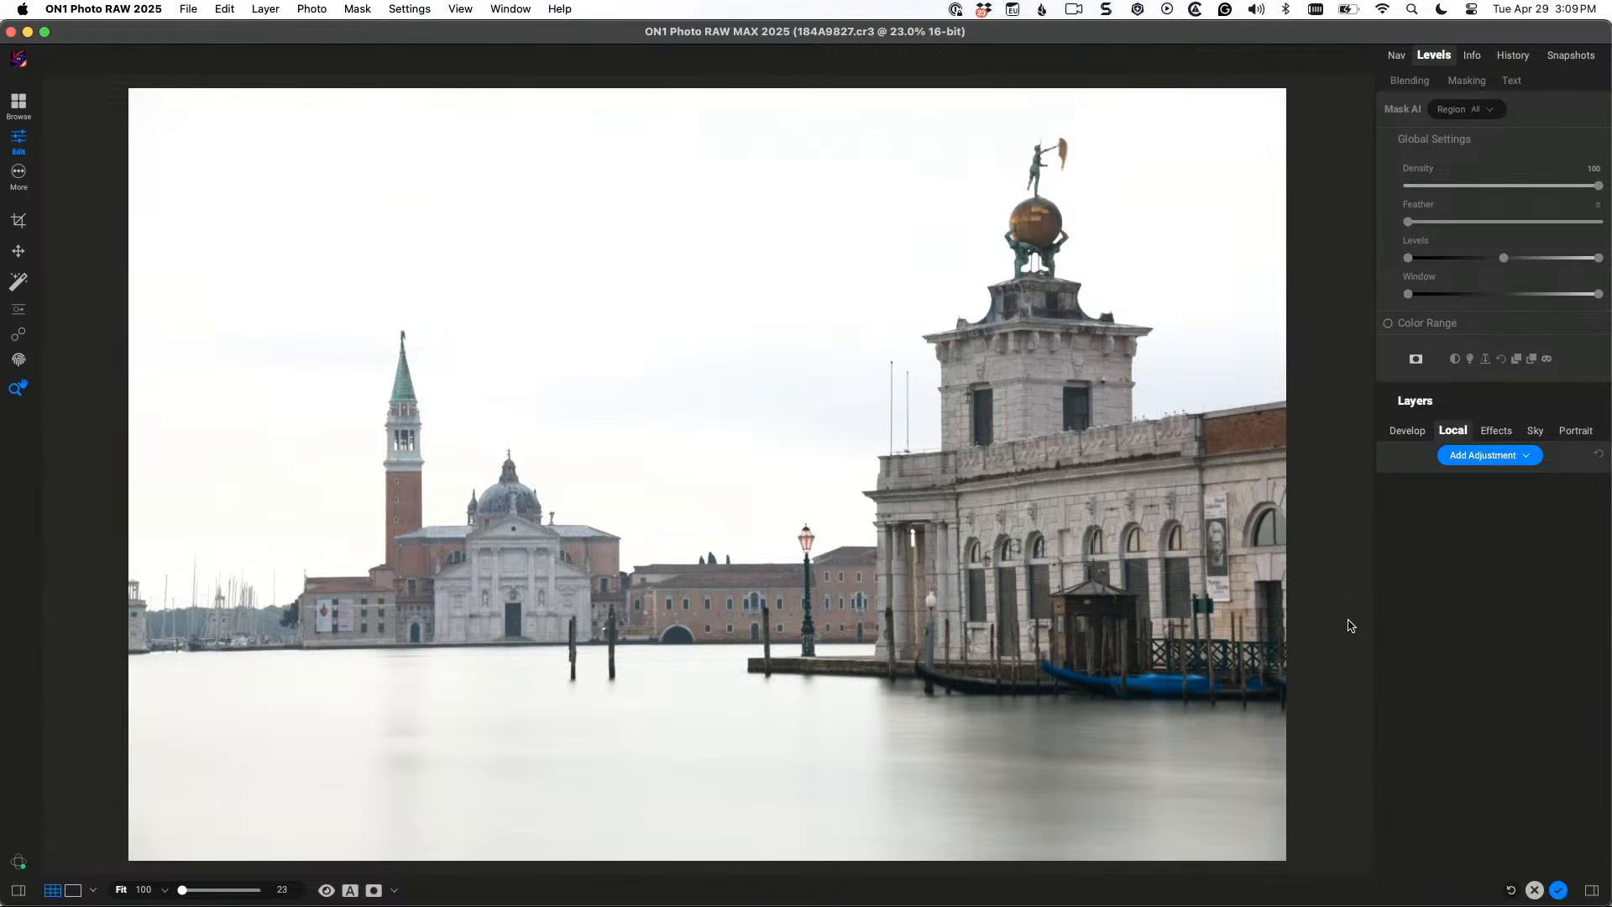
left_click(19, 221)
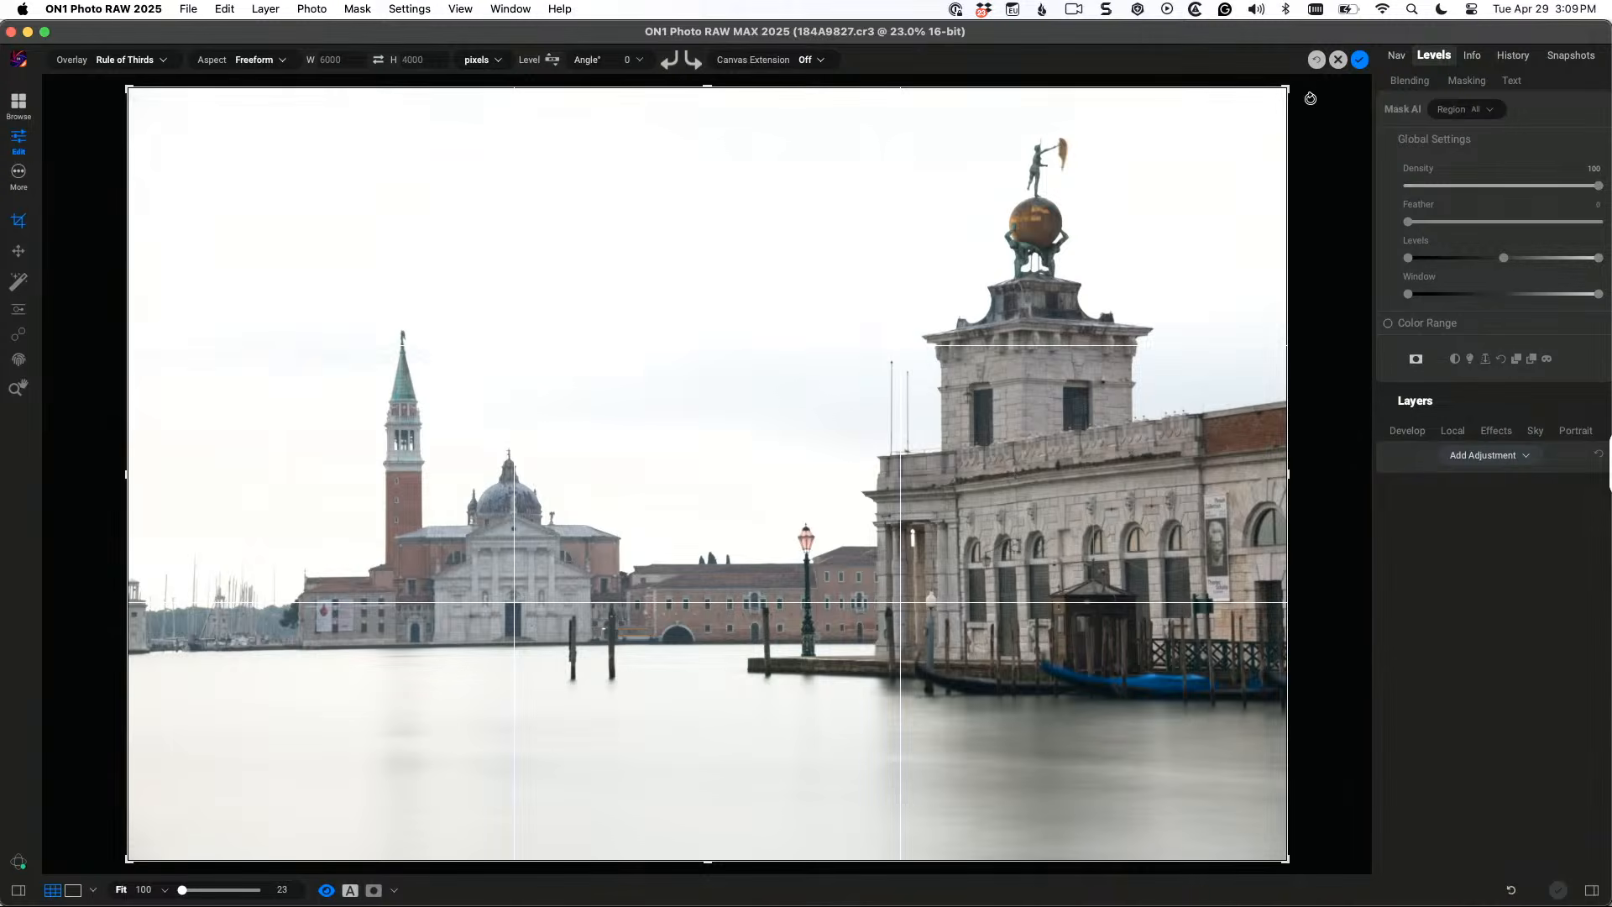
left_click_drag(1310, 98, 1316, 103)
key("Return")
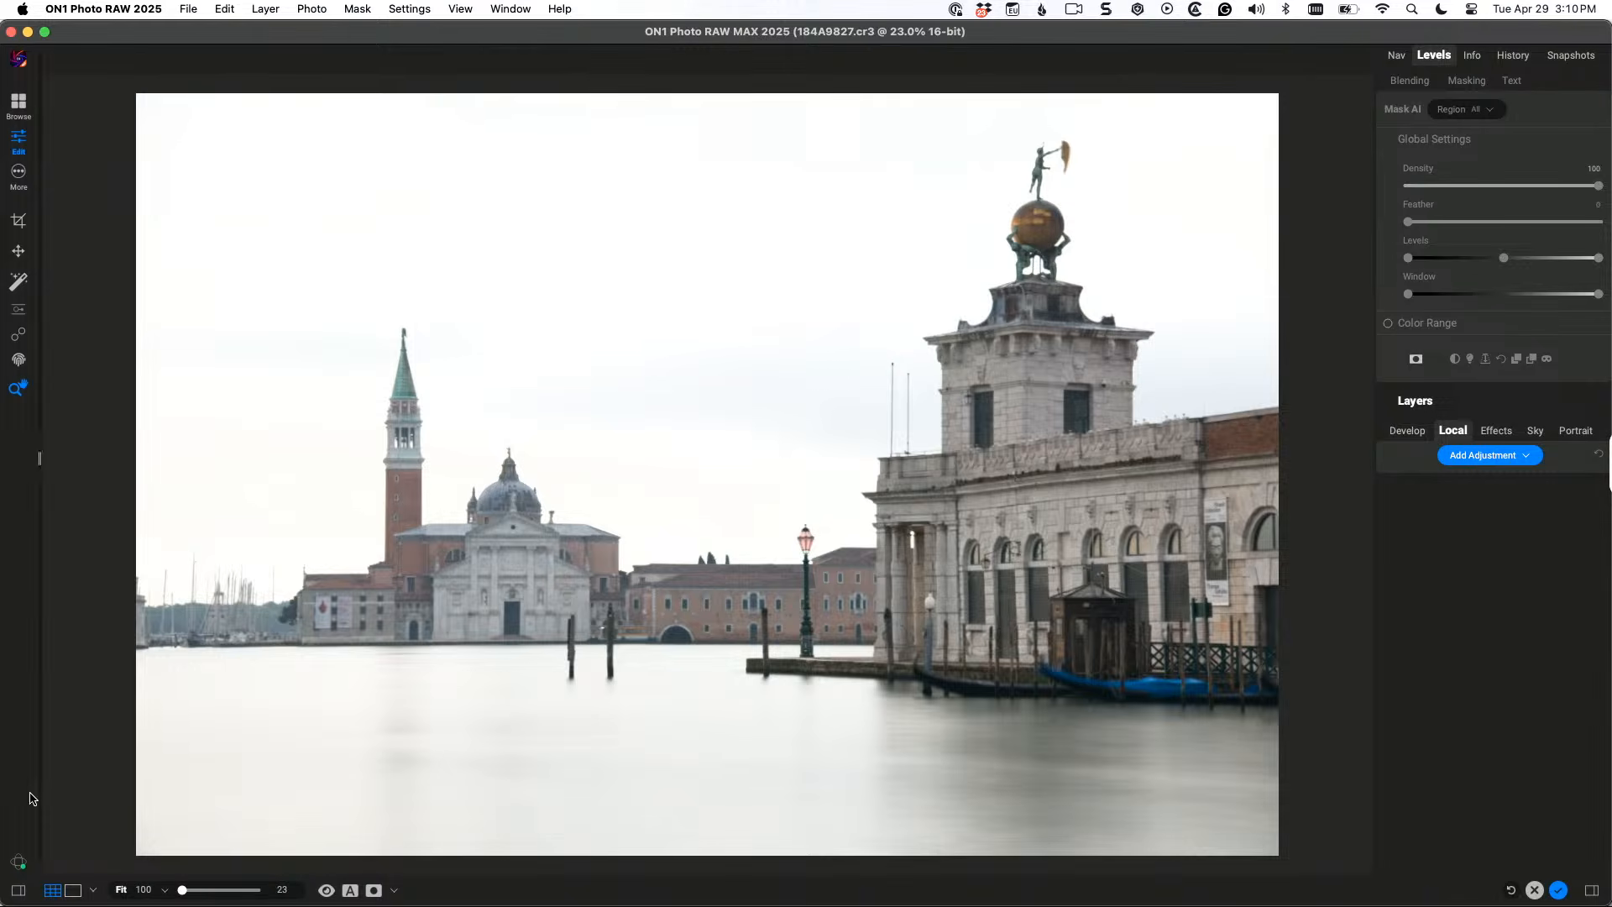
Preview several B&W Alternative presets on the photo, including BA13
left_click(18, 891)
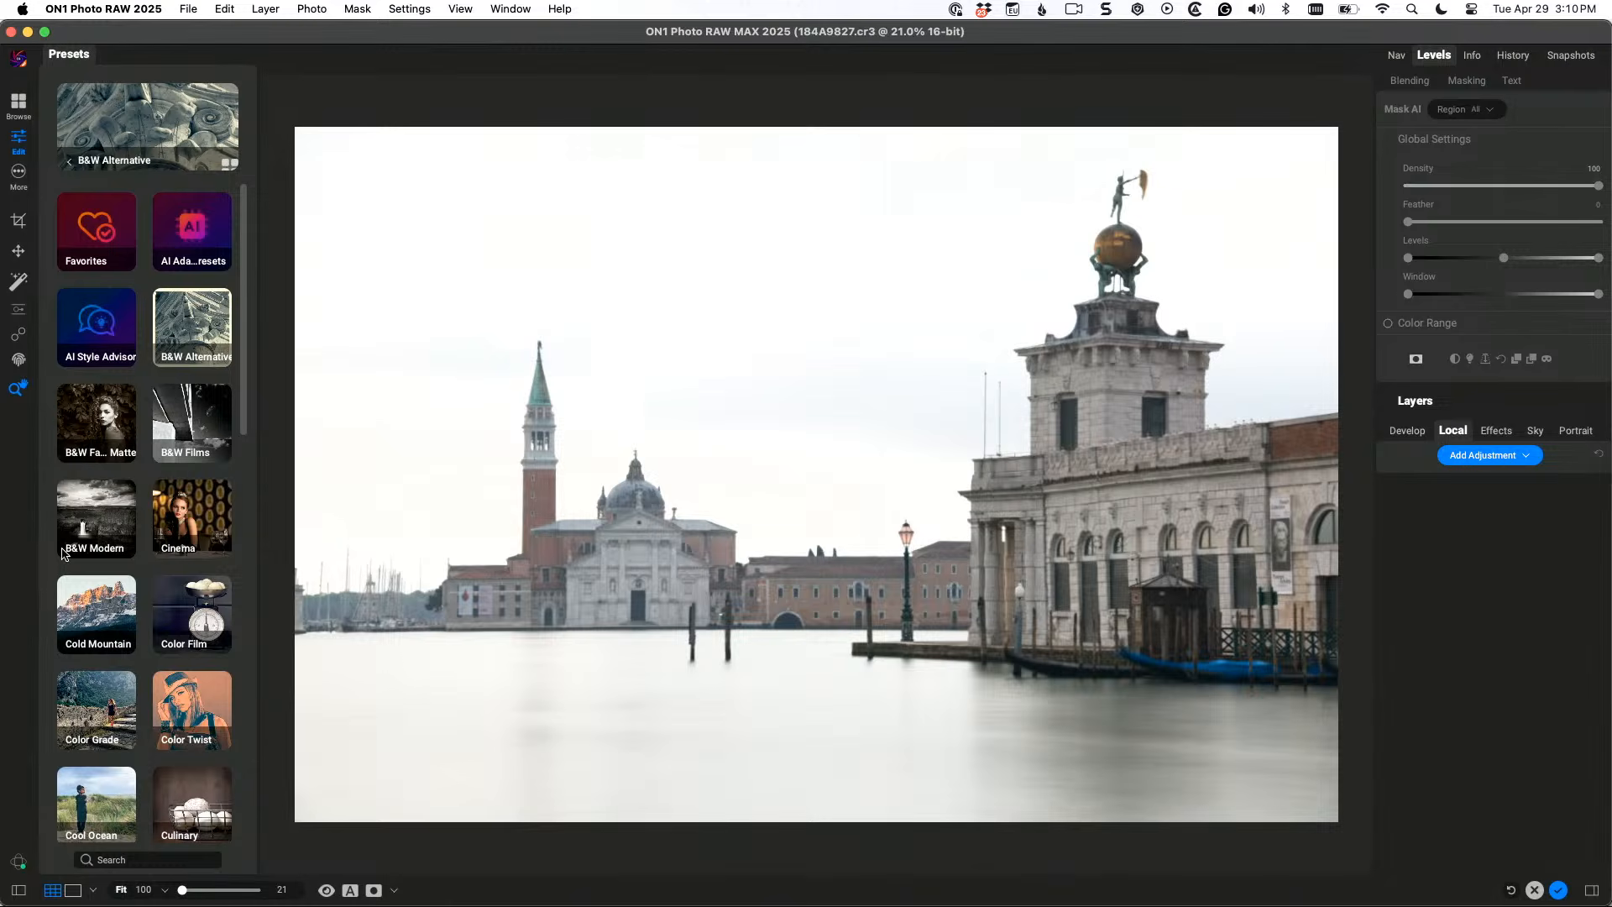
left_click(195, 322)
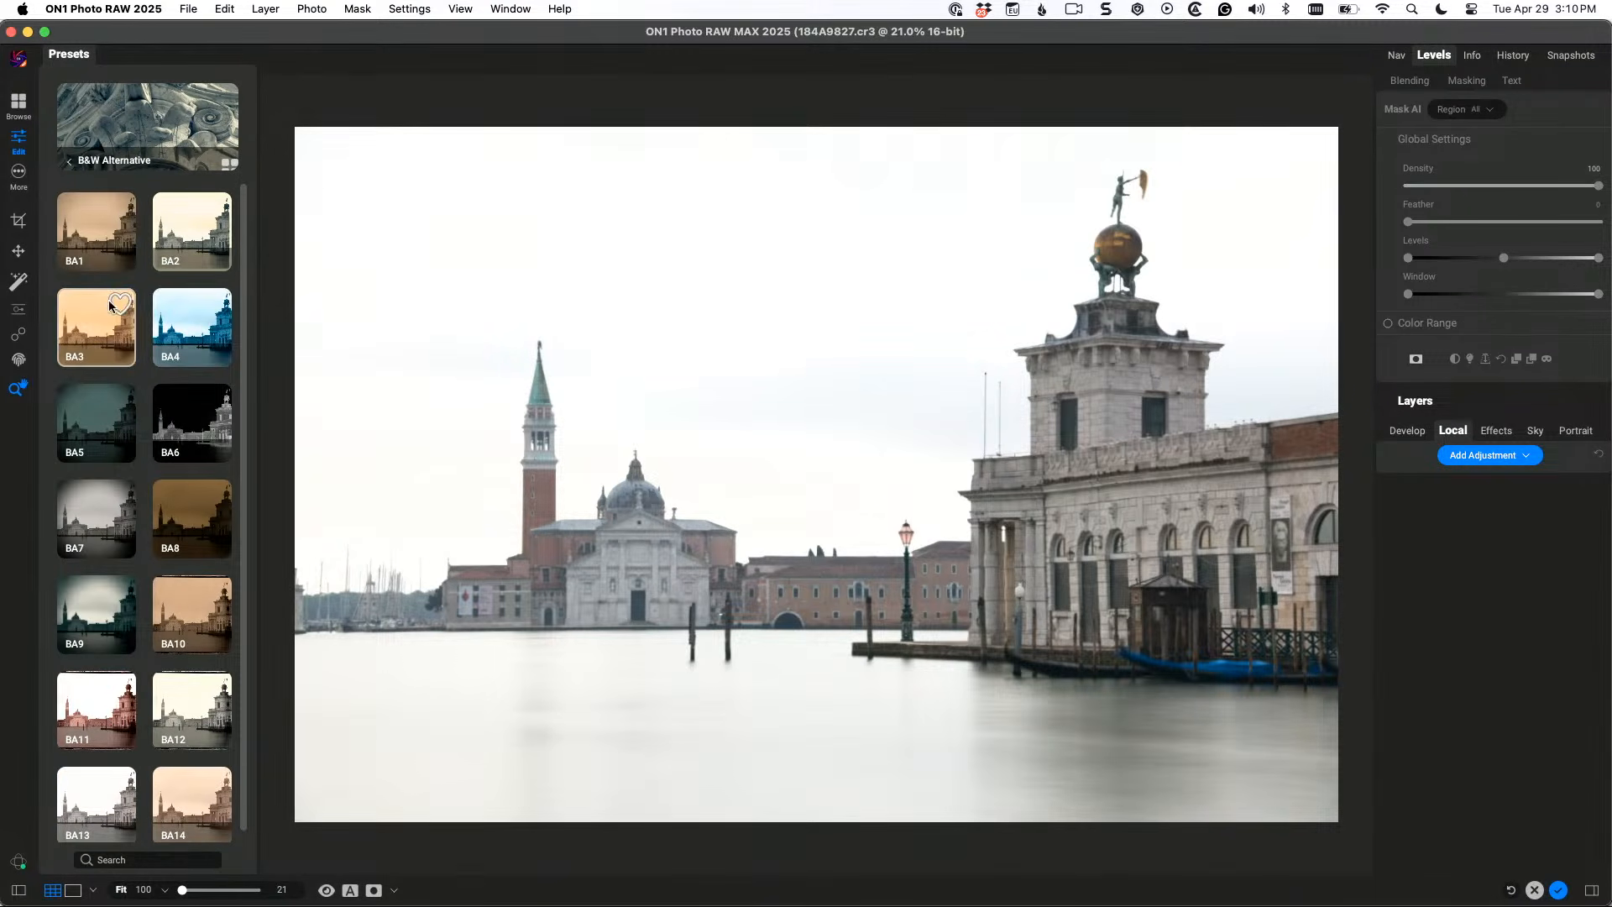
left_click(109, 306)
scroll(168, 504, "down", 1)
left_click(181, 658)
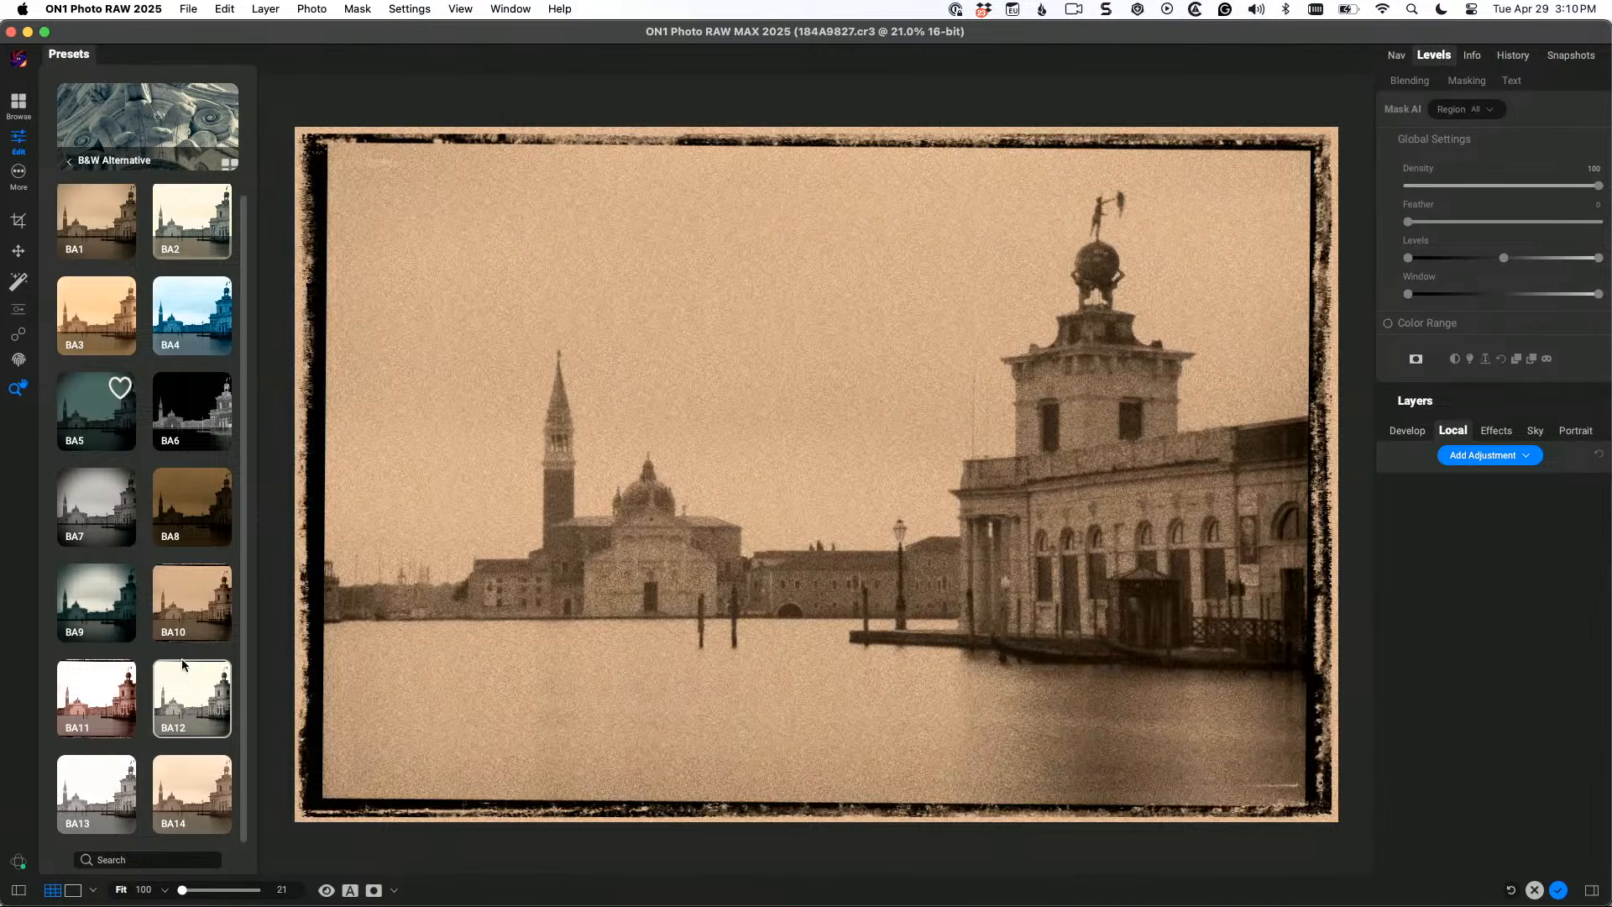
left_click(112, 778)
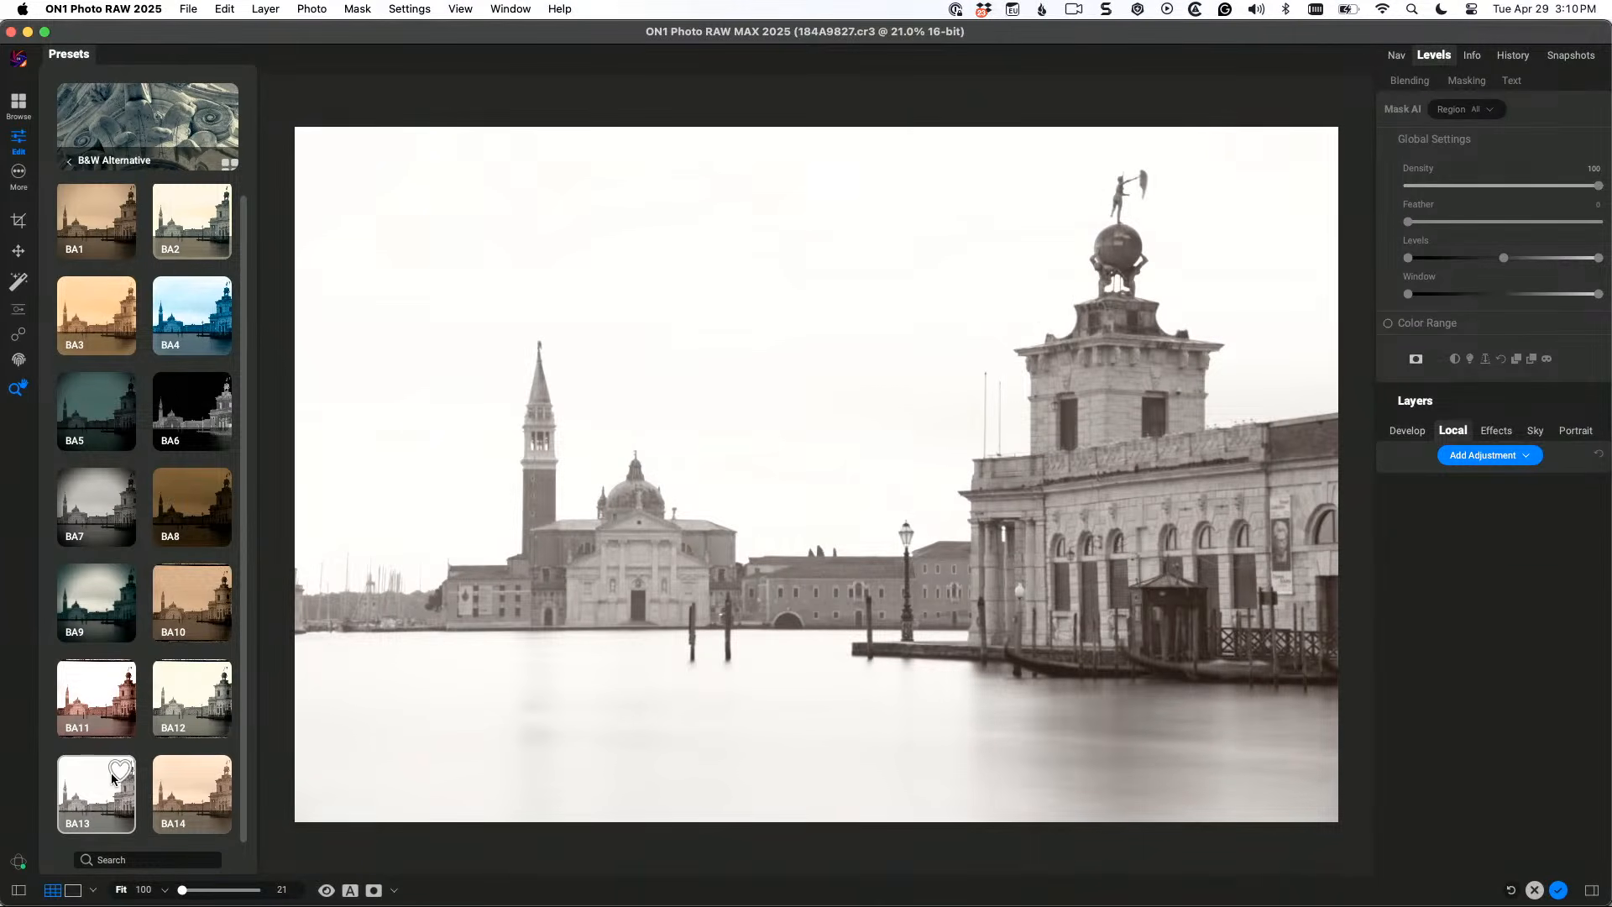
left_click(188, 644)
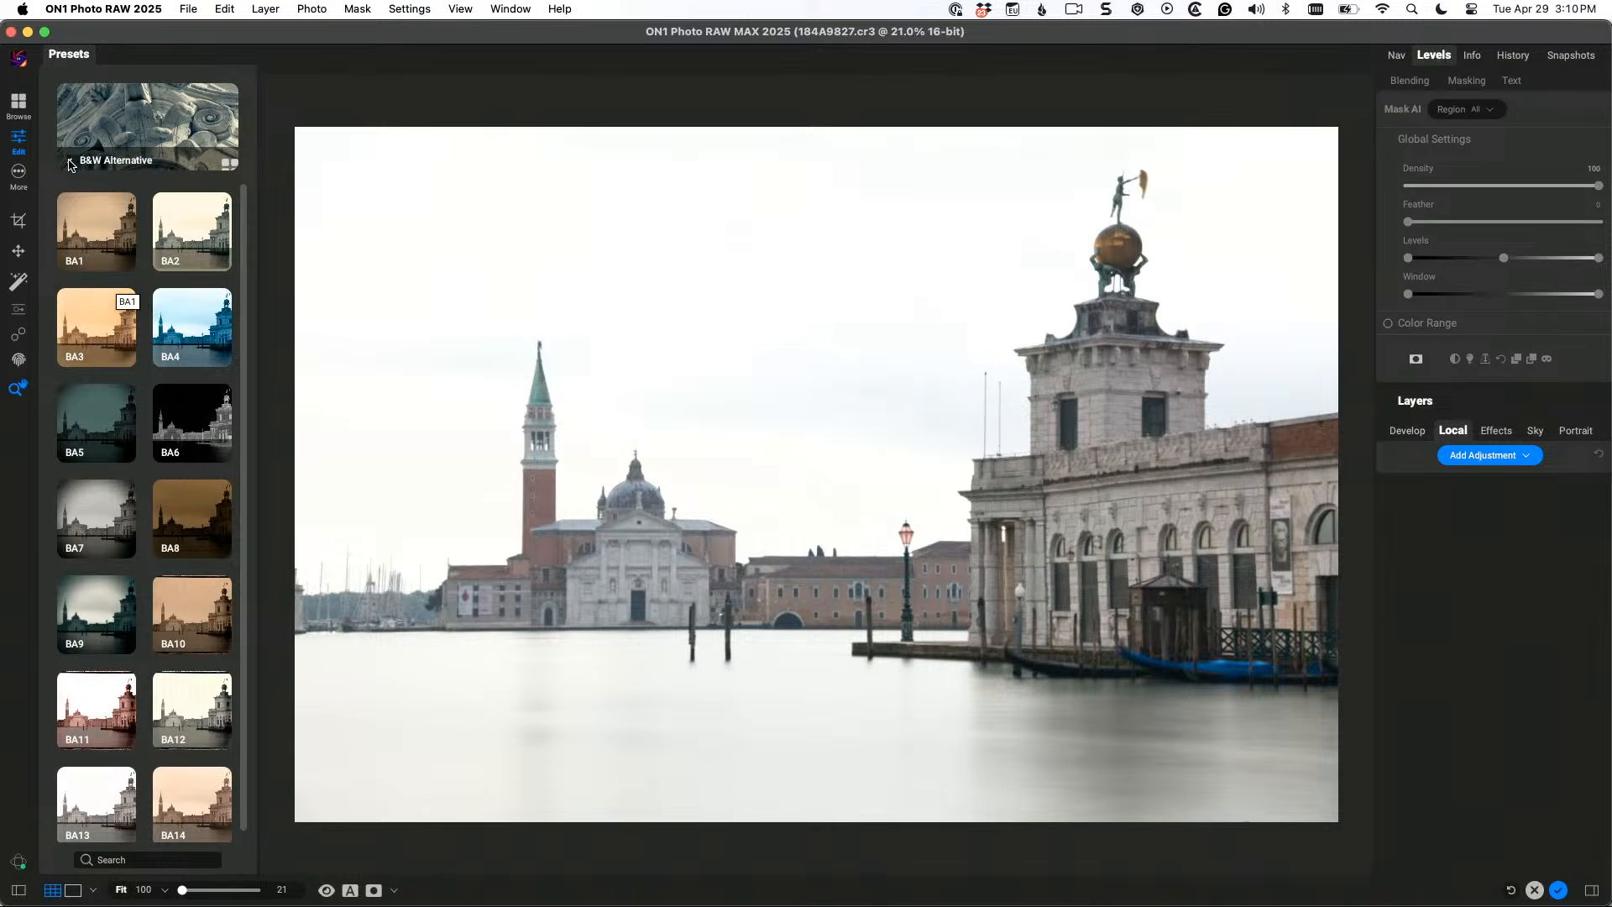
Preview the B&W Modern presets, apply B15 to the photo, and hide the presets
left_click(69, 161)
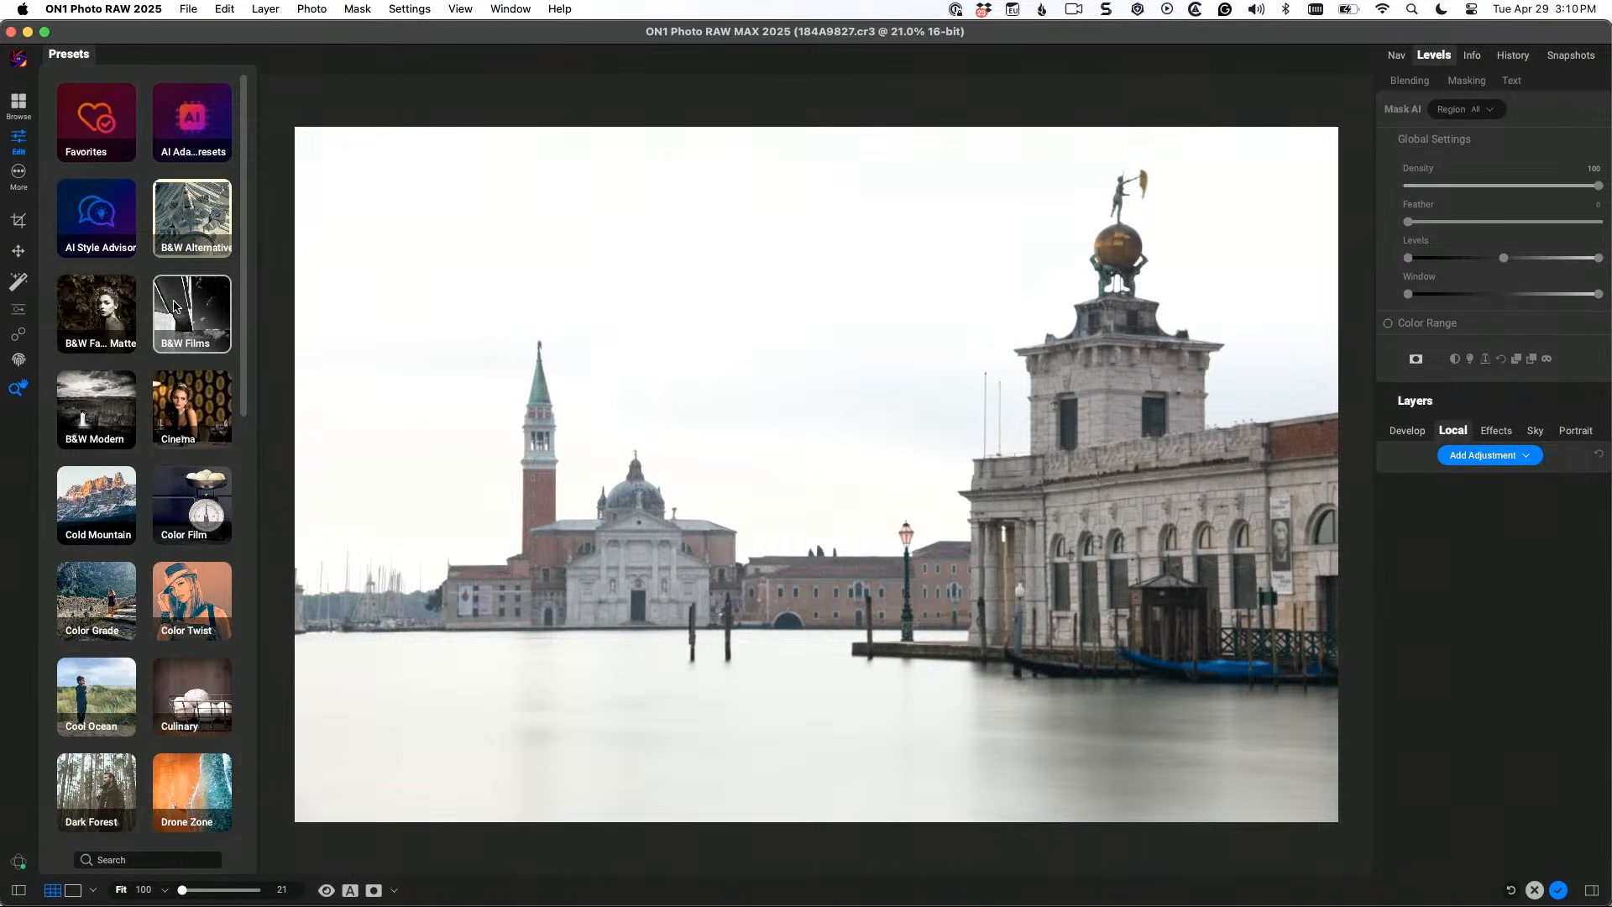
left_click(106, 420)
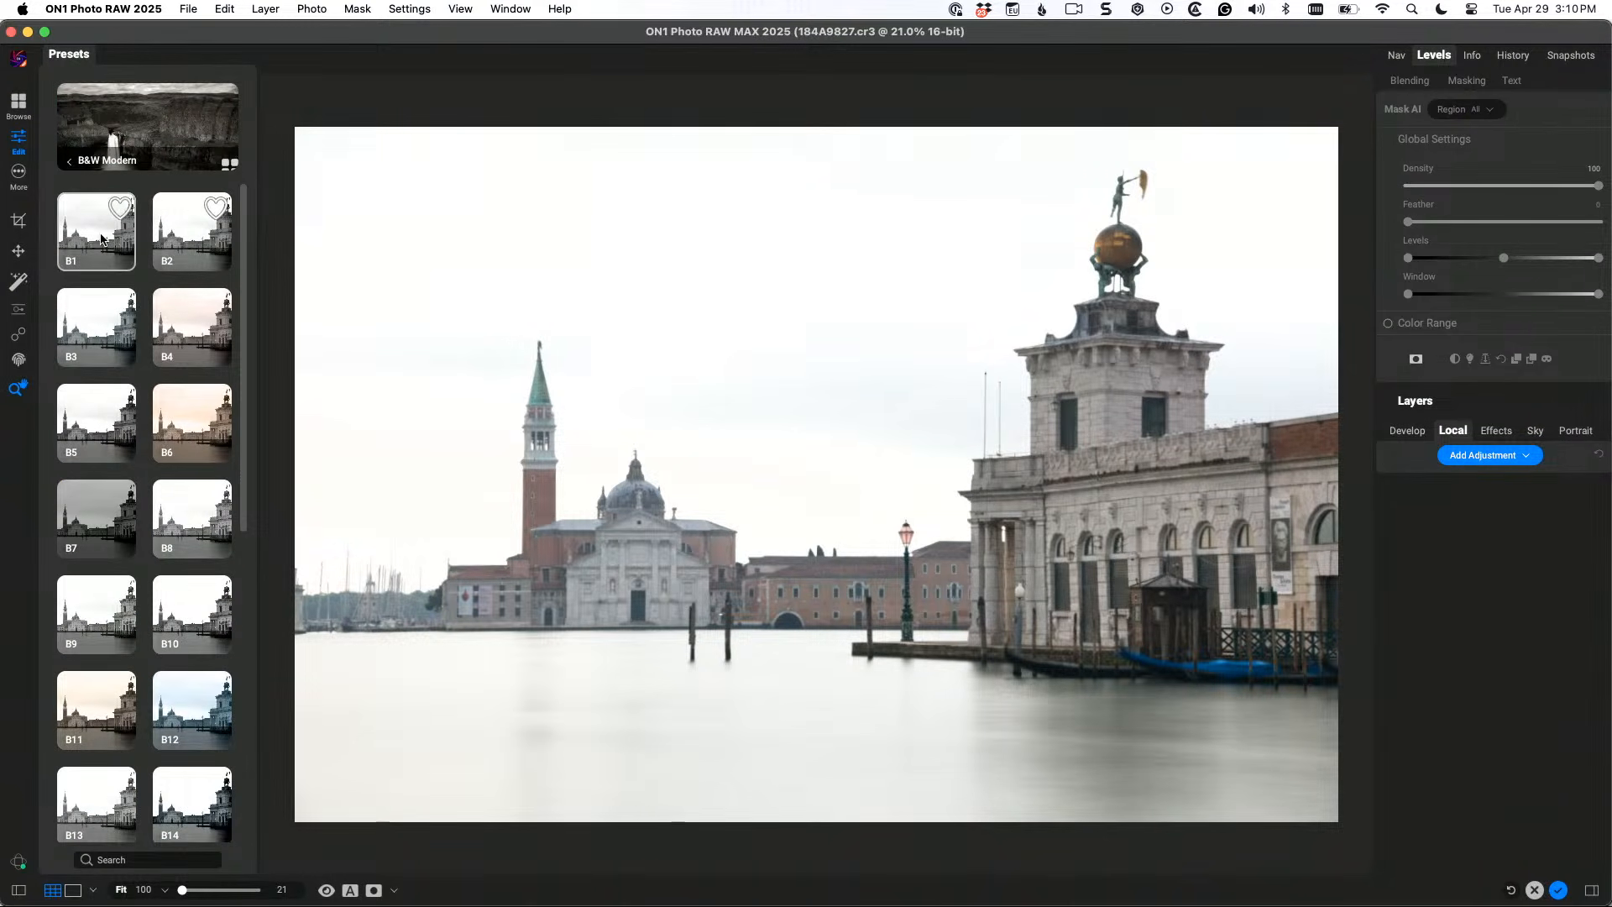
left_click(100, 240)
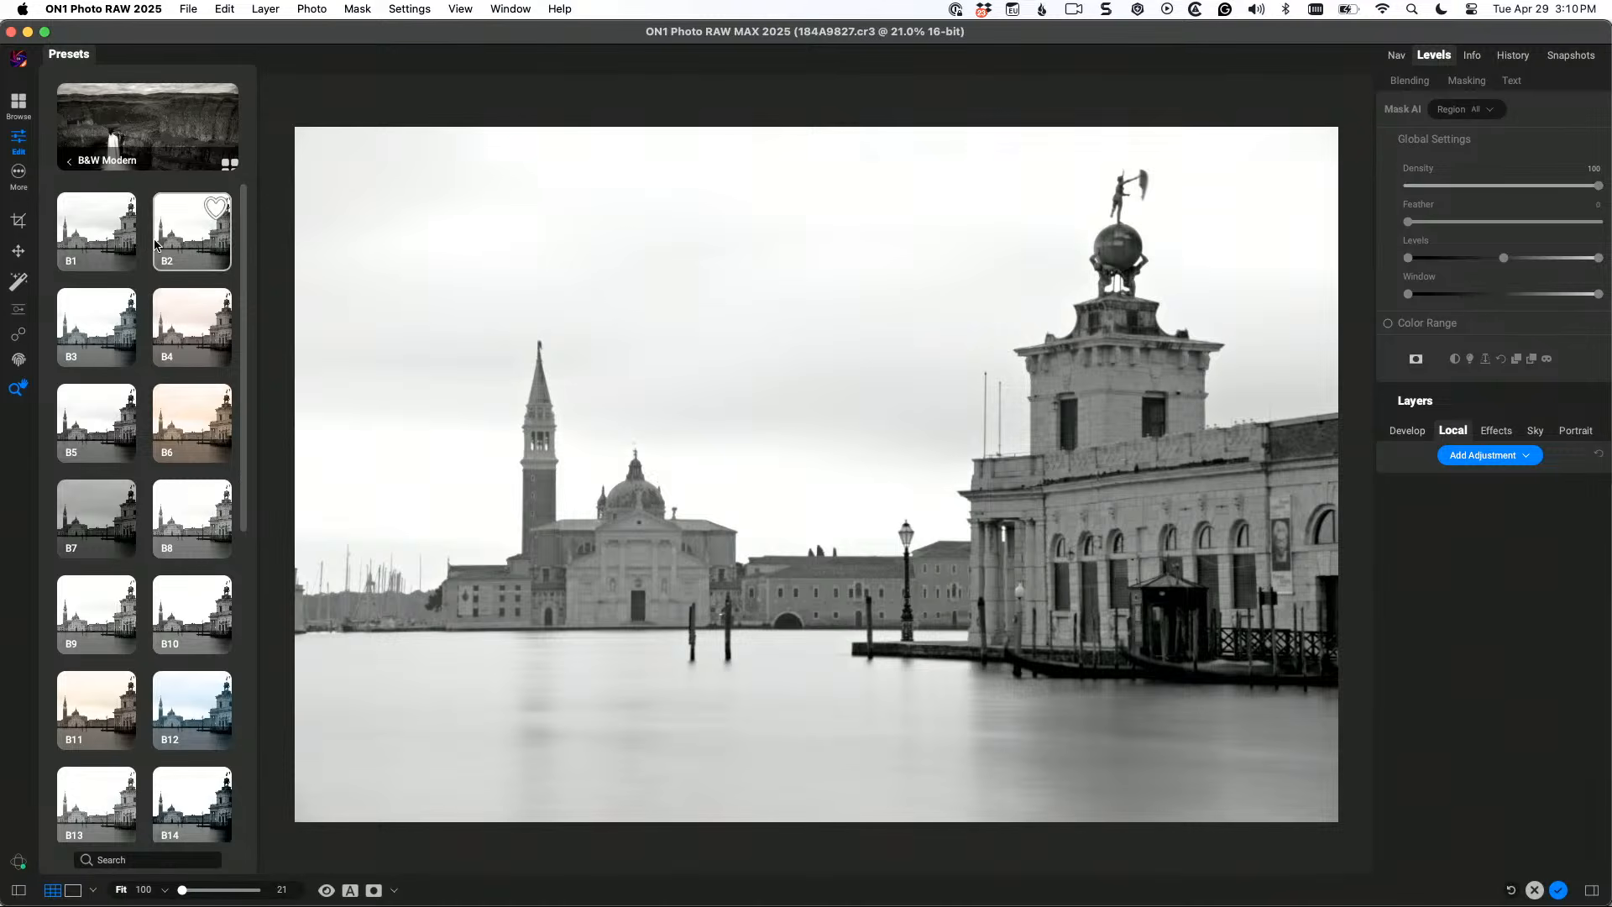
left_click(157, 348)
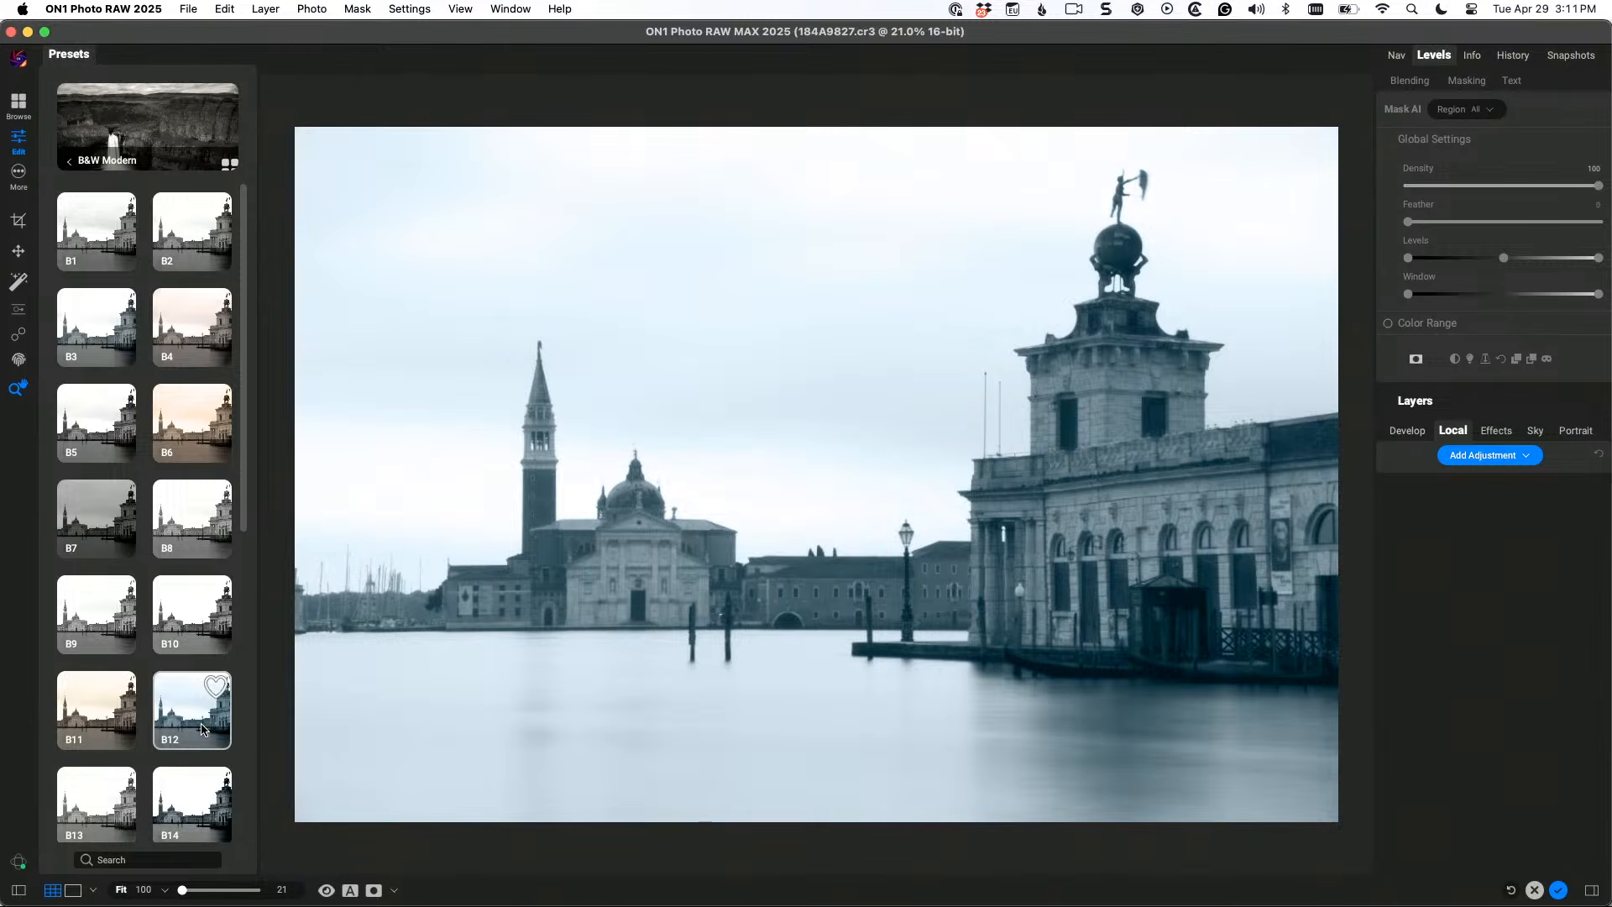
scroll(99, 817, "down", 6)
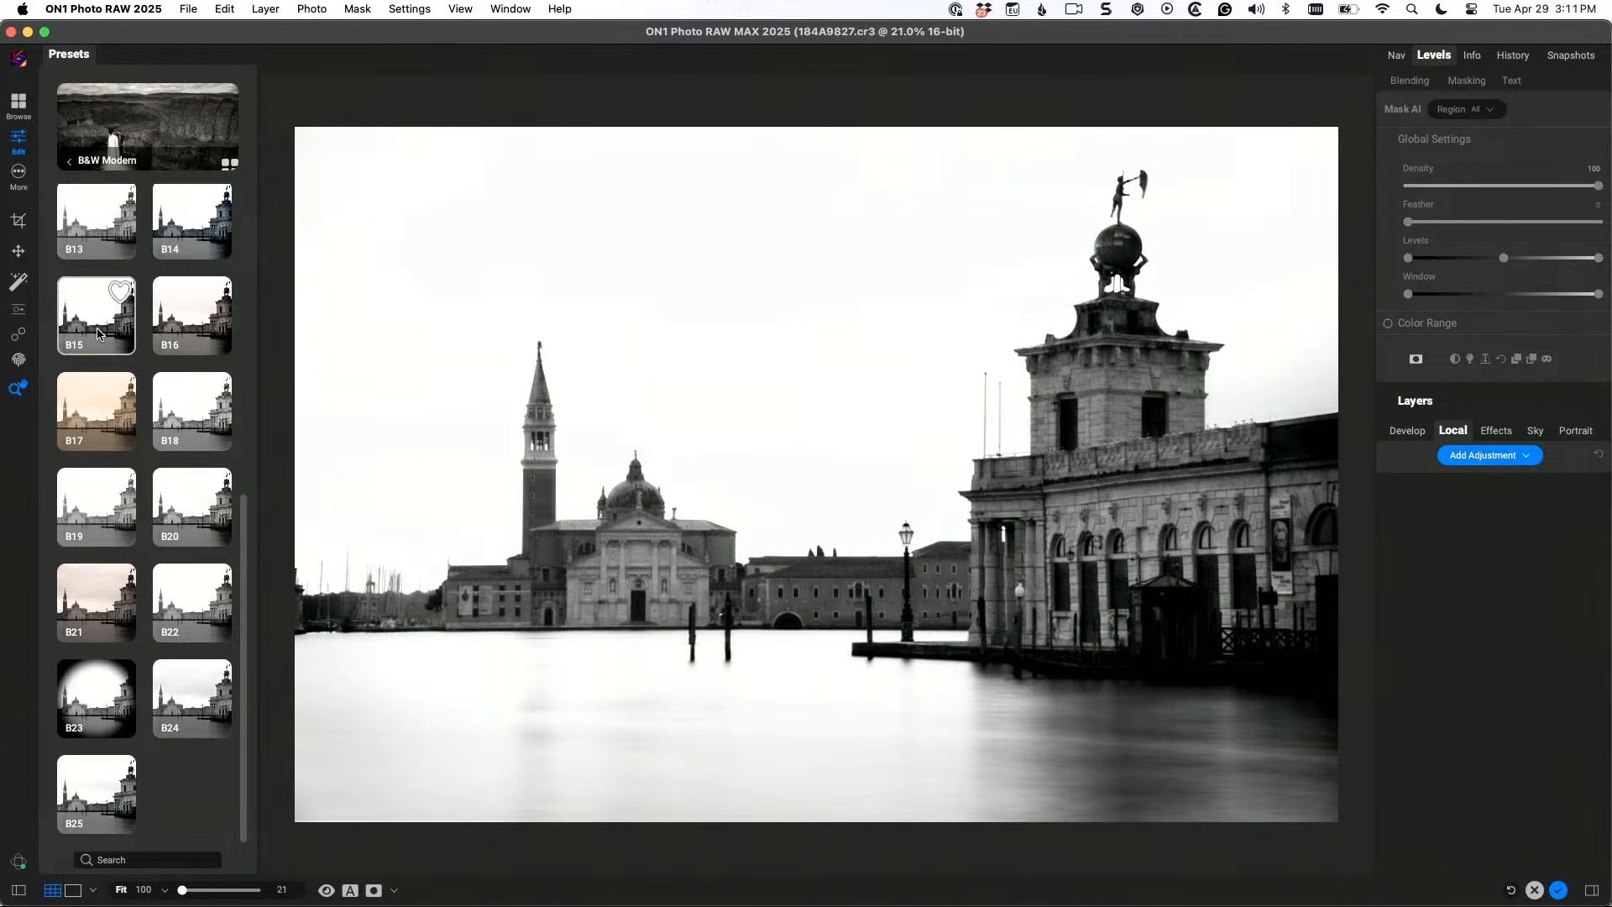
left_click(99, 330)
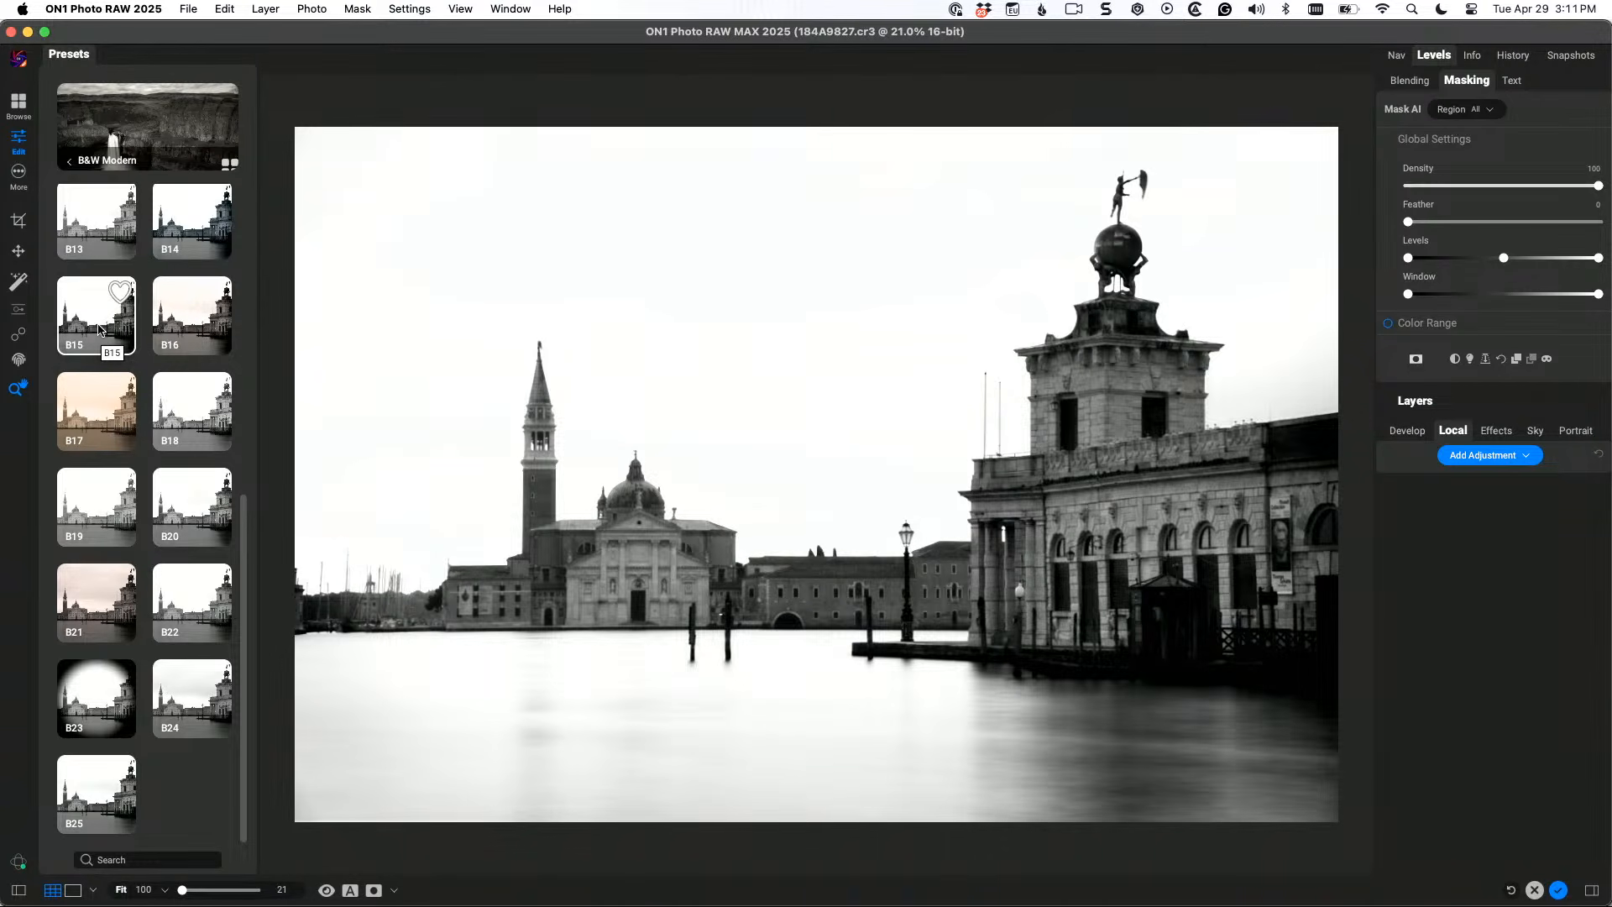
left_click(18, 892)
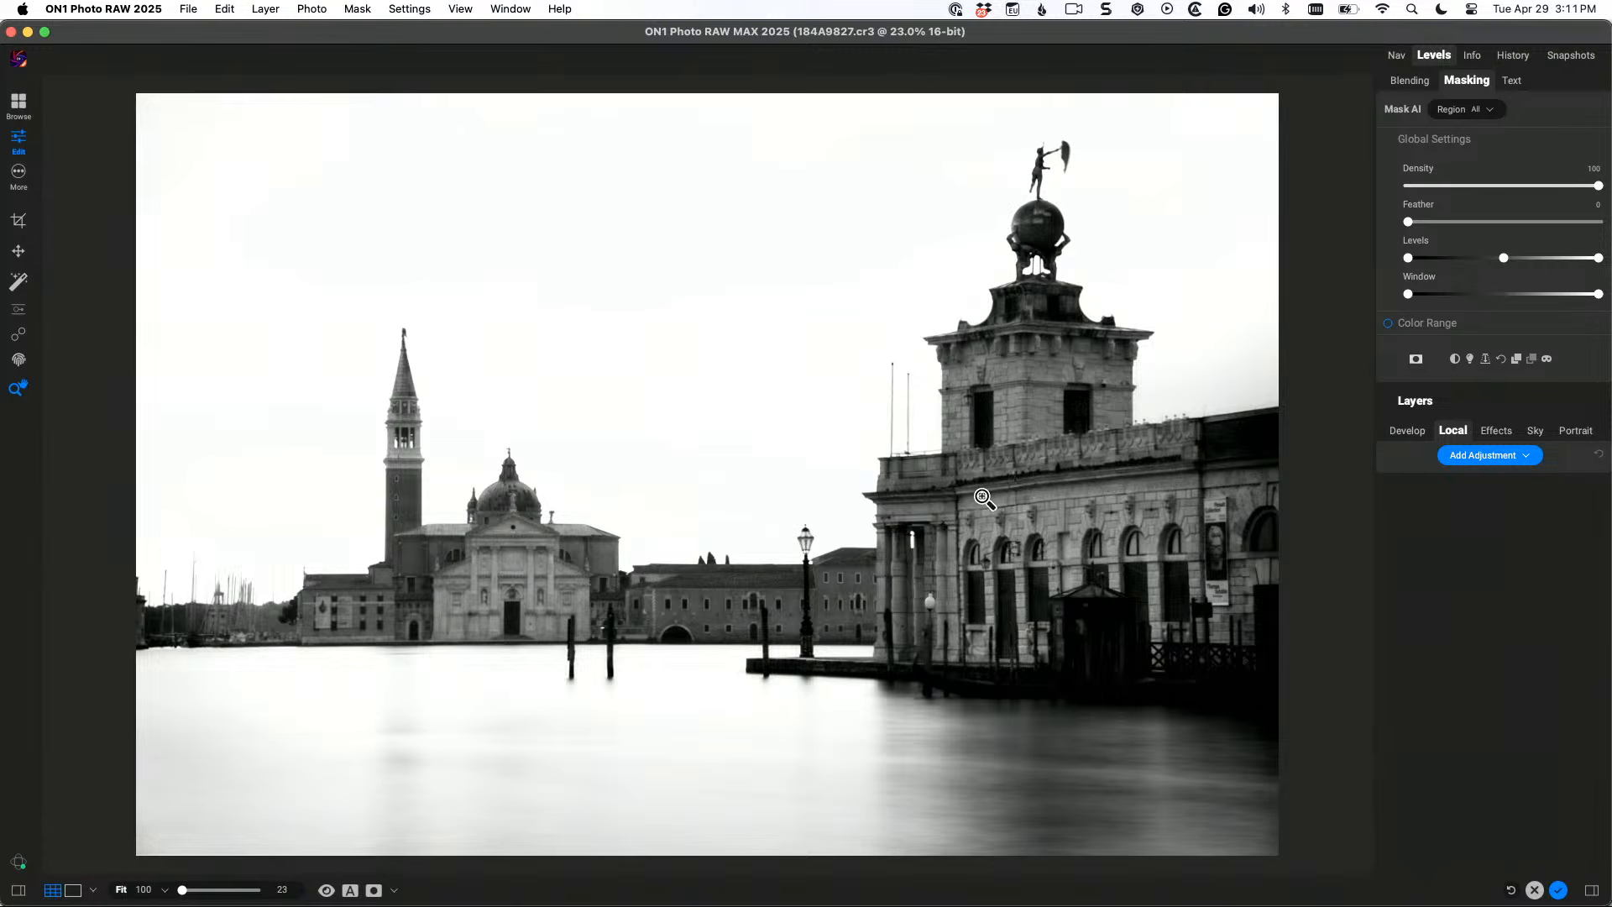
Add a local adjustment with a horizontal gradient mask and place it across the middle of the photo, darkening the area below
left_click(1495, 460)
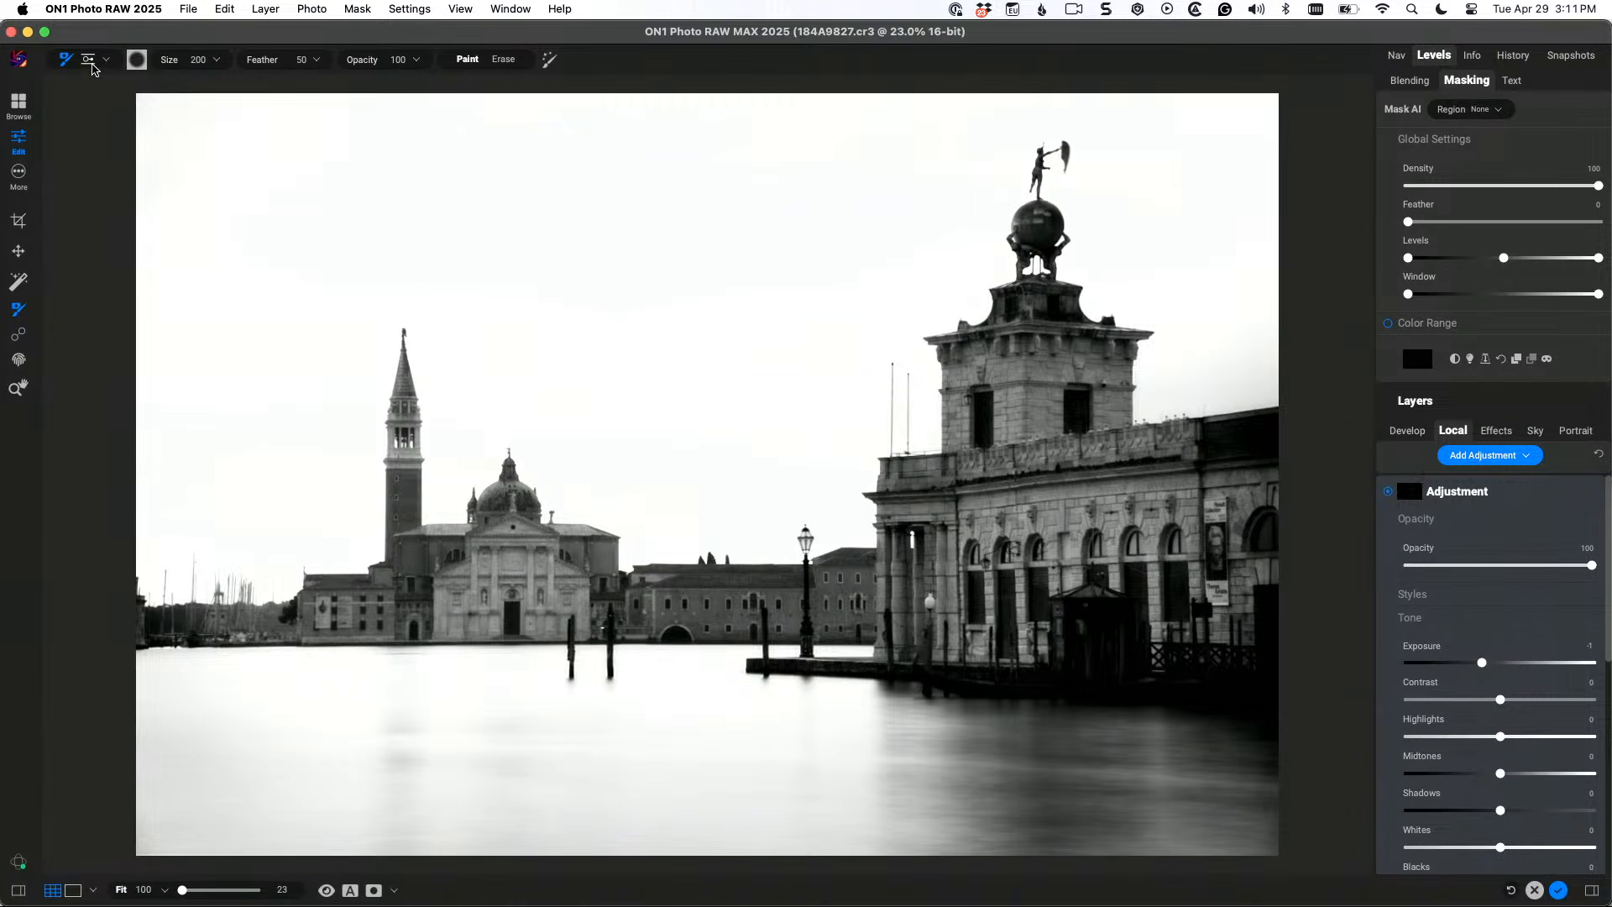
left_click(91, 64)
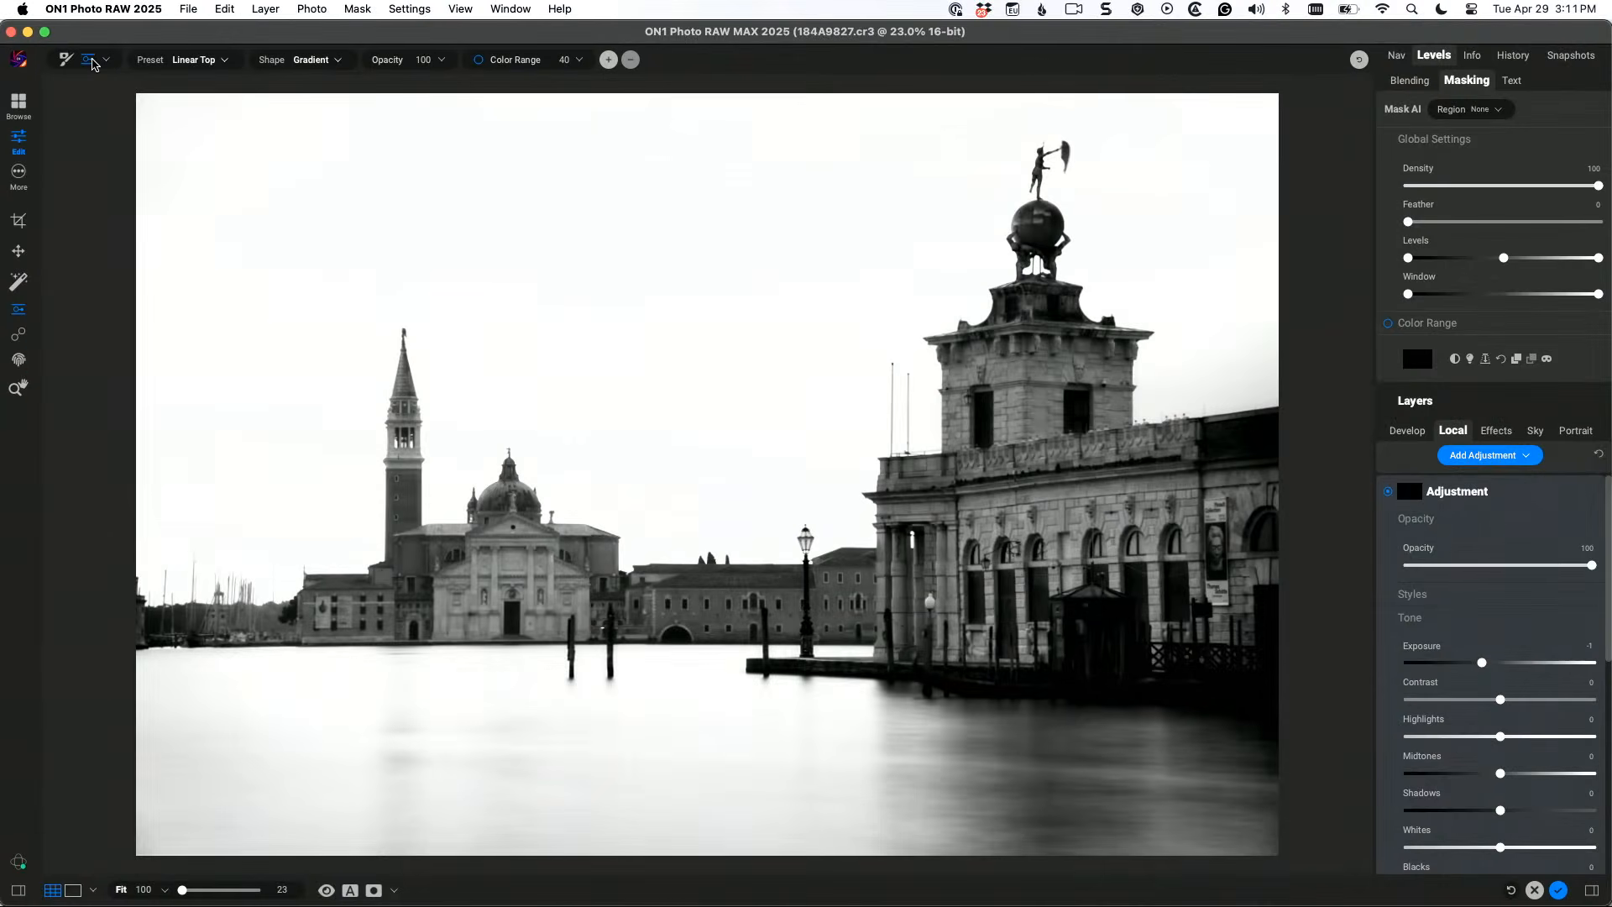
left_click(697, 222)
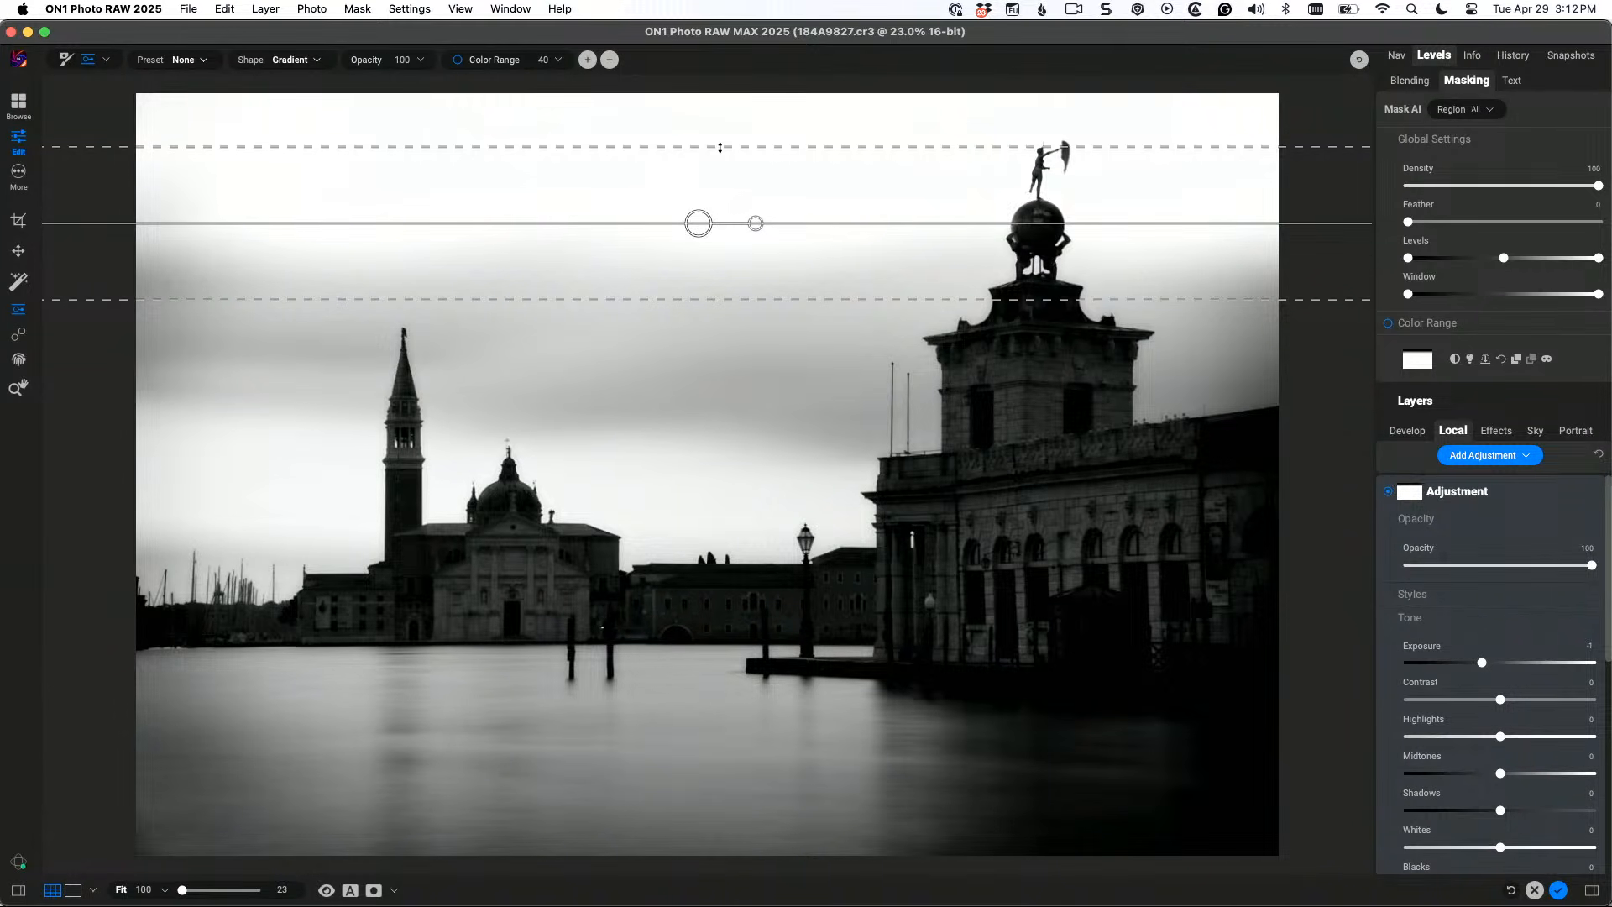
left_click_drag(719, 147, 733, 214)
left_click_drag(728, 188, 719, 153)
left_click_drag(697, 225, 782, 406)
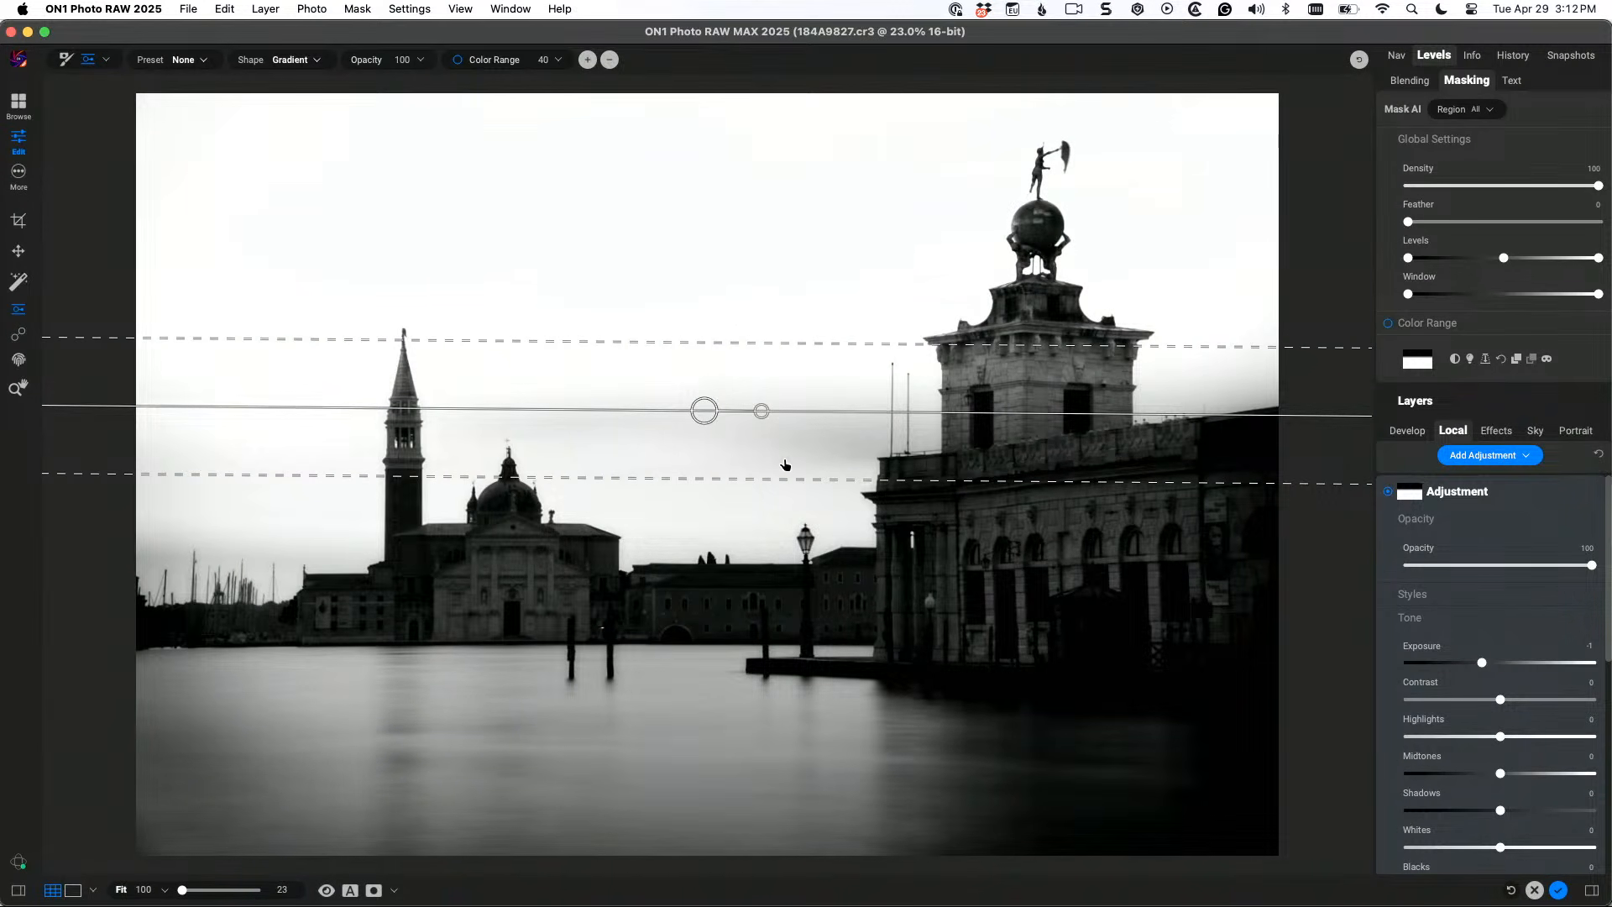
Rotate the gradient mask to vertical and back to horizontal, and move it down onto the water just below the waterline
left_click(804, 396, "shift")
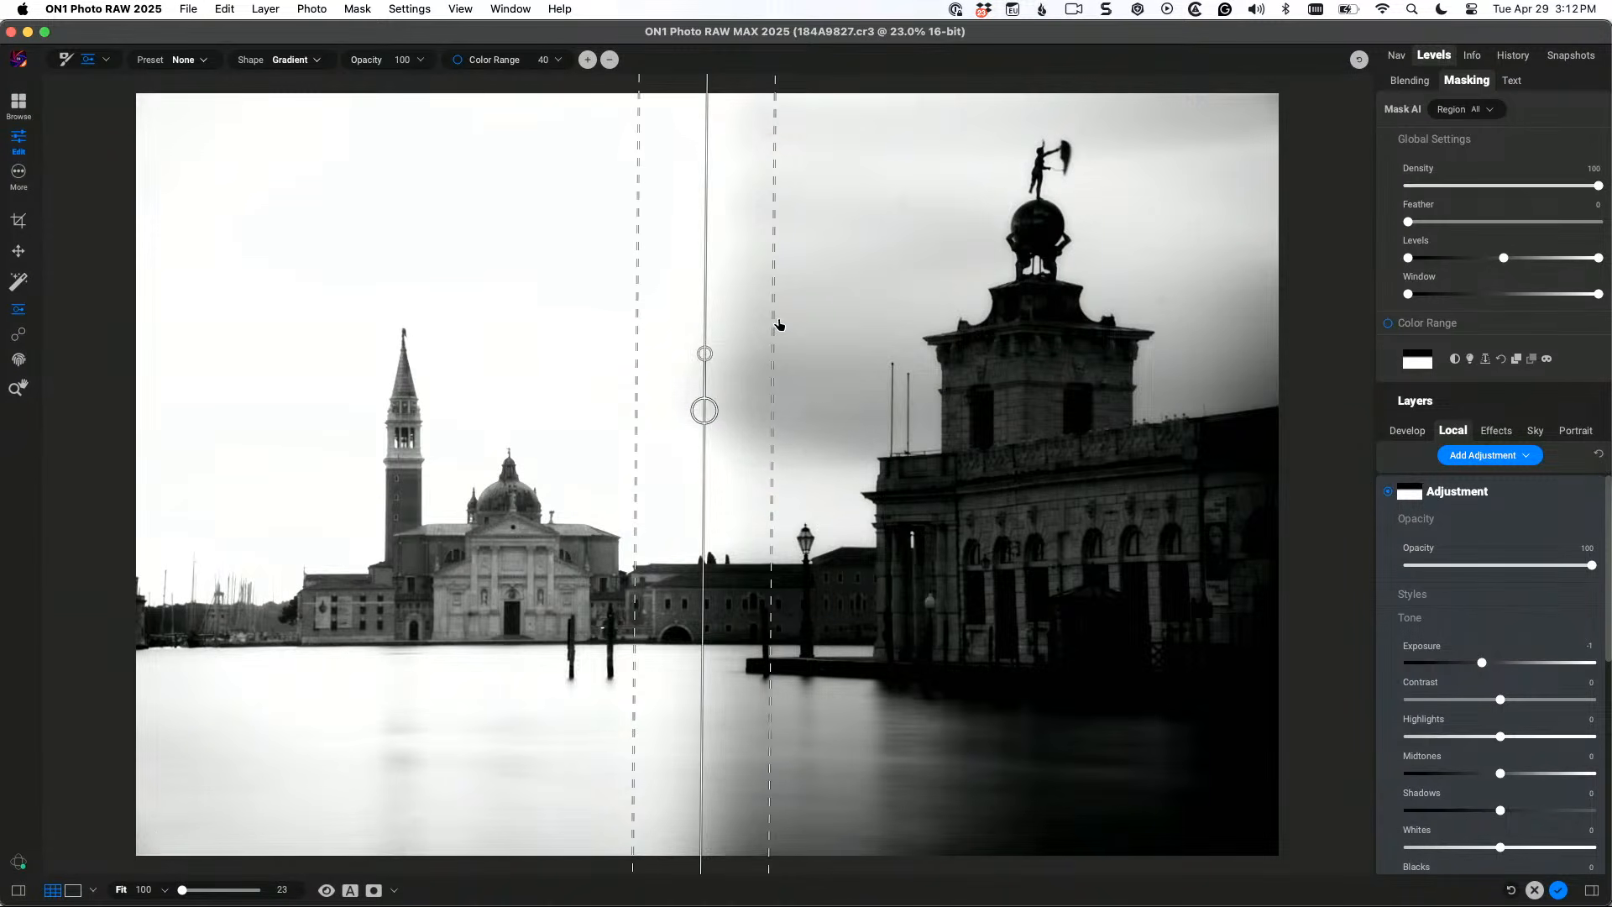
left_click_drag(778, 323, 802, 500)
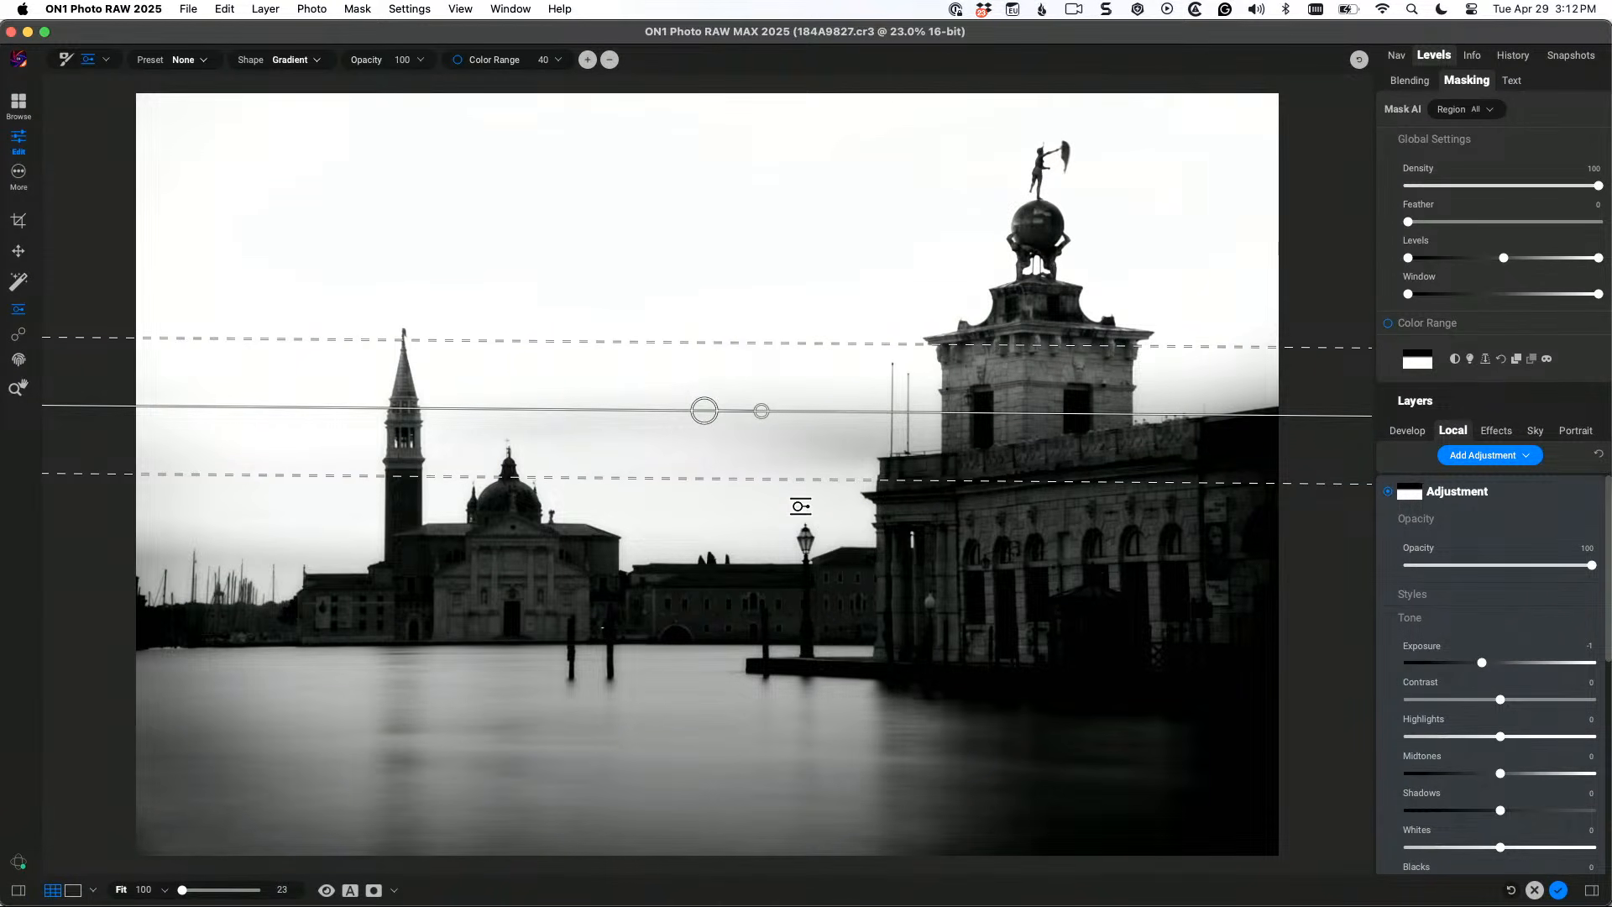
left_click_drag(705, 411, 703, 698)
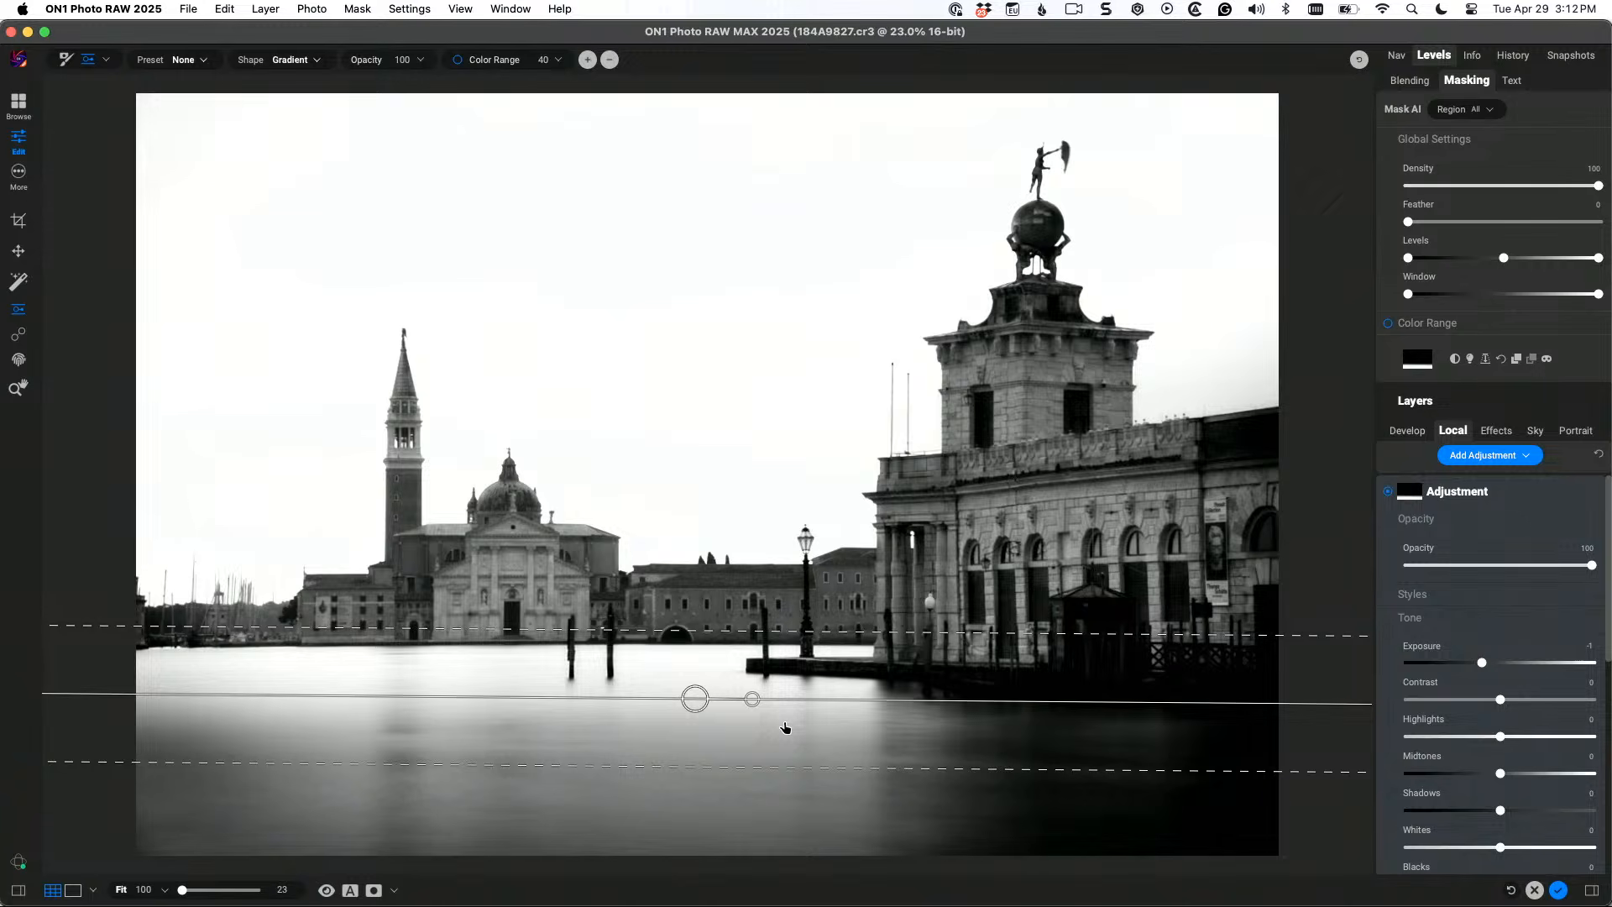
Add a second local adjustment with a gradient mask flipped to darken the upper sky, extending down to about the bell tower's top
left_click(1493, 461)
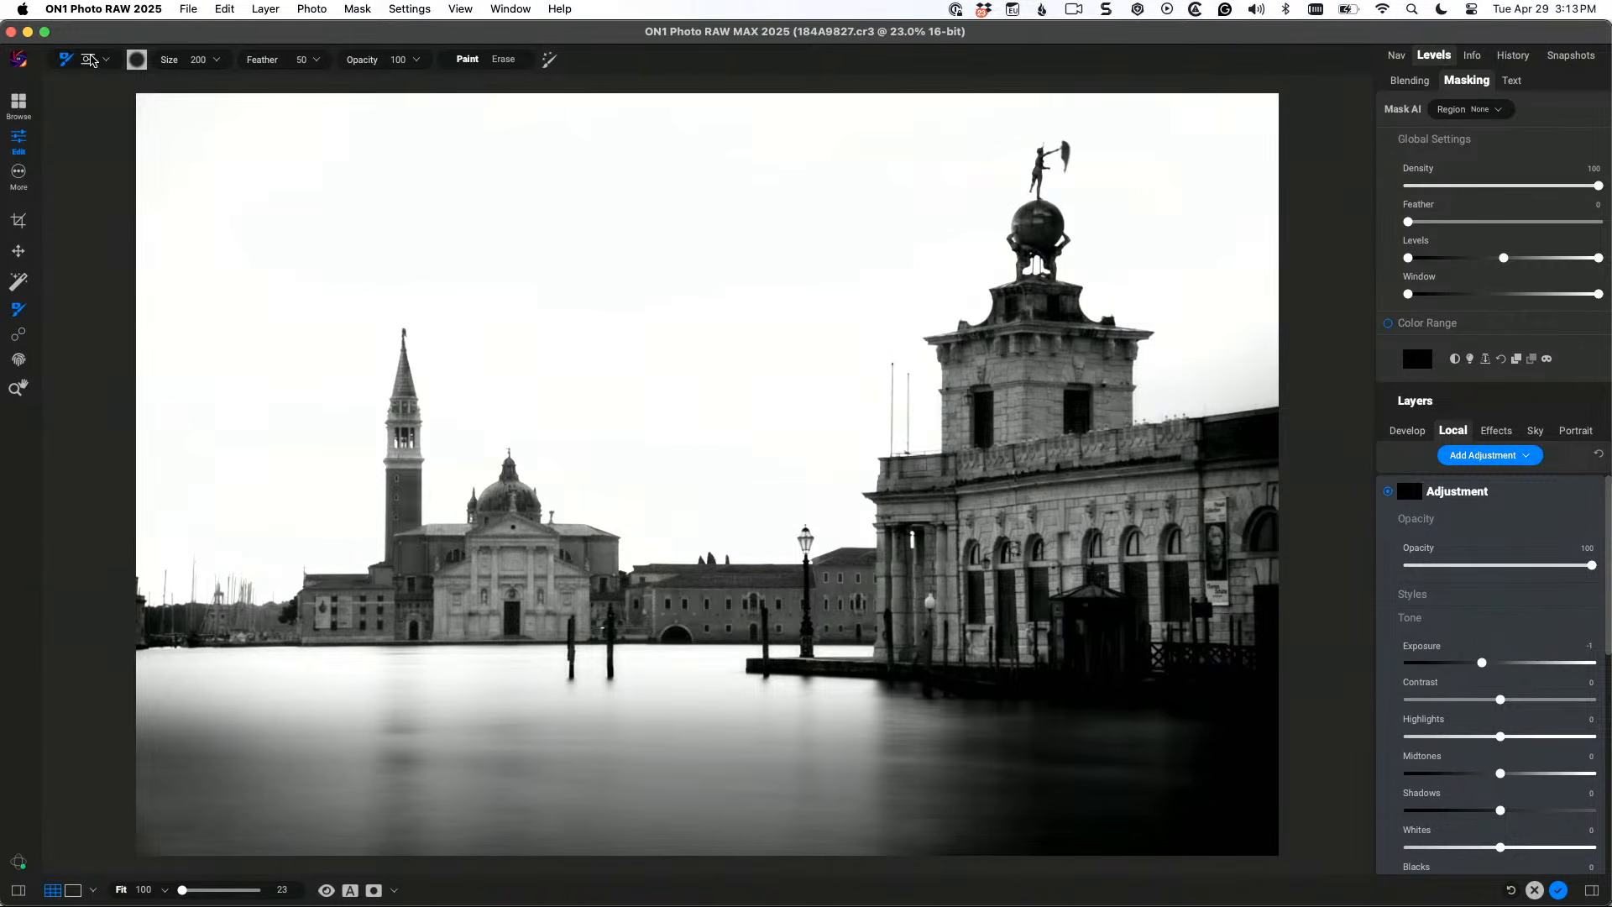
left_click(89, 59)
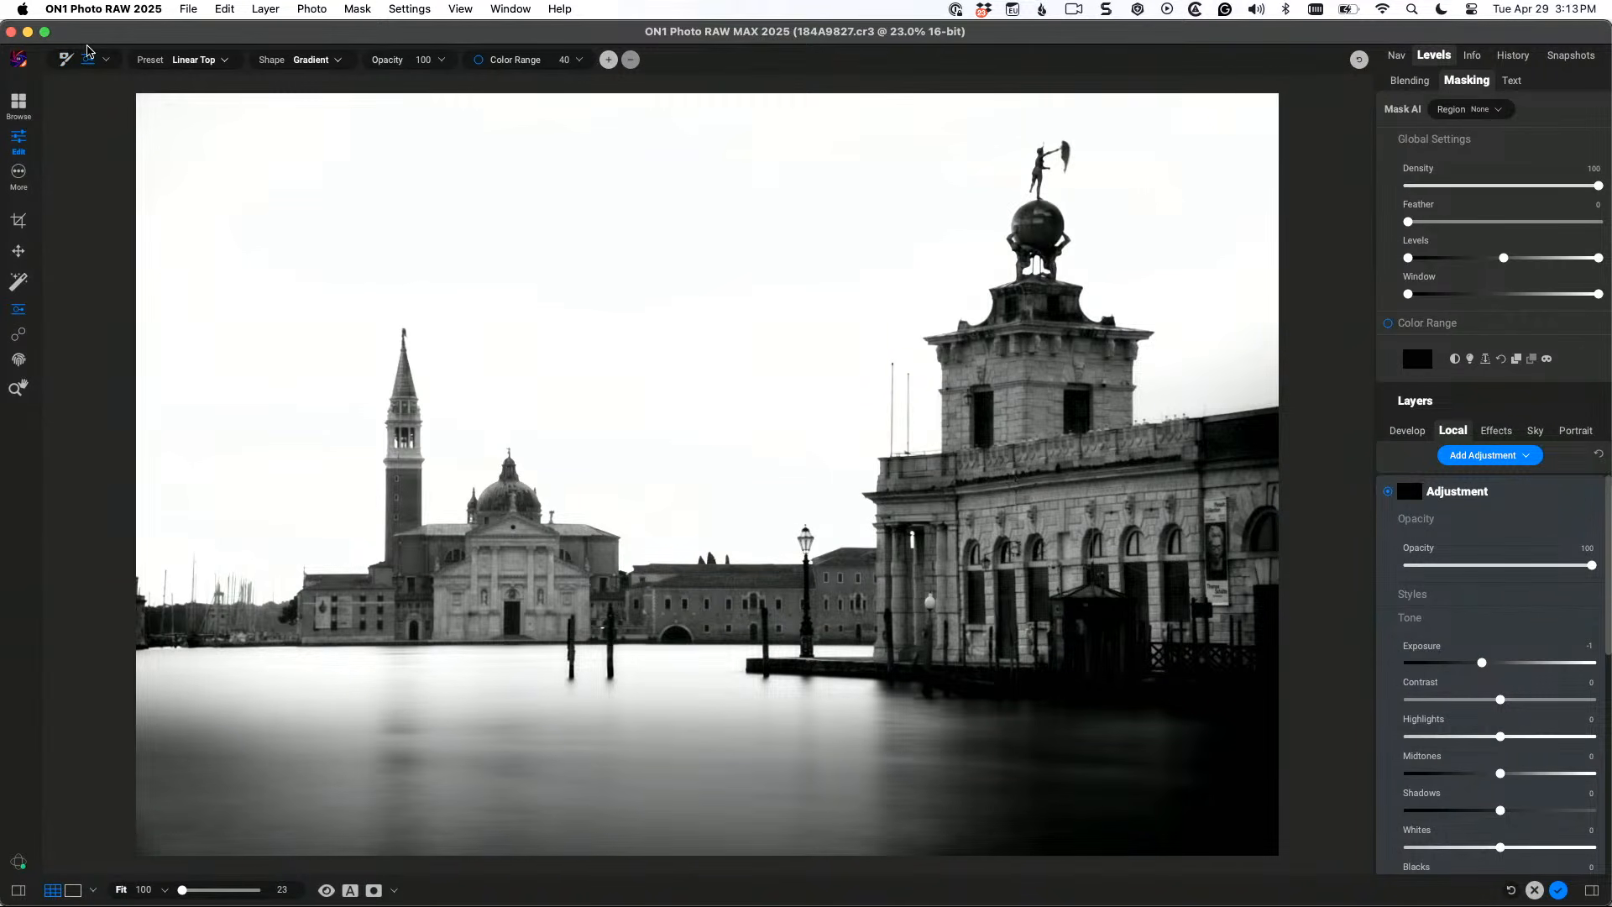
left_click(663, 237)
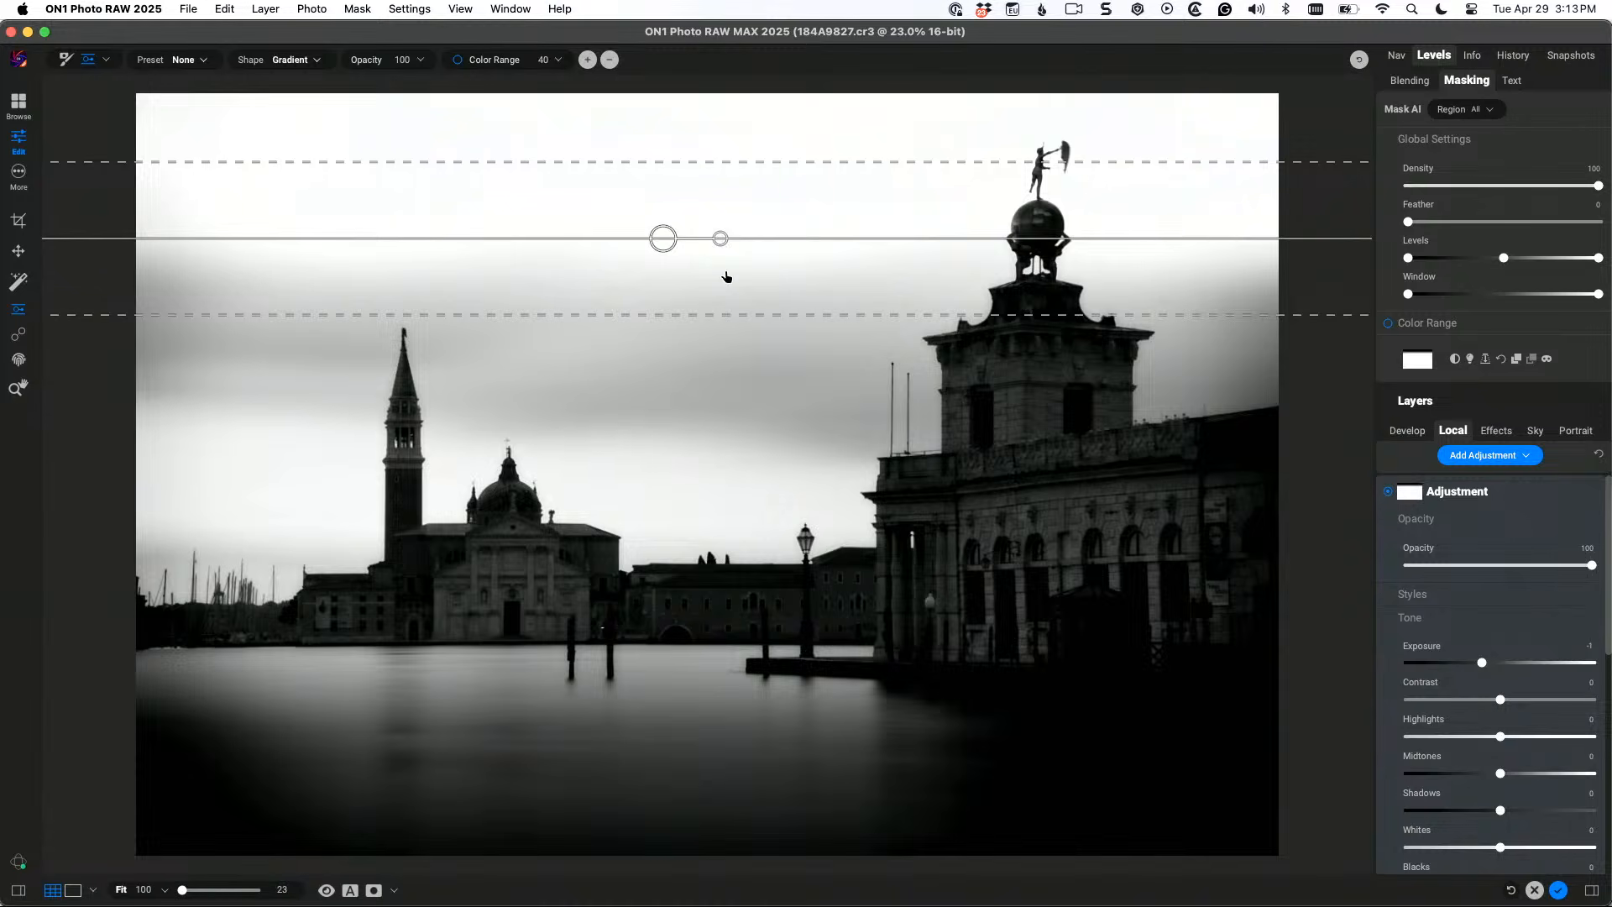
left_click_drag(722, 241, 601, 238)
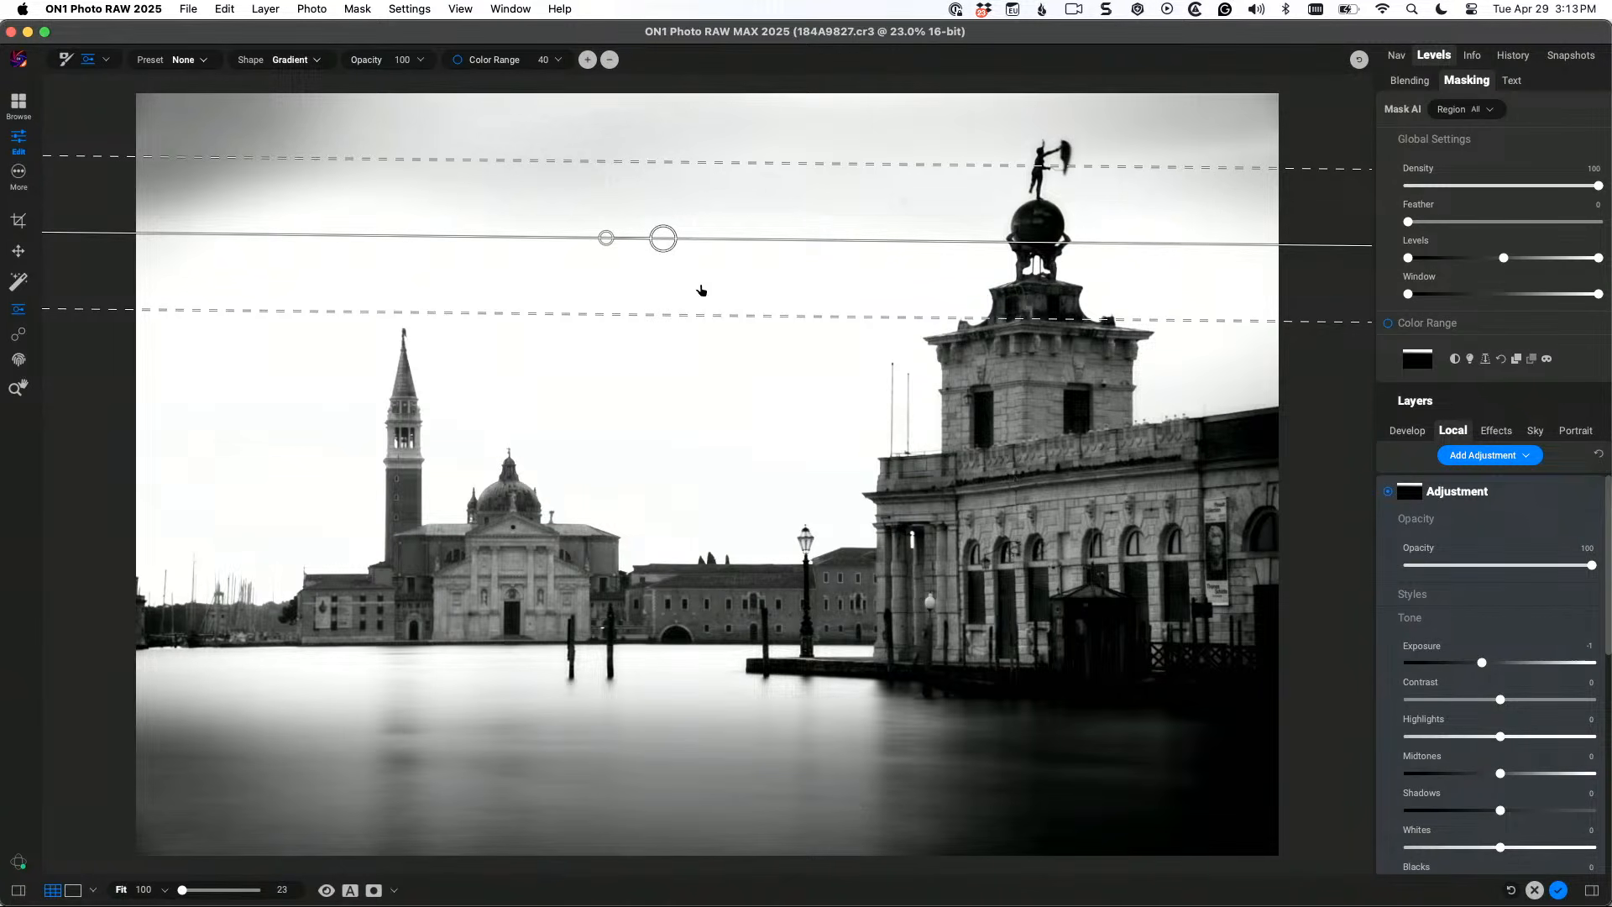
left_click_drag(671, 246, 693, 373)
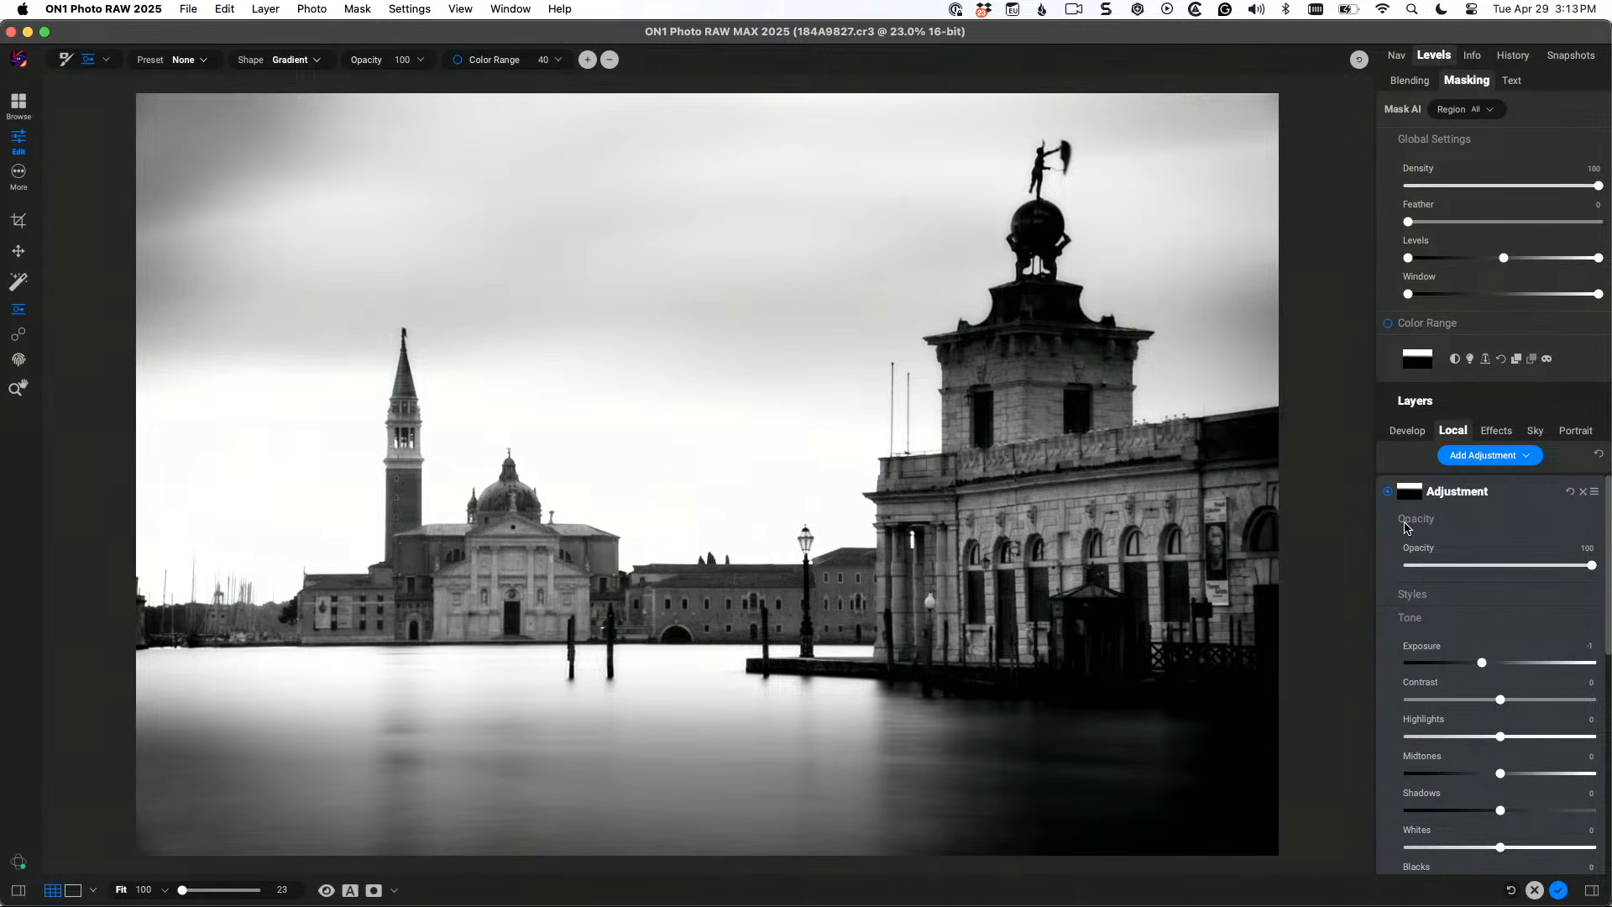
Add a third local adjustment with a flipped gradient mask near the photo's upper edge to darken the top of the sky
left_click(1489, 458)
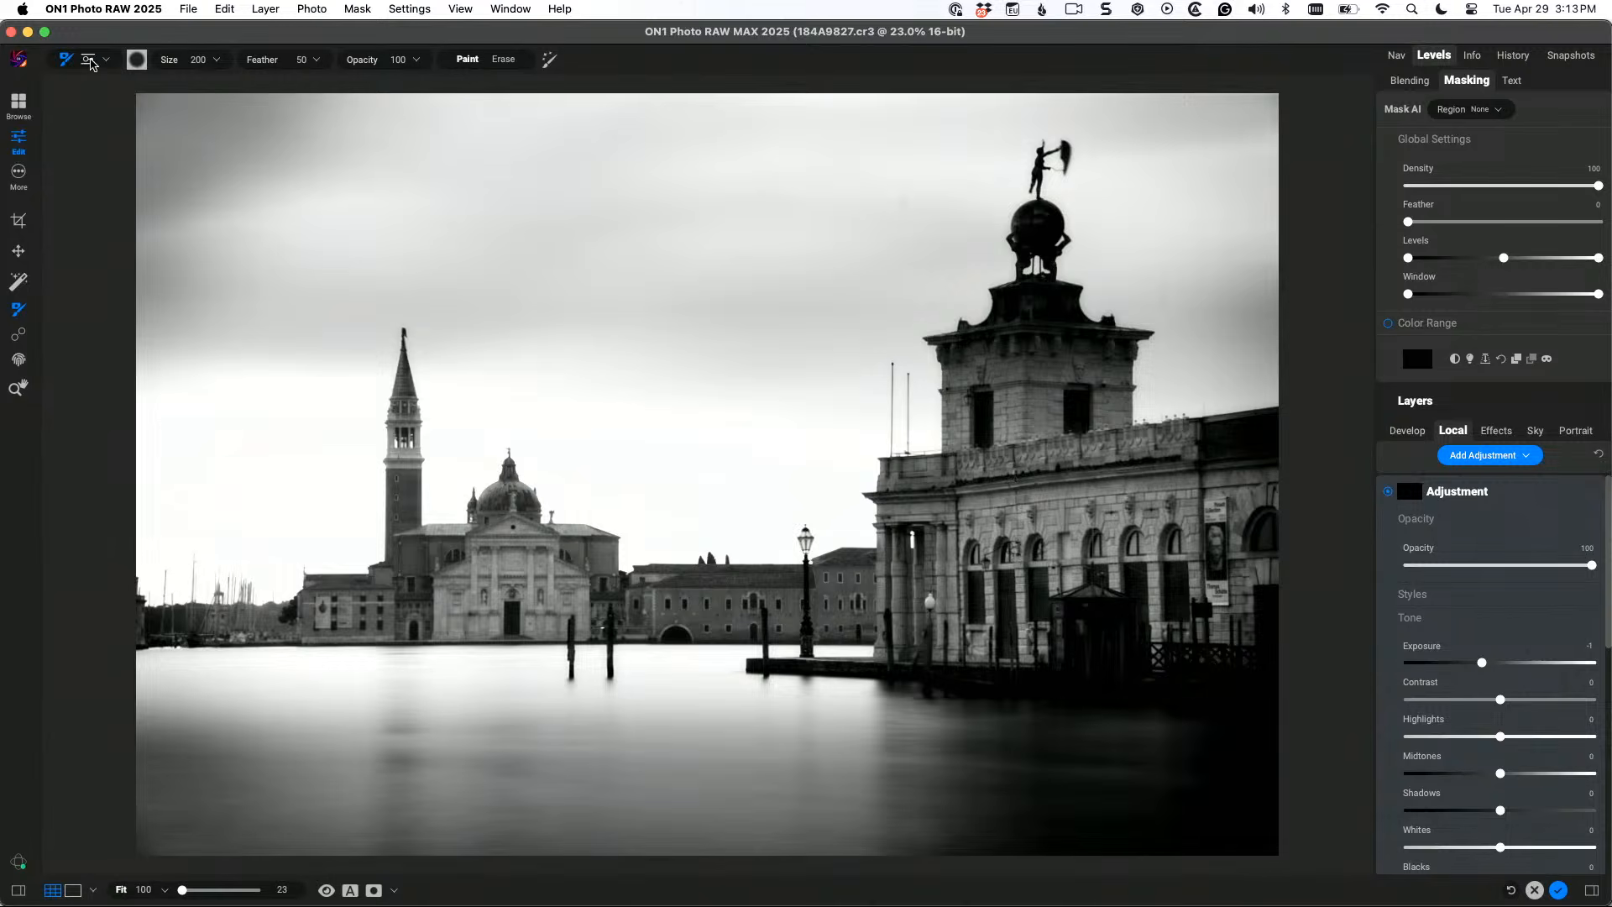
left_click(88, 59)
left_click(669, 173)
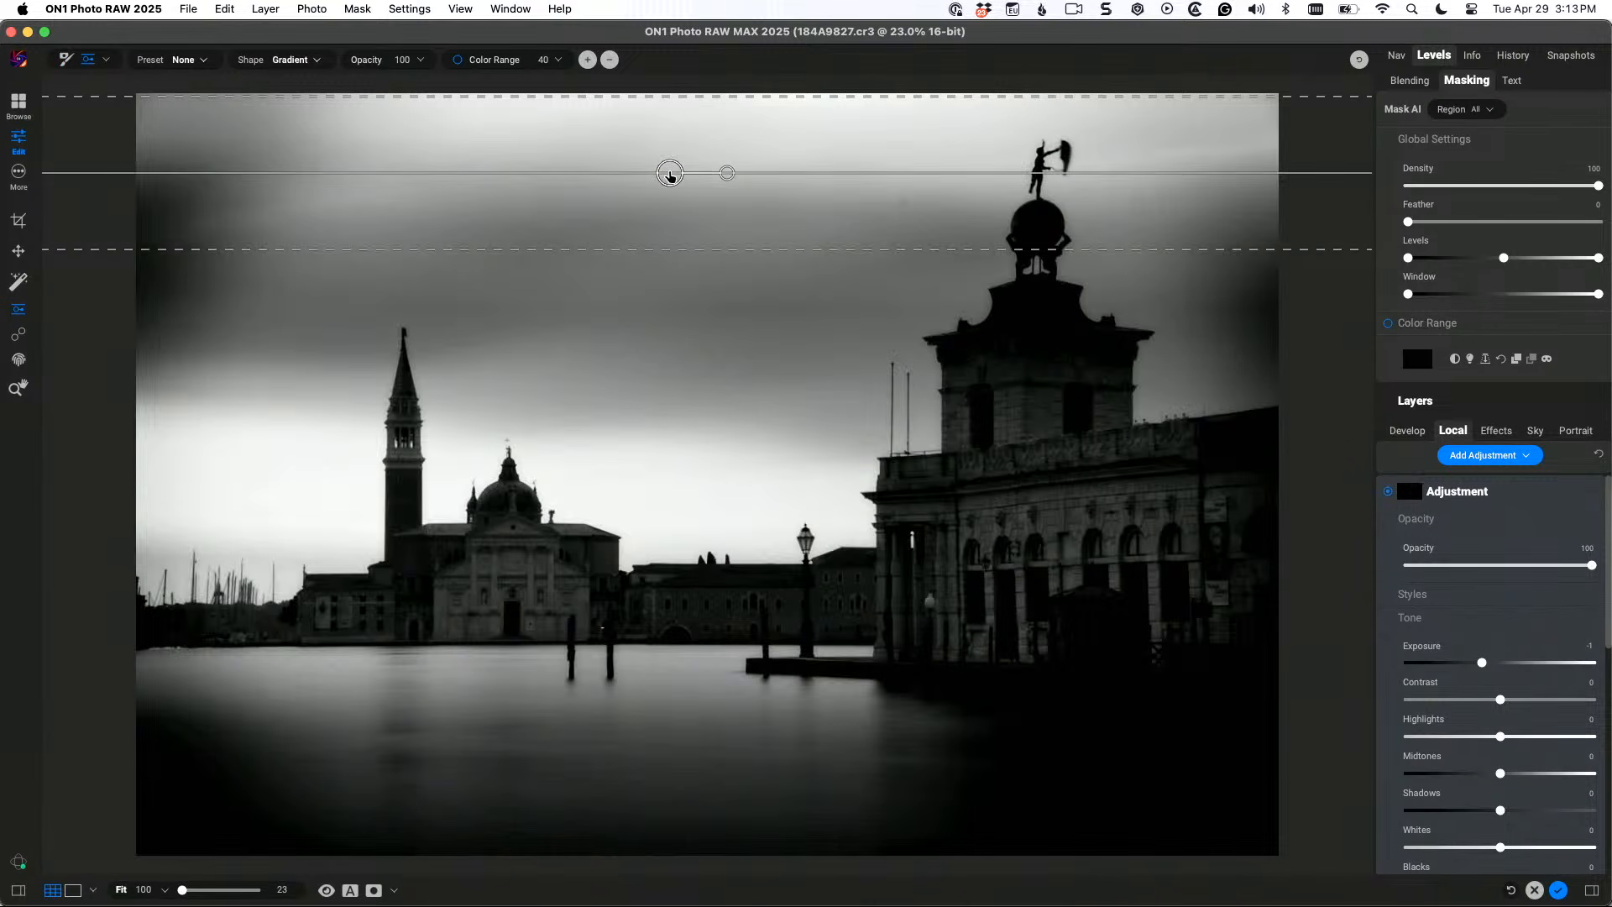
left_click_drag(733, 176, 529, 173)
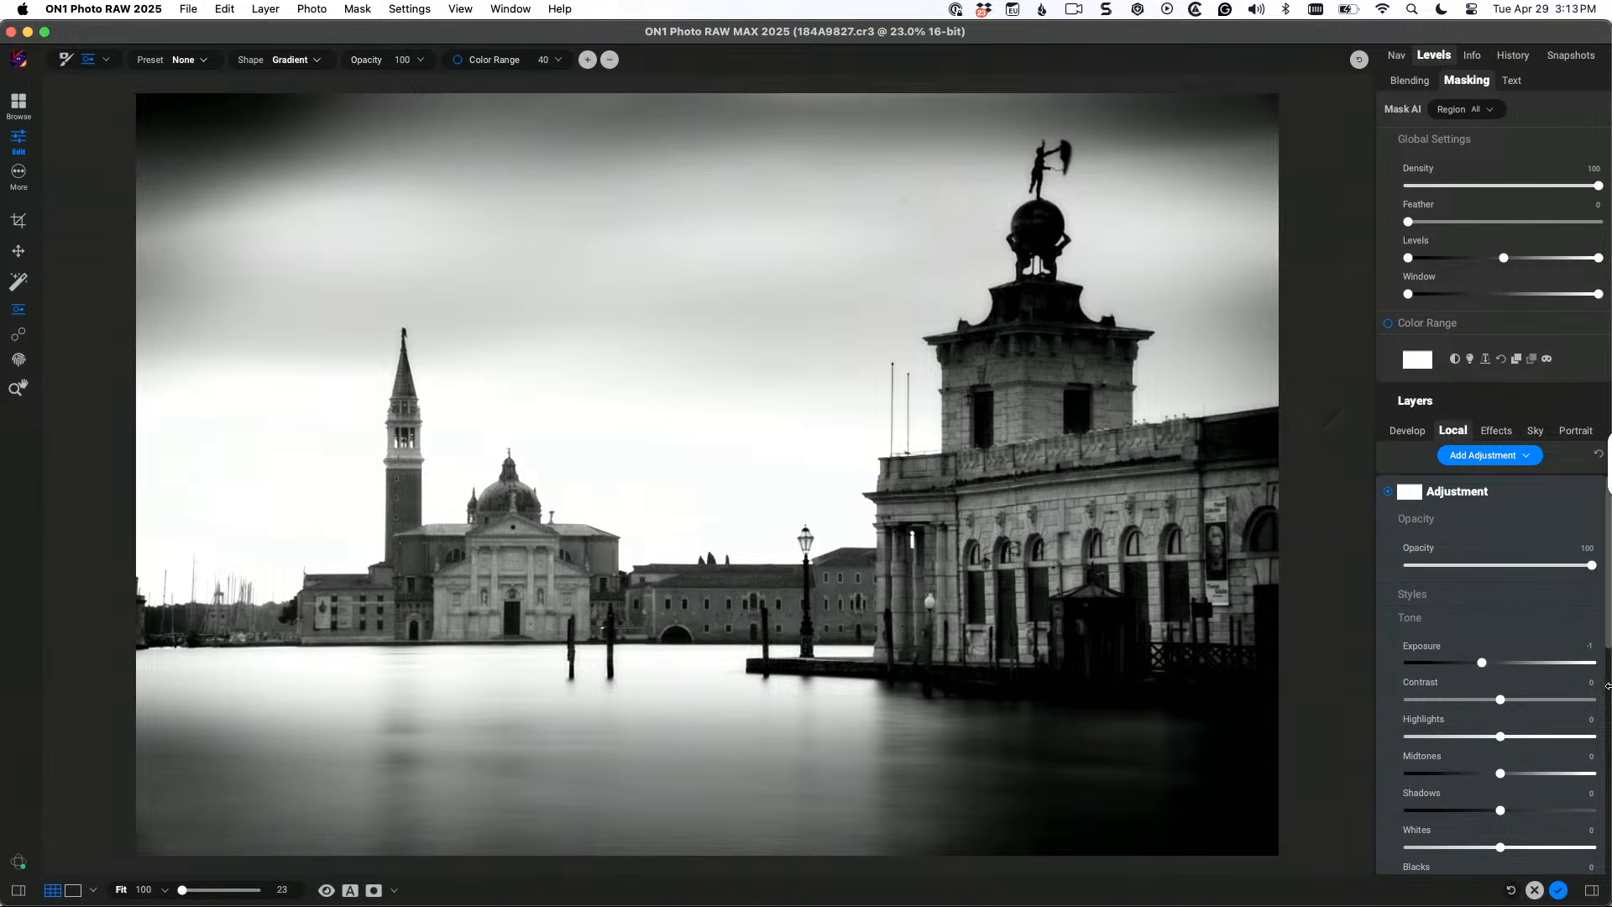
Lower the third adjustment's exposure further and move its gradient slightly down to deepen the dark band across the upper sky
left_click_drag(1482, 664, 1463, 666)
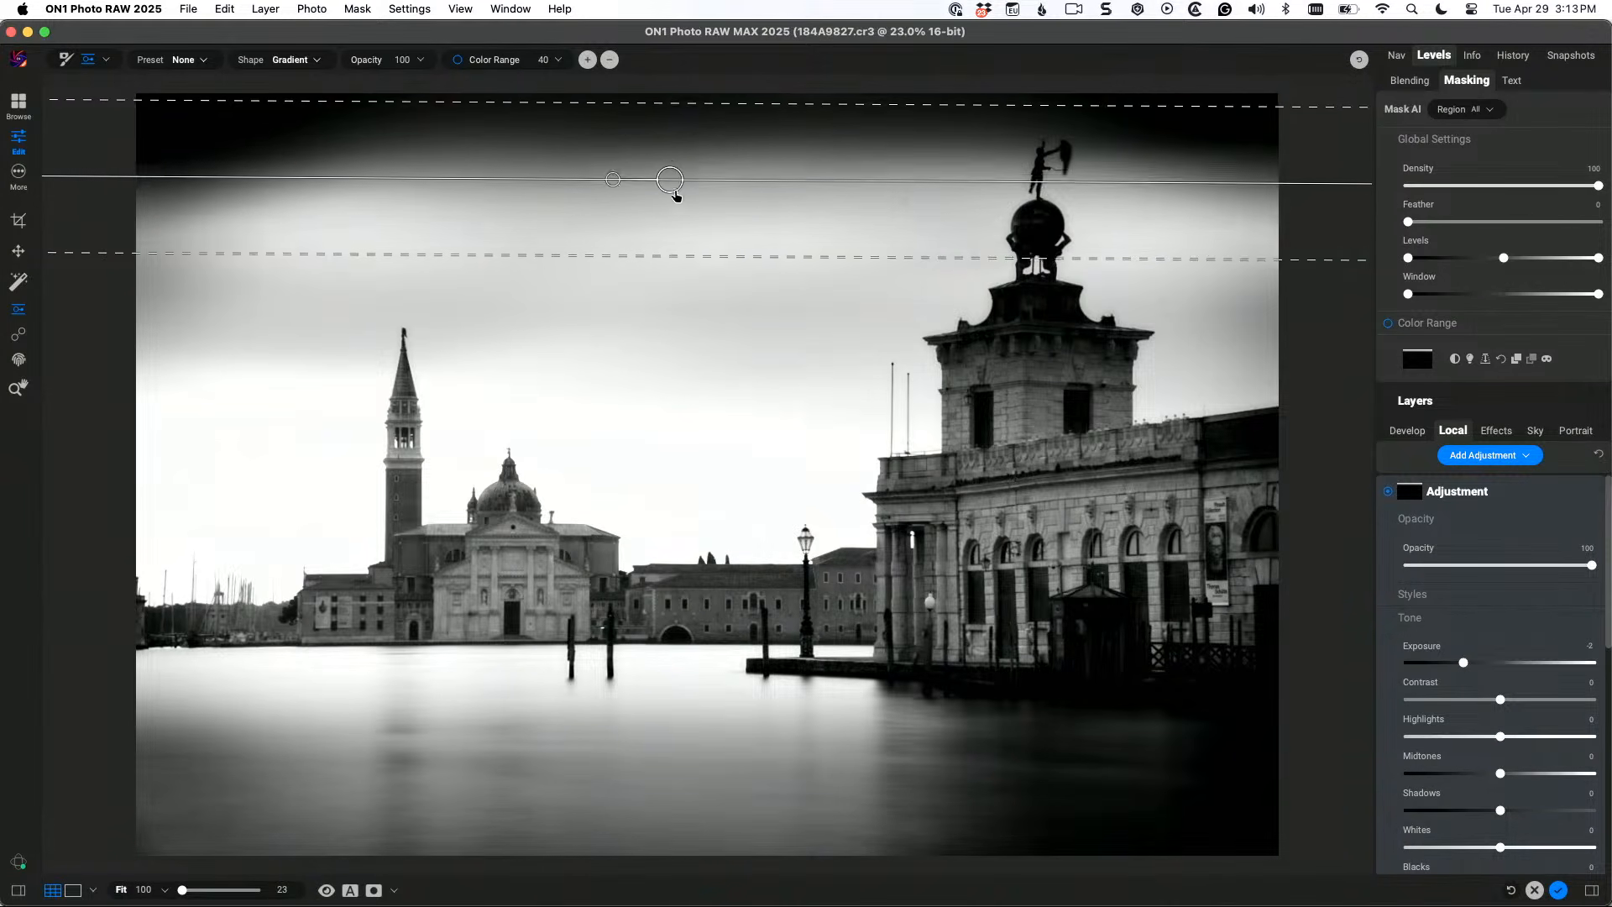
left_click_drag(674, 191, 681, 203)
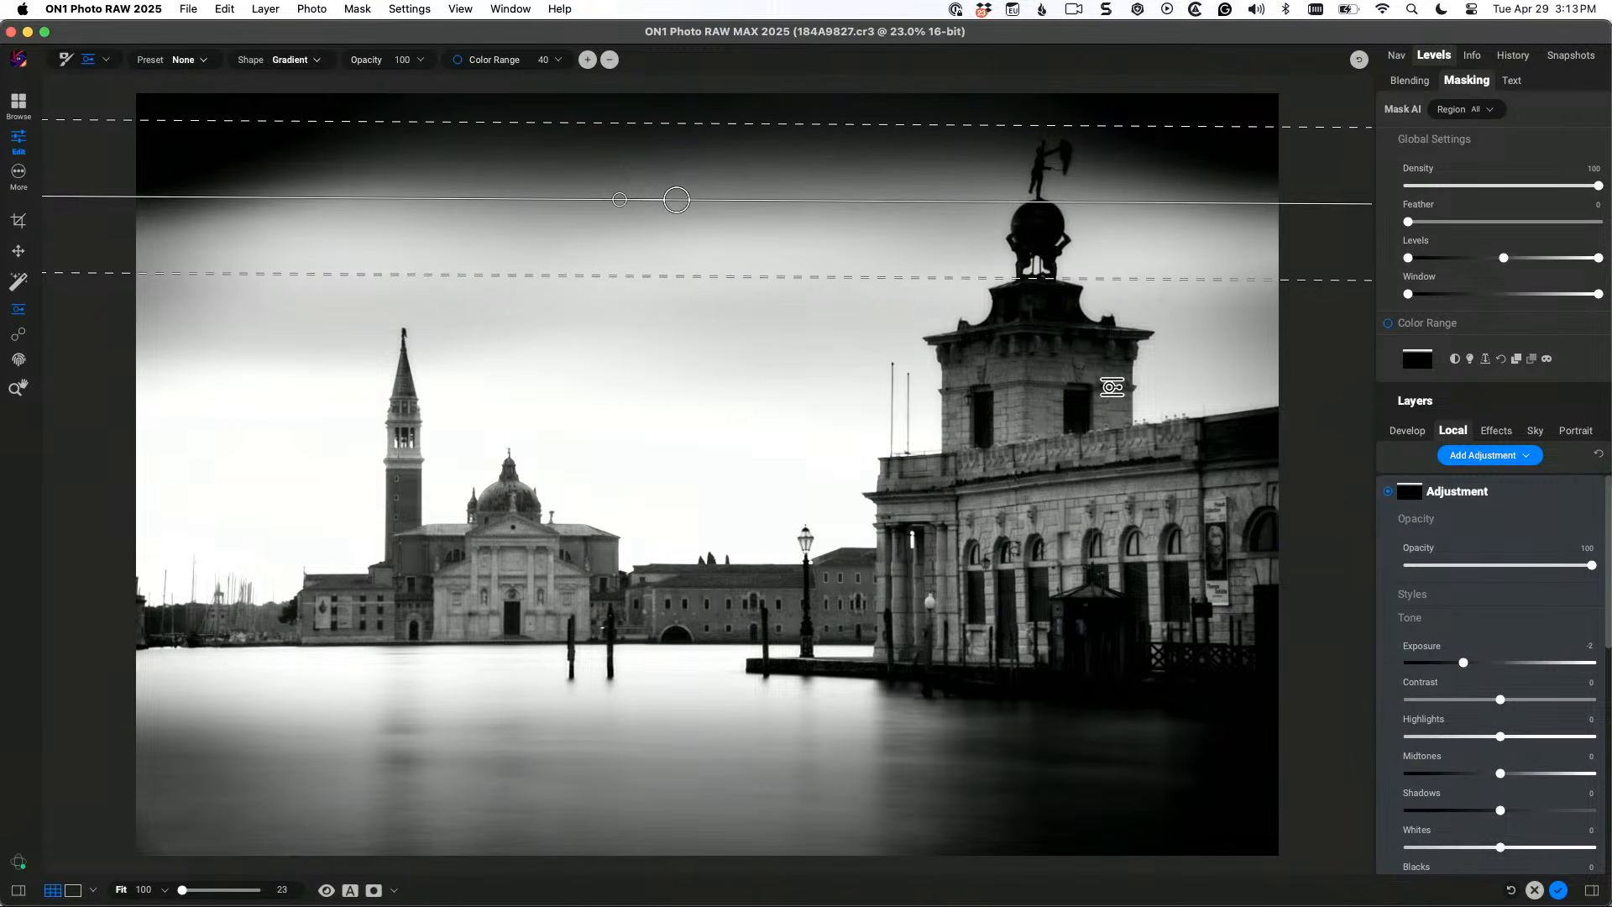
Add a fourth local adjustment with a horizontal gradient mask, positioned low on the water to darken the photo's bottom part
left_click(1490, 458)
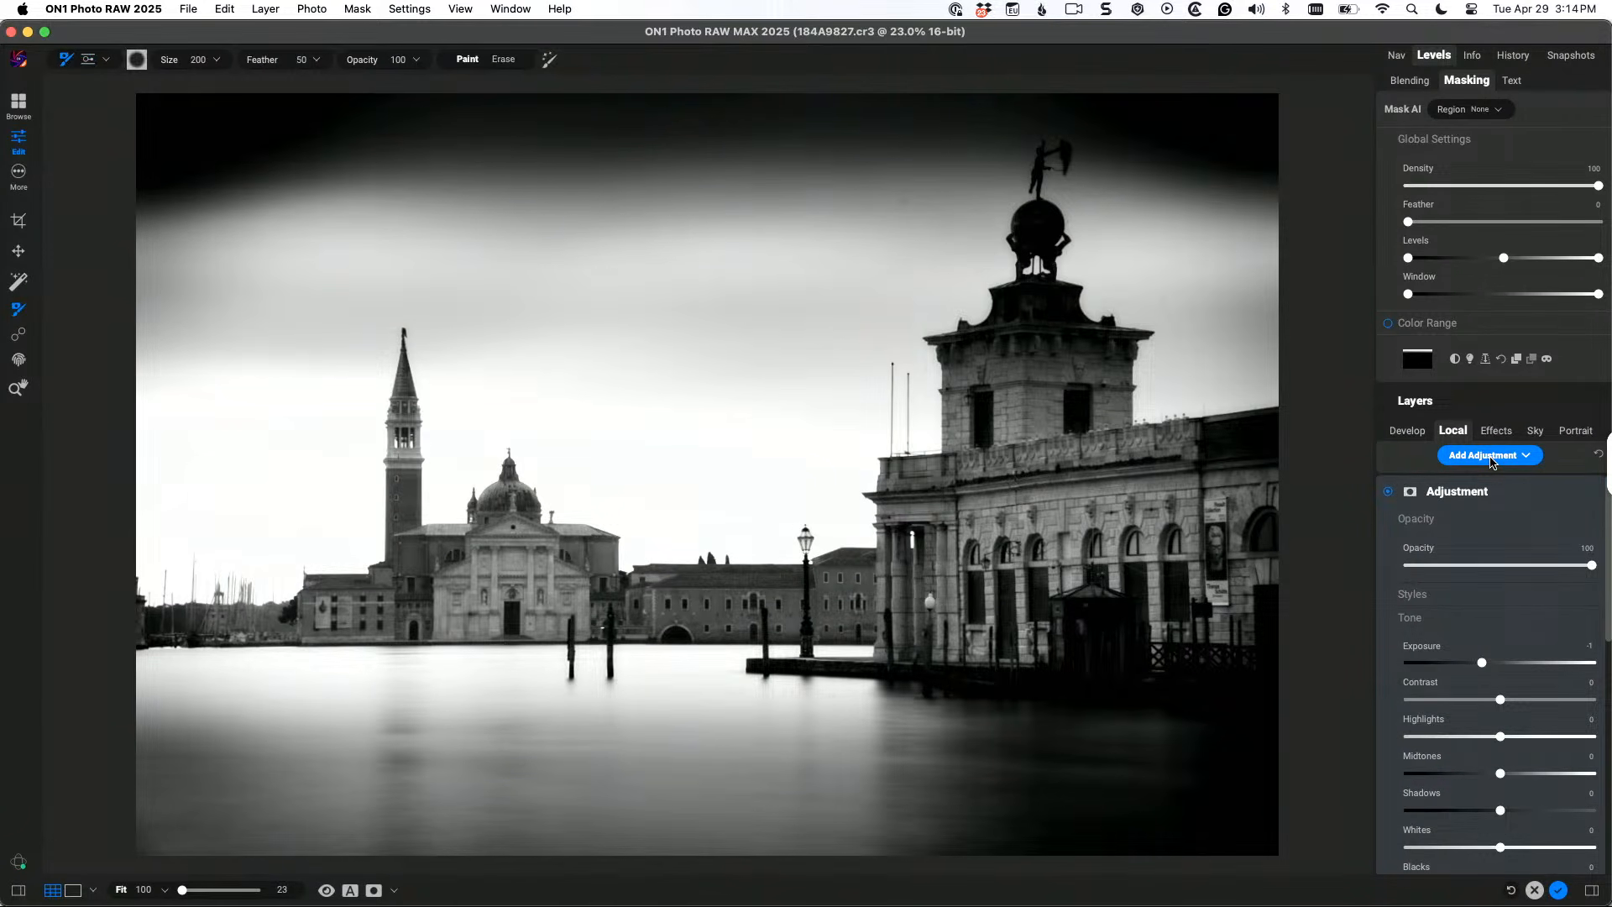
left_click(88, 59)
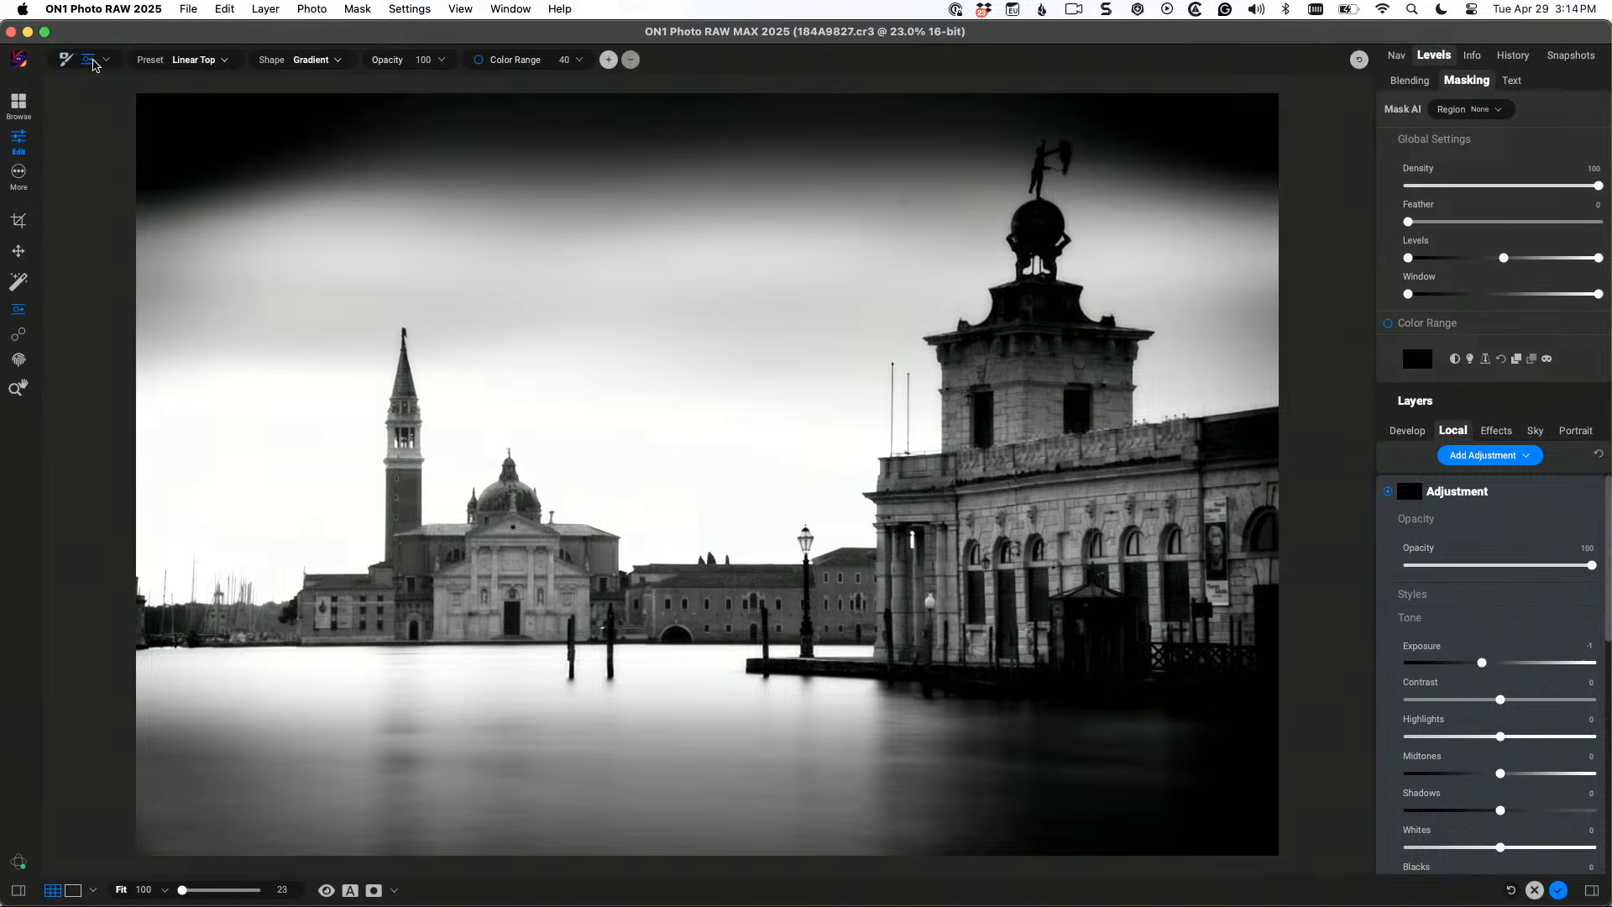
left_click(645, 520)
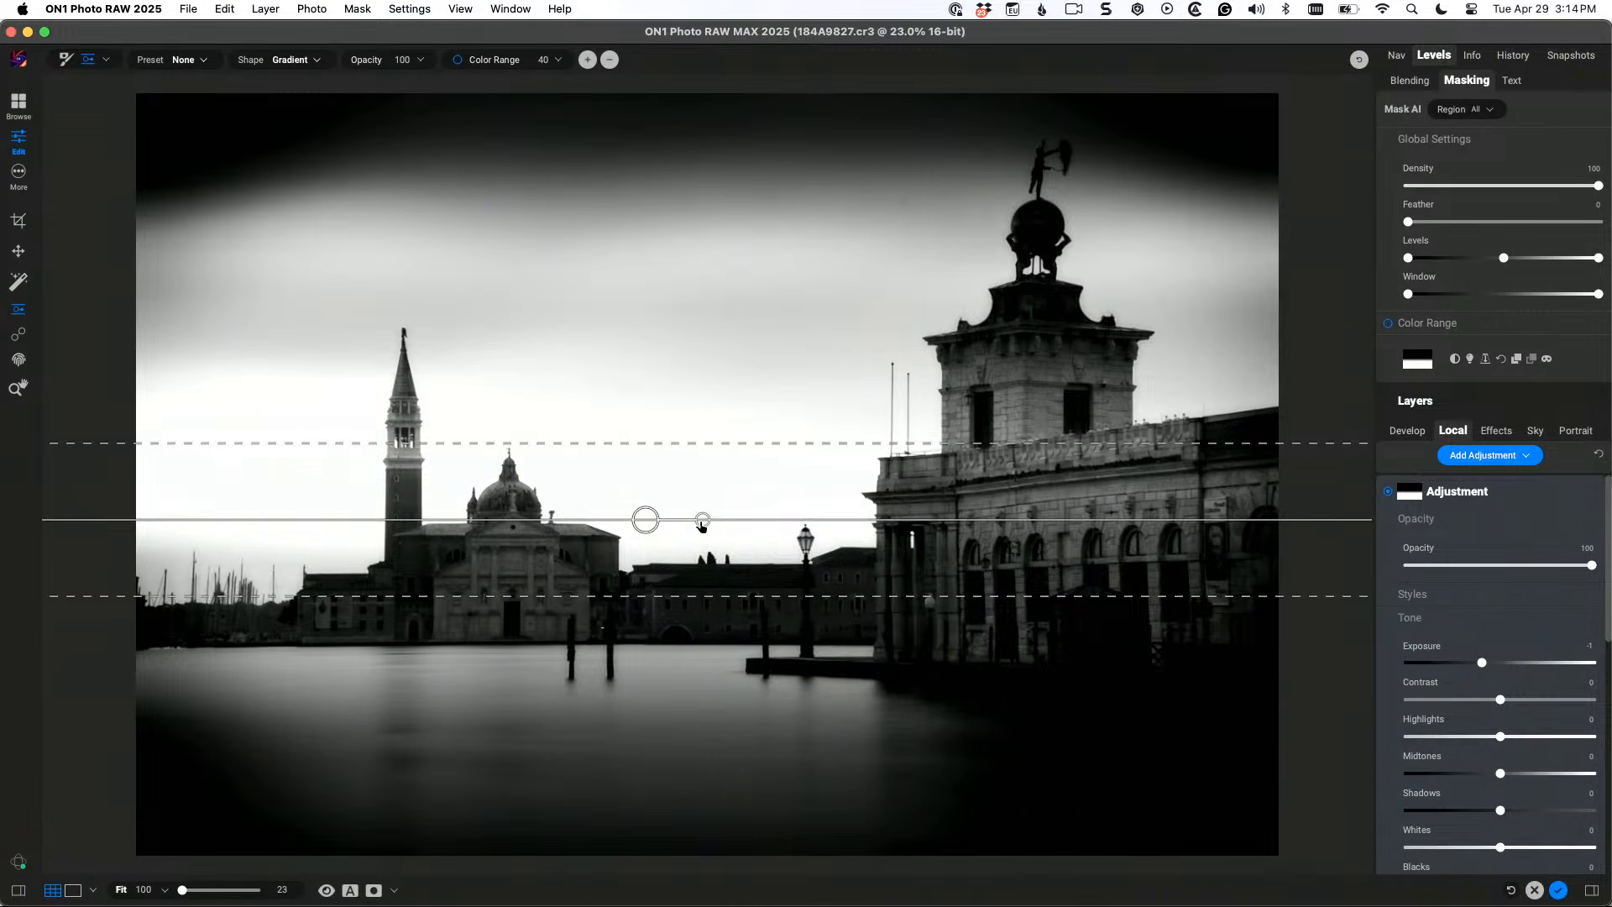
left_click_drag(703, 520, 702, 778)
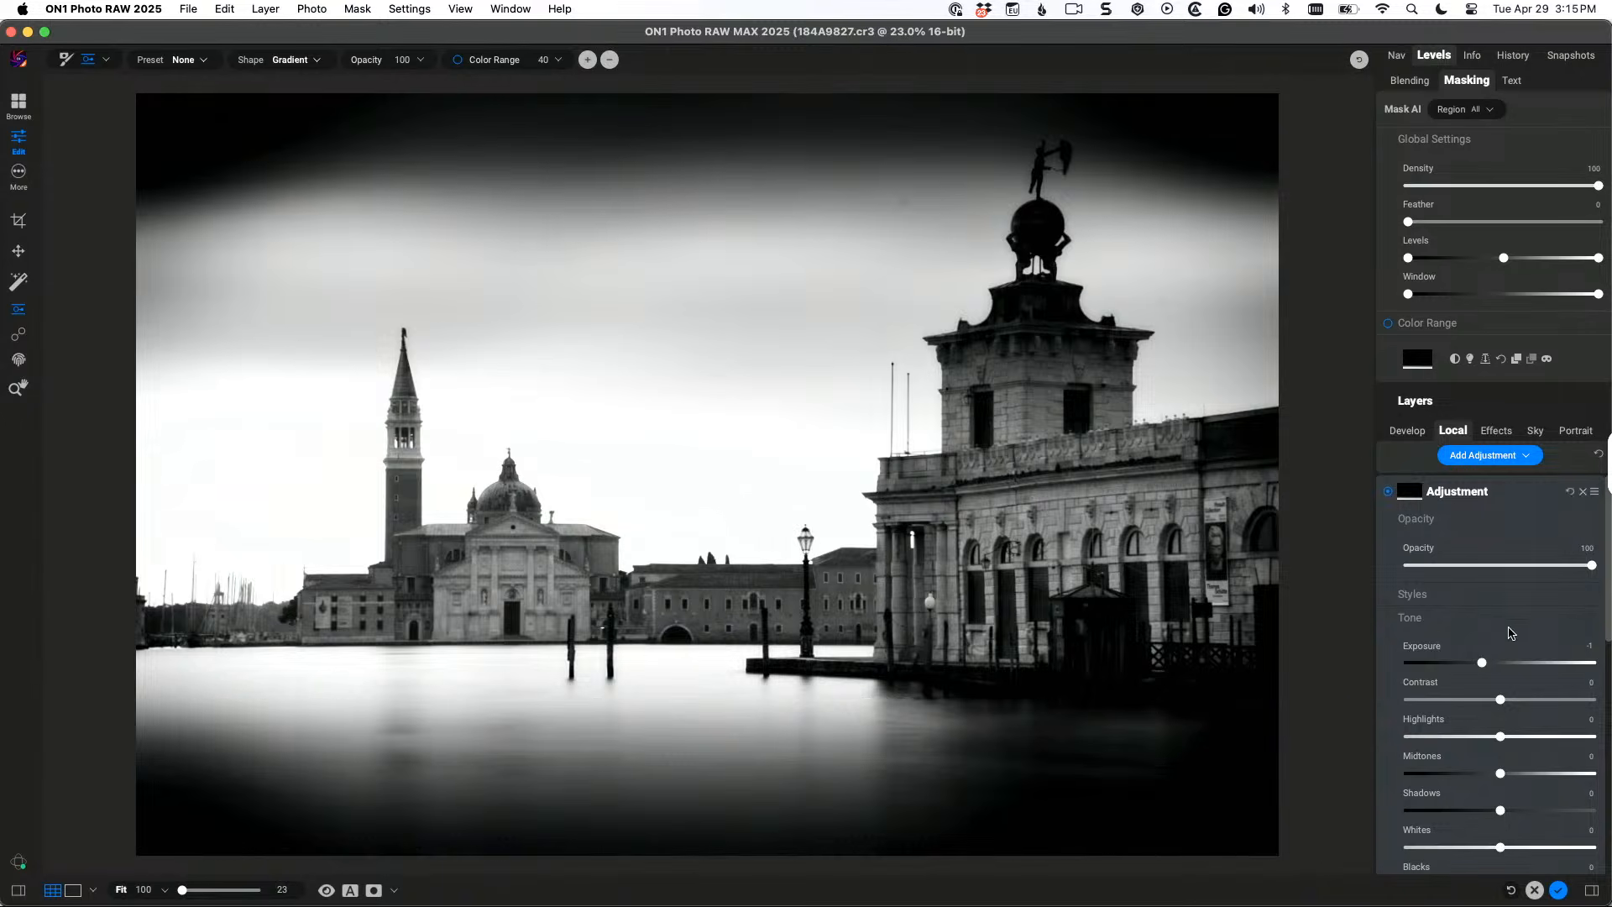
scroll(1512, 636, "down", 5)
scroll(1512, 636, "down", 7)
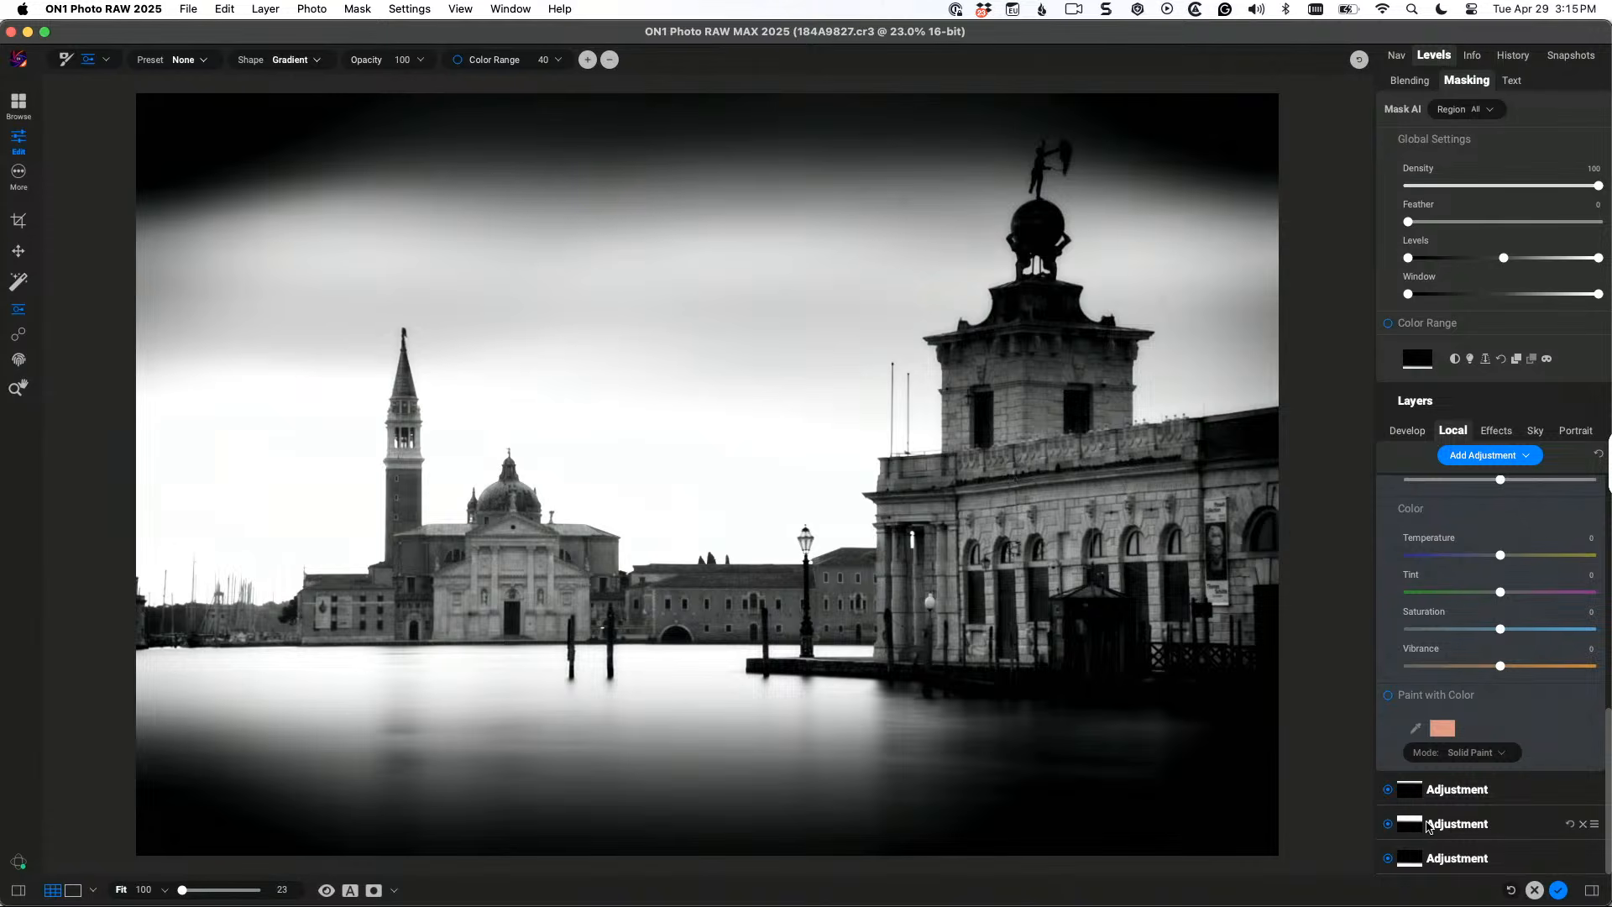
mouse_move(632, 777)
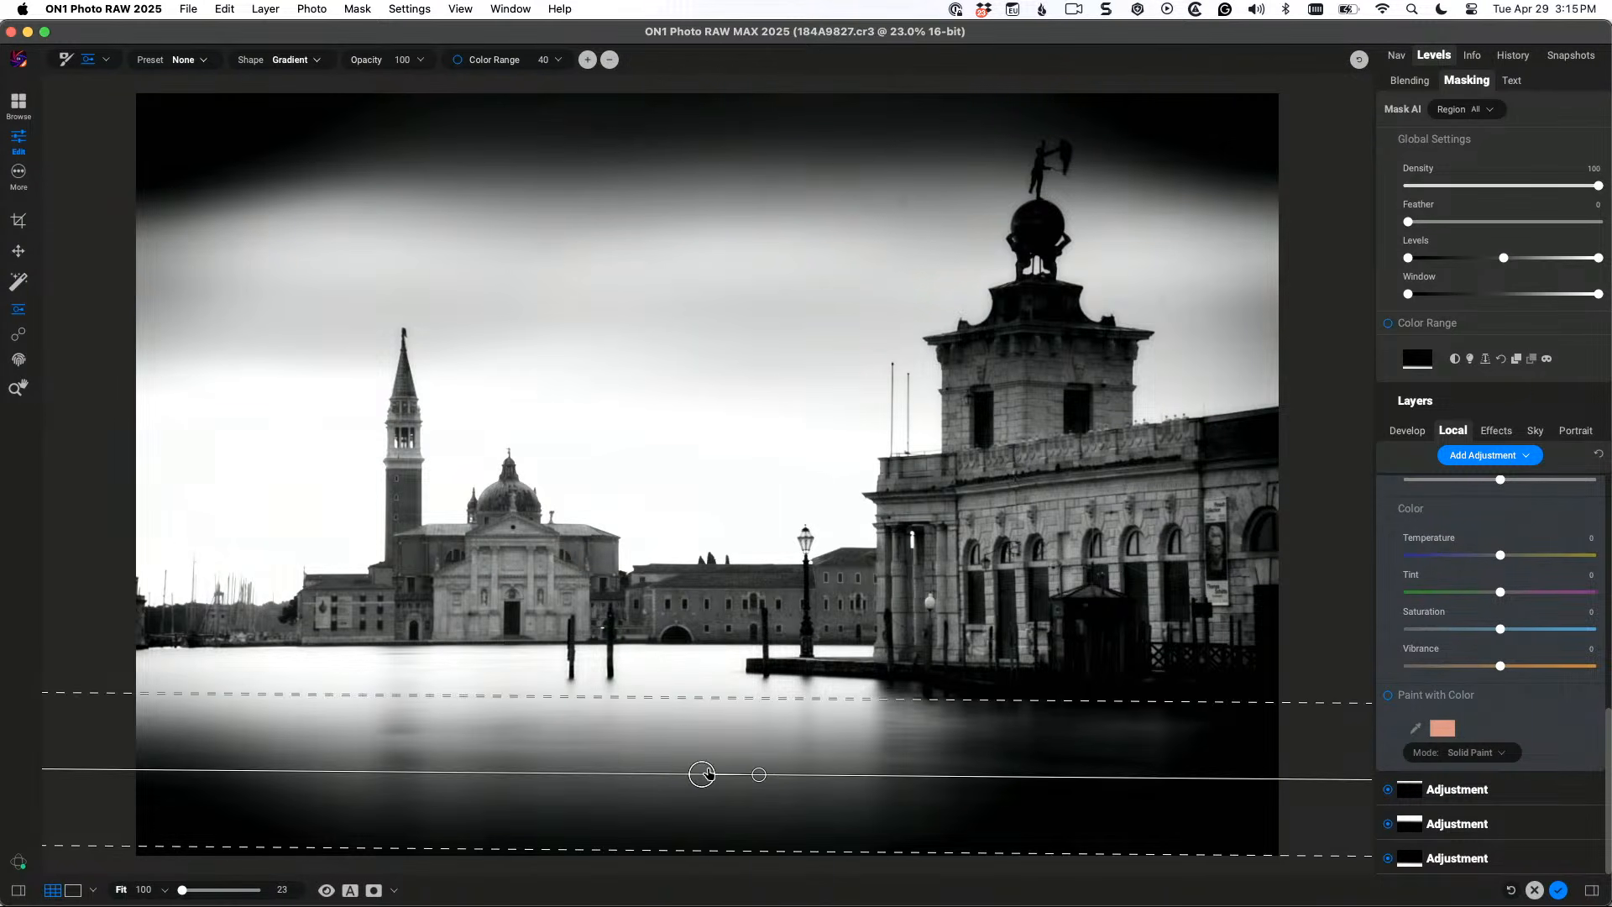
mouse_move(702, 774)
left_mouse_down()
mouse_move(710, 738)
mouse_move(712, 770)
left_mouse_up()
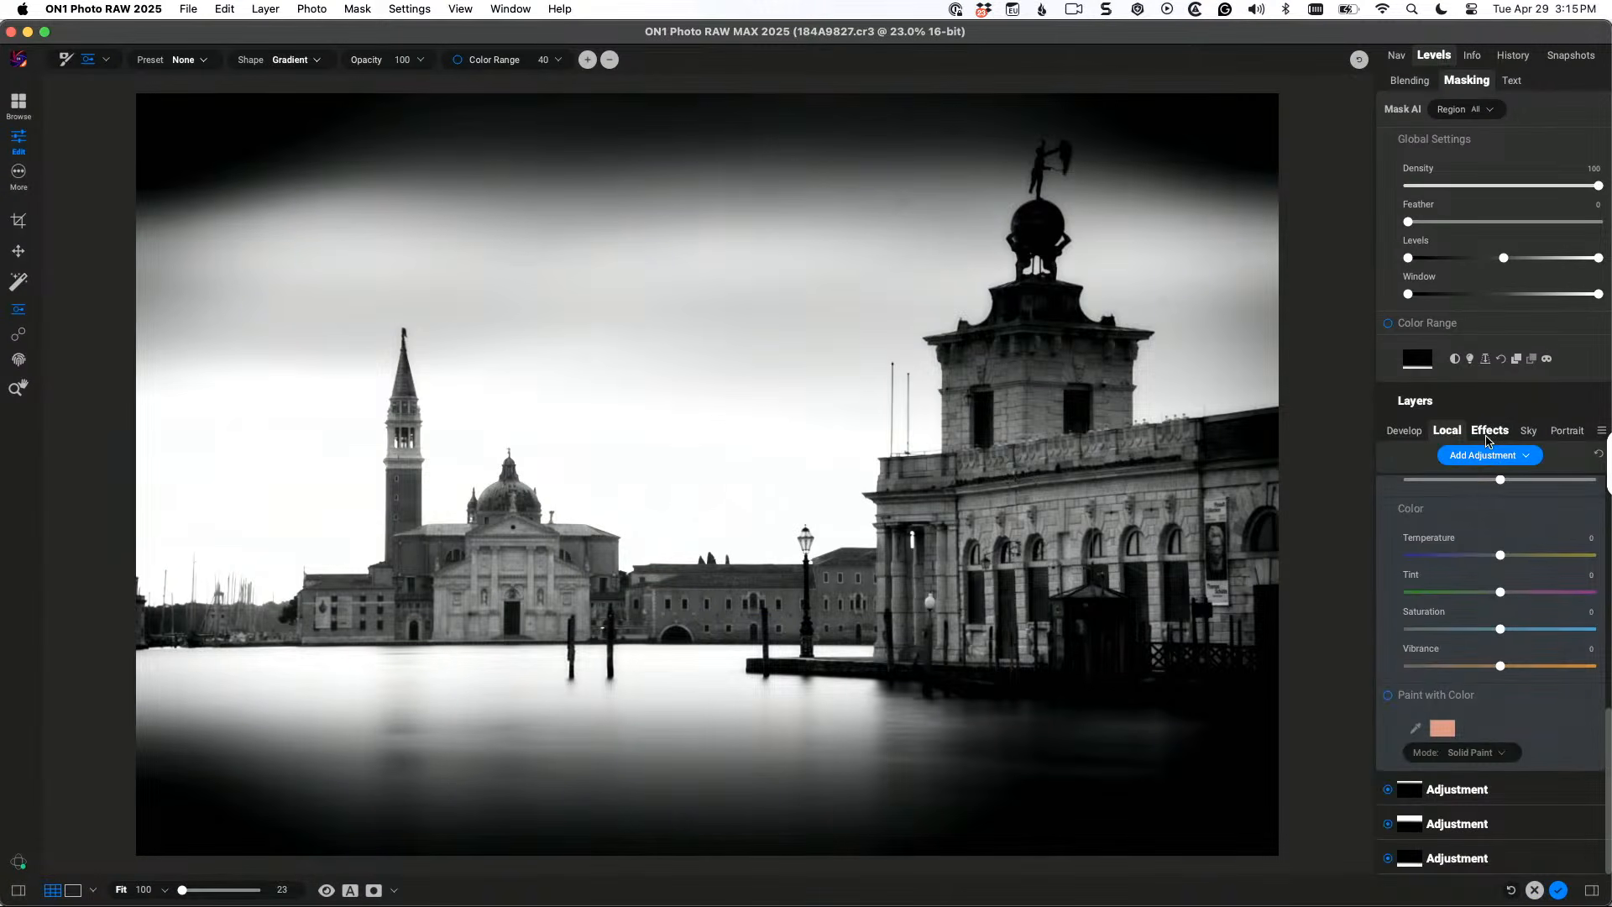
Save the effects and local adjustments as a preset named "Mimo Style B&W" in the SK Travel category
left_click(1487, 431)
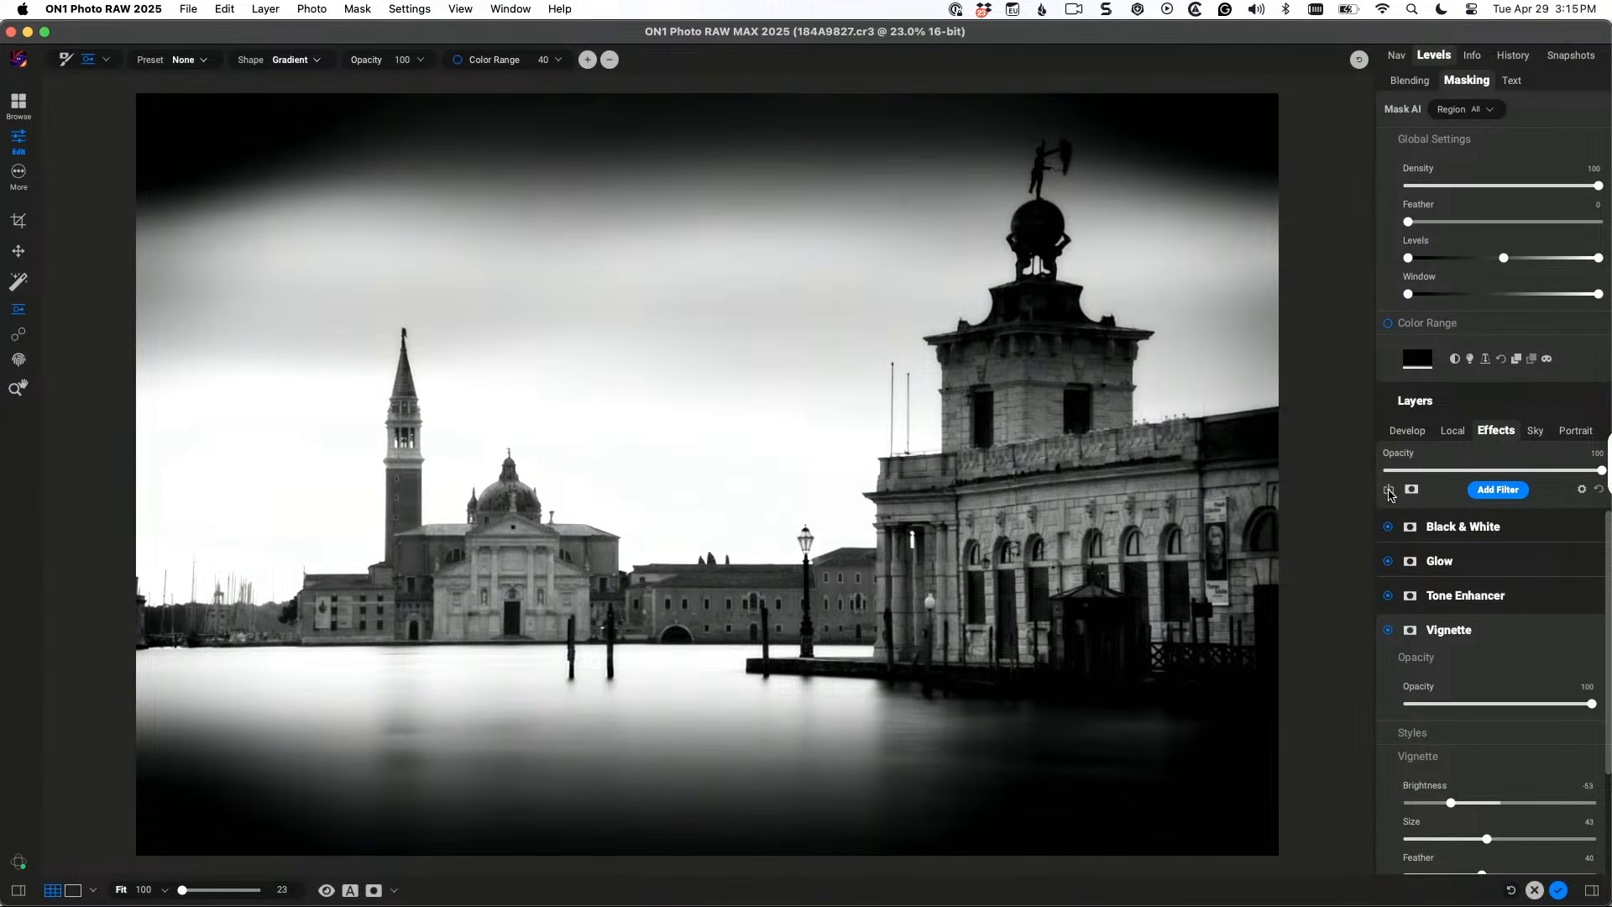
left_click(1388, 490)
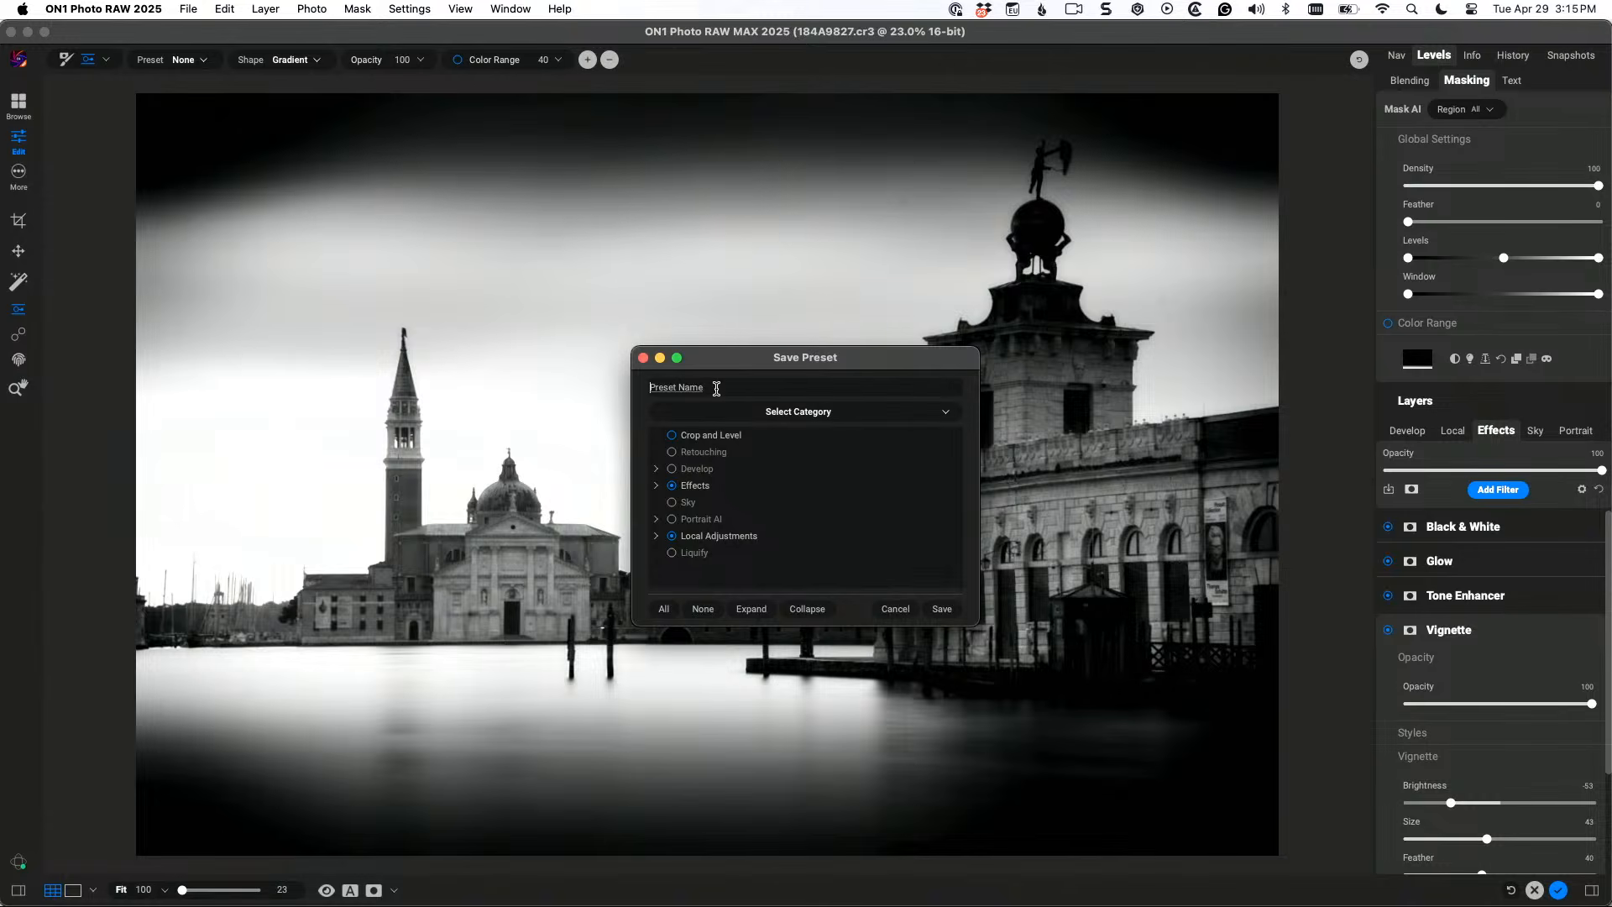
type("Mimo Style B&W")
left_click(942, 609)
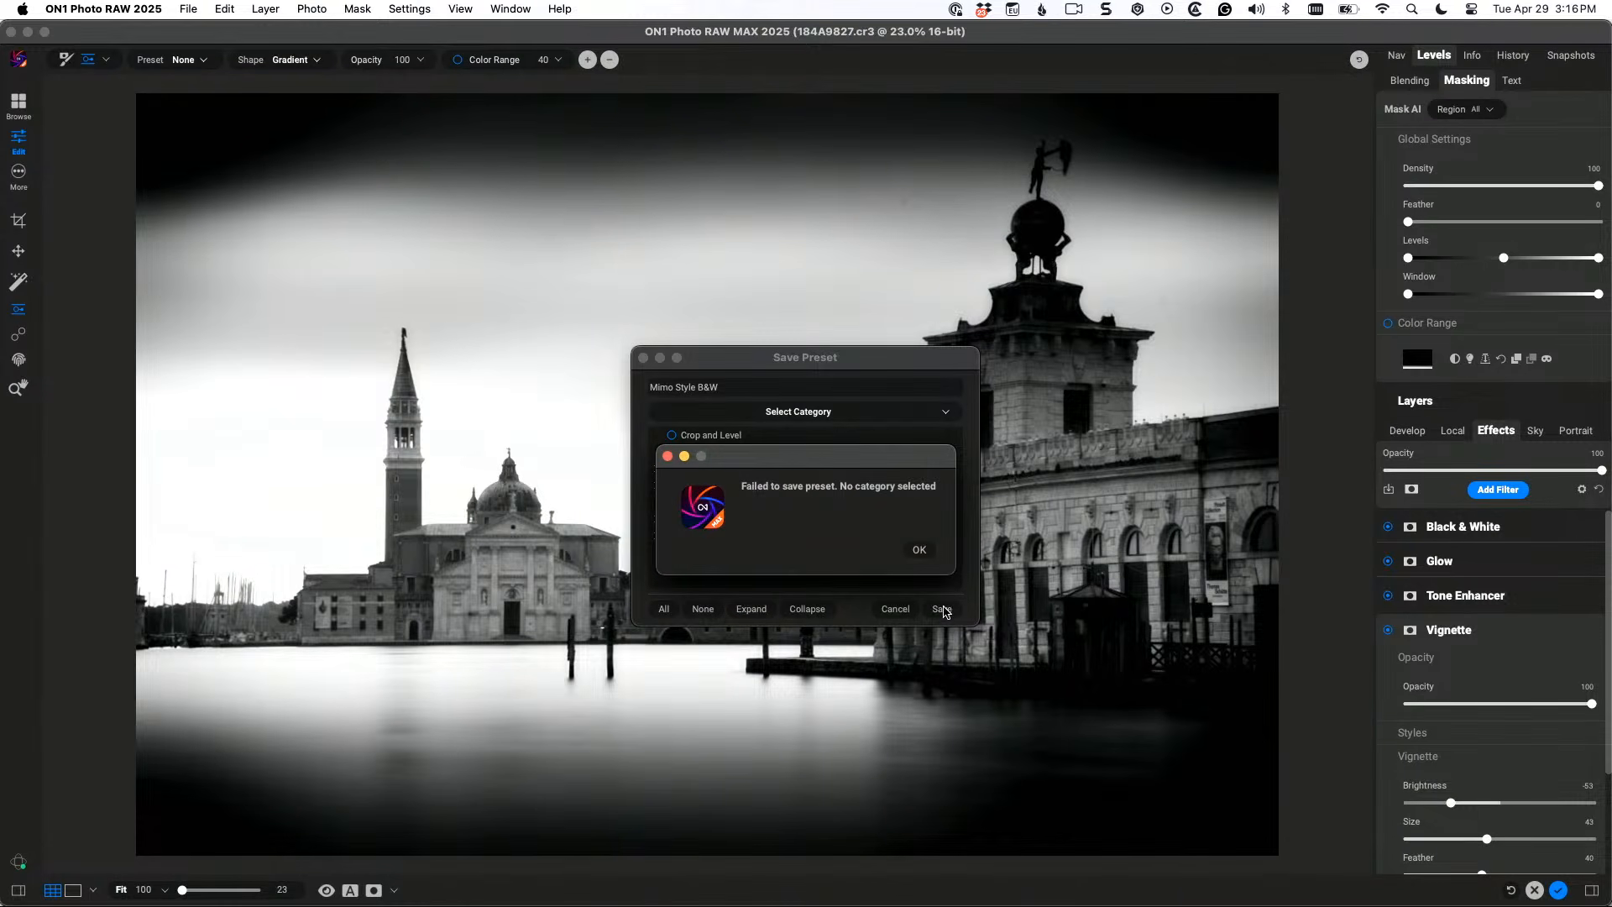
left_click(924, 556)
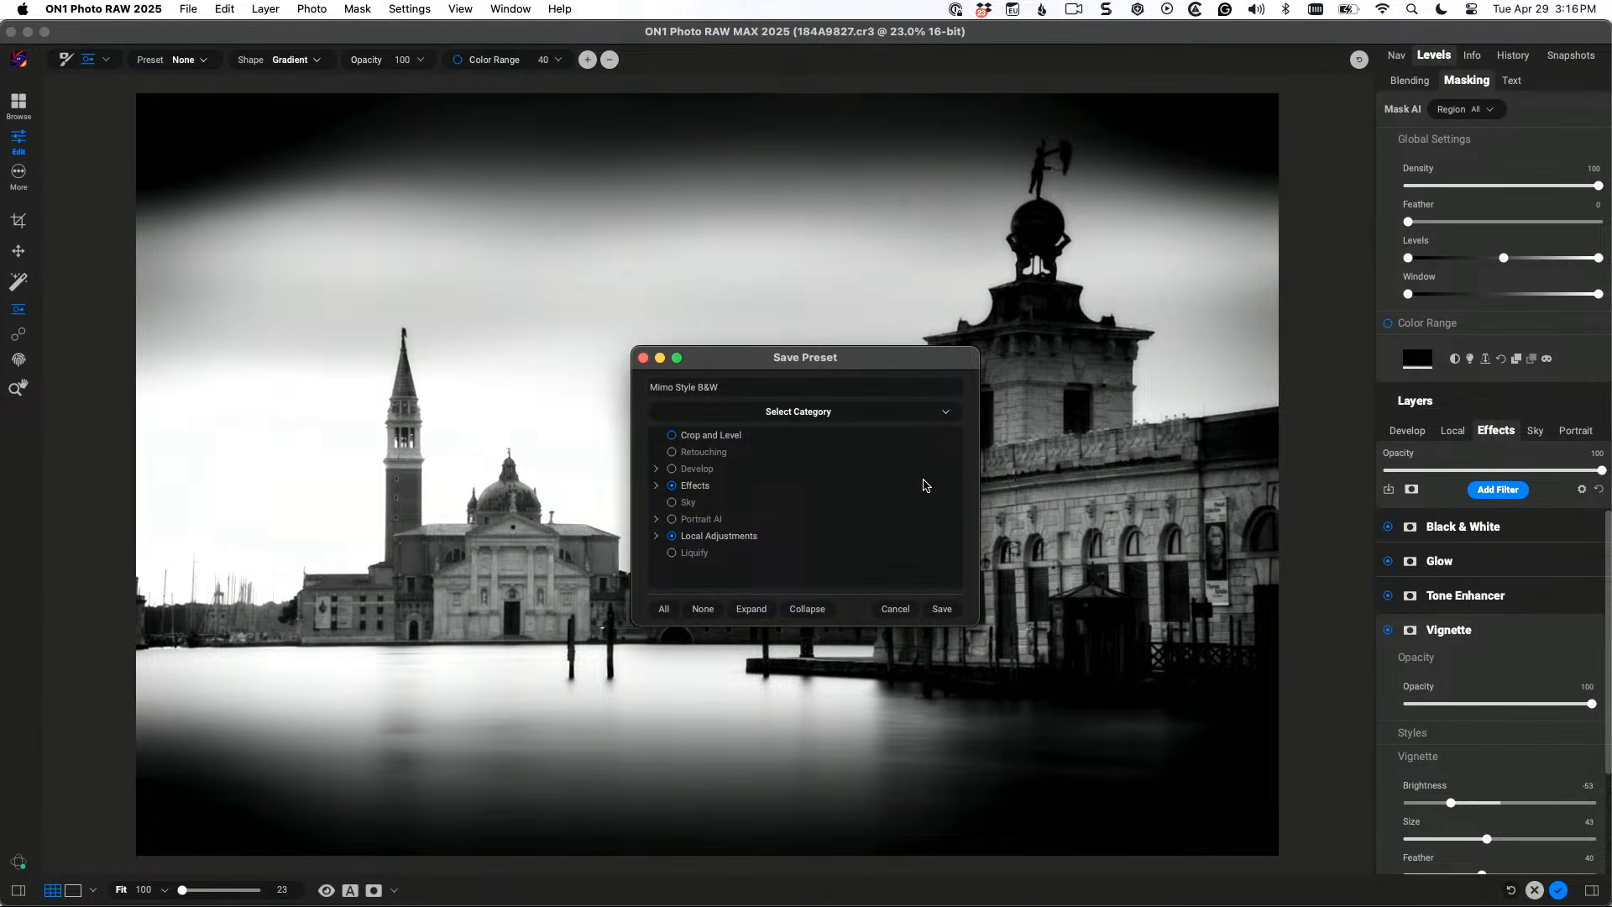
left_click(914, 414)
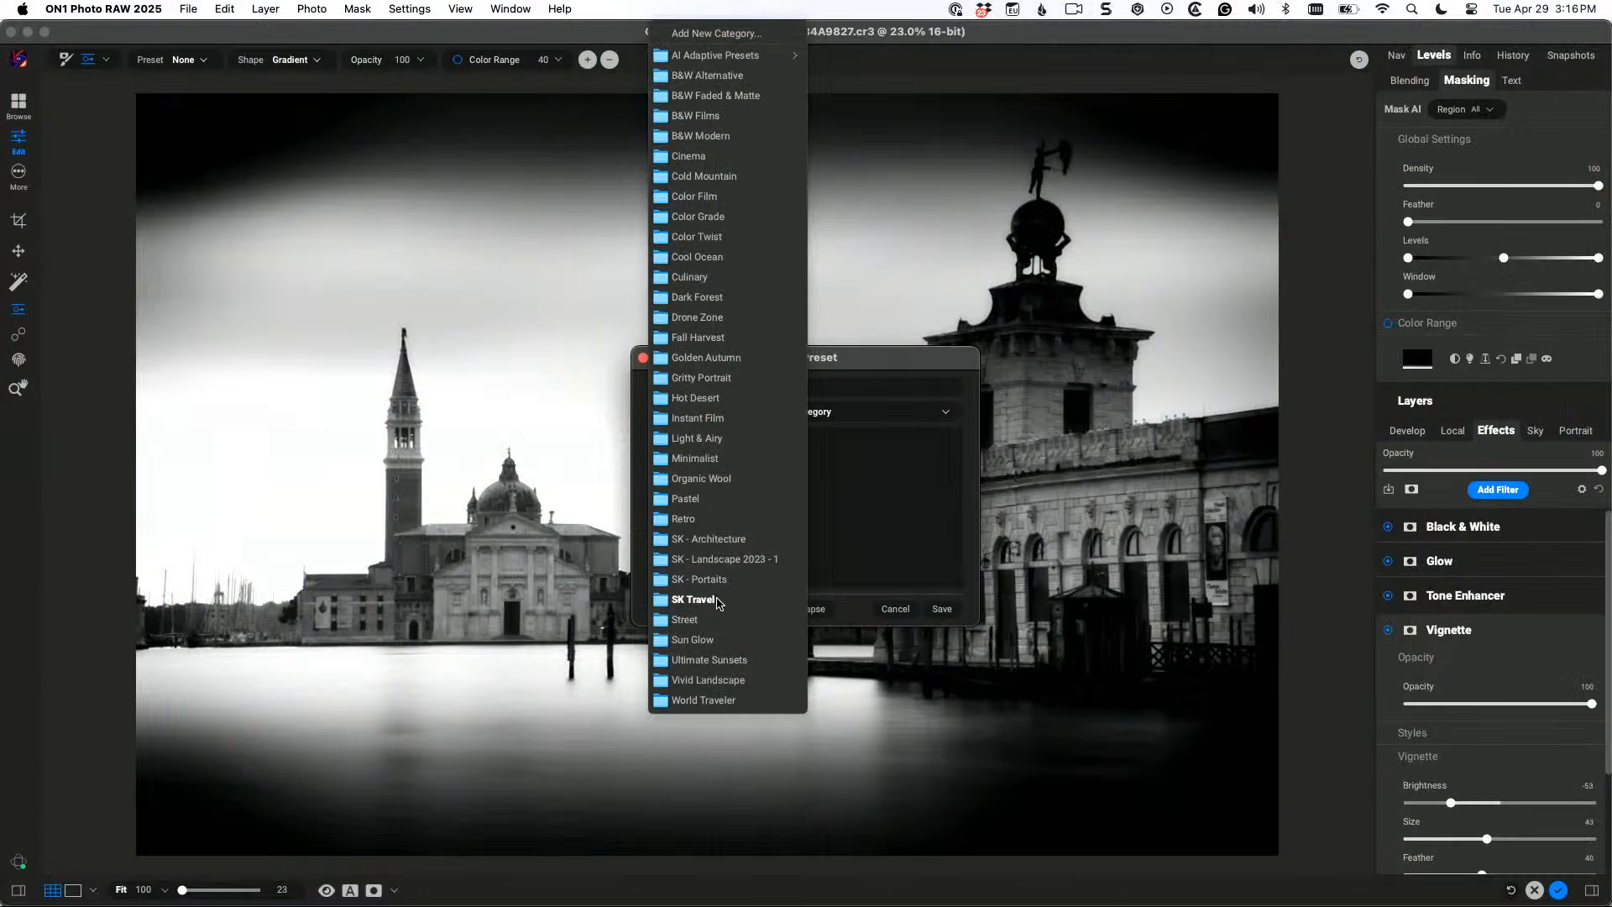
left_click(716, 601)
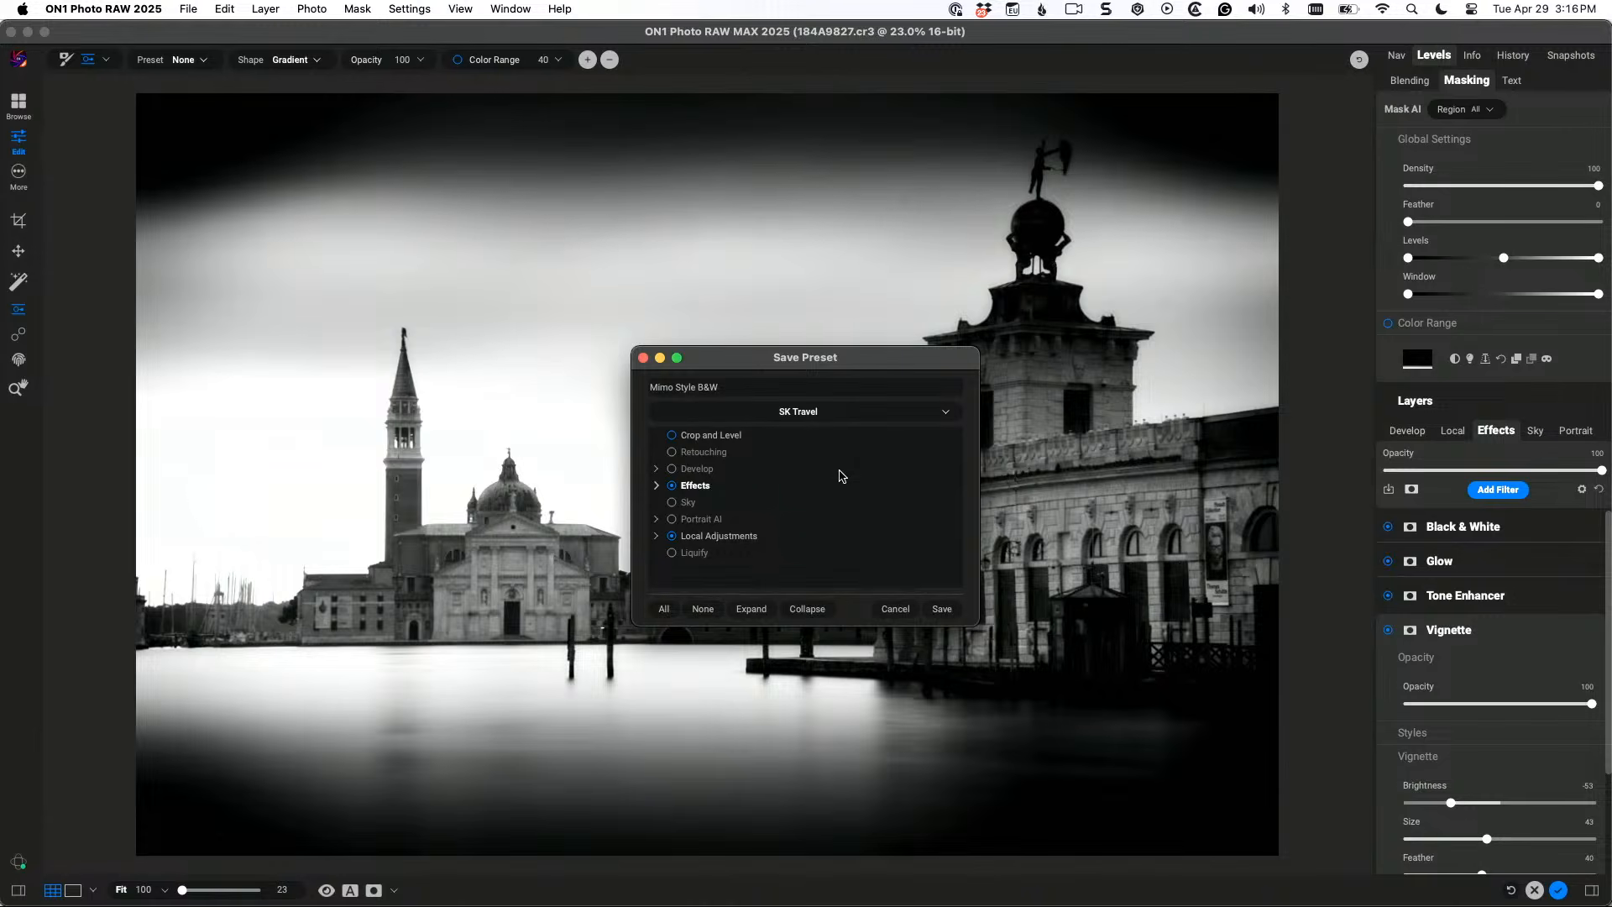
left_click(941, 609)
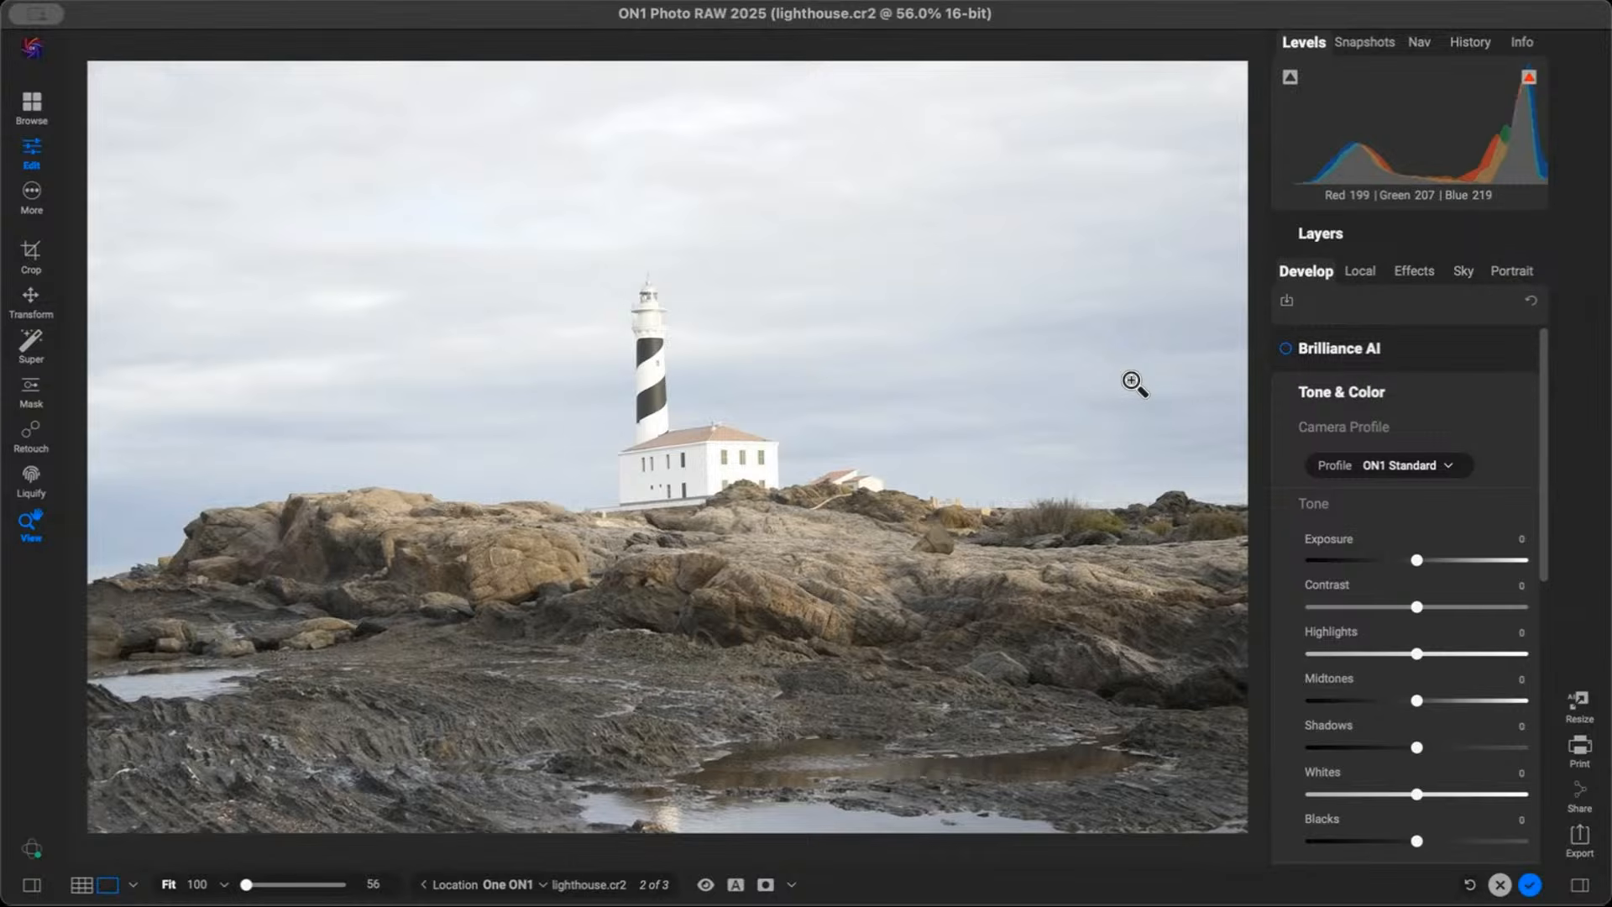
Darken the lighthouse photo with exposure -2.85, contrast 12, midtones 18, shadows 19 and whites 7
left_click_drag(1417, 561, 1428, 608)
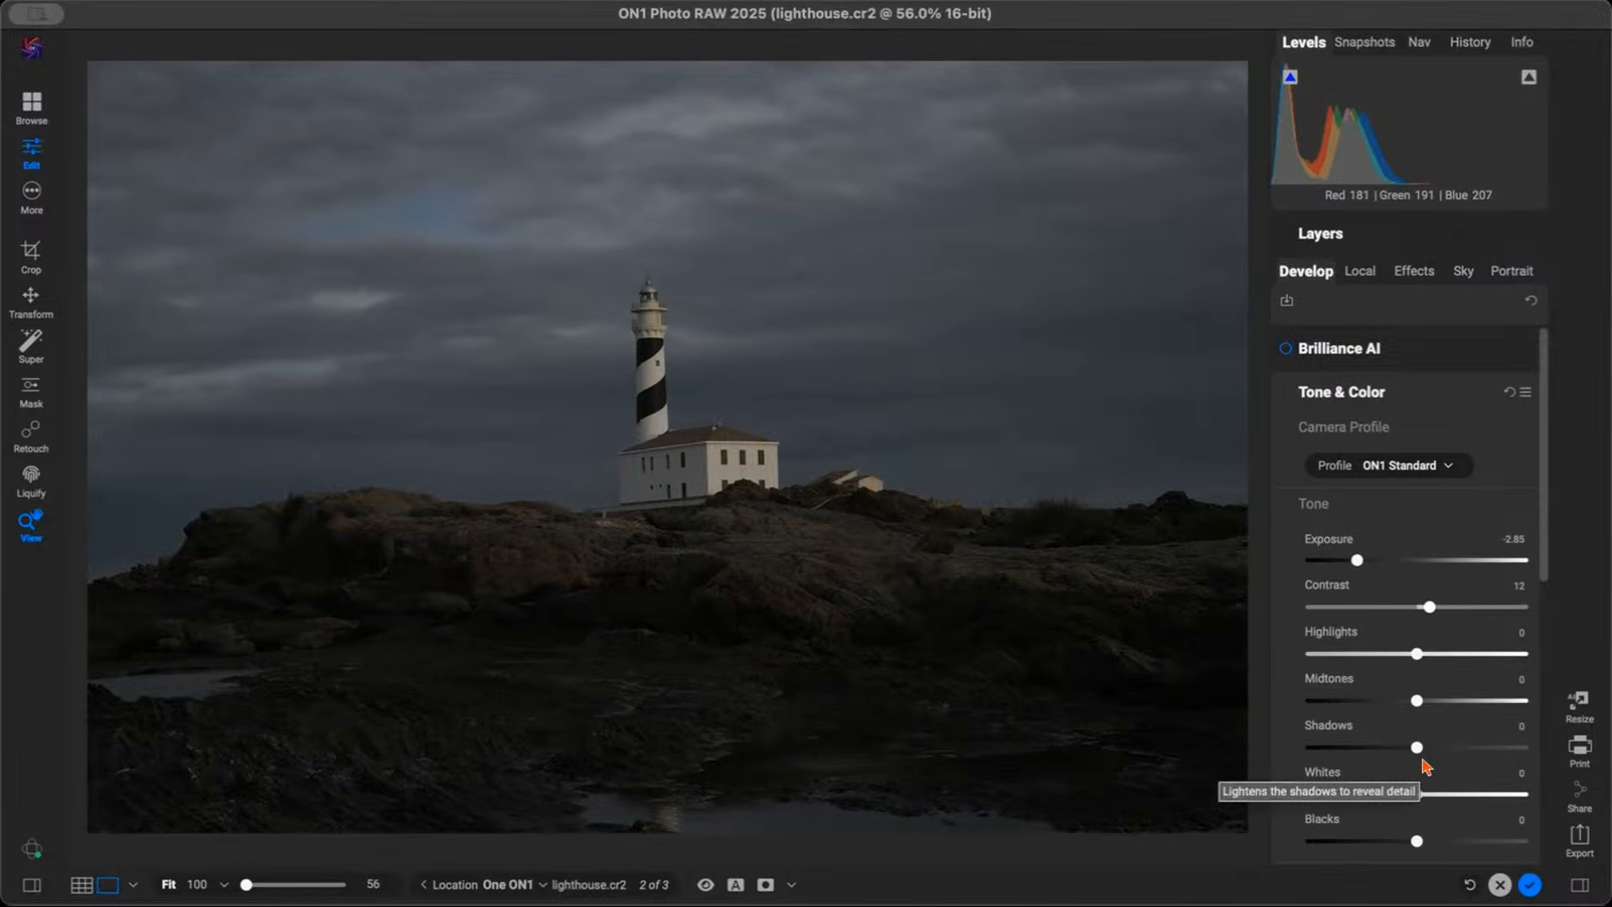
left_click_drag(1418, 702, 1438, 753)
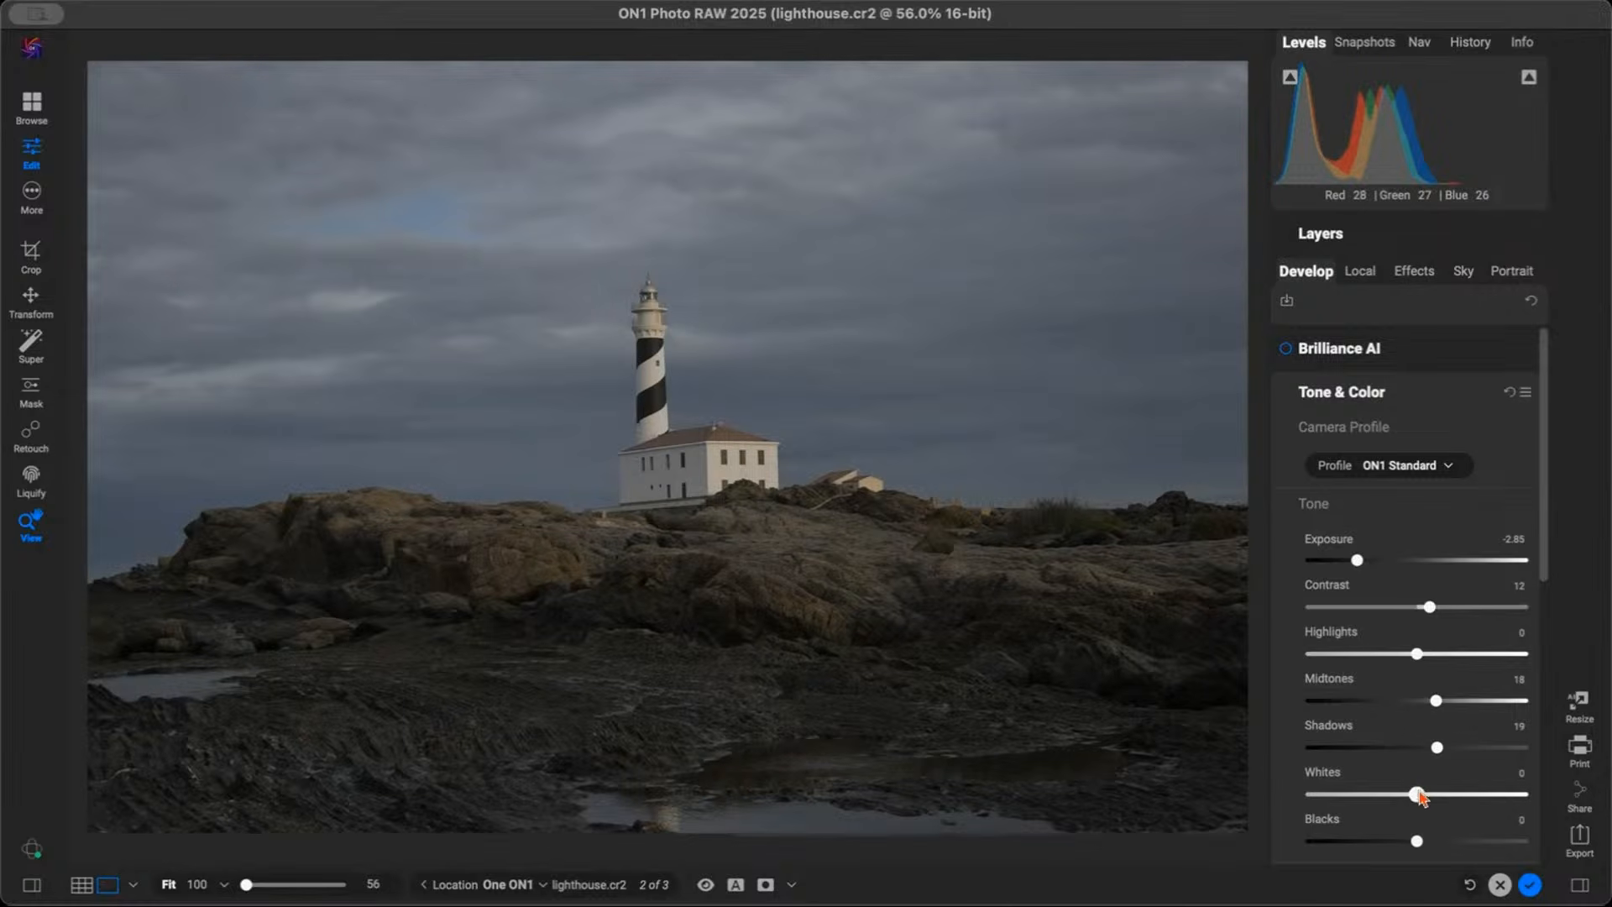
left_click_drag(1417, 794, 1425, 796)
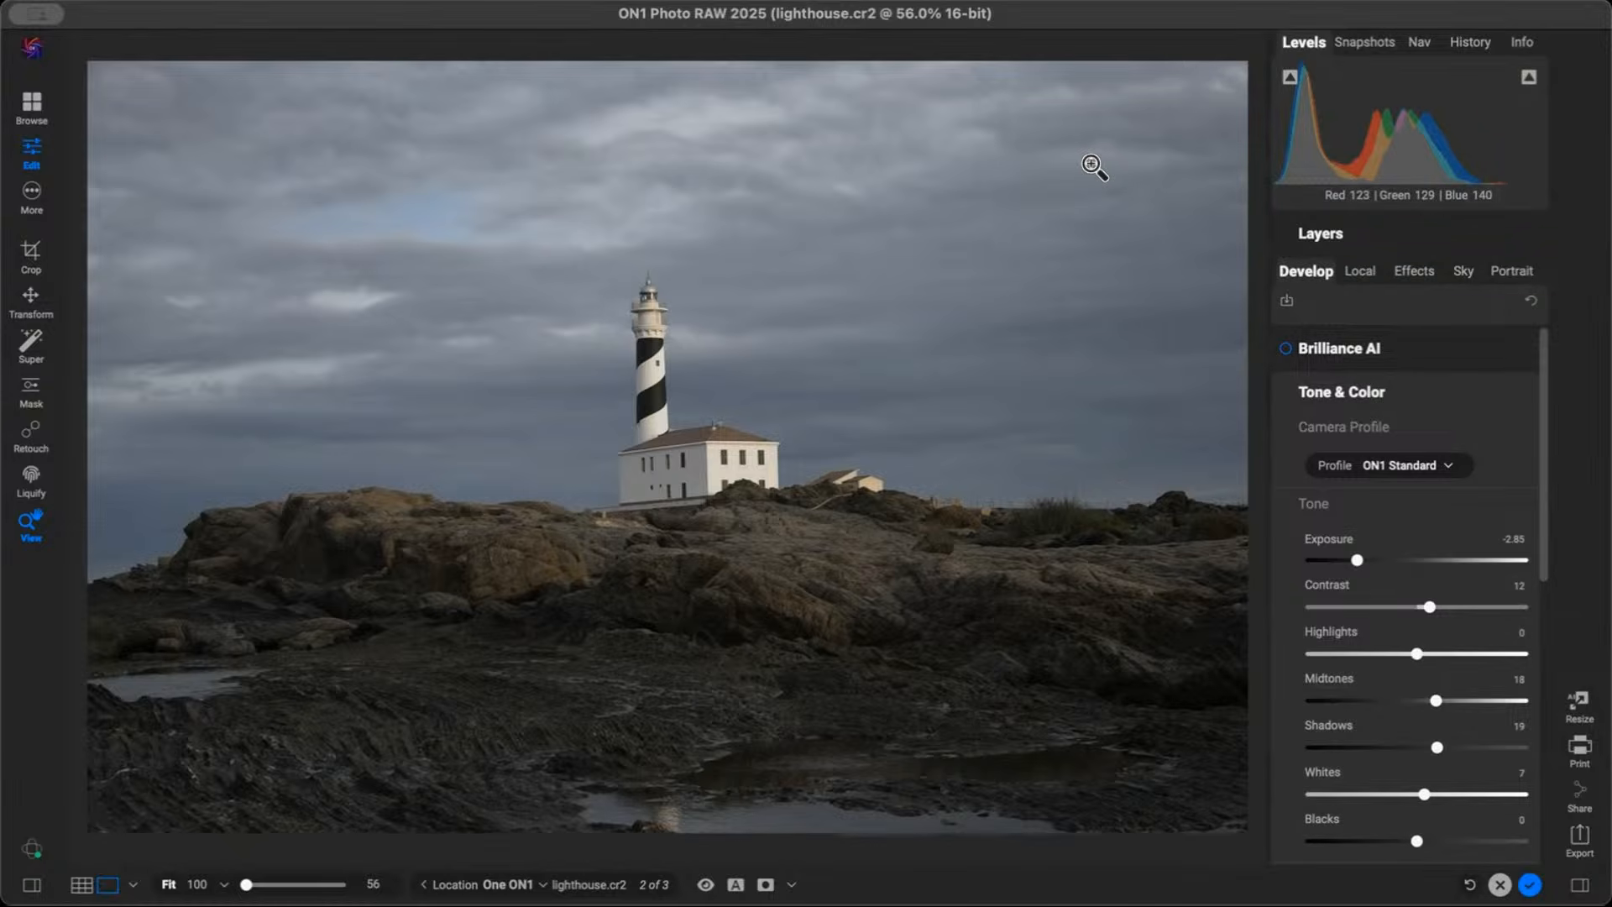
Add a local adjustment to the lighthouse photo and apply the Lighten style to it
left_click(1358, 273)
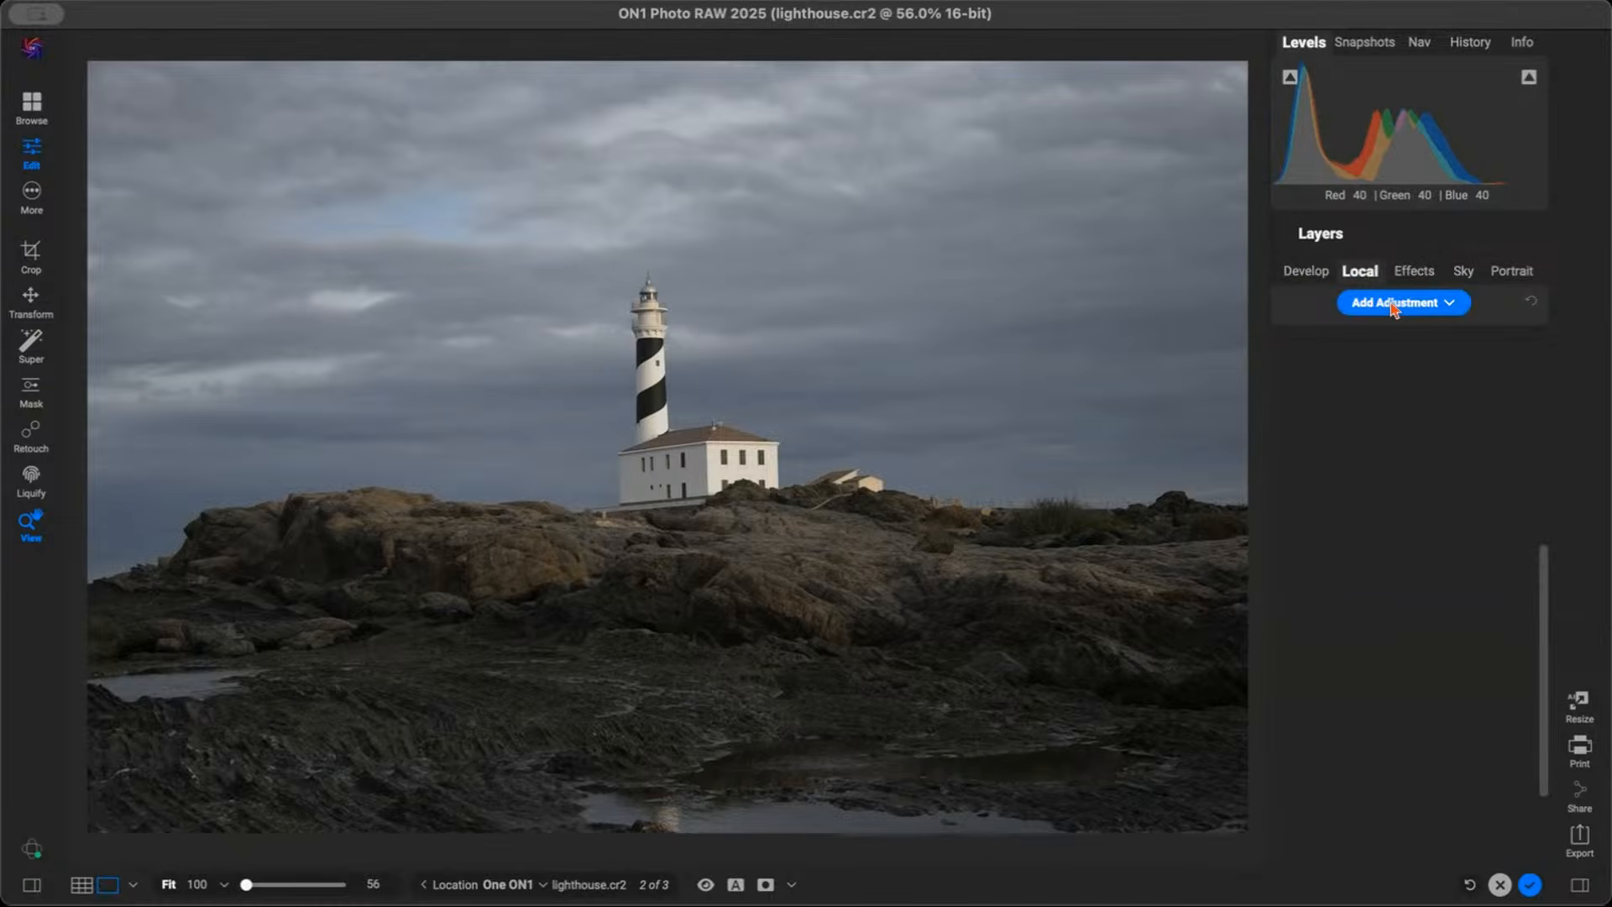
left_click(1394, 304)
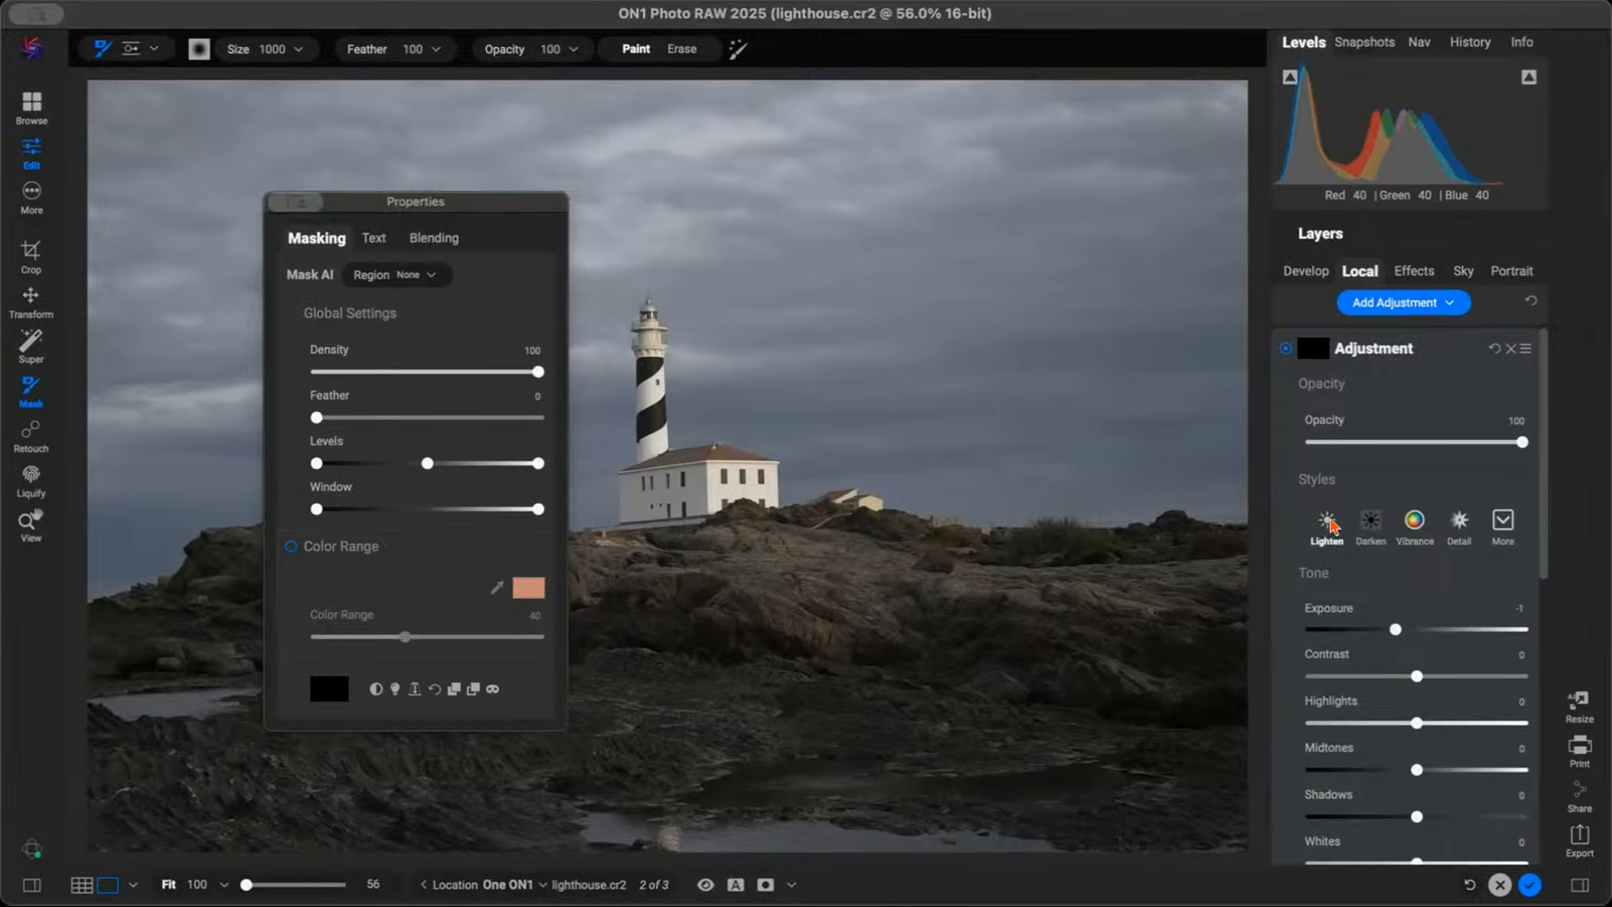
left_click(1328, 522)
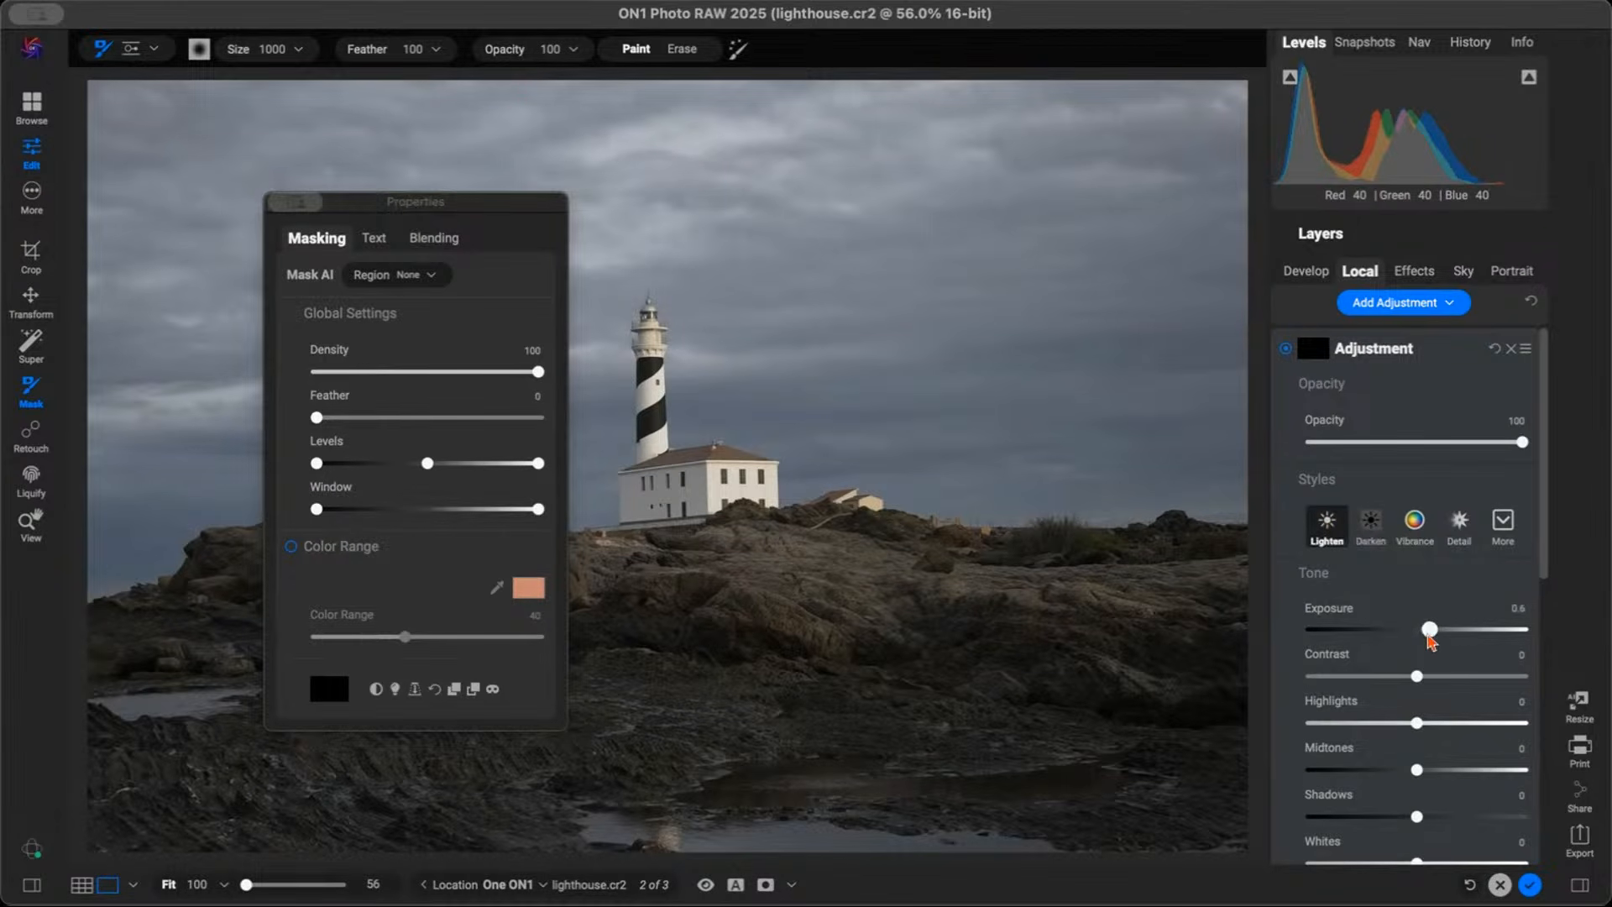
Set the local adjustment's exposure to 1.4, contrast 10, midtones 12, whites 25 and temperature 34
left_click_drag(1430, 640, 1445, 639)
left_click_drag(1419, 680, 1426, 682)
scroll(1429, 598, "down", 3)
left_click_drag(1417, 723, 1443, 727)
left_click_drag(1421, 632, 1431, 631)
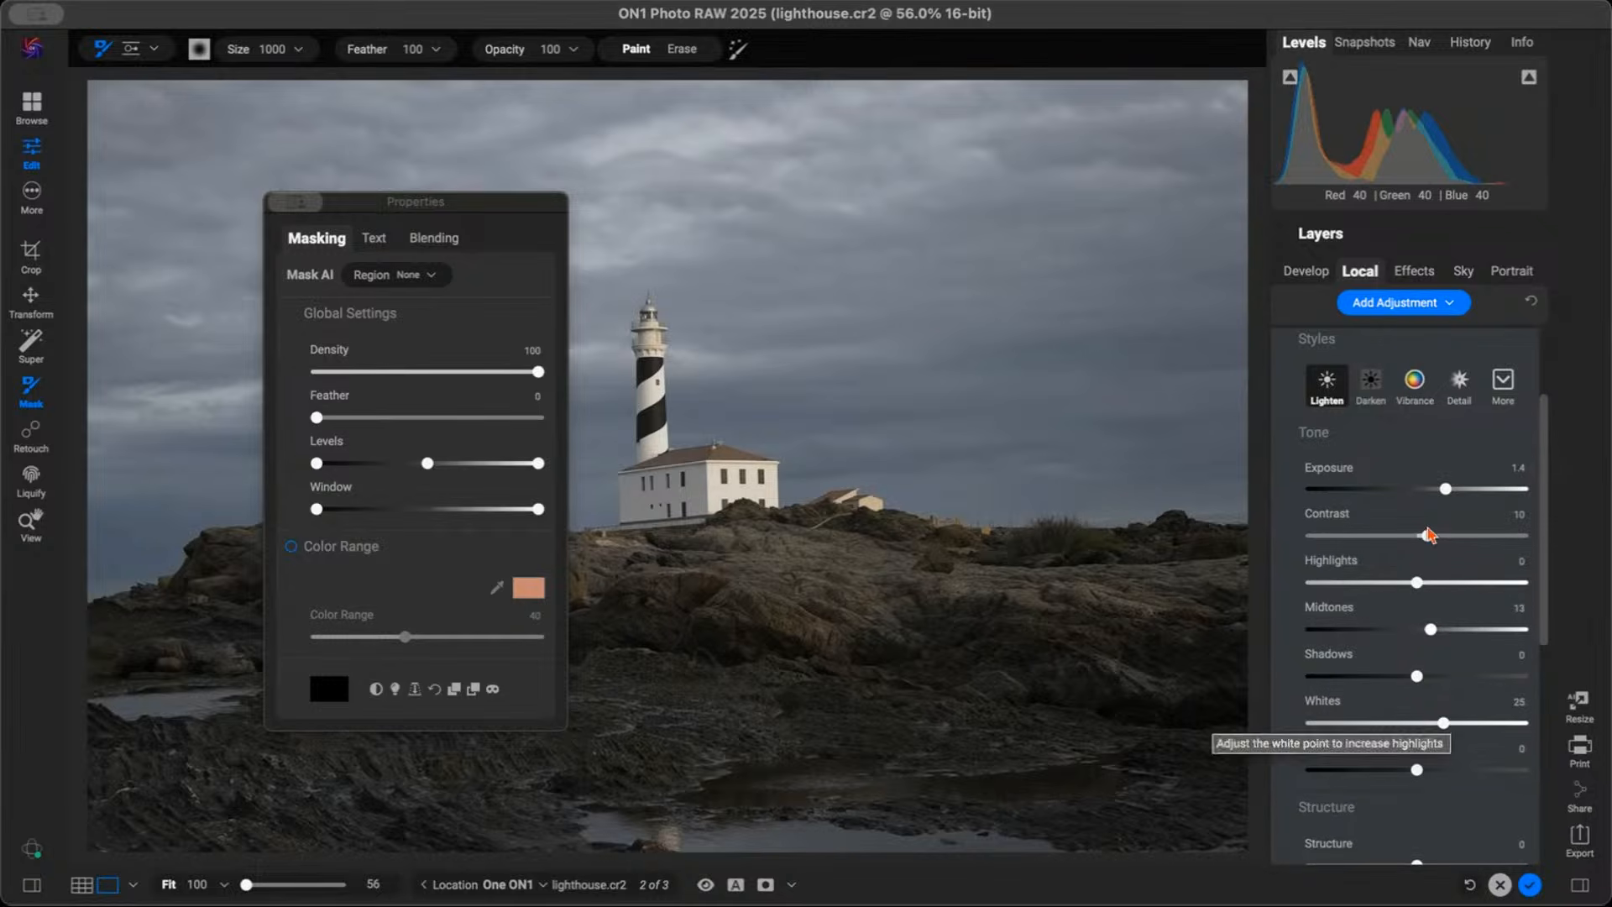
scroll(1421, 468, "down", 3)
scroll(1431, 615, "down", 5)
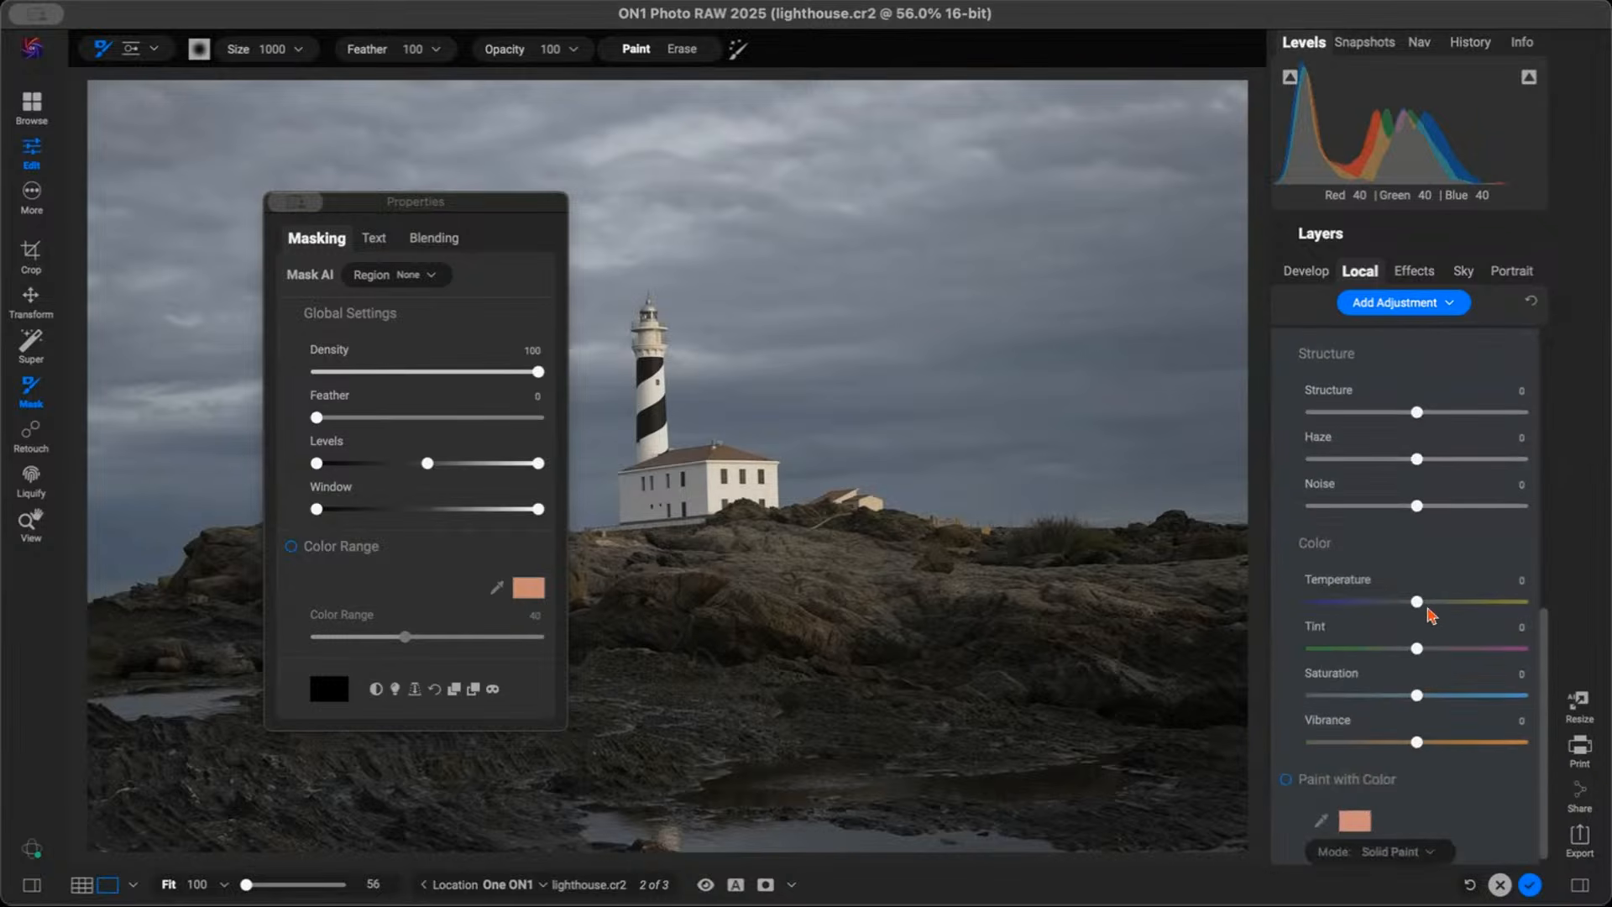
left_click_drag(1419, 602, 1456, 612)
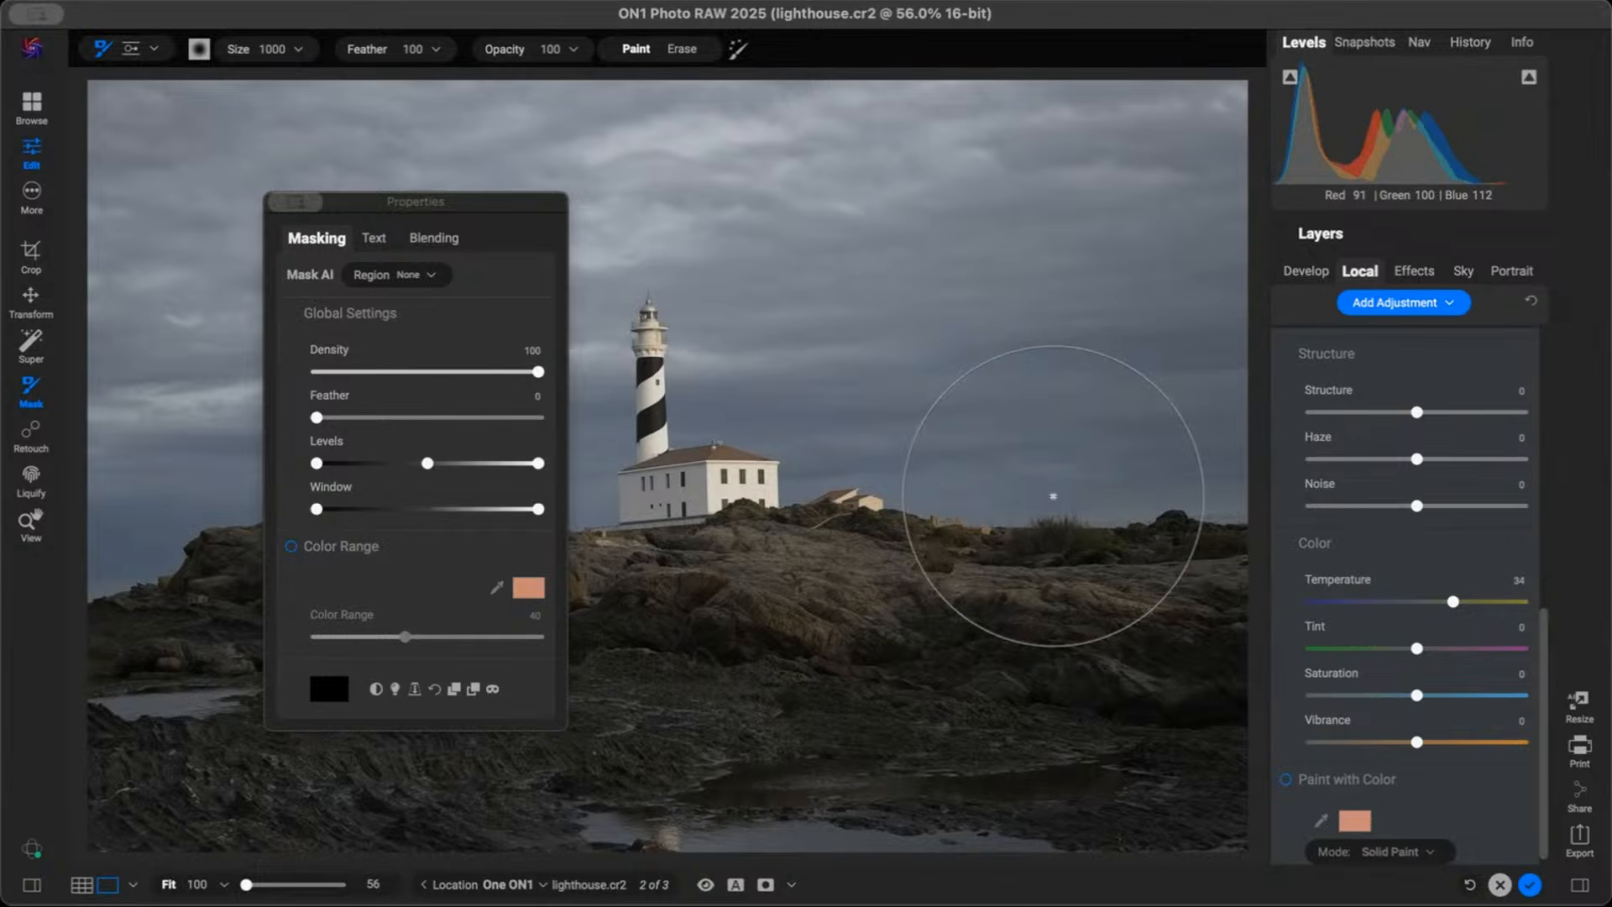
Place a gradient mask on the sky, rotated diagonally so the warm light falls only on the photo's upper-right corner
key("shift+b")
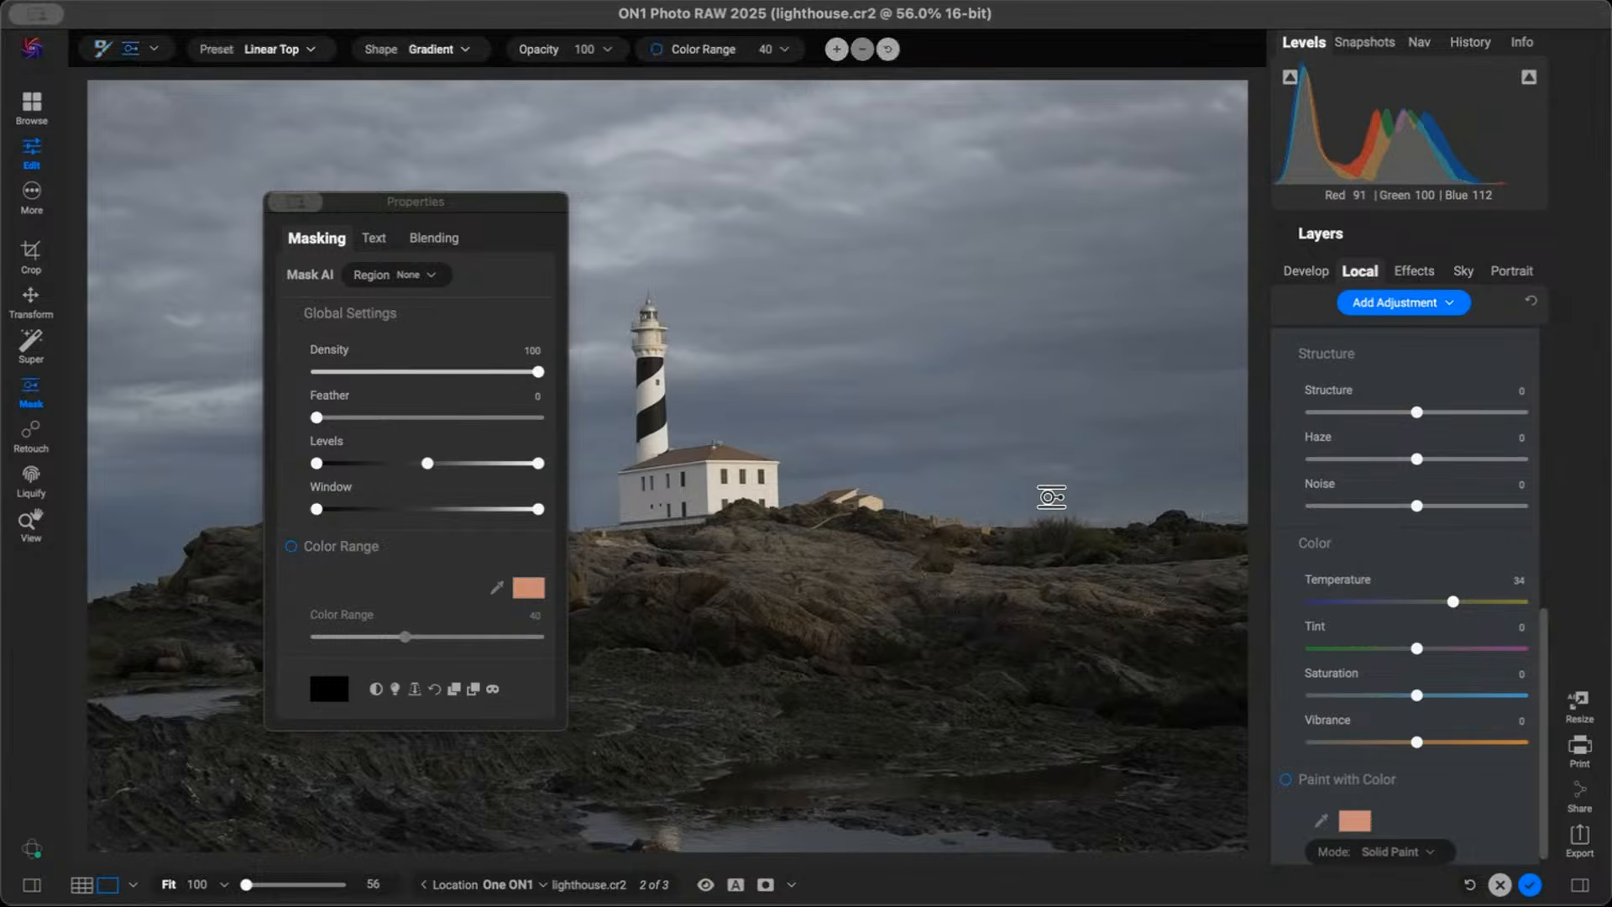
left_click(1014, 292)
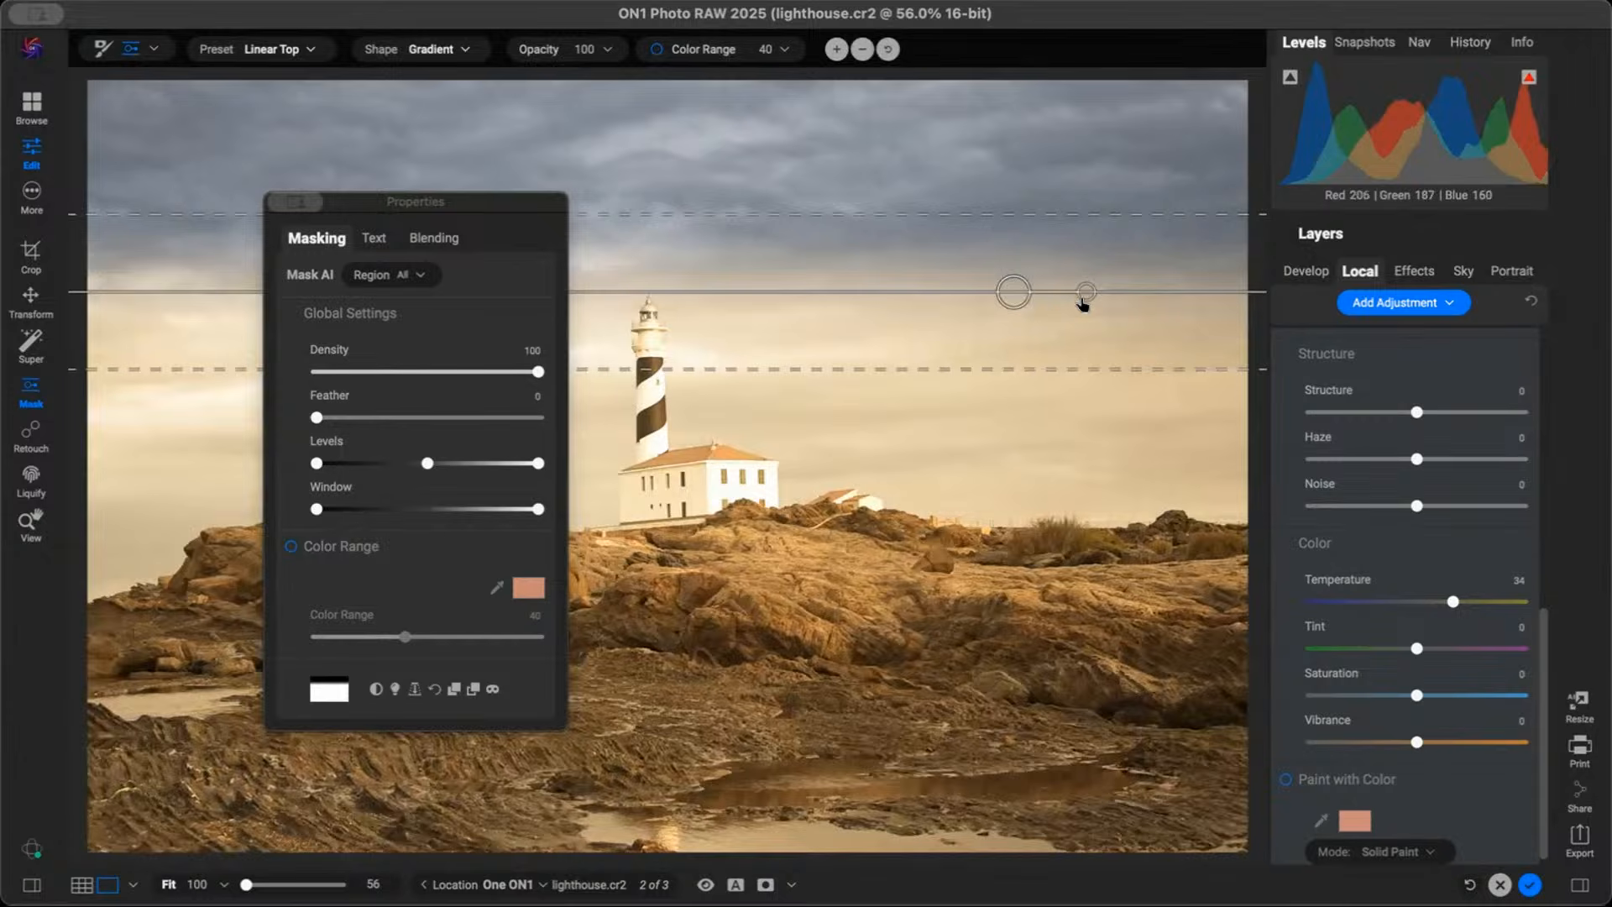
left_click_drag(1086, 291, 956, 245)
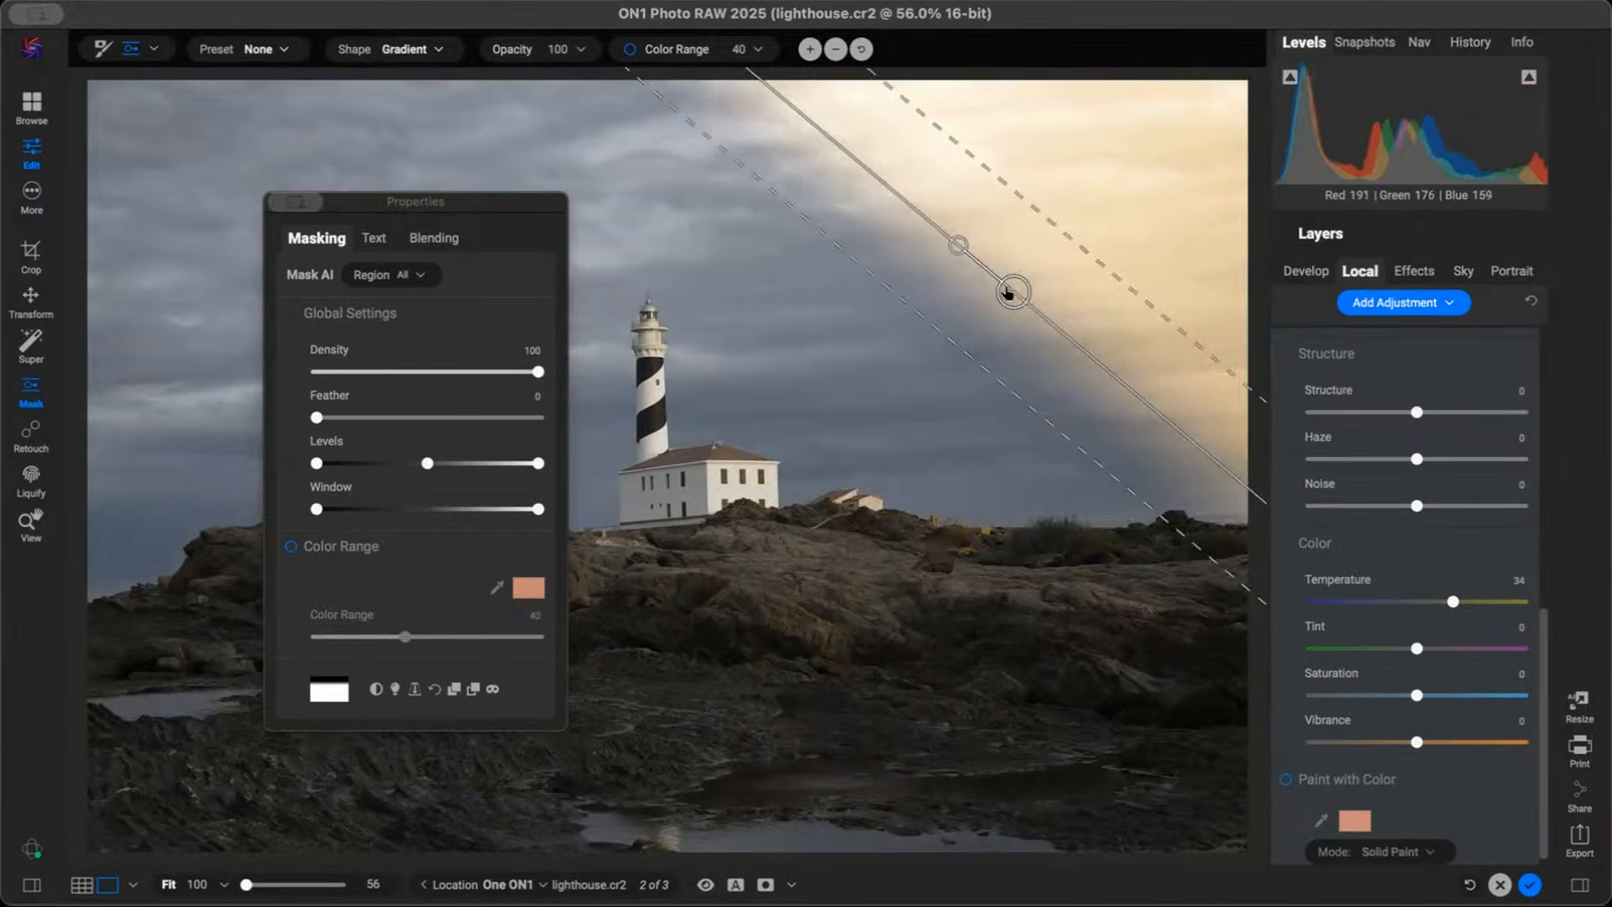
left_click_drag(1018, 295, 1051, 251)
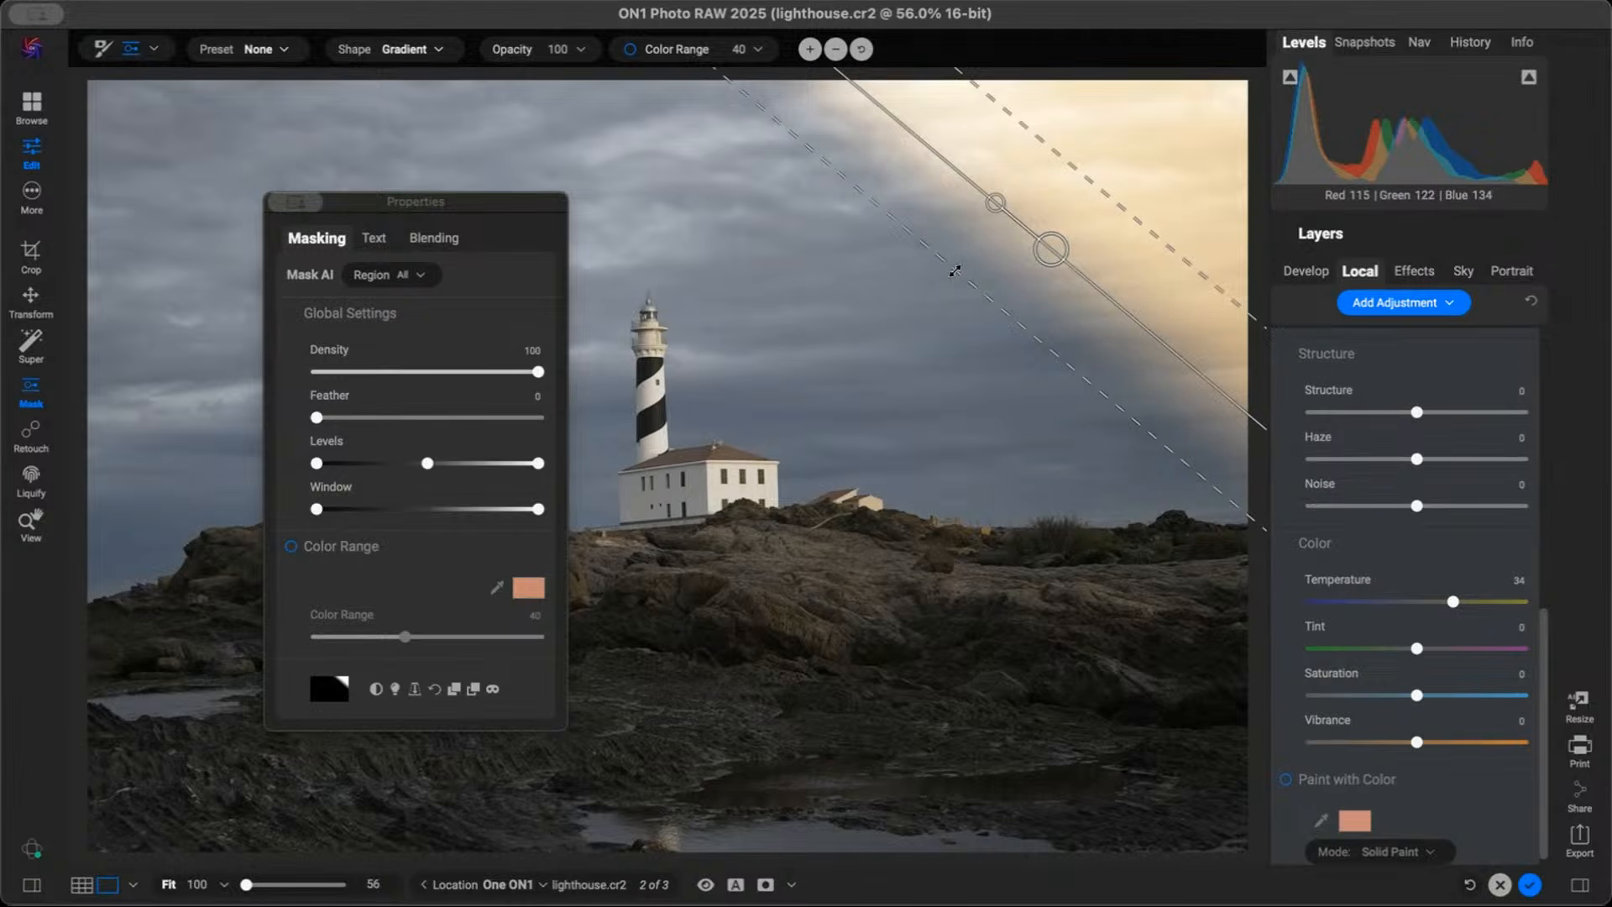
Widen the gradient's transition toward the photo's lower-left corner so the warm light fades gradually across the scene
left_click_drag(955, 270, 629, 464)
left_click_drag(559, 527, 483, 592)
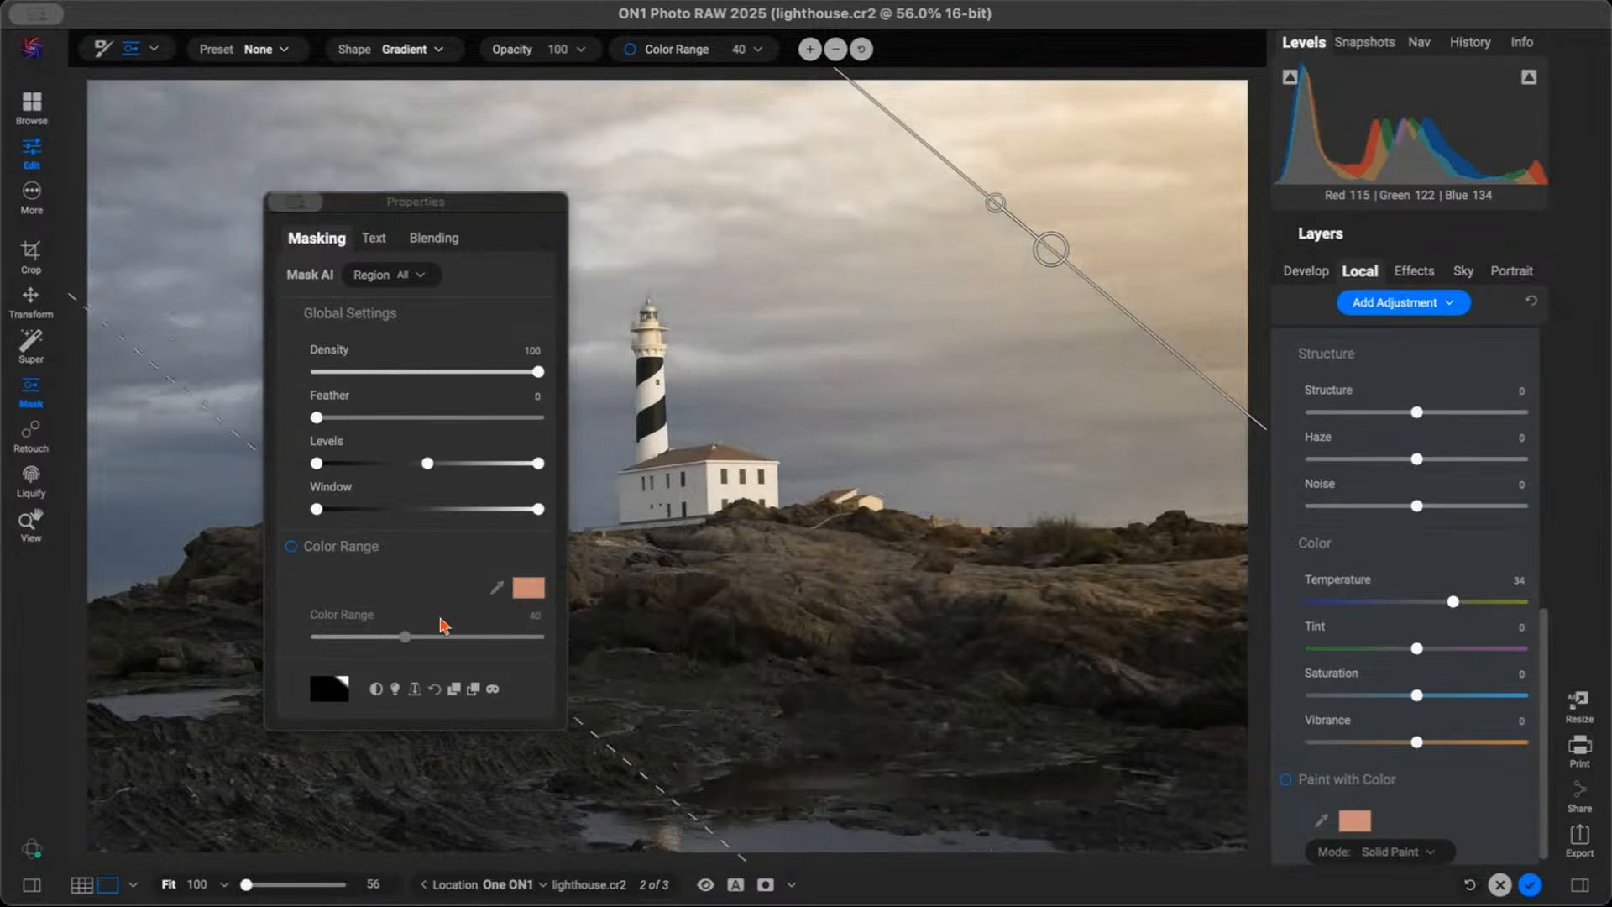
left_click_drag(413, 651, 327, 701)
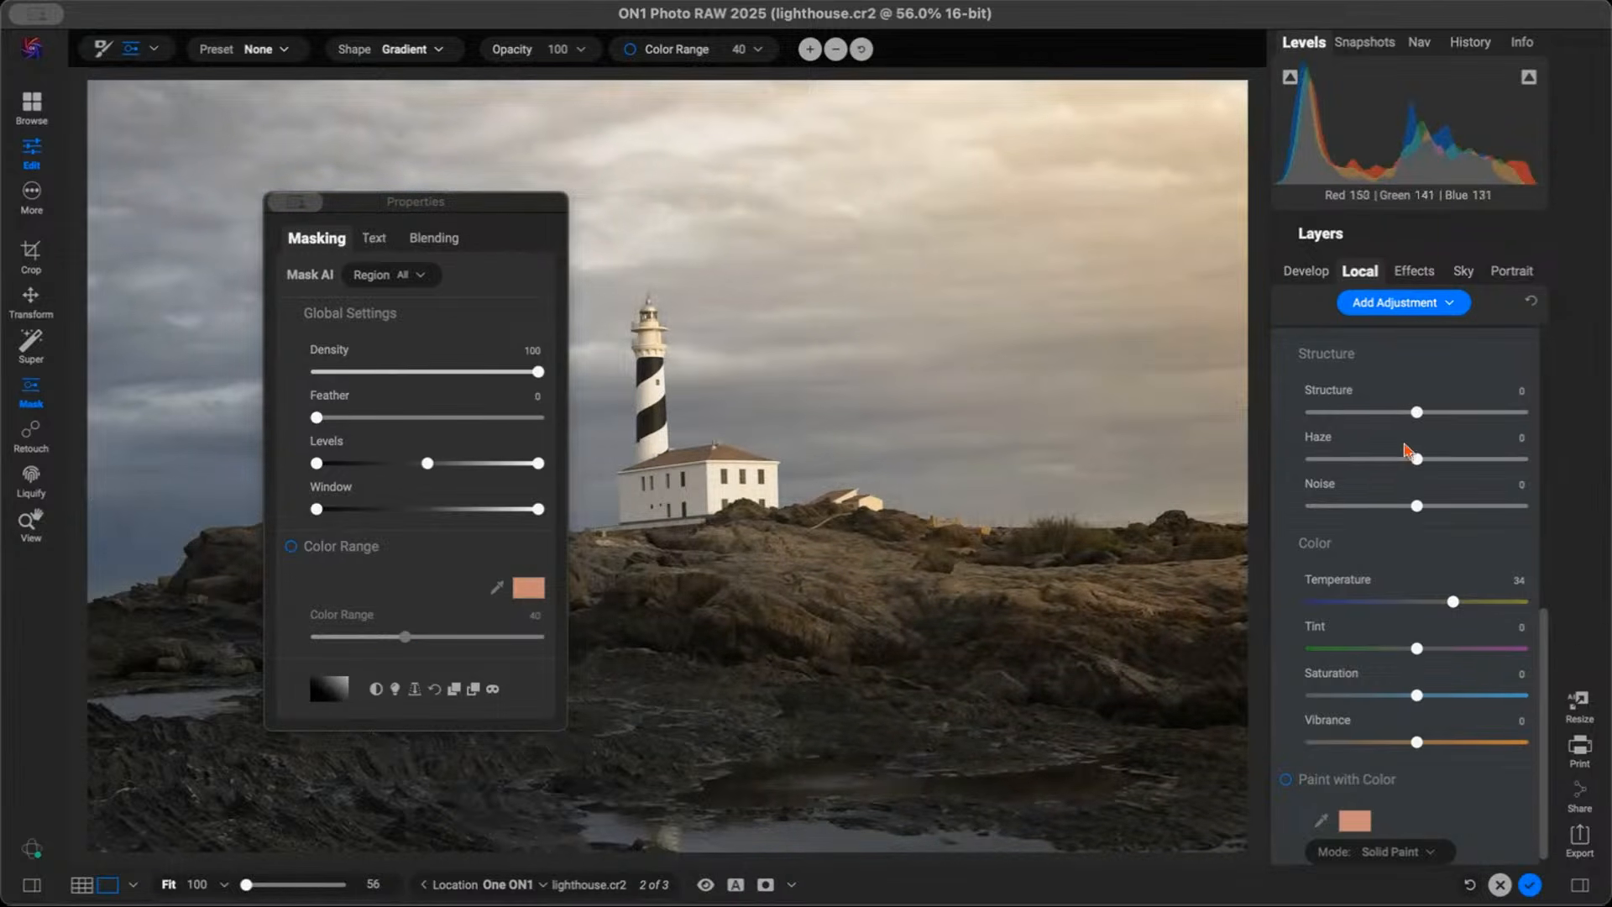
Compare the photo with and without the local adjustment, then against the unedited original, and close the floating mask properties
scroll(1419, 470, "up", 4)
scroll(1425, 479, "up", 5)
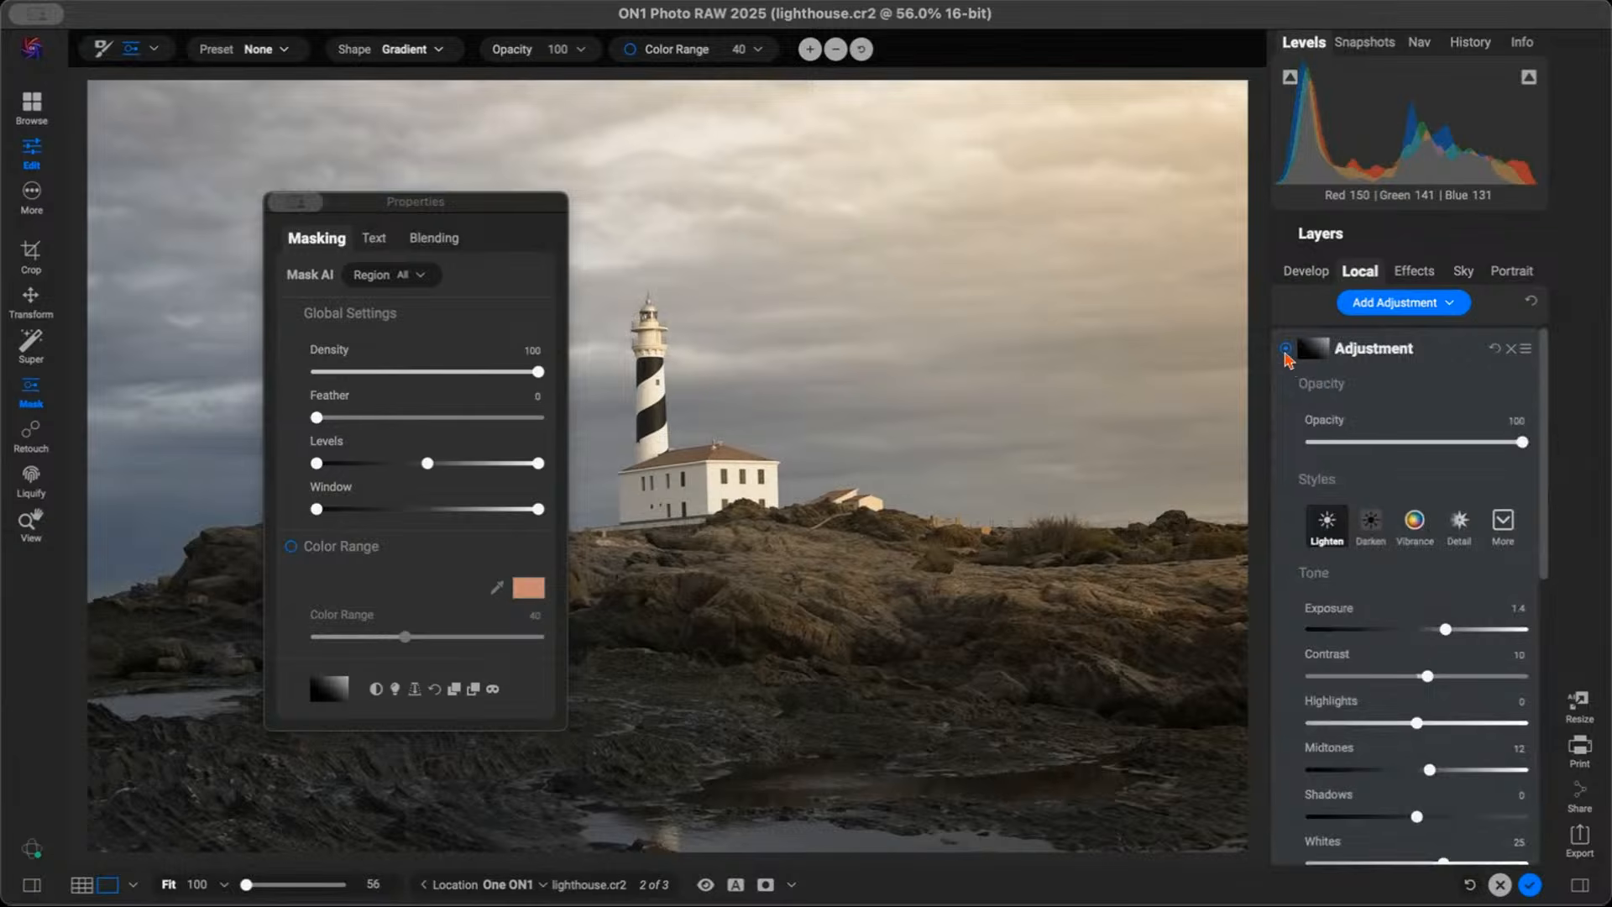
left_click(1287, 350)
left_click(1288, 349)
key("backslash")
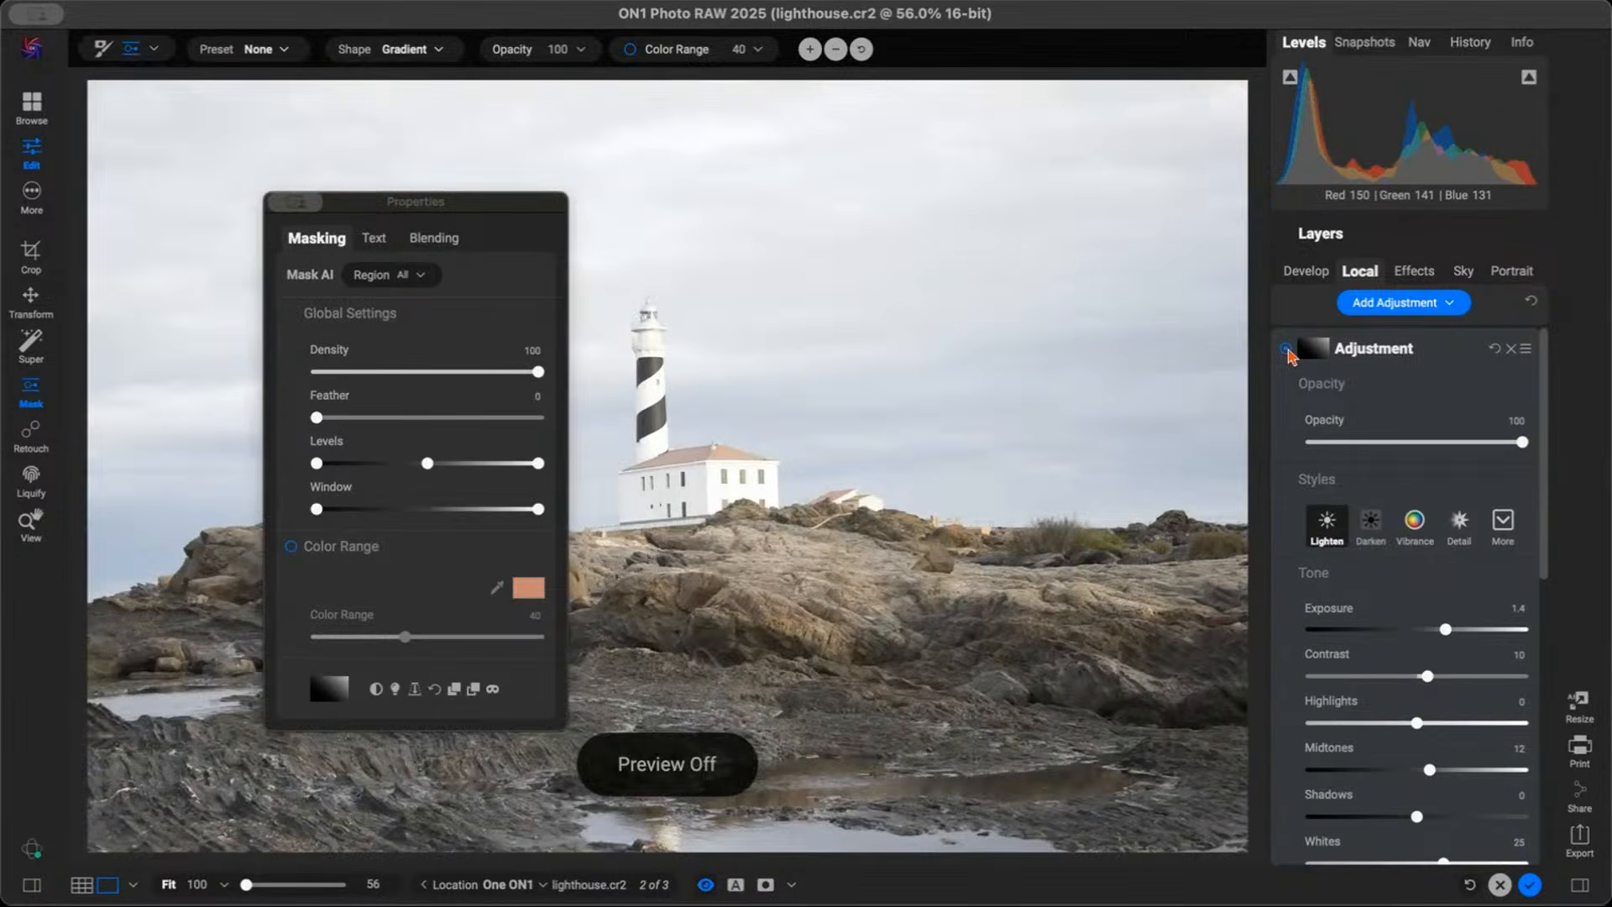
key("backslash")
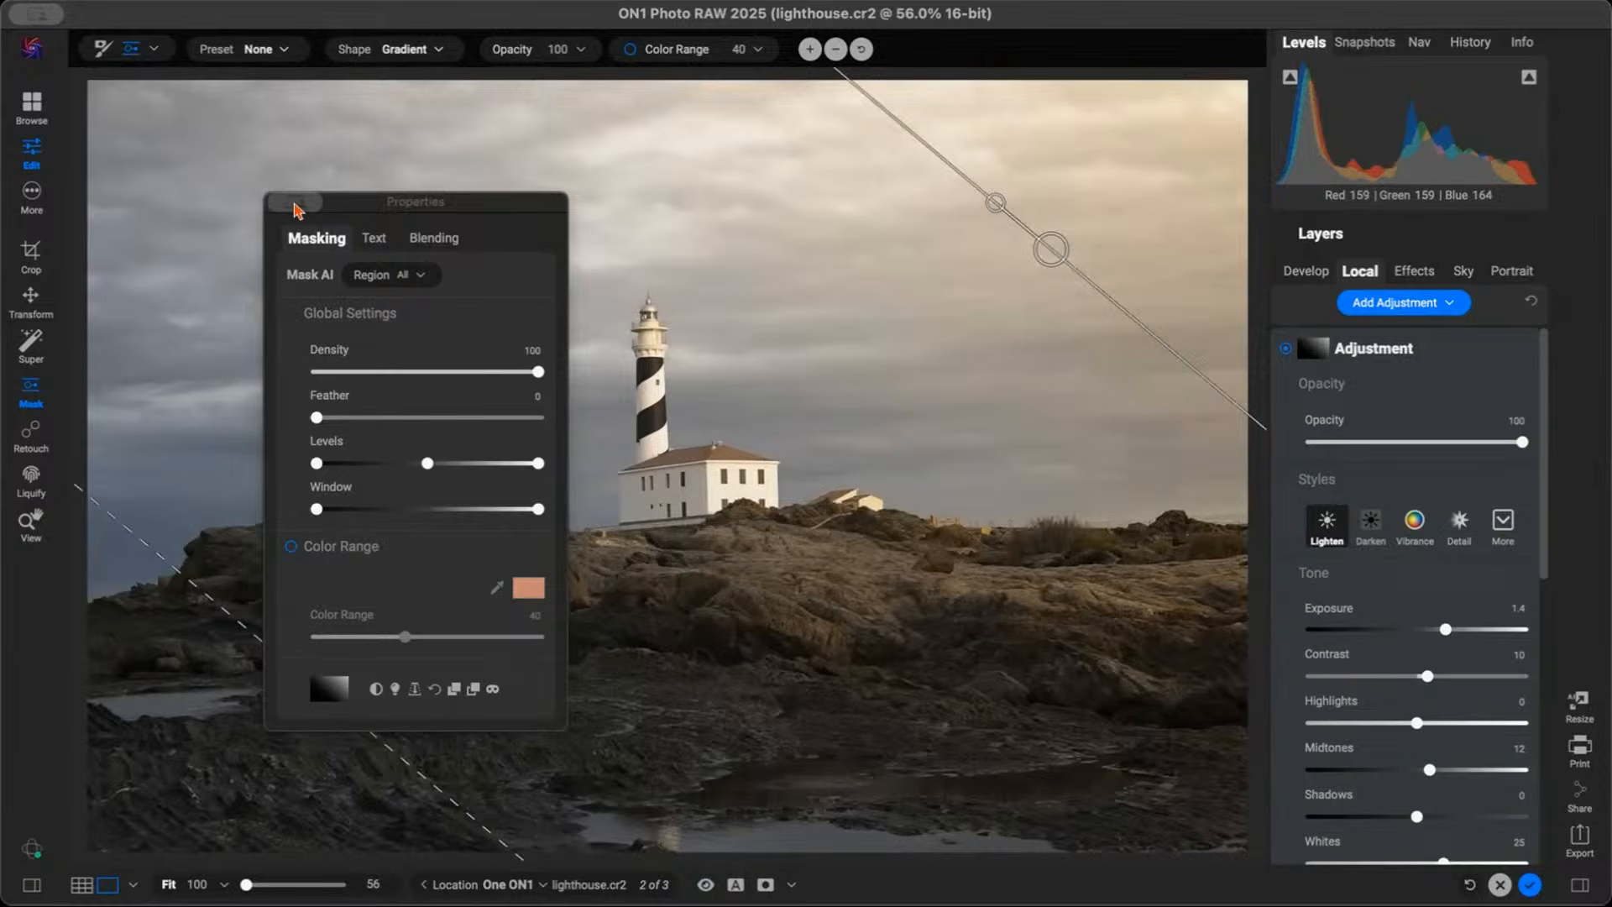
left_click(277, 203)
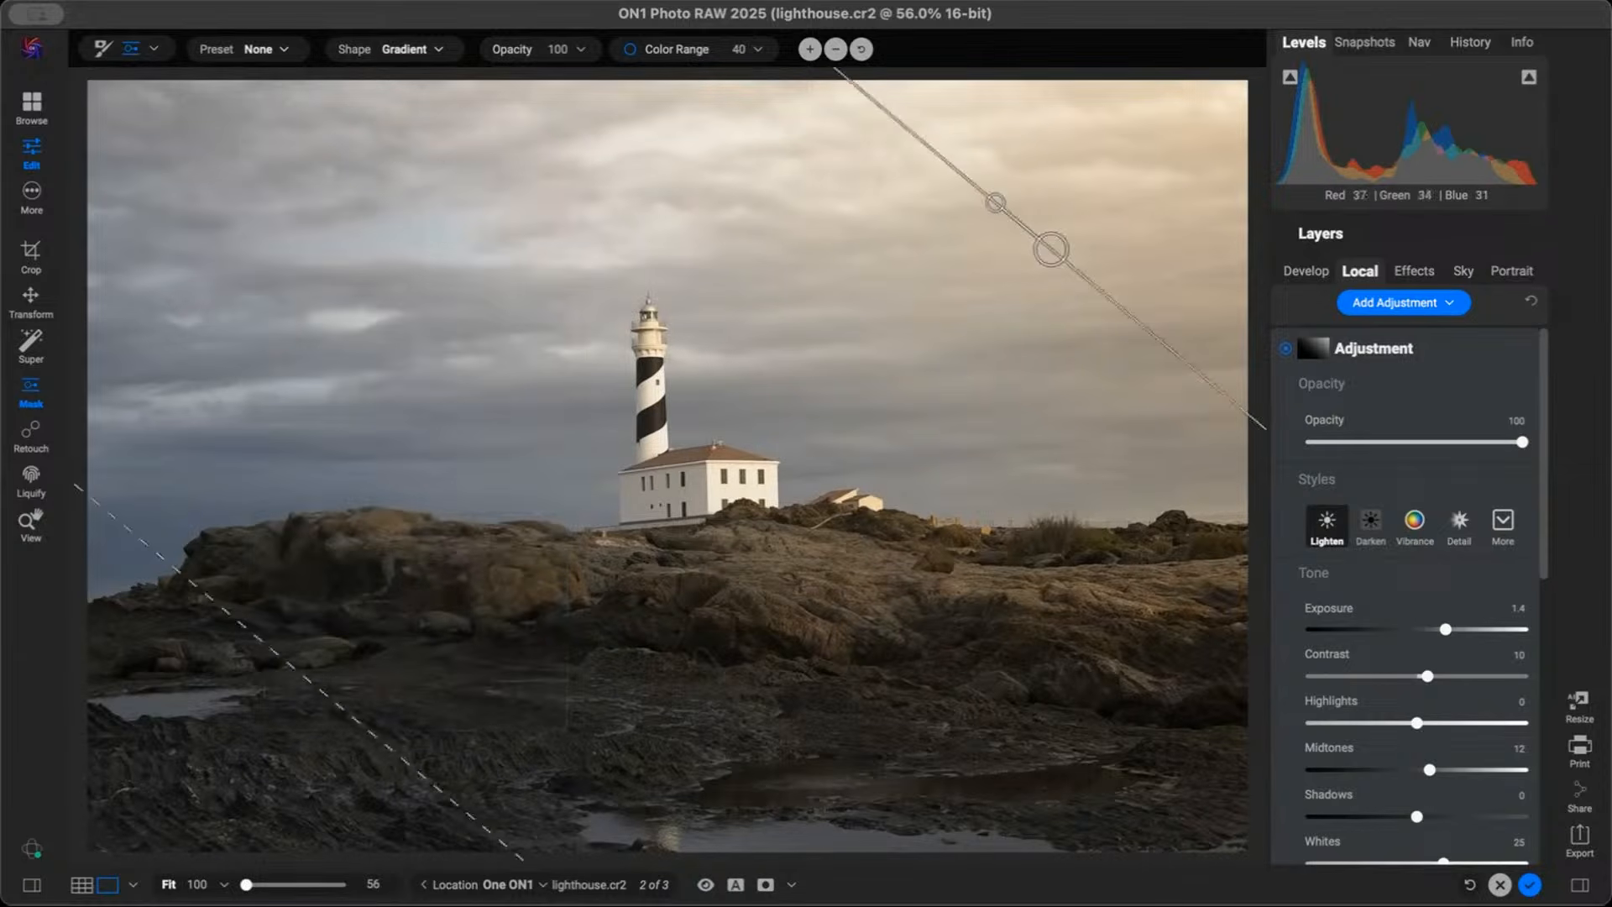
Compare the edited lighthouse photo with the original in a split before-and-after view, sweeping the divider toward the photo's left edge
left_click(735, 886)
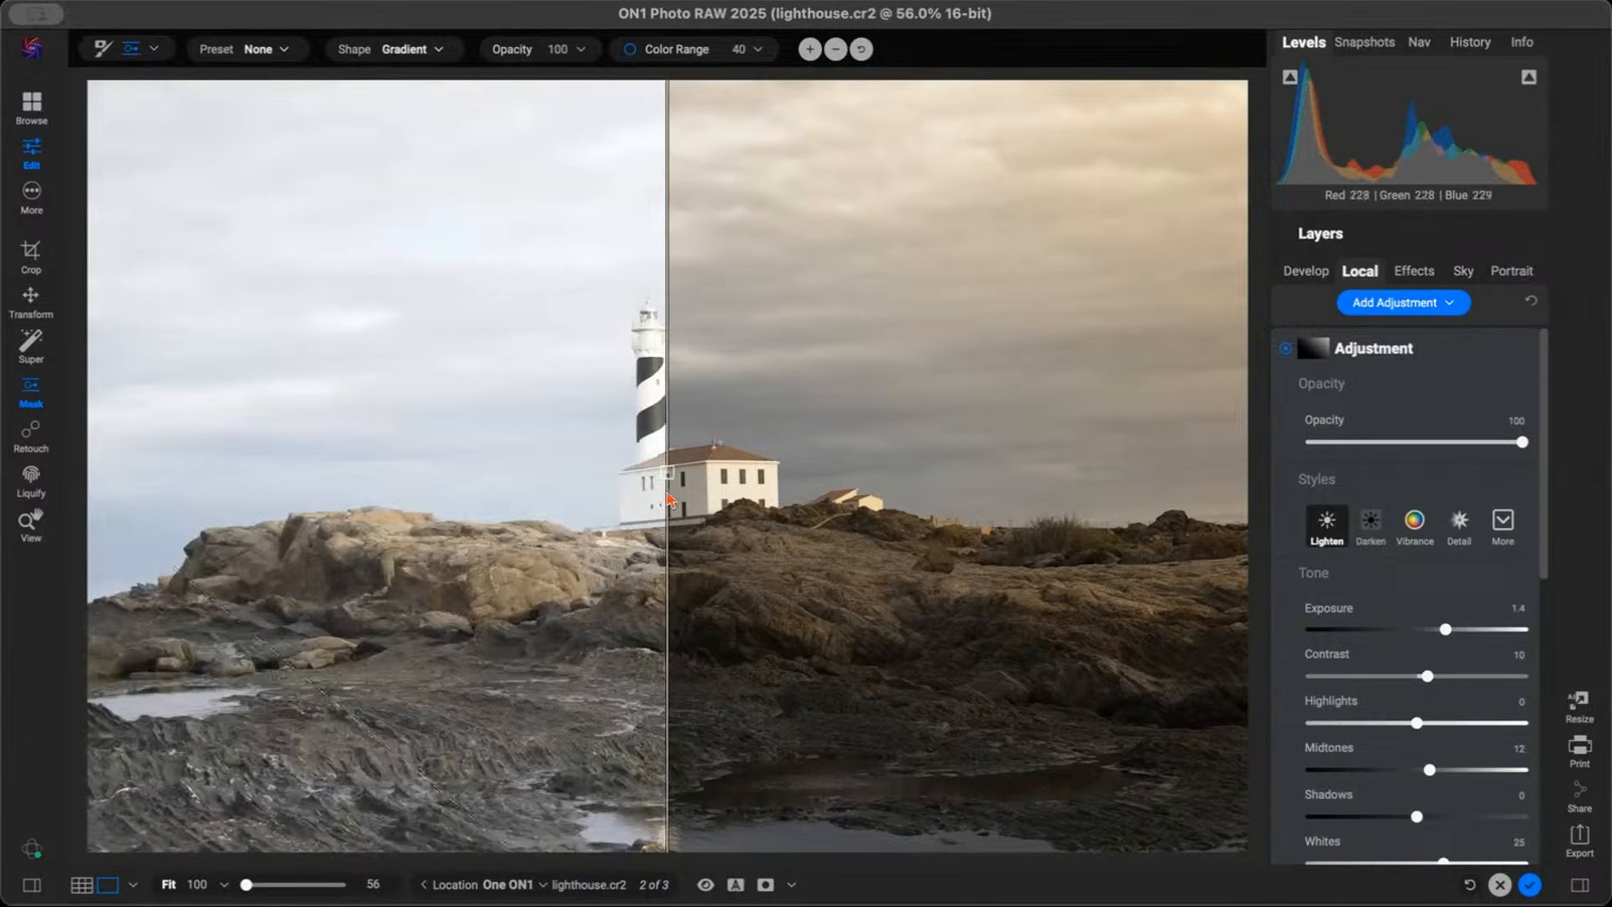
left_click_drag(672, 487, 111, 509)
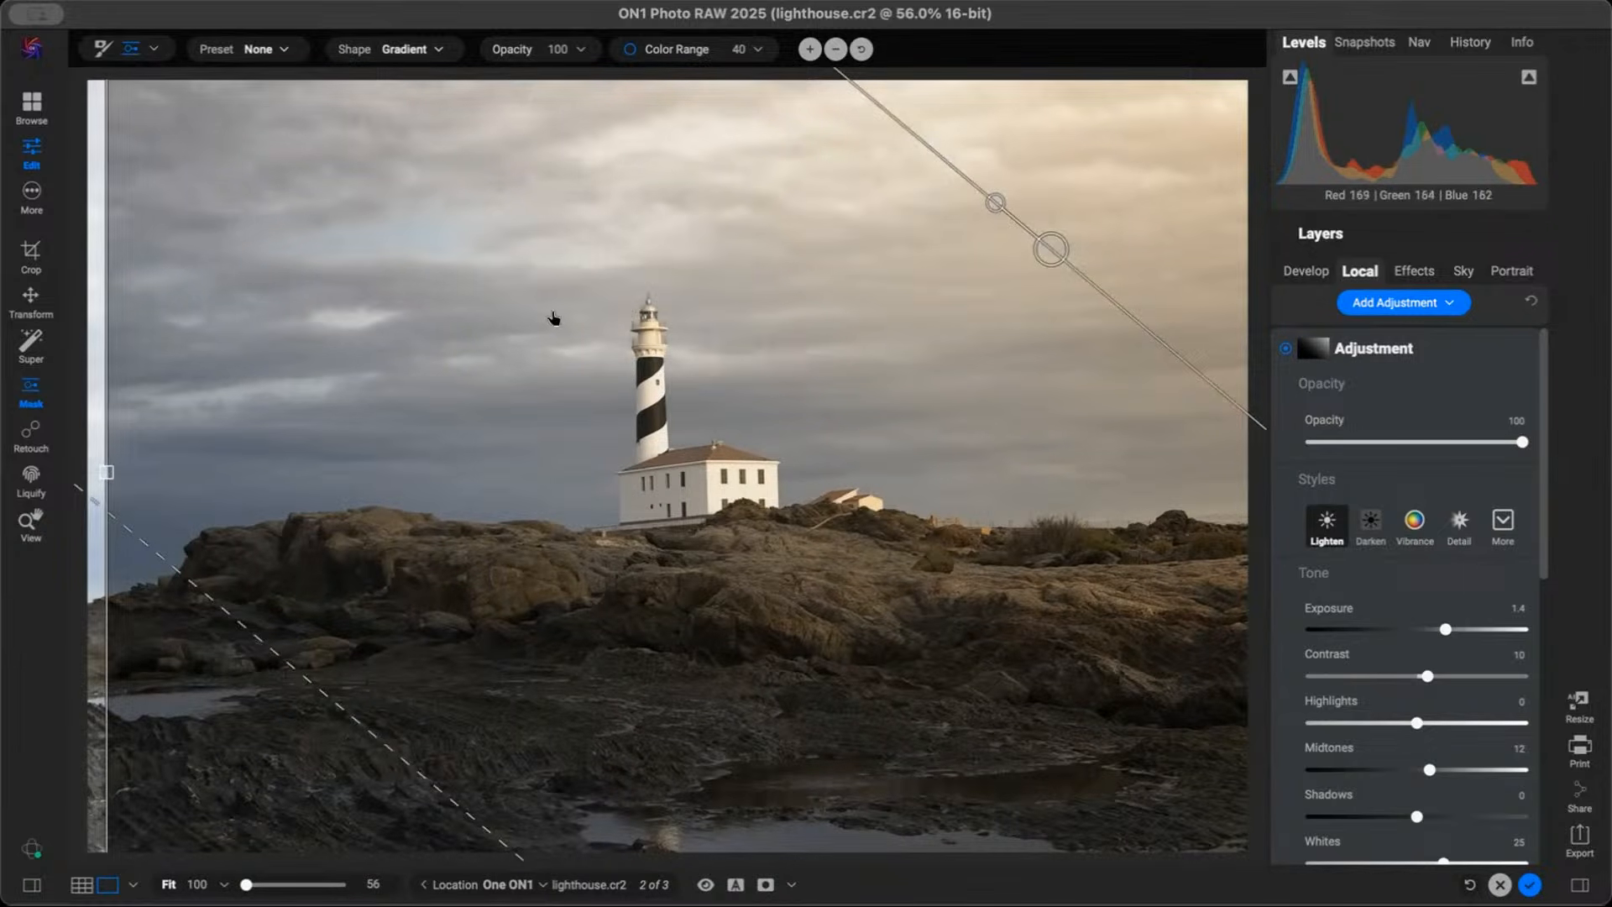
left_click(736, 881)
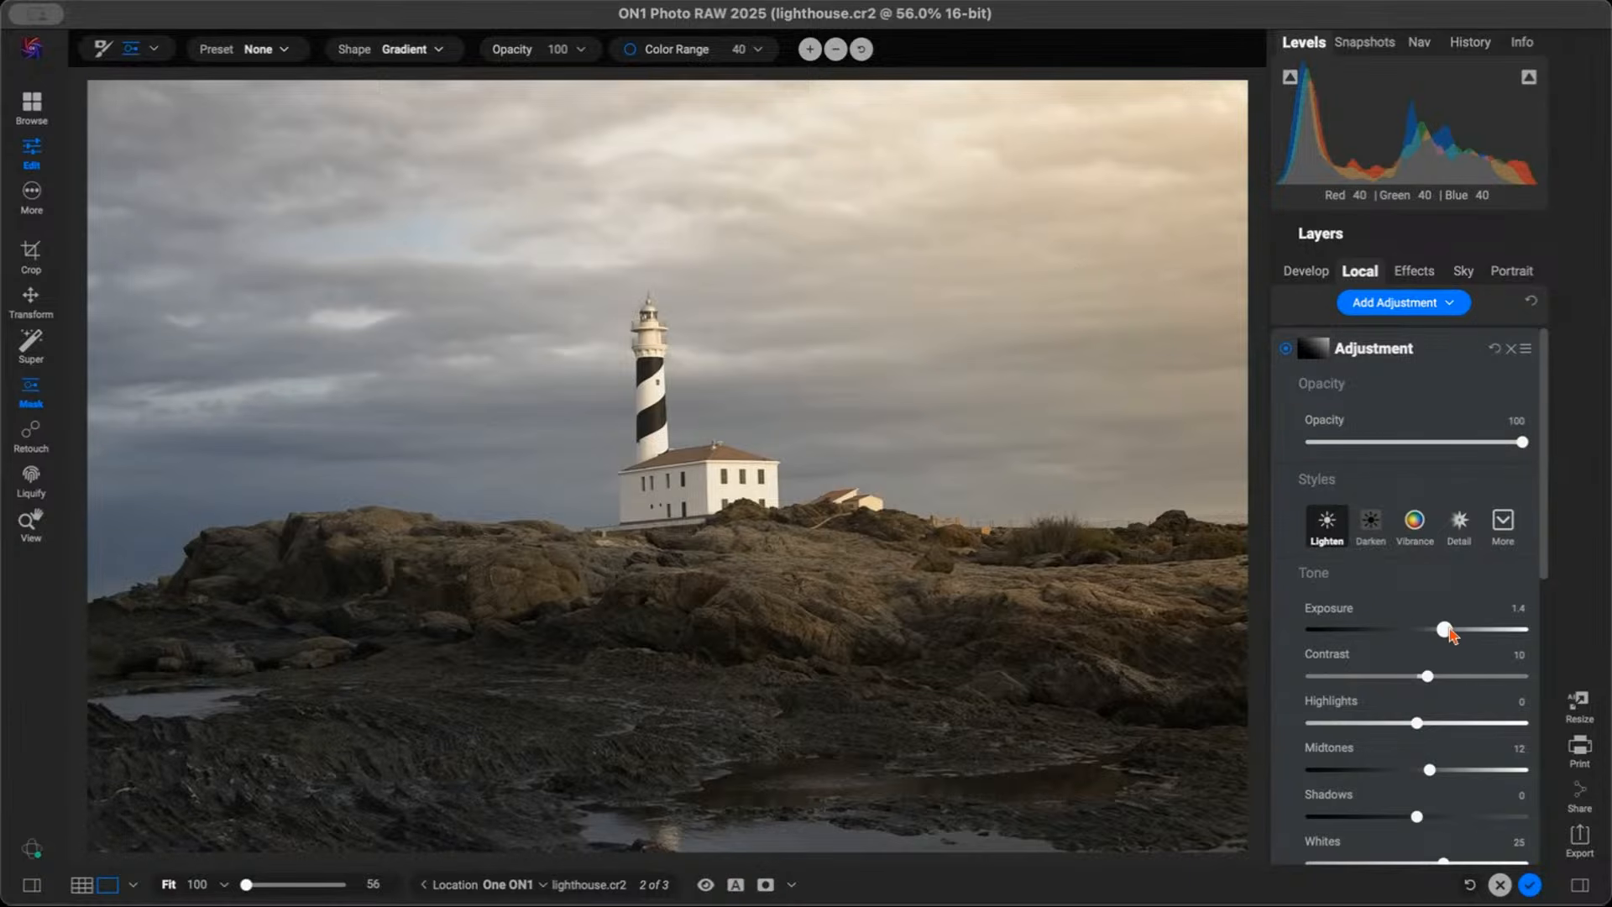
Set the local adjustment's exposure to 1.55 and its midtones to 28
left_click_drag(1450, 635, 1454, 636)
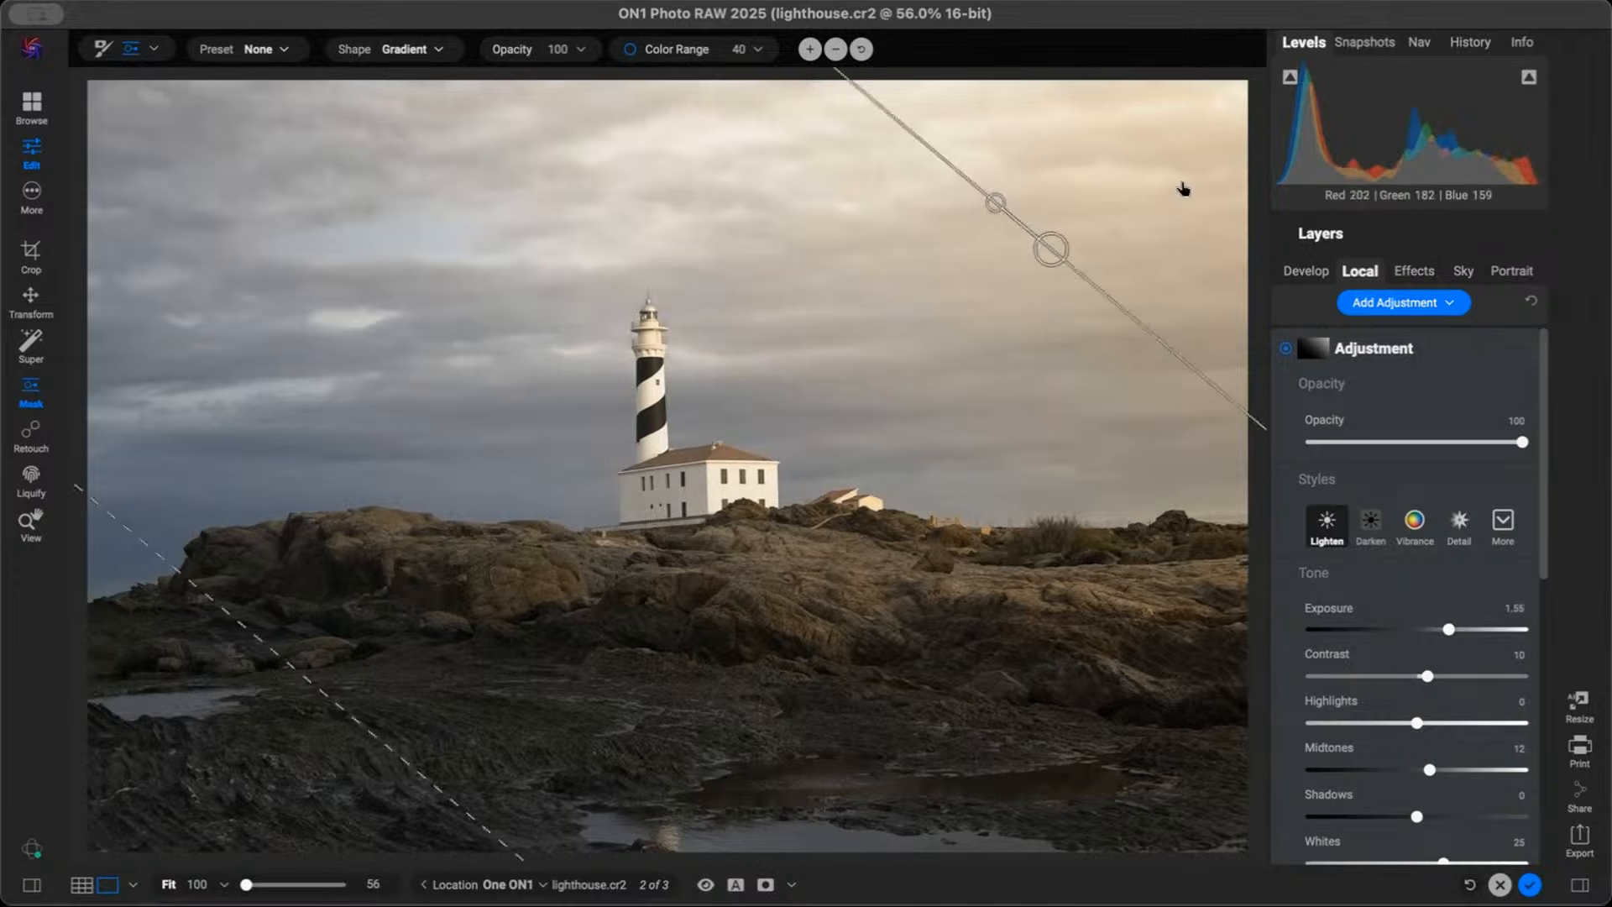
scroll(1430, 664, "down", 3)
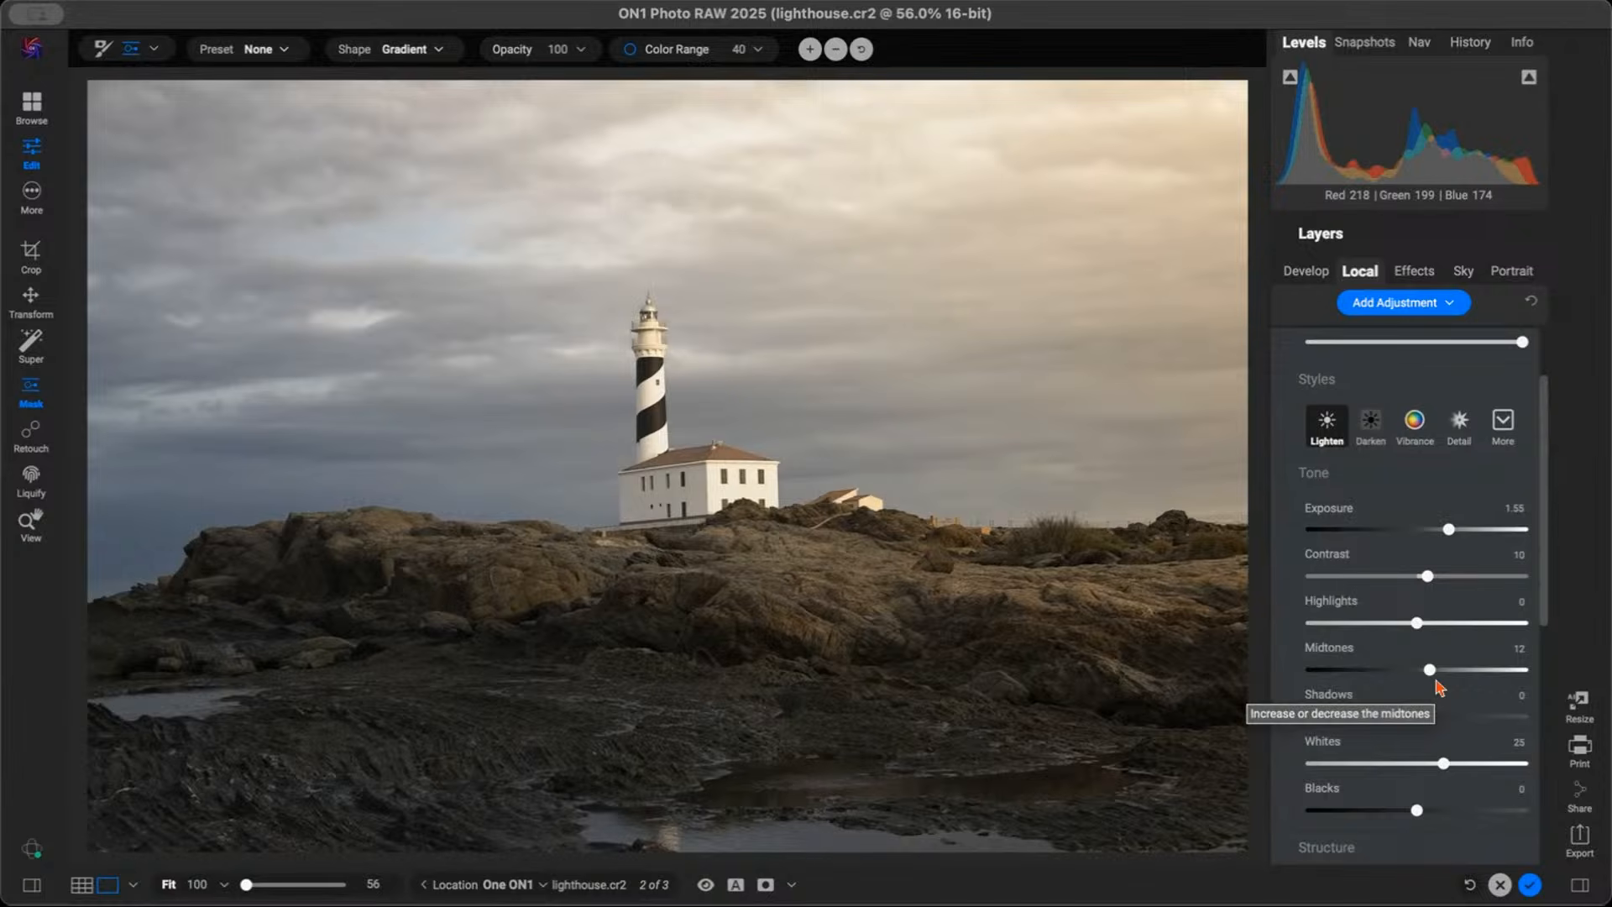
left_click_drag(1430, 669, 1455, 659)
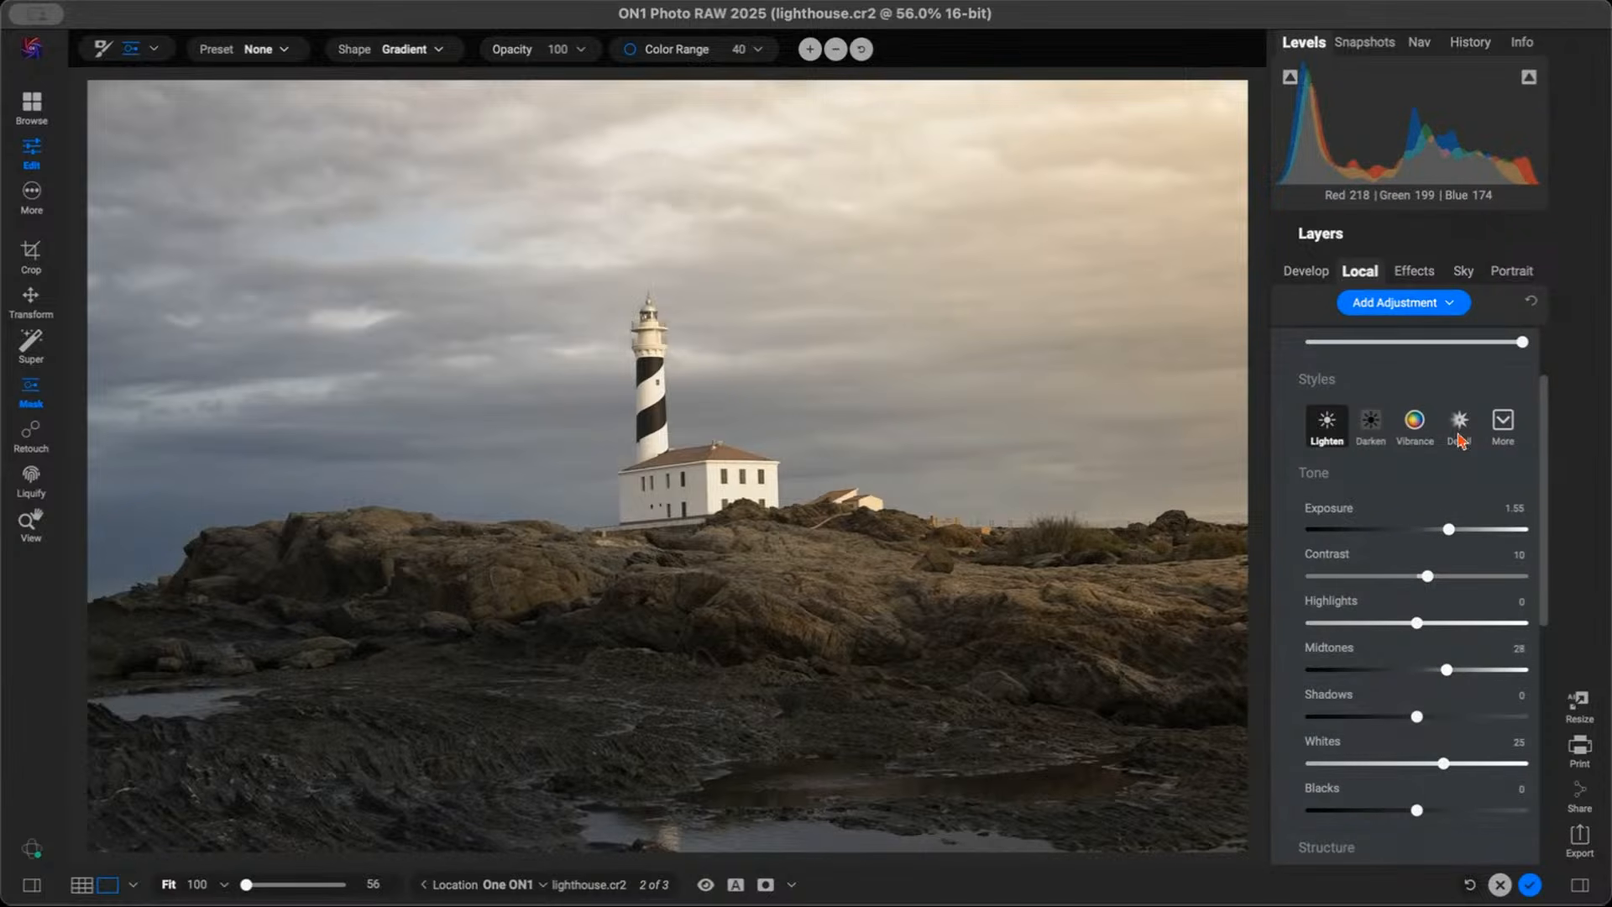
scroll(1459, 433, "up", 3)
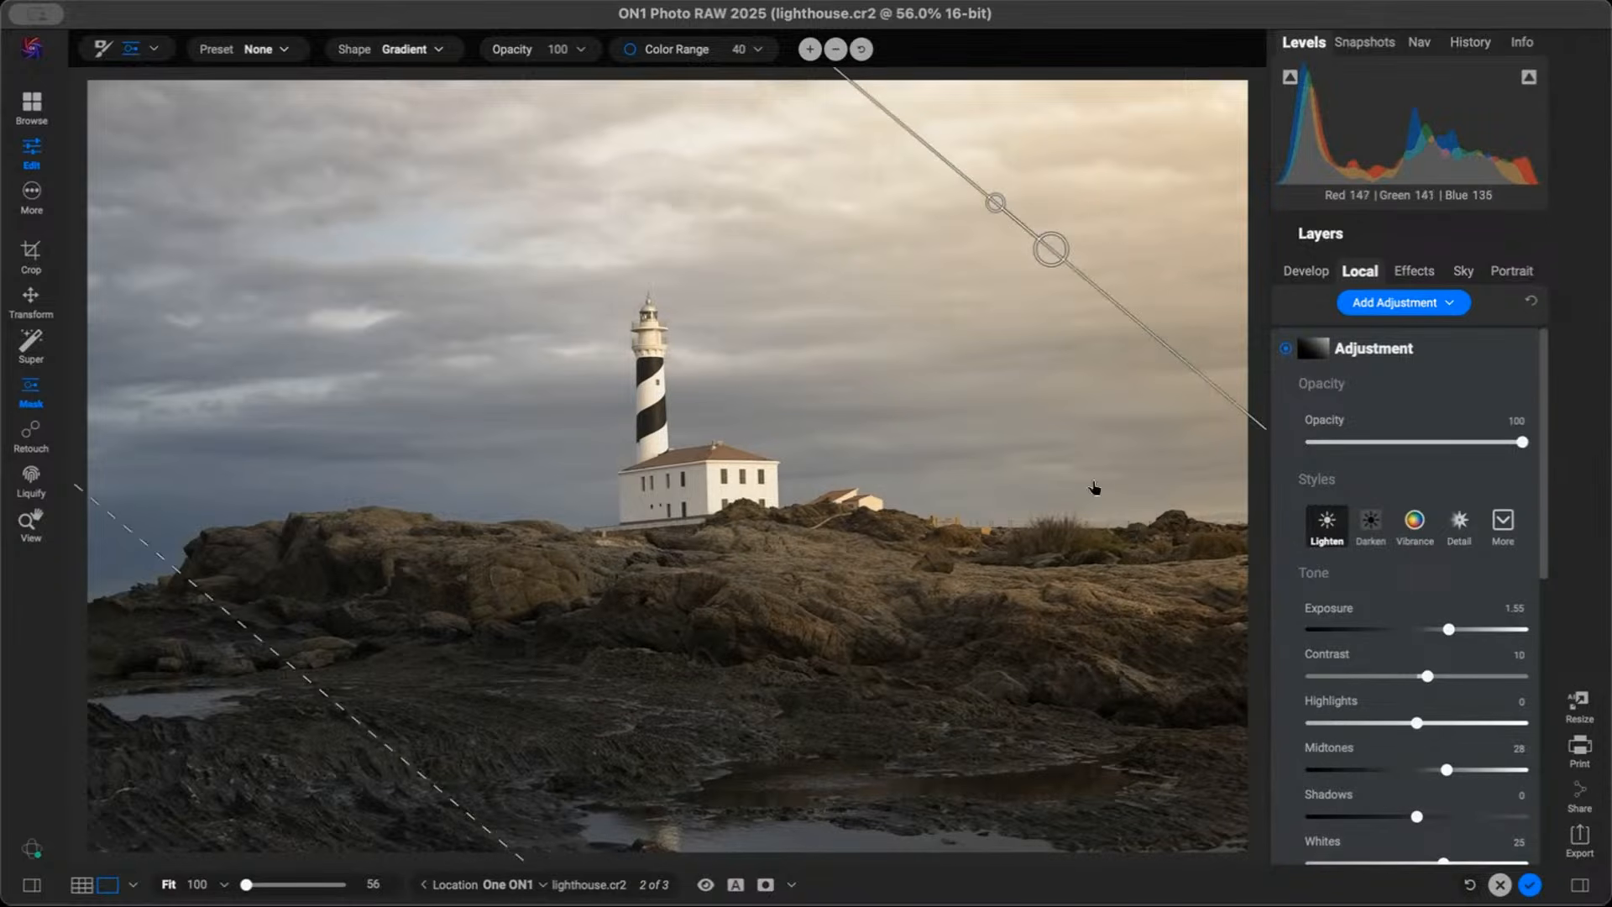
Delete the lighthouse photo's local adjustment and open SFO06586.ARW for editing
left_click(1511, 350)
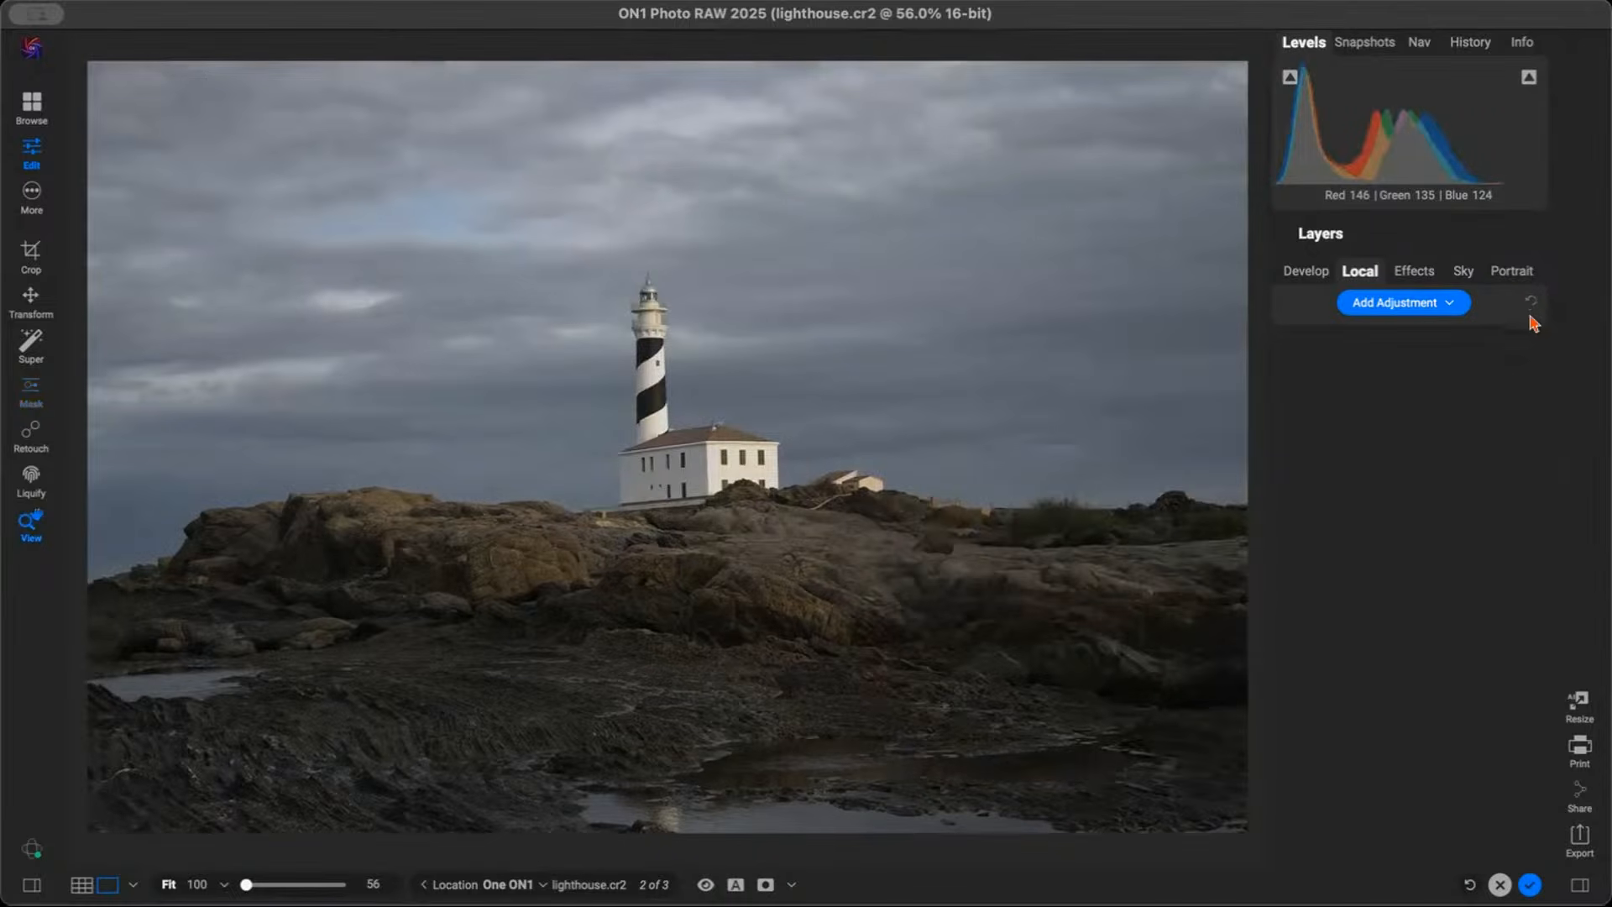
key("g")
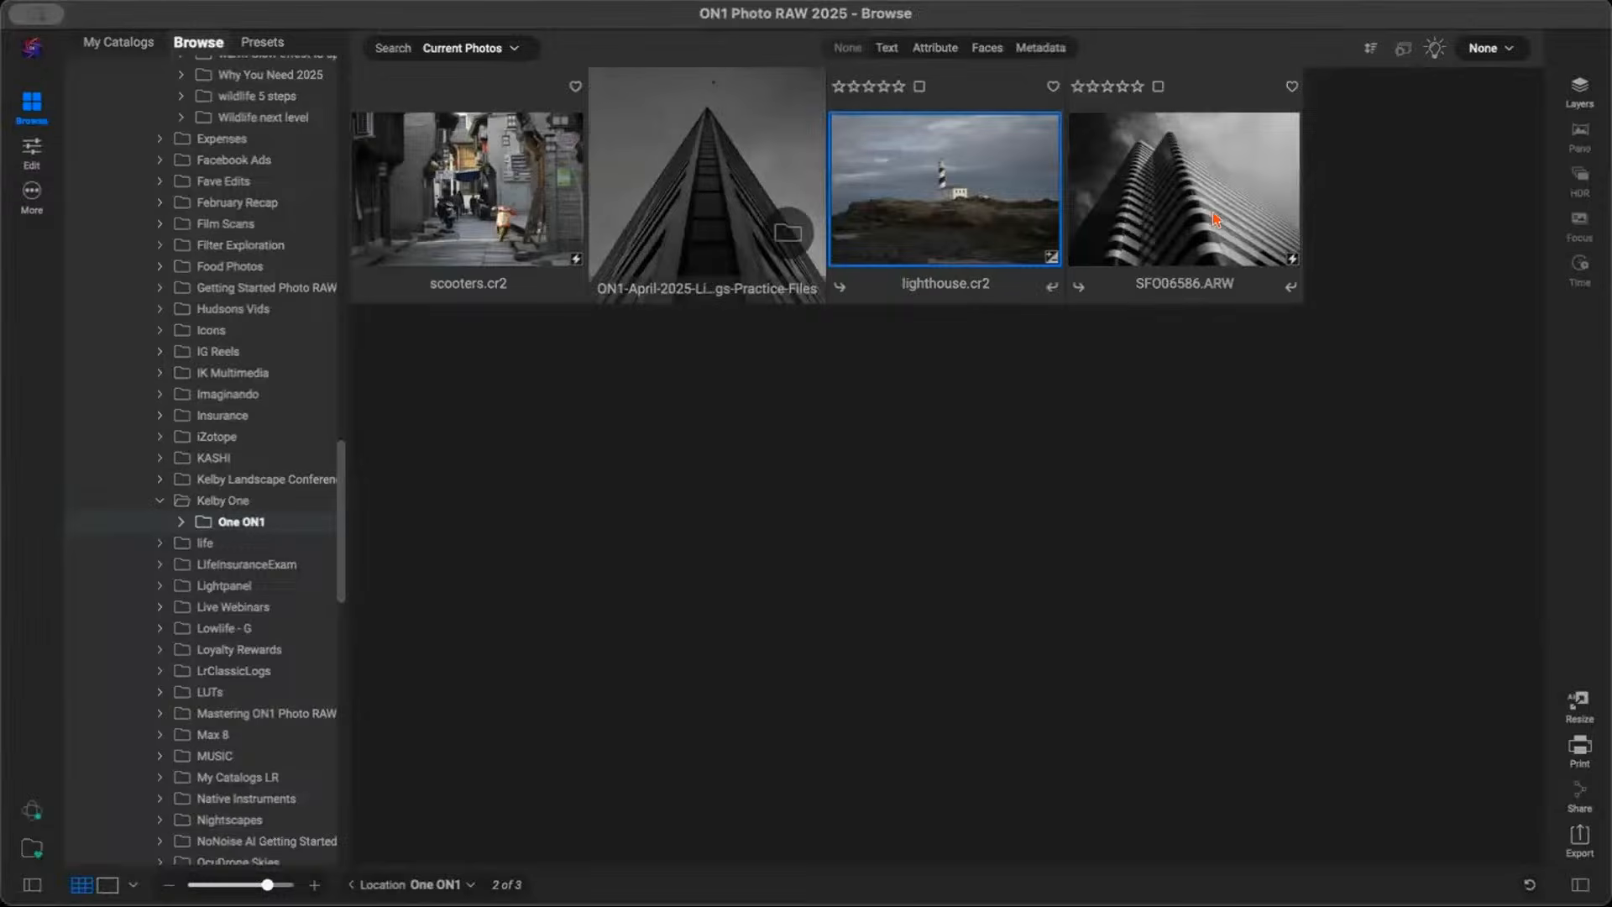
left_click(1202, 193)
double_click(1202, 193)
left_click(36, 154)
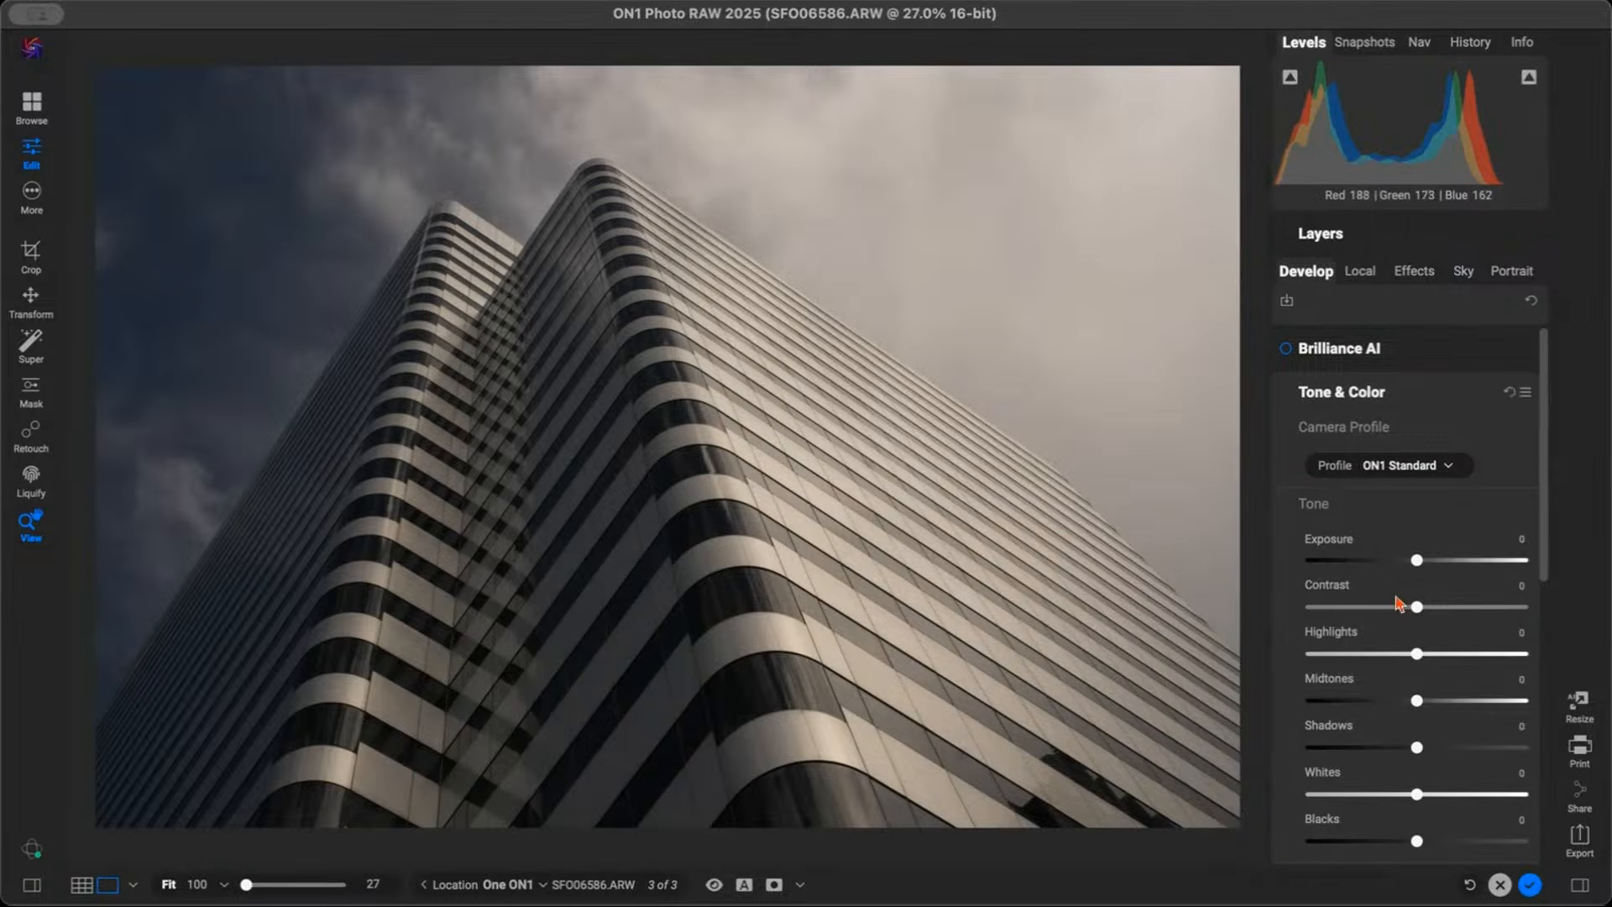
Set the building photo's global exposure to -1.75, contrast 19, midtones 34, shadows 6 and whites 23
left_click_drag(1414, 566, 1436, 607)
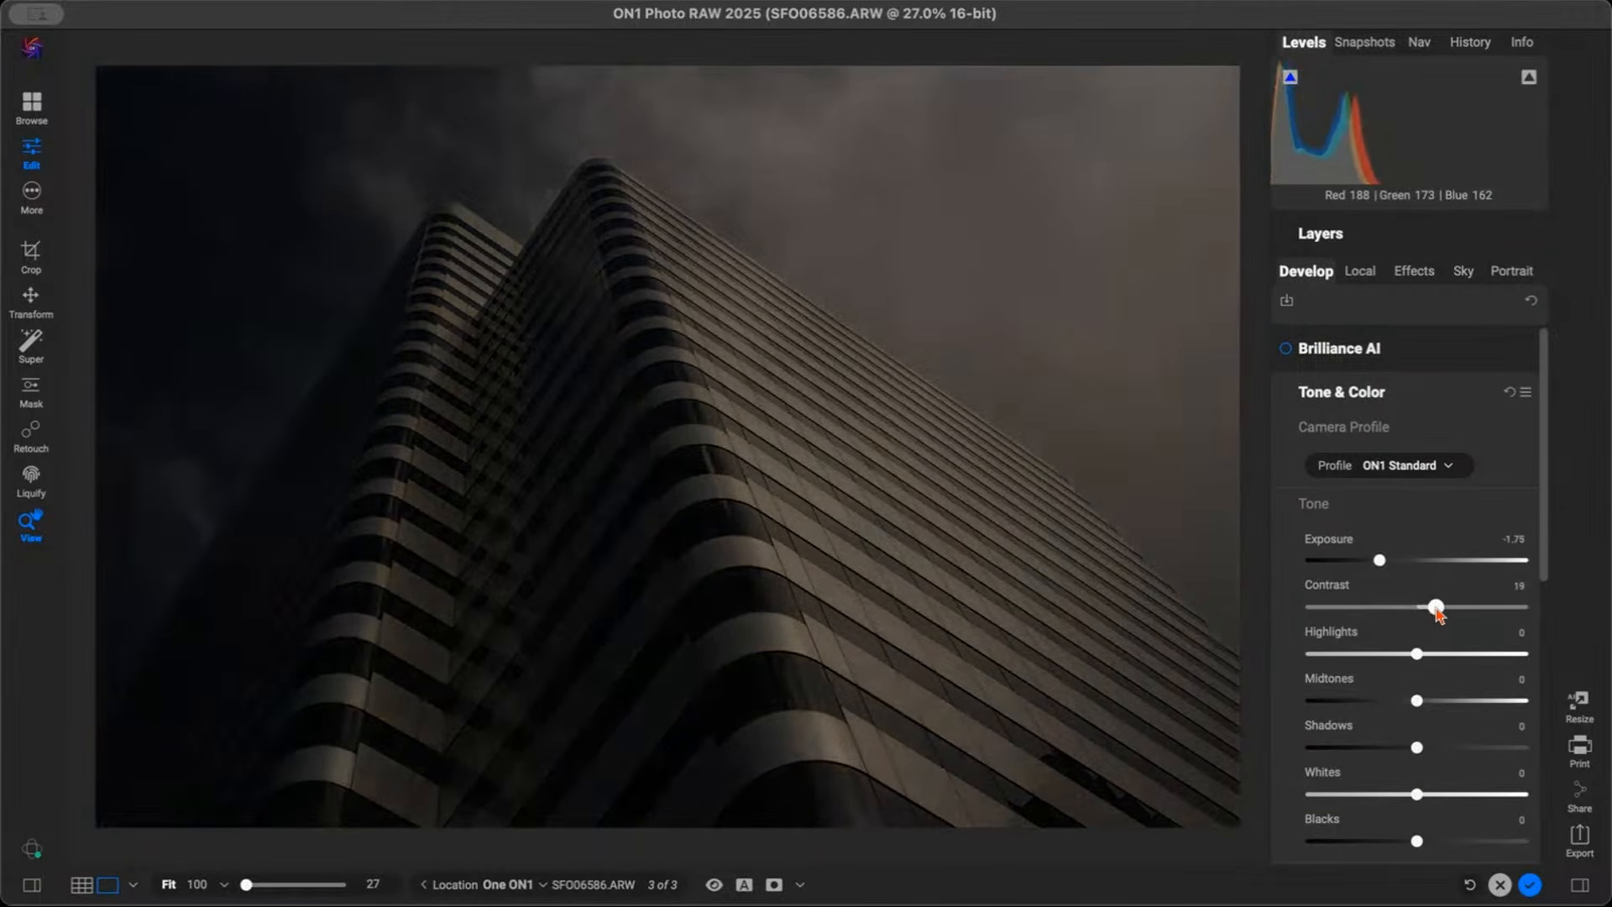
left_click_drag(1417, 754, 1455, 709)
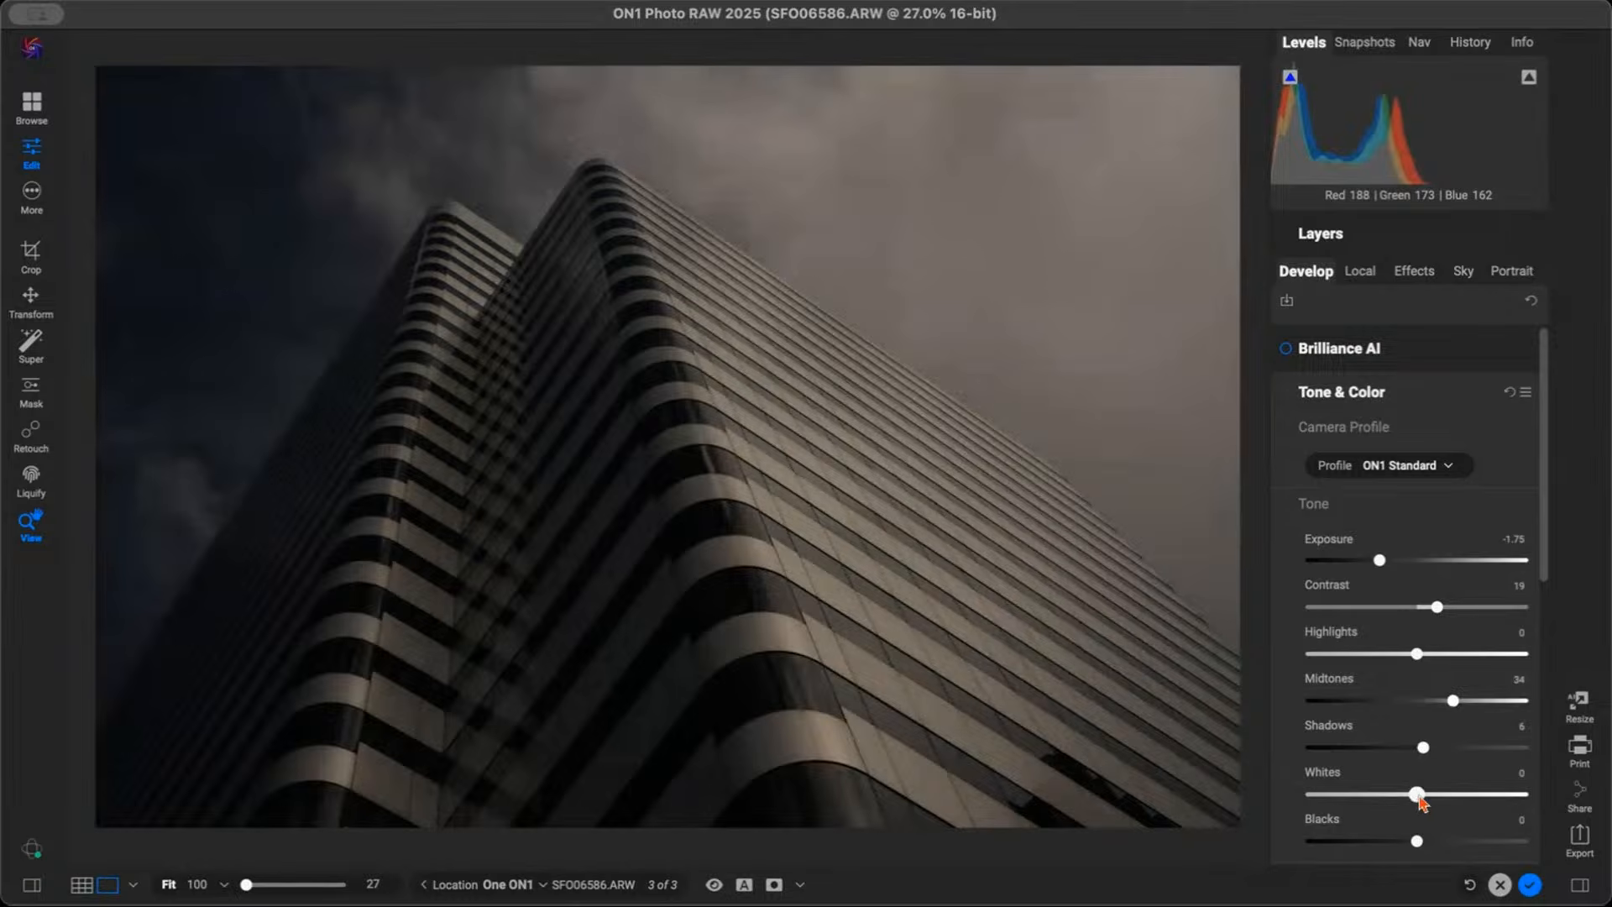
left_click_drag(1416, 796, 1442, 799)
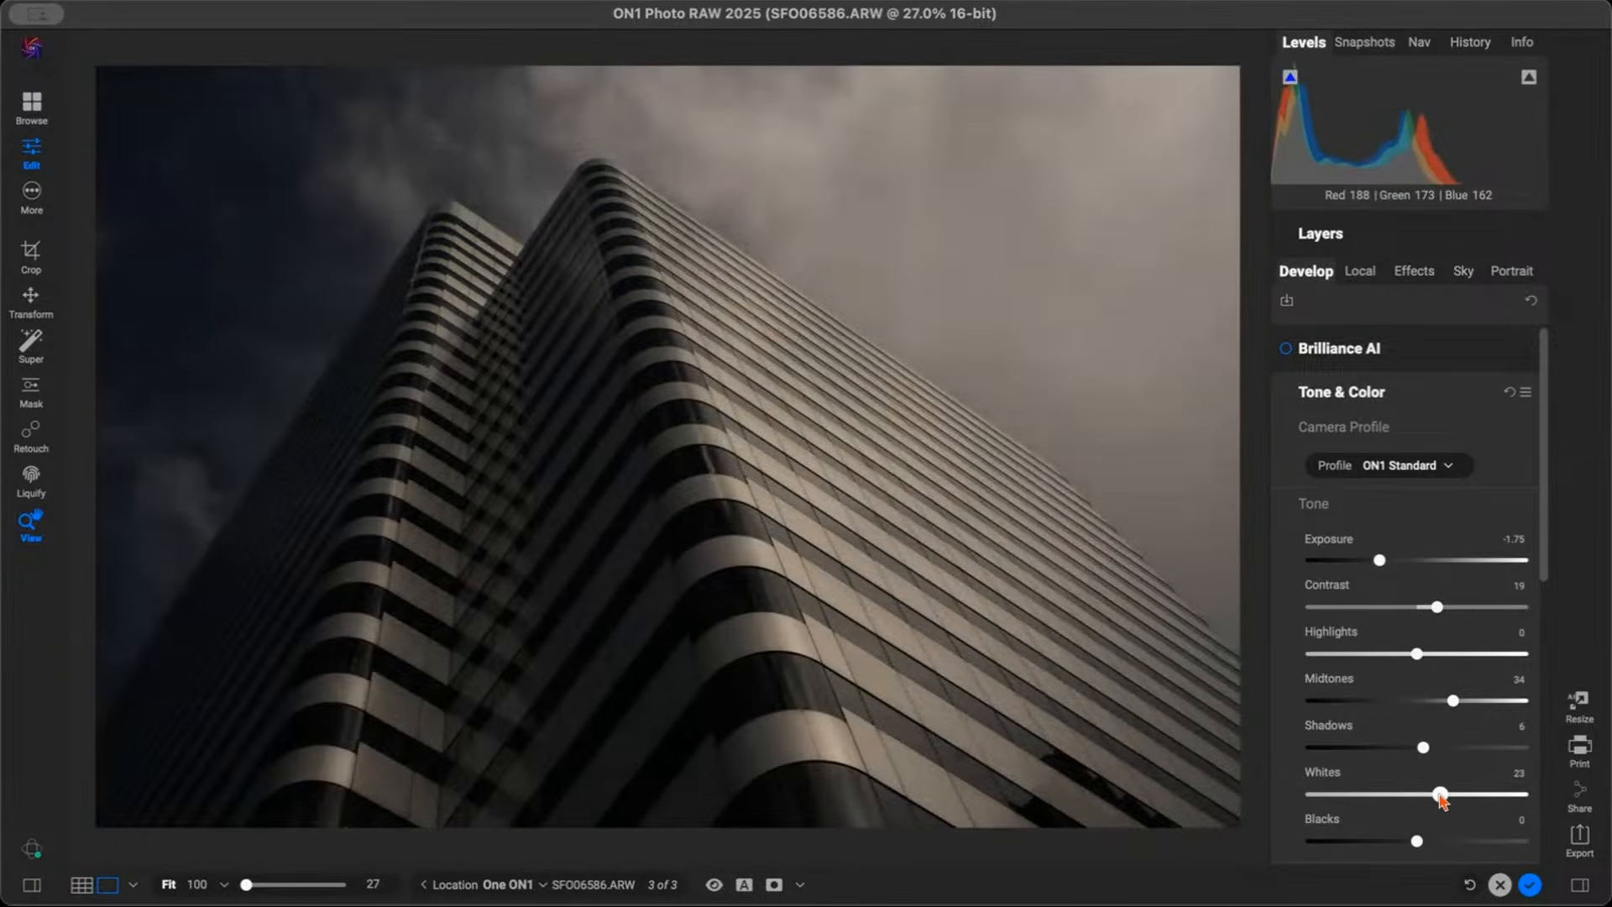
Add a Lighten local adjustment with exposure 2.05, contrast 20, midtones 16, shadows 27, whites 22 and temperature 29
left_click(1360, 271)
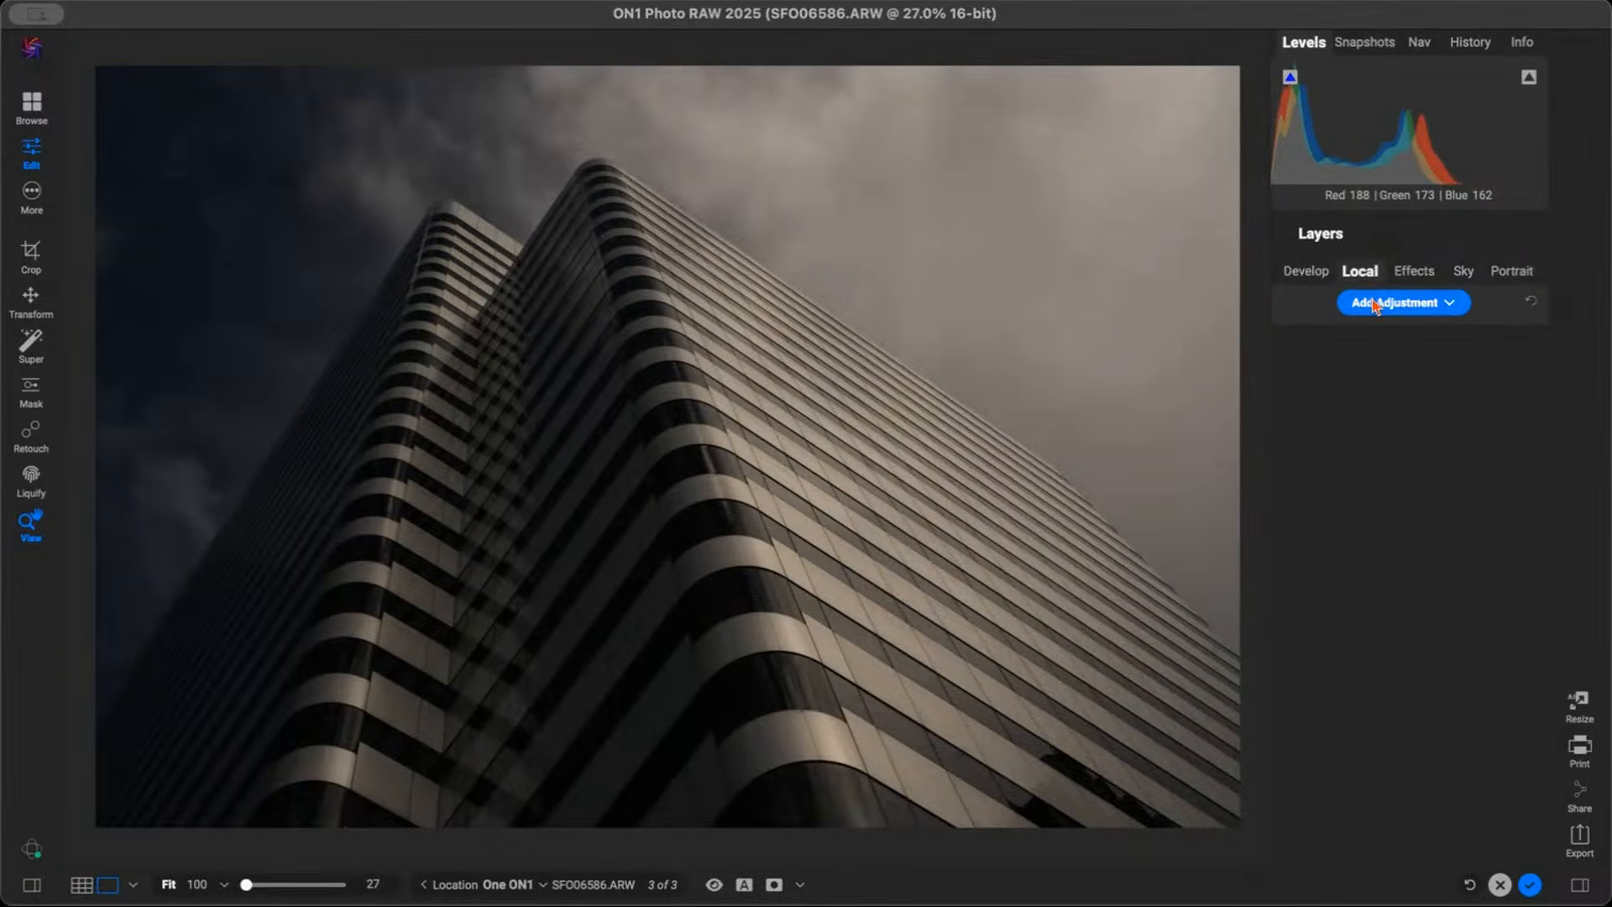
left_click(1376, 304)
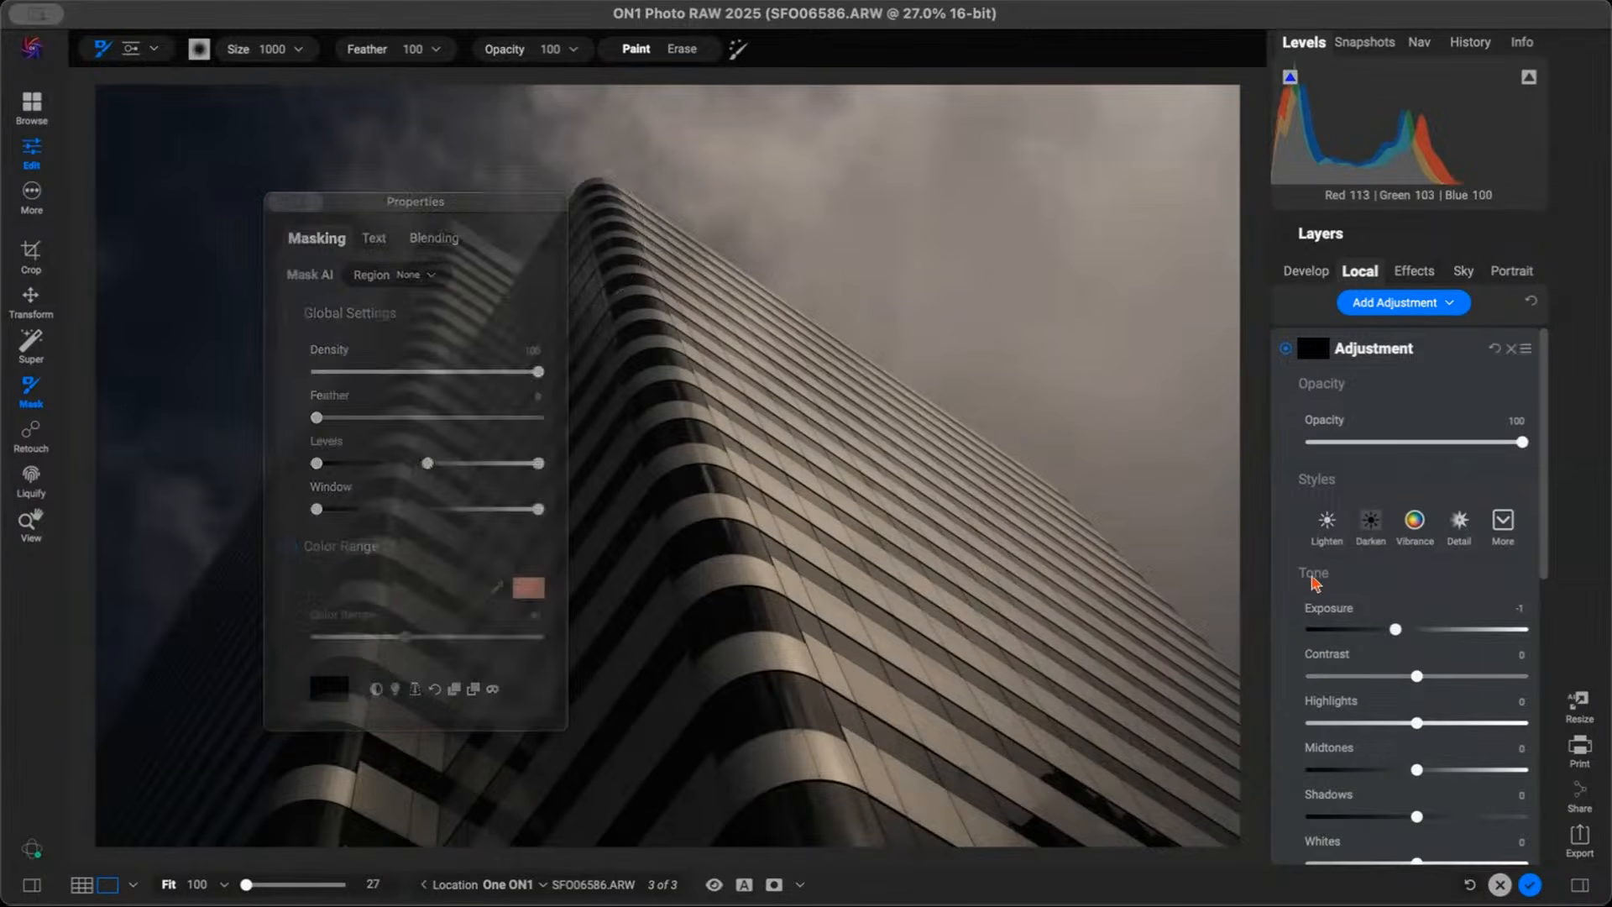
left_click(1327, 527)
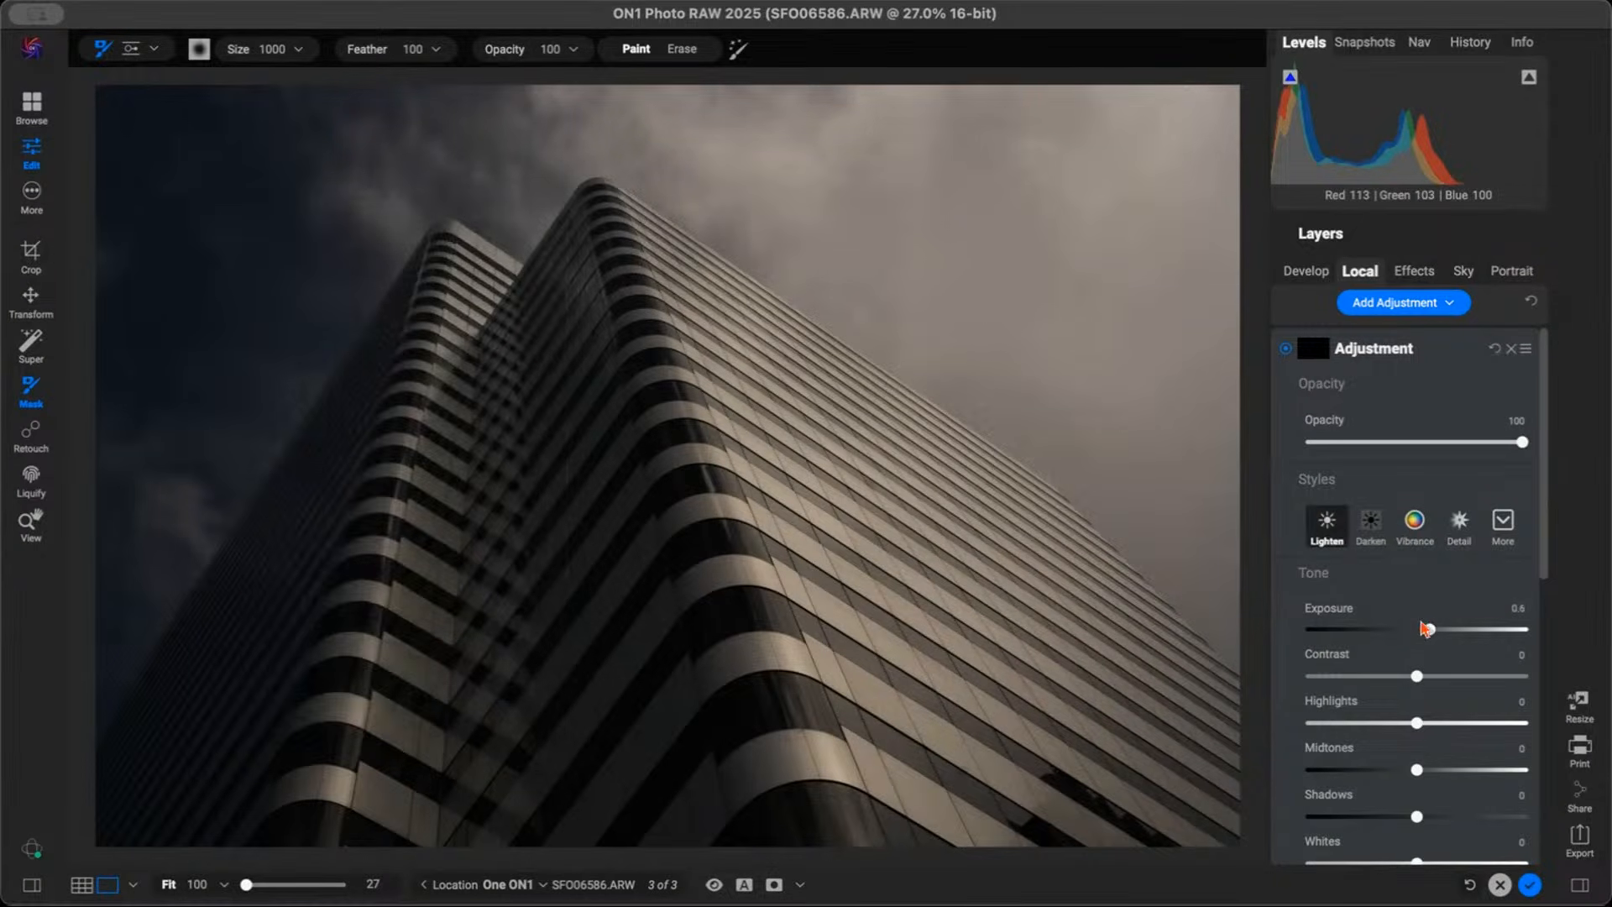
left_click_drag(1431, 632, 1446, 681)
left_click_drag(1419, 769, 1444, 816)
scroll(1406, 611, "down", 5)
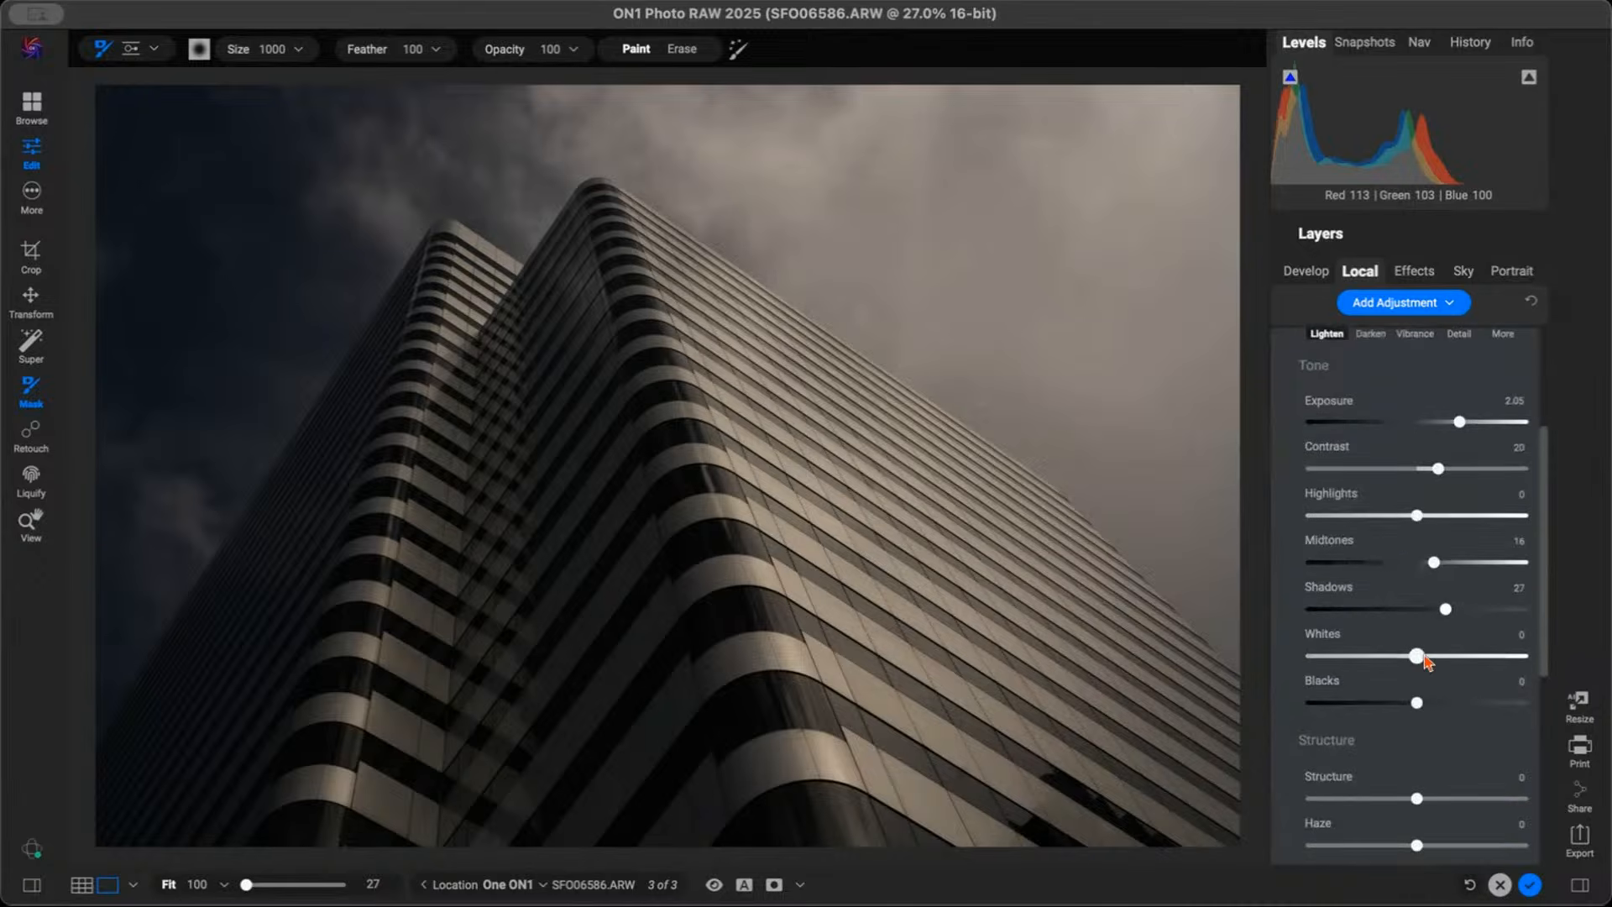
left_click_drag(1426, 658, 1440, 656)
scroll(1400, 544, "down", 5)
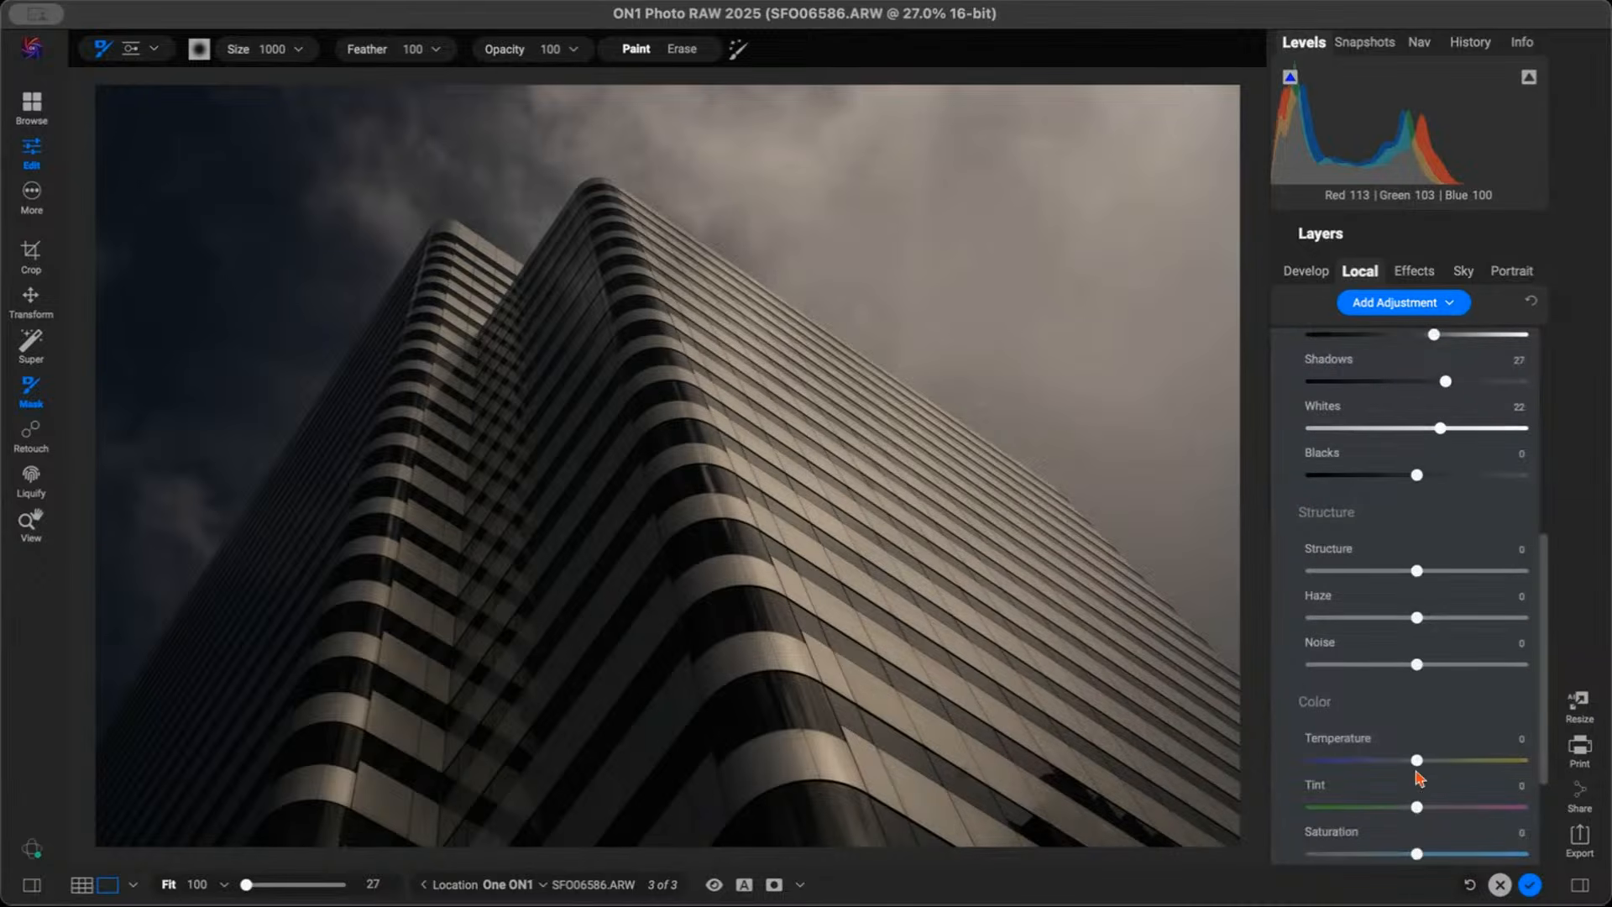
left_click_drag(1417, 764, 1448, 763)
Place a gradient mask on the sky, rotated diagonally so the warm light covers only the building photo's upper-right corner
key("g")
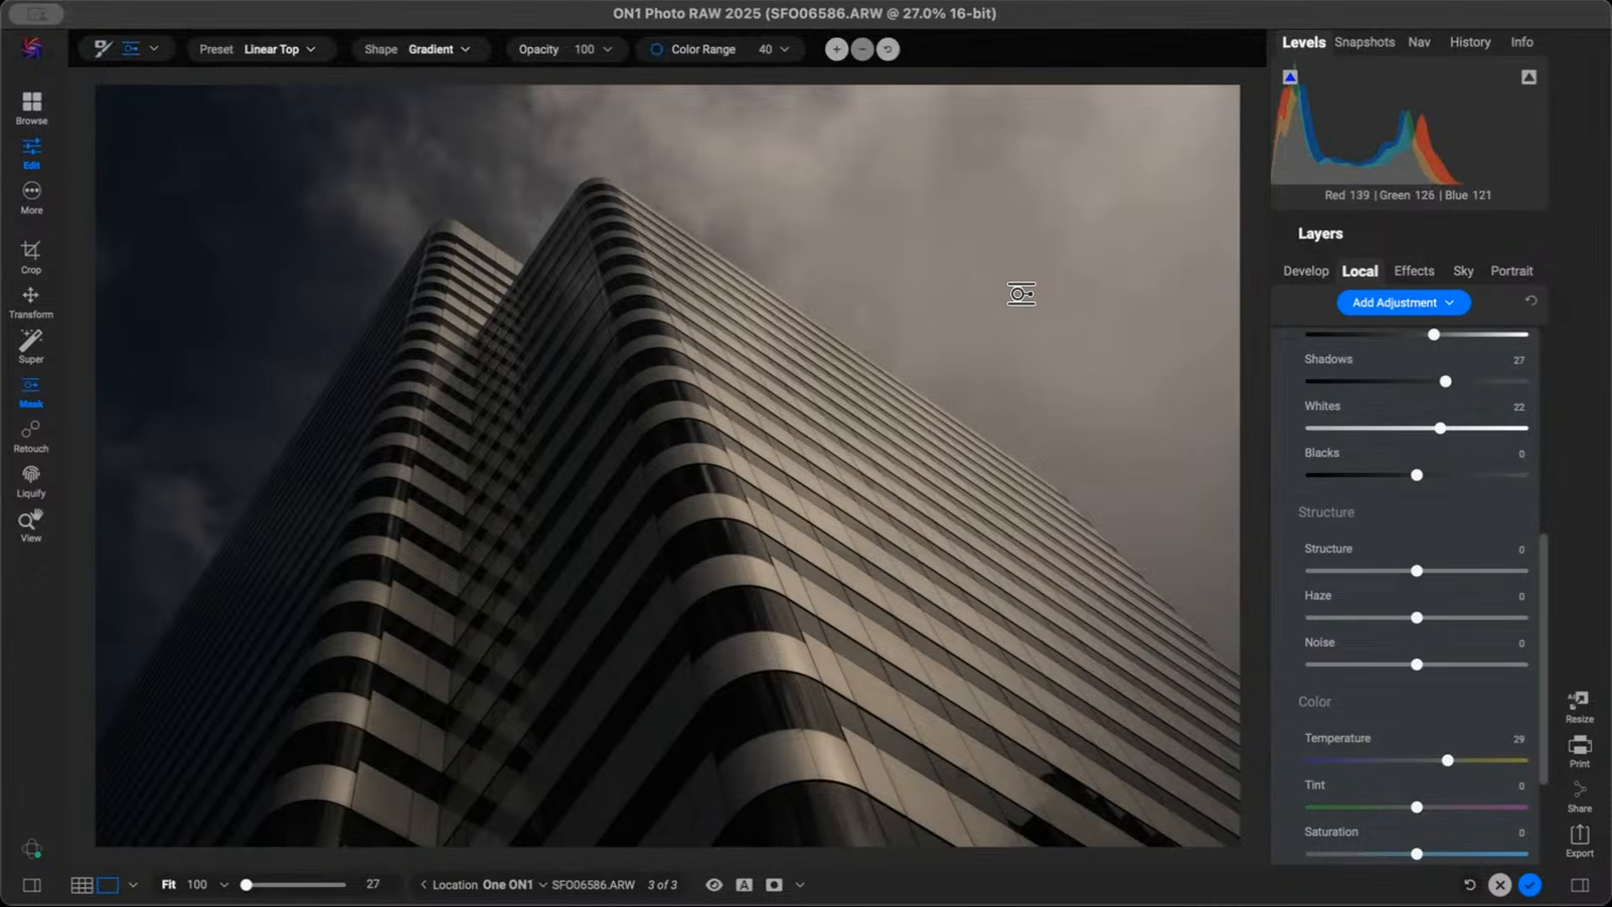
left_click(1033, 295)
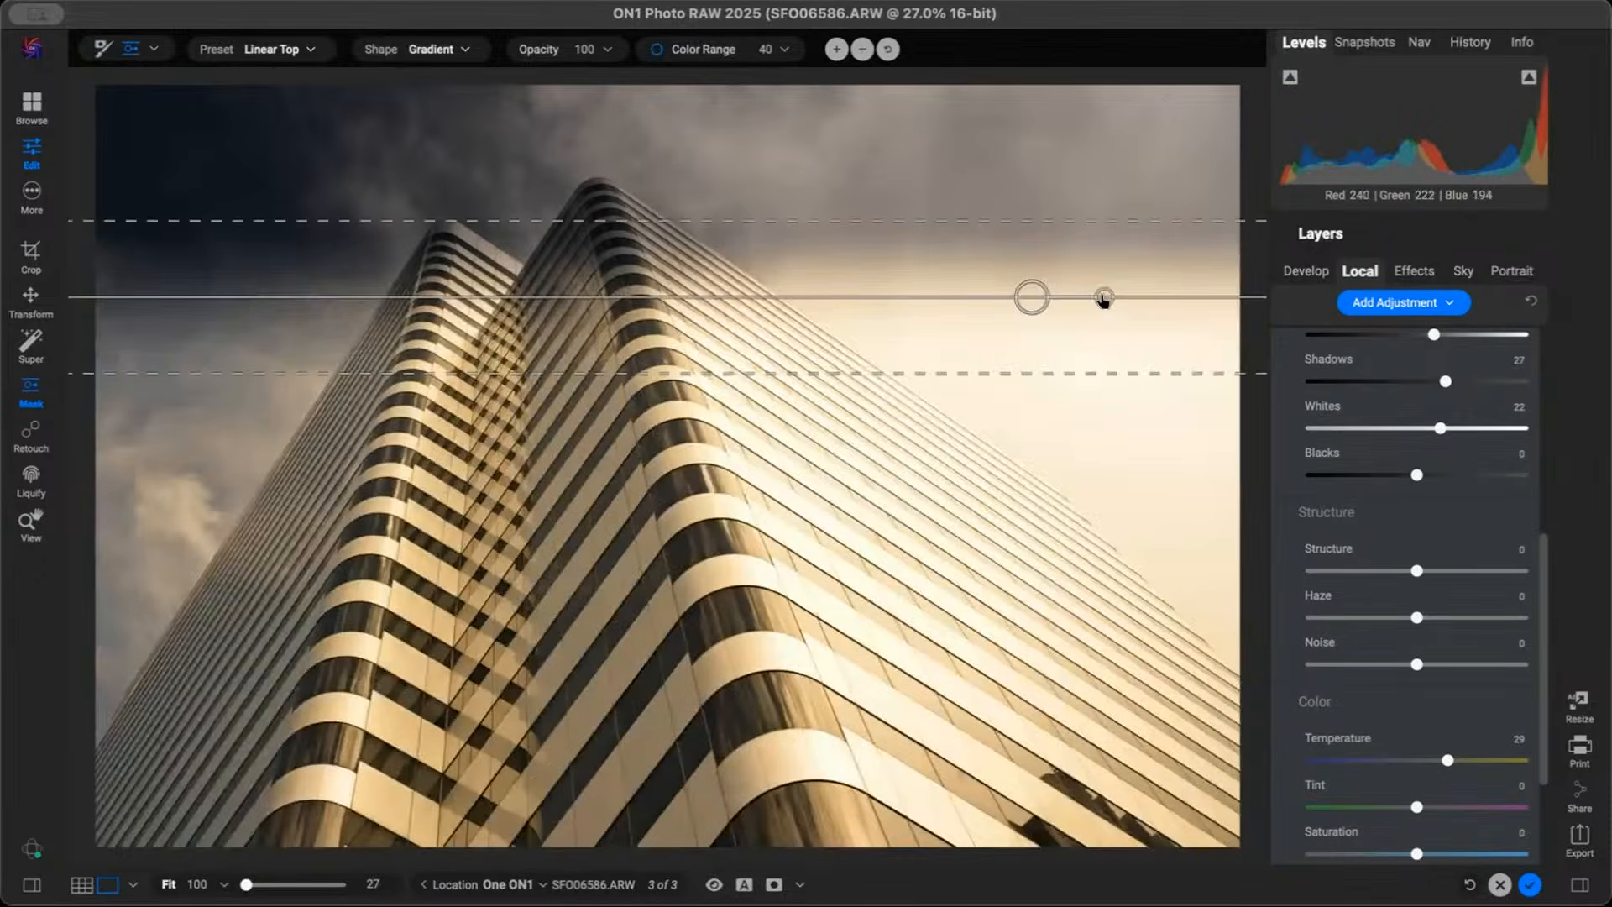
left_click_drag(1105, 299, 965, 252)
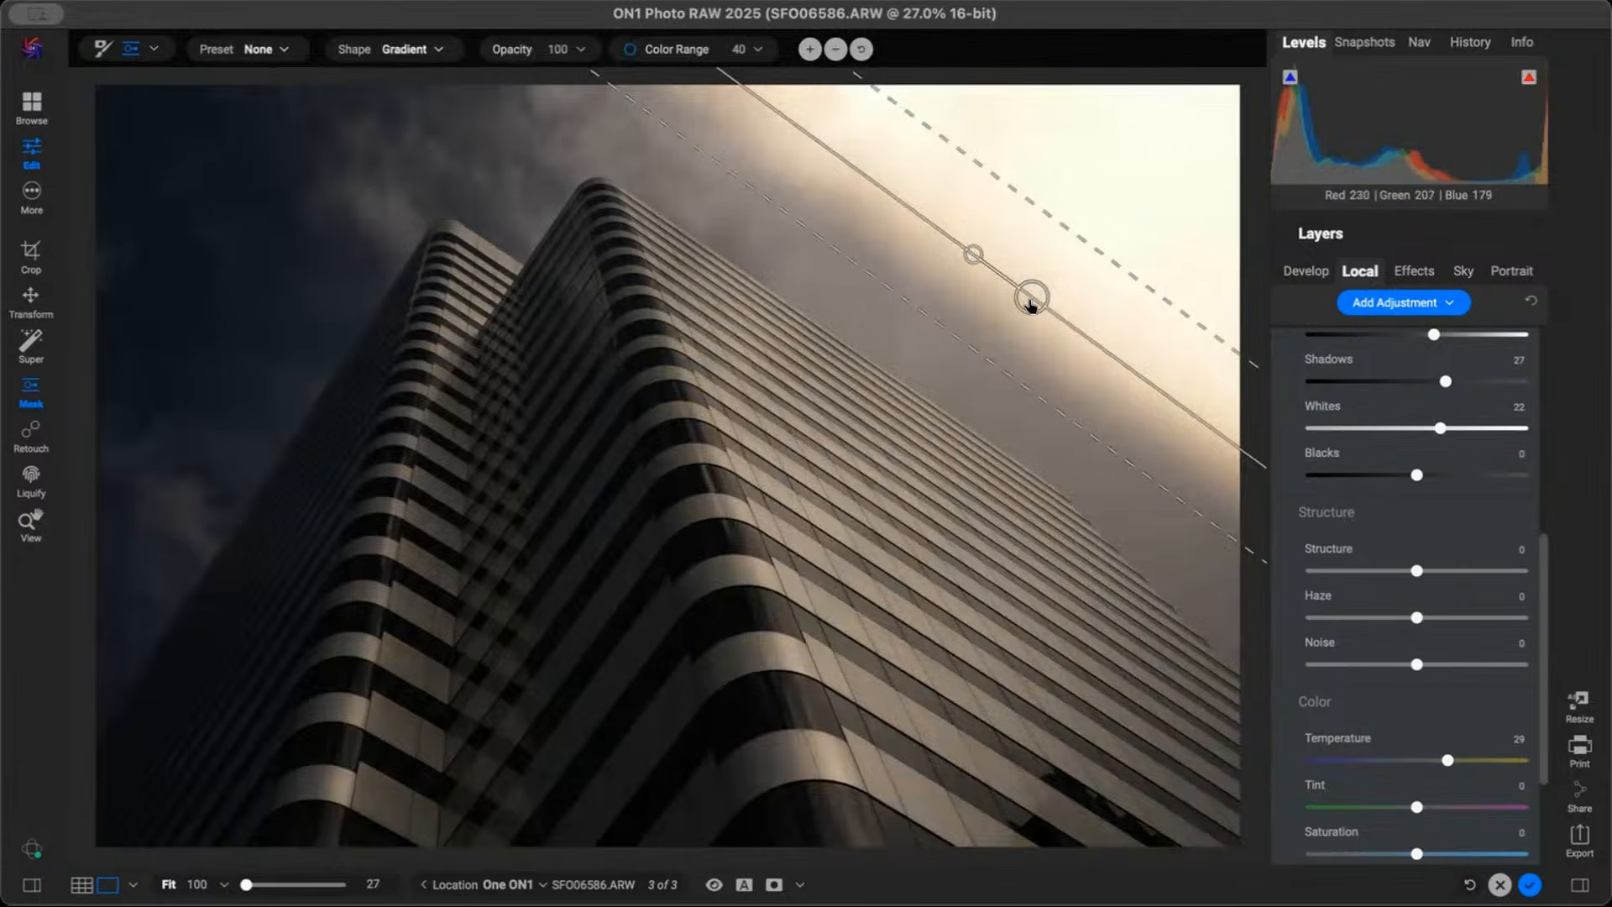
left_click_drag(1029, 299, 1062, 254)
Set the adjustment's opacity to 74 and widen the gradient's transition toward the lower-left corner, shifting its center closer to the right edge
scroll(1435, 510, "up", 5)
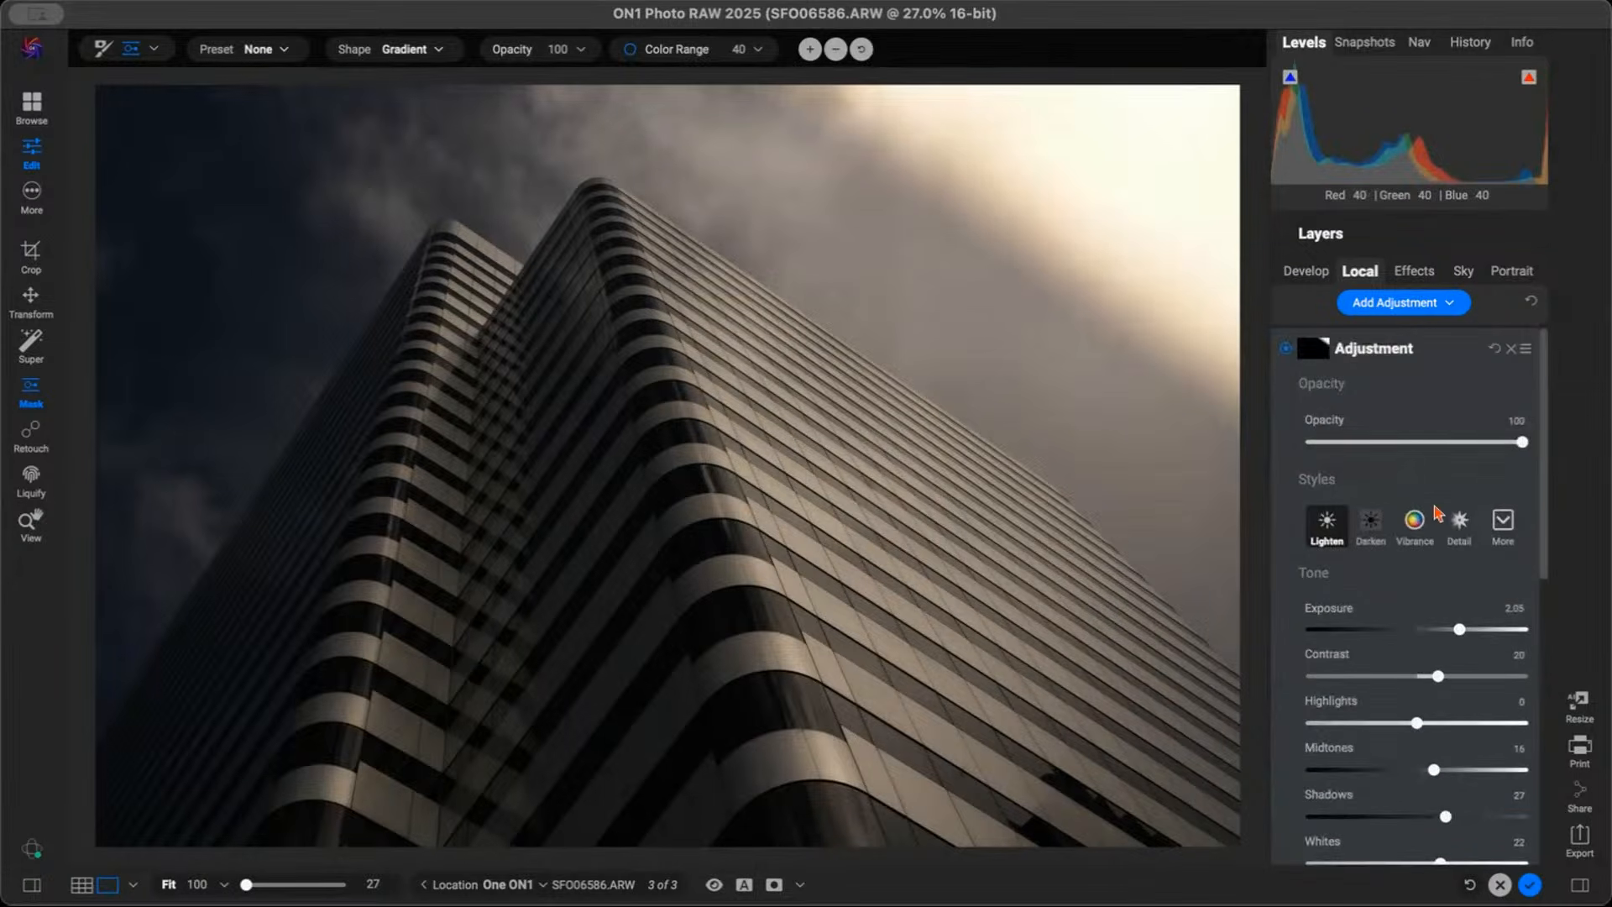
left_click_drag(1524, 445, 1471, 449)
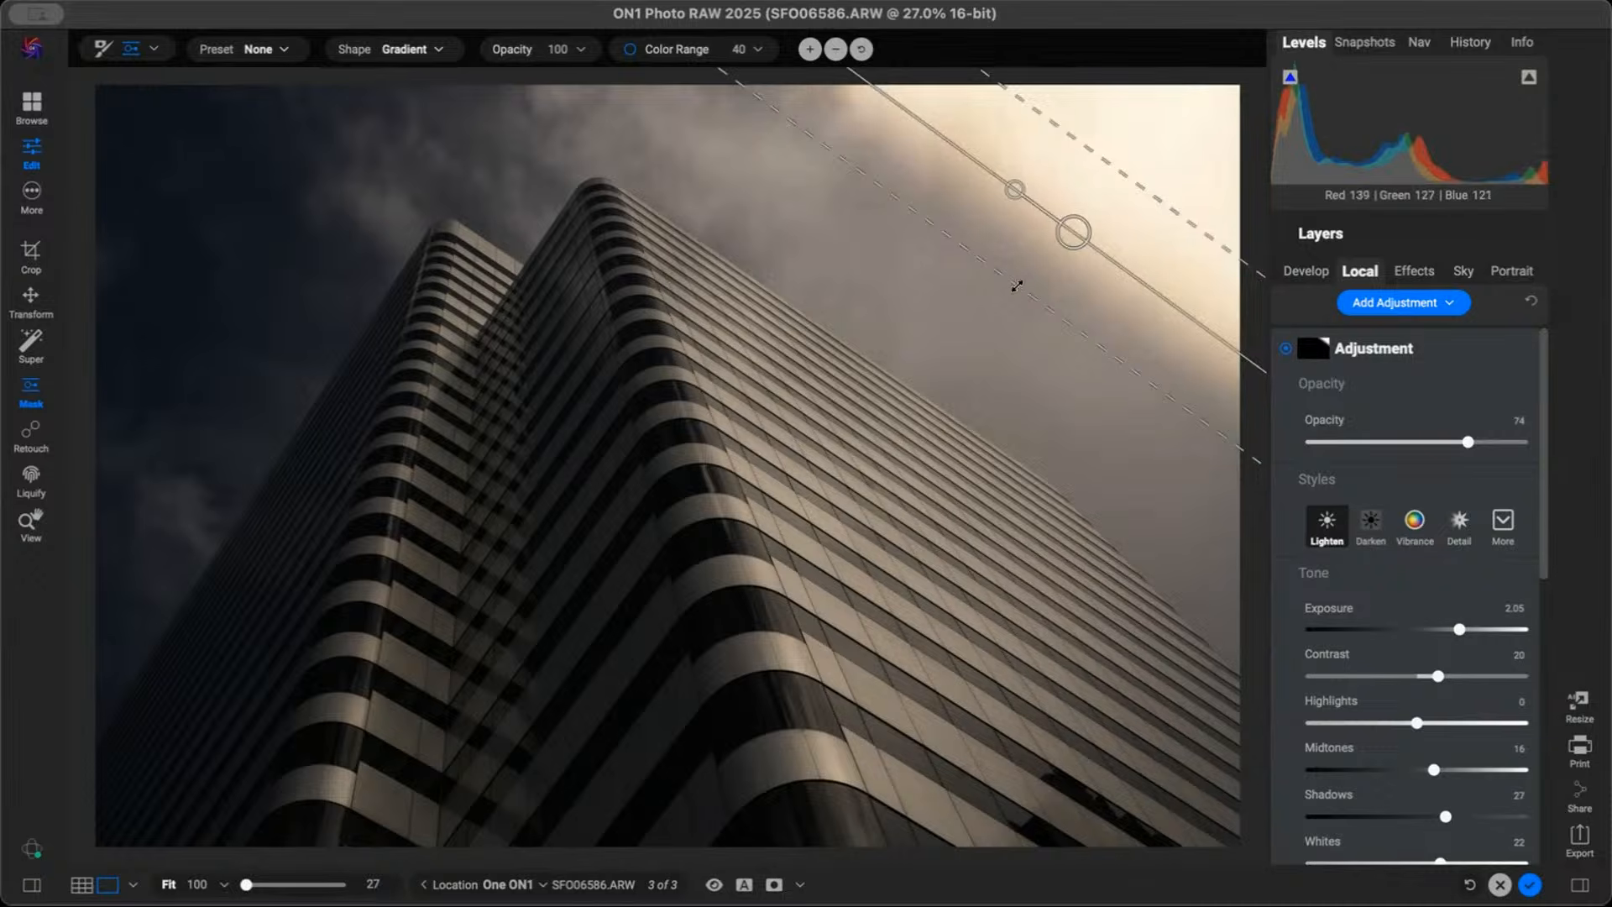
left_click_drag(937, 377, 597, 623)
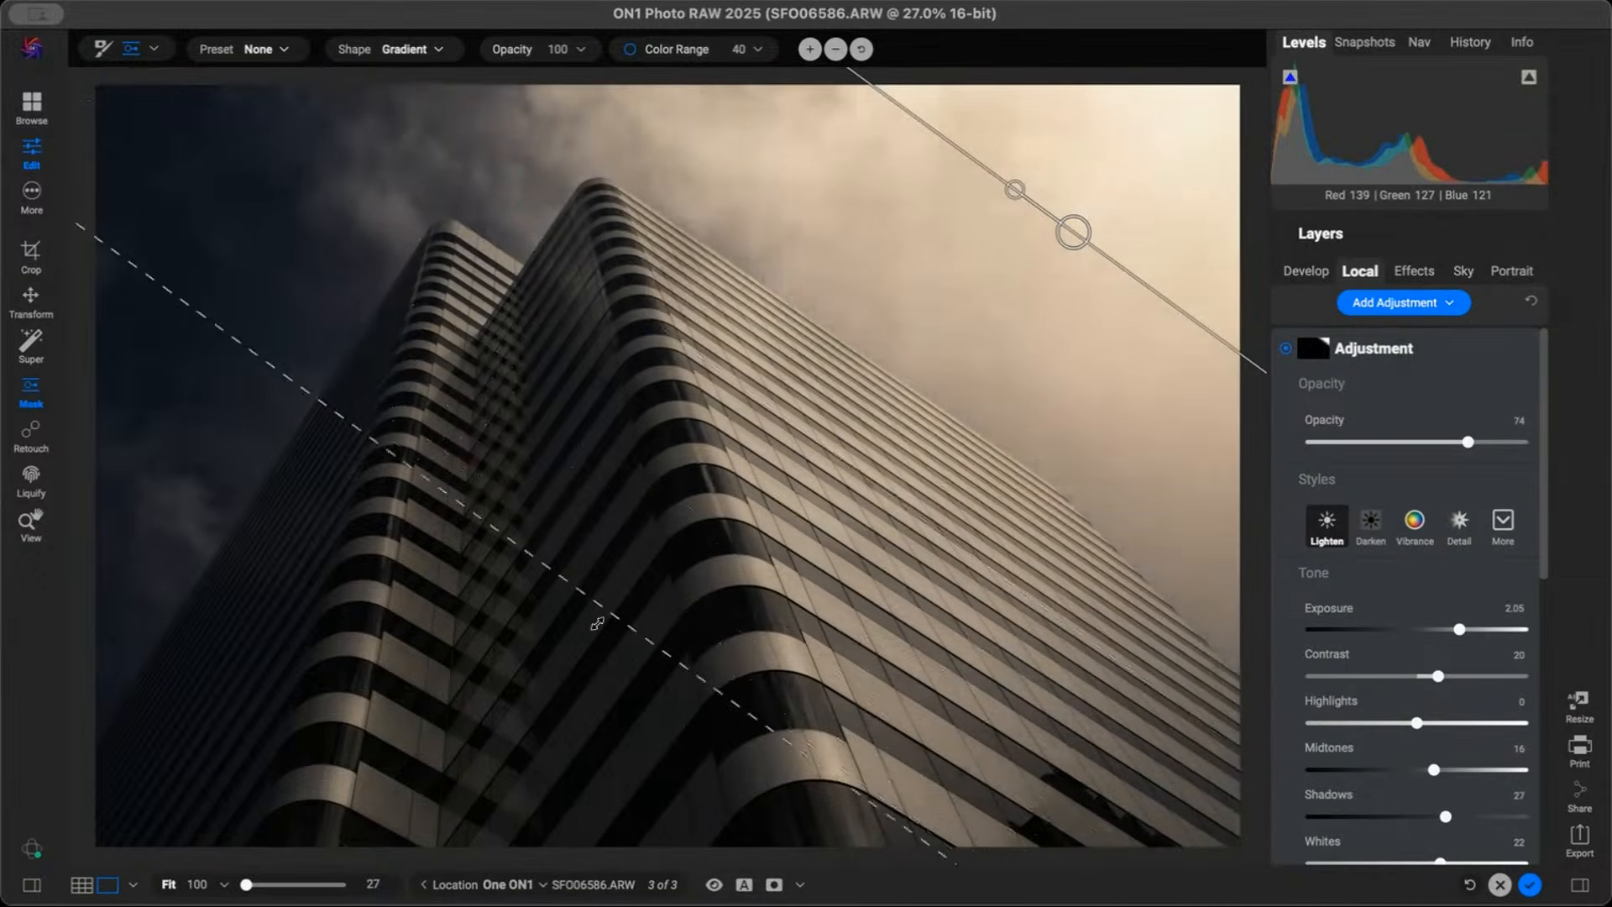
left_click_drag(515, 678, 368, 741)
left_click_drag(1080, 234, 1134, 223)
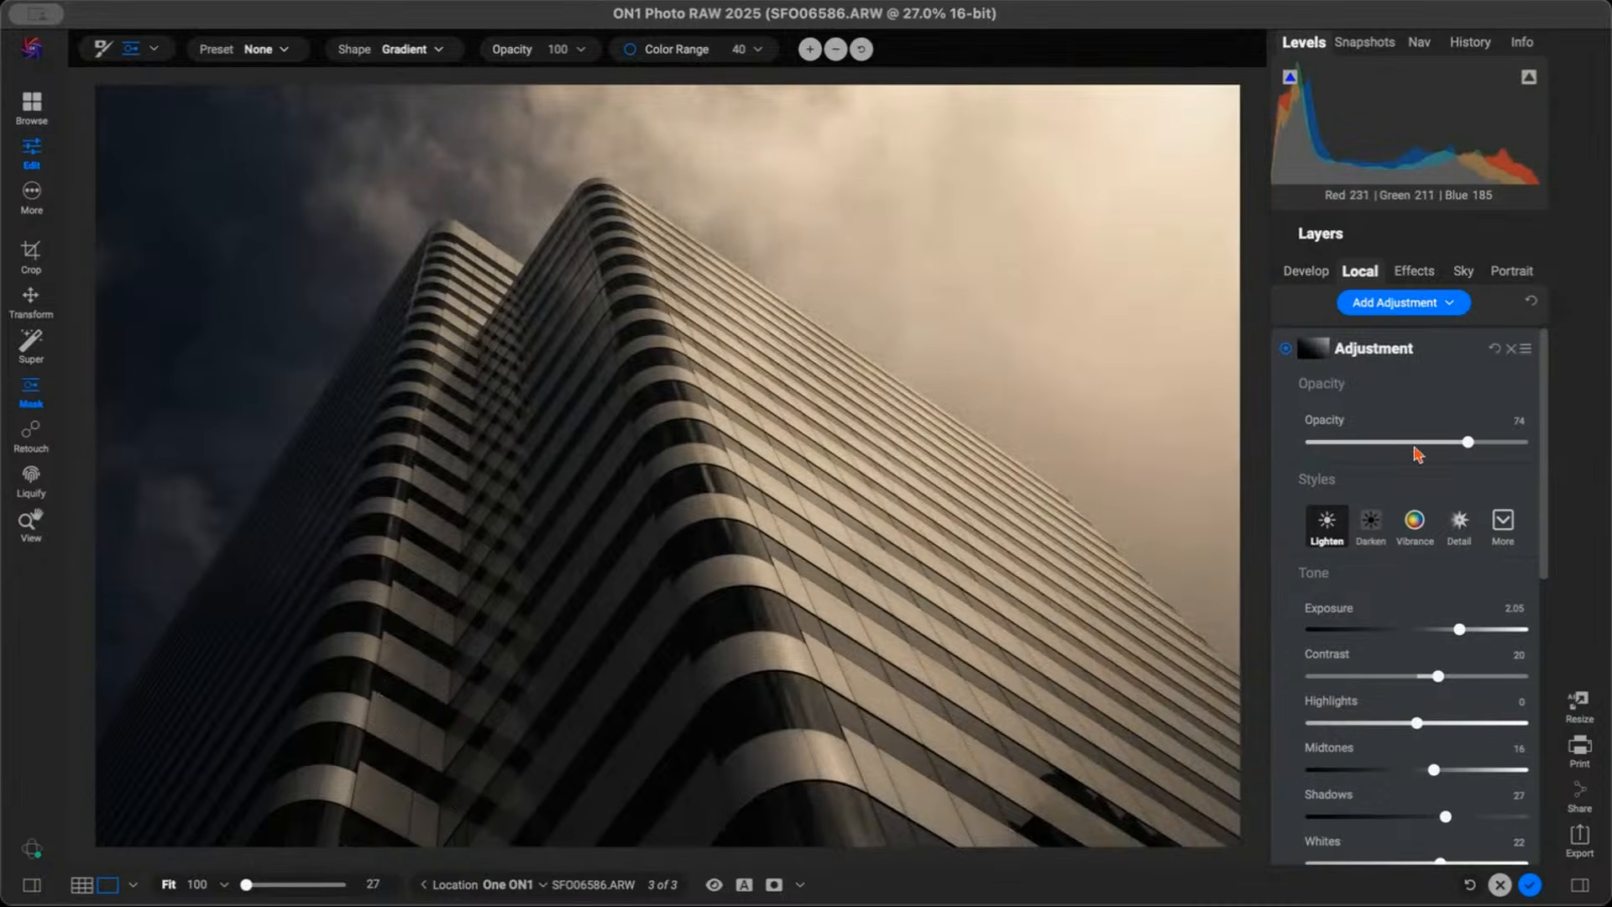
Compare the building photo with and without the local adjustment, and against the unedited original
left_click(1286, 348)
left_click(1285, 348)
key("p")
key("p")
Return to the photo grid and open scooters.cr2 for editing
key("Return")
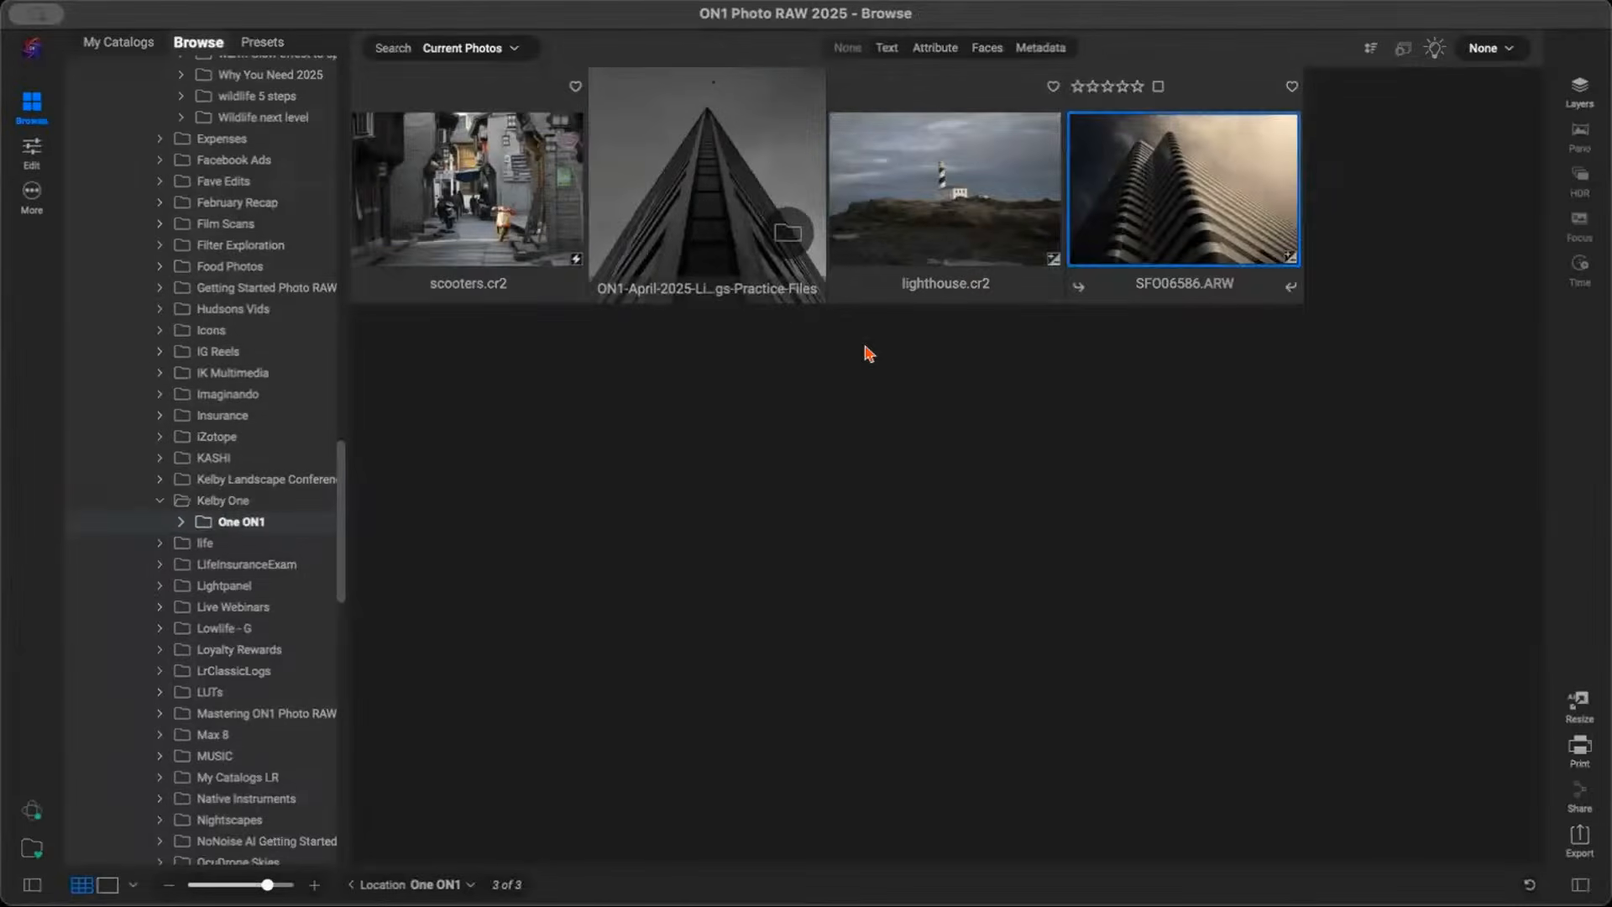
double_click(863, 345)
double_click(454, 176)
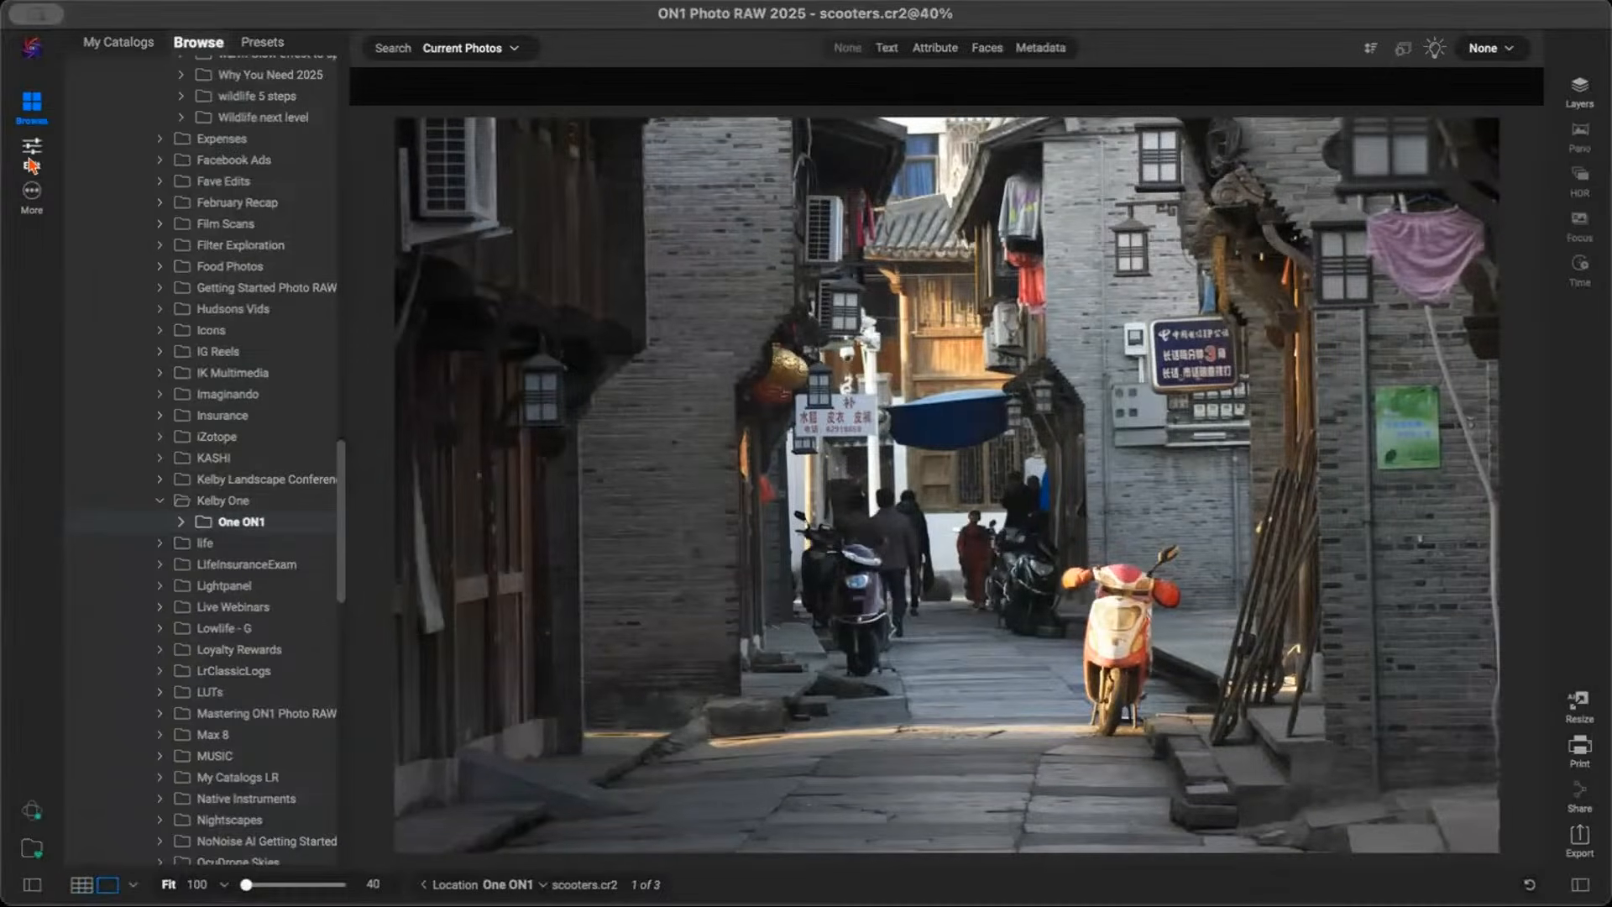
left_click(32, 165)
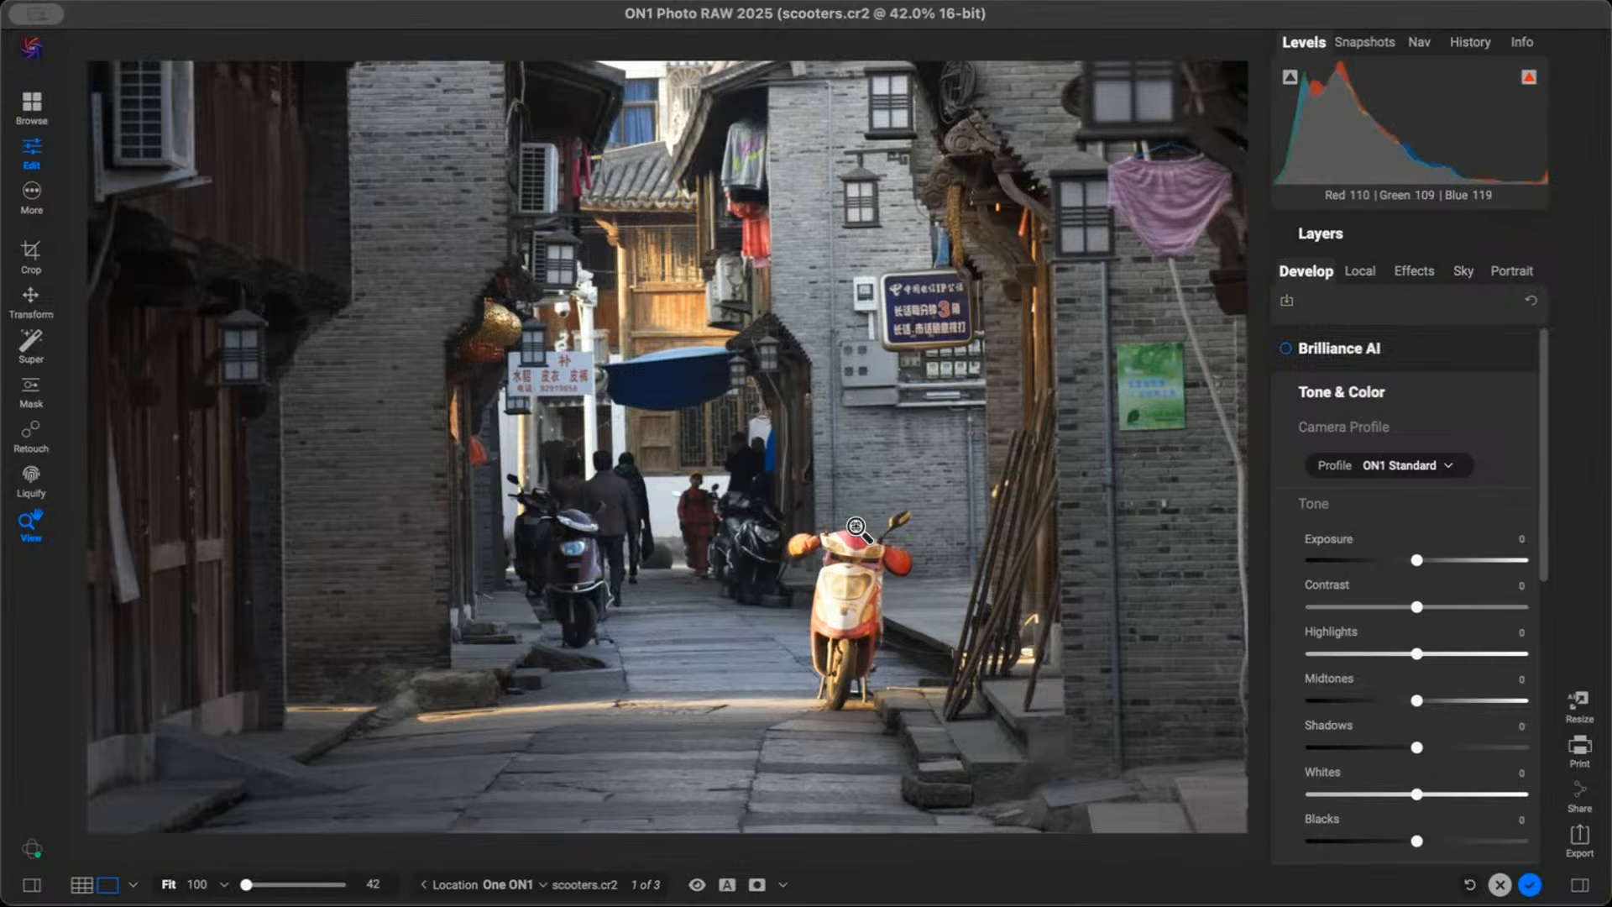
Activate the Line Mask tool on the scooter photo, discarding a trial line along the photo's top edge
key("b")
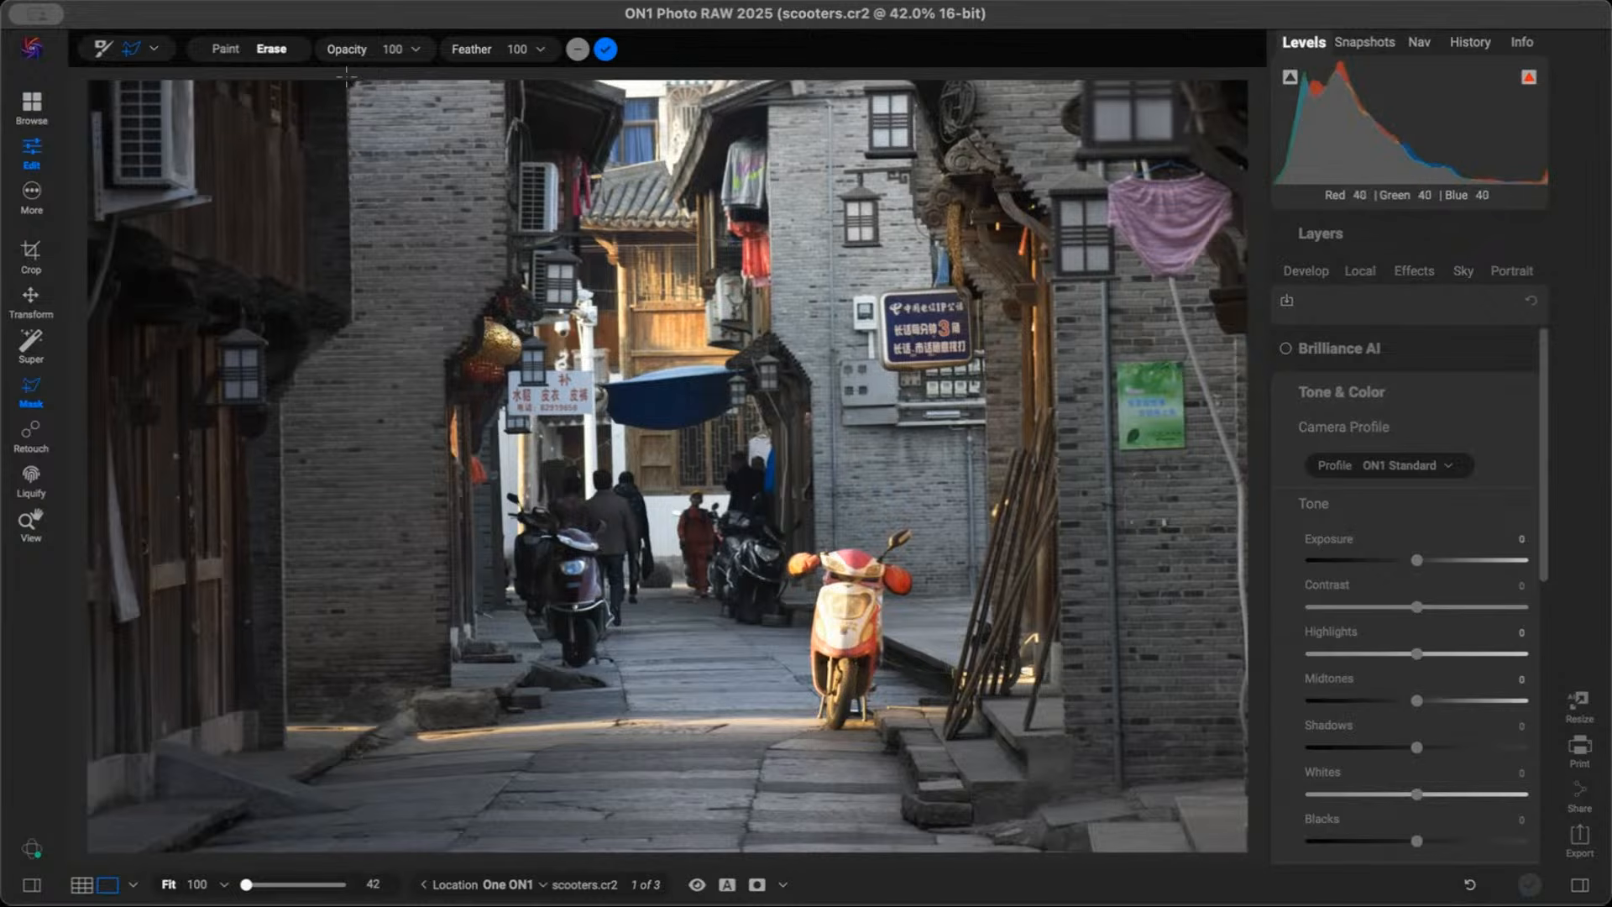
left_click_drag(340, 72, 785, 72)
key("Escape")
left_click(156, 51)
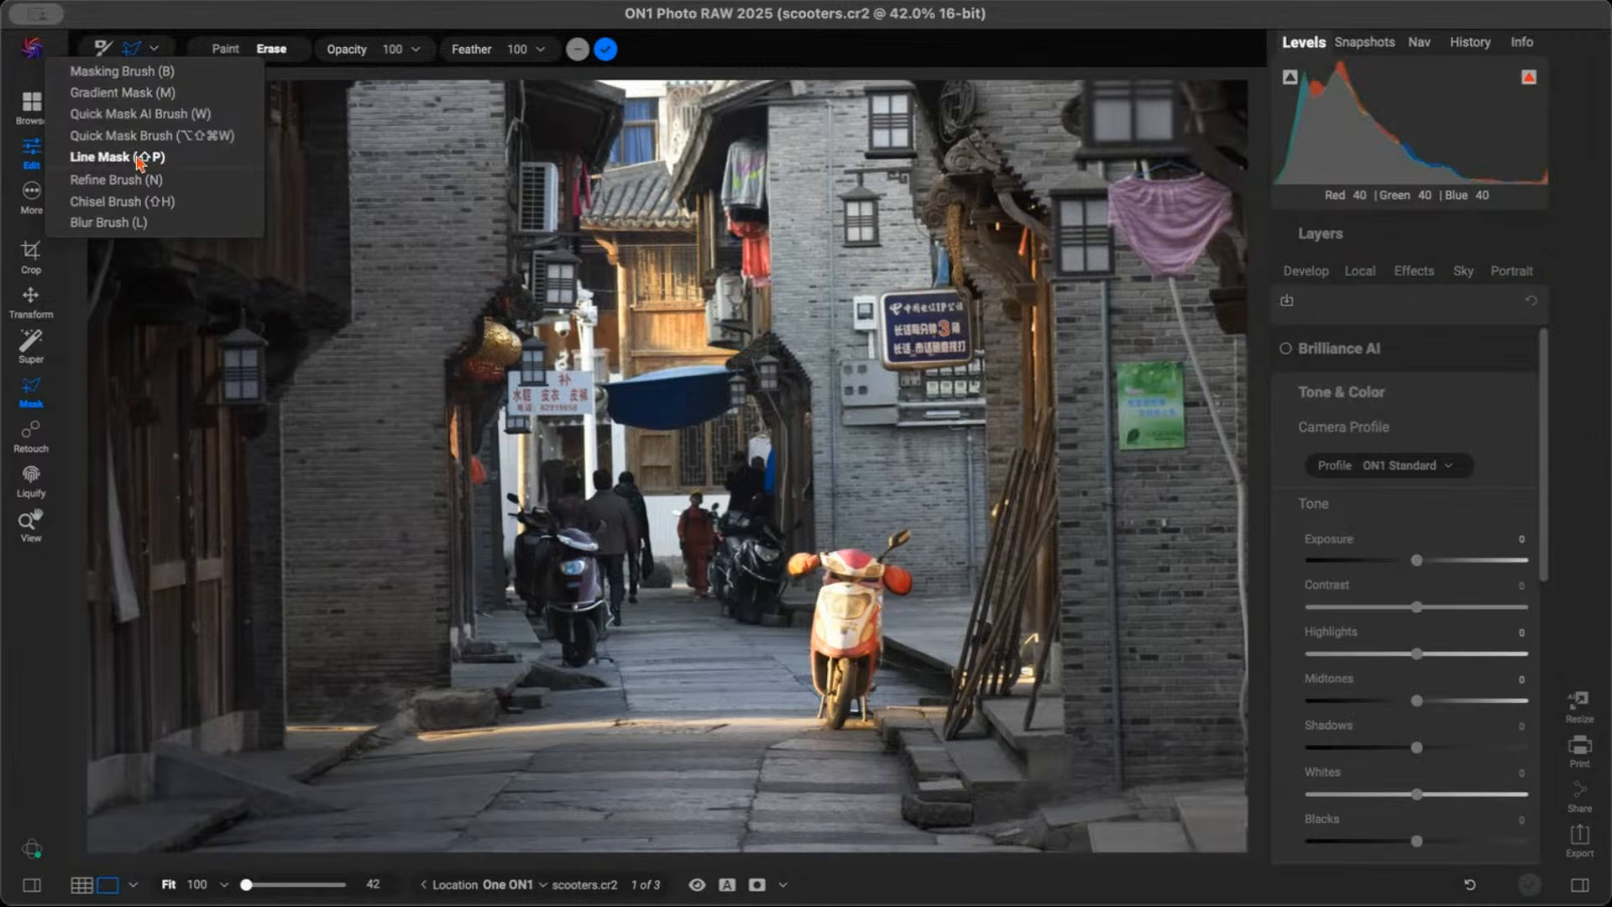
left_click(144, 158)
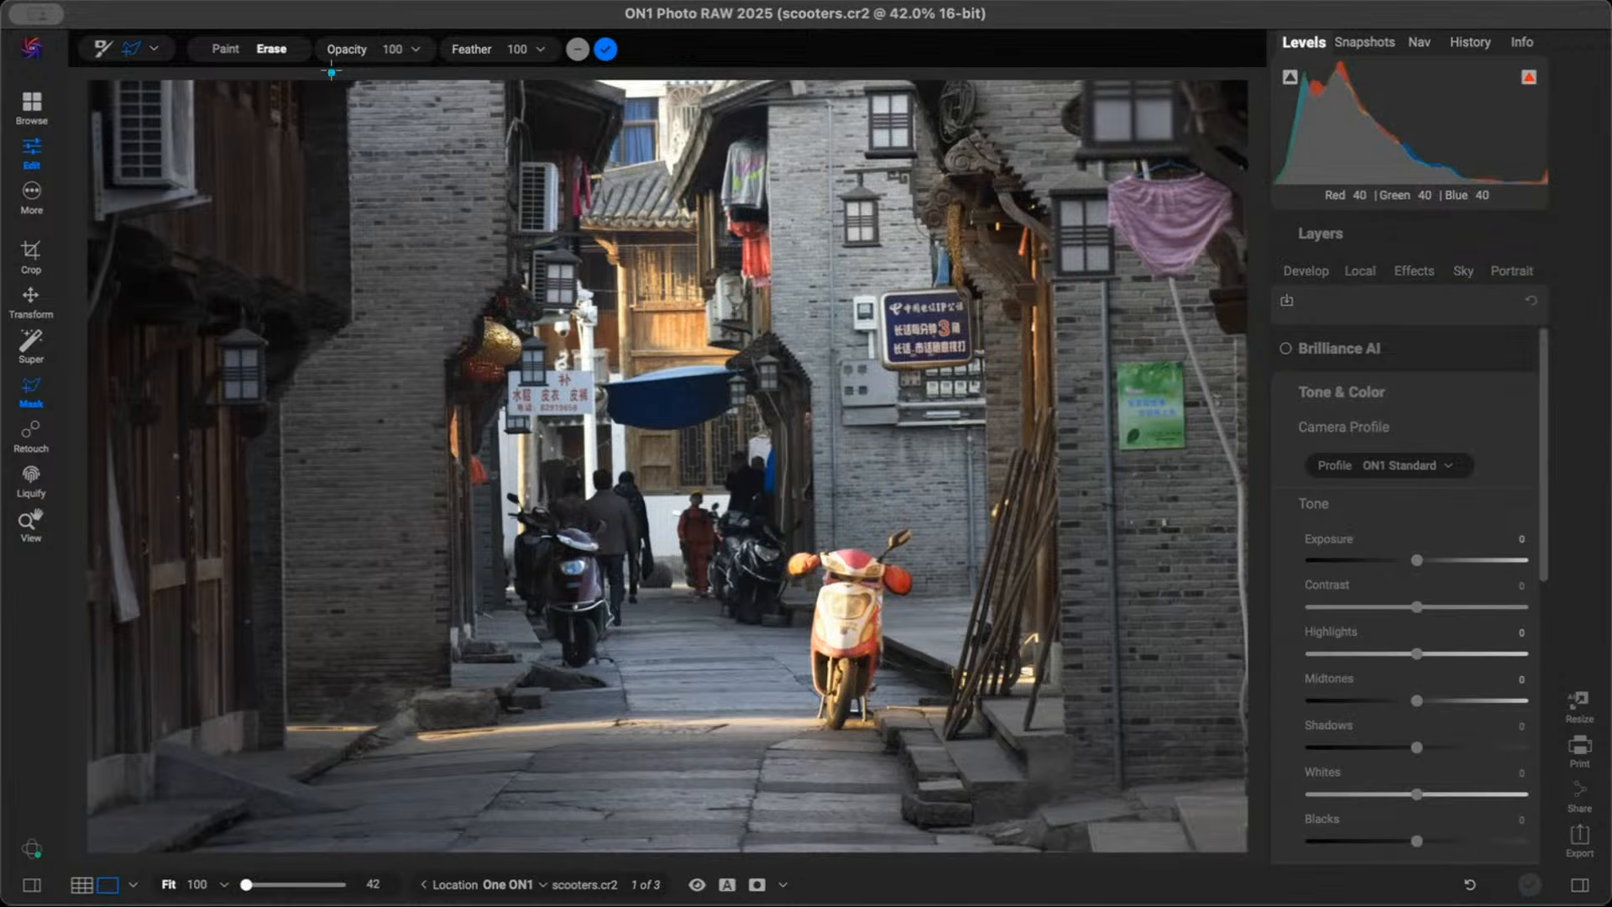
Try a closed Line Mask outline around the lit alley, following both side walls and the foreground paving, undoing a curved bend in the upper edge
left_click_drag(385, 60, 651, 148)
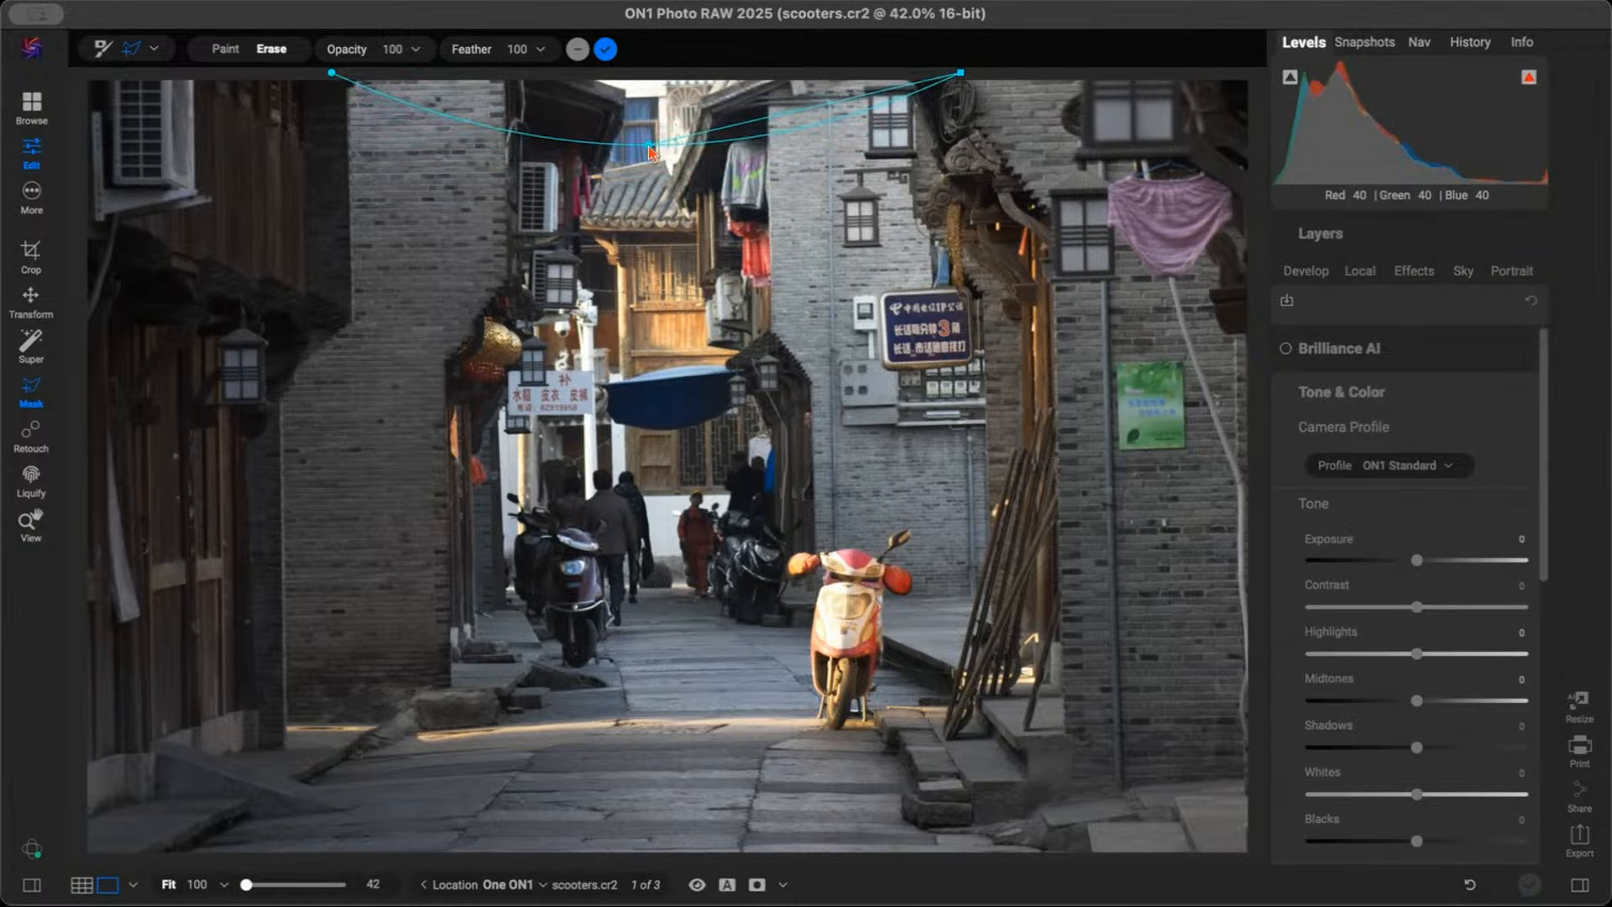
key("super+z")
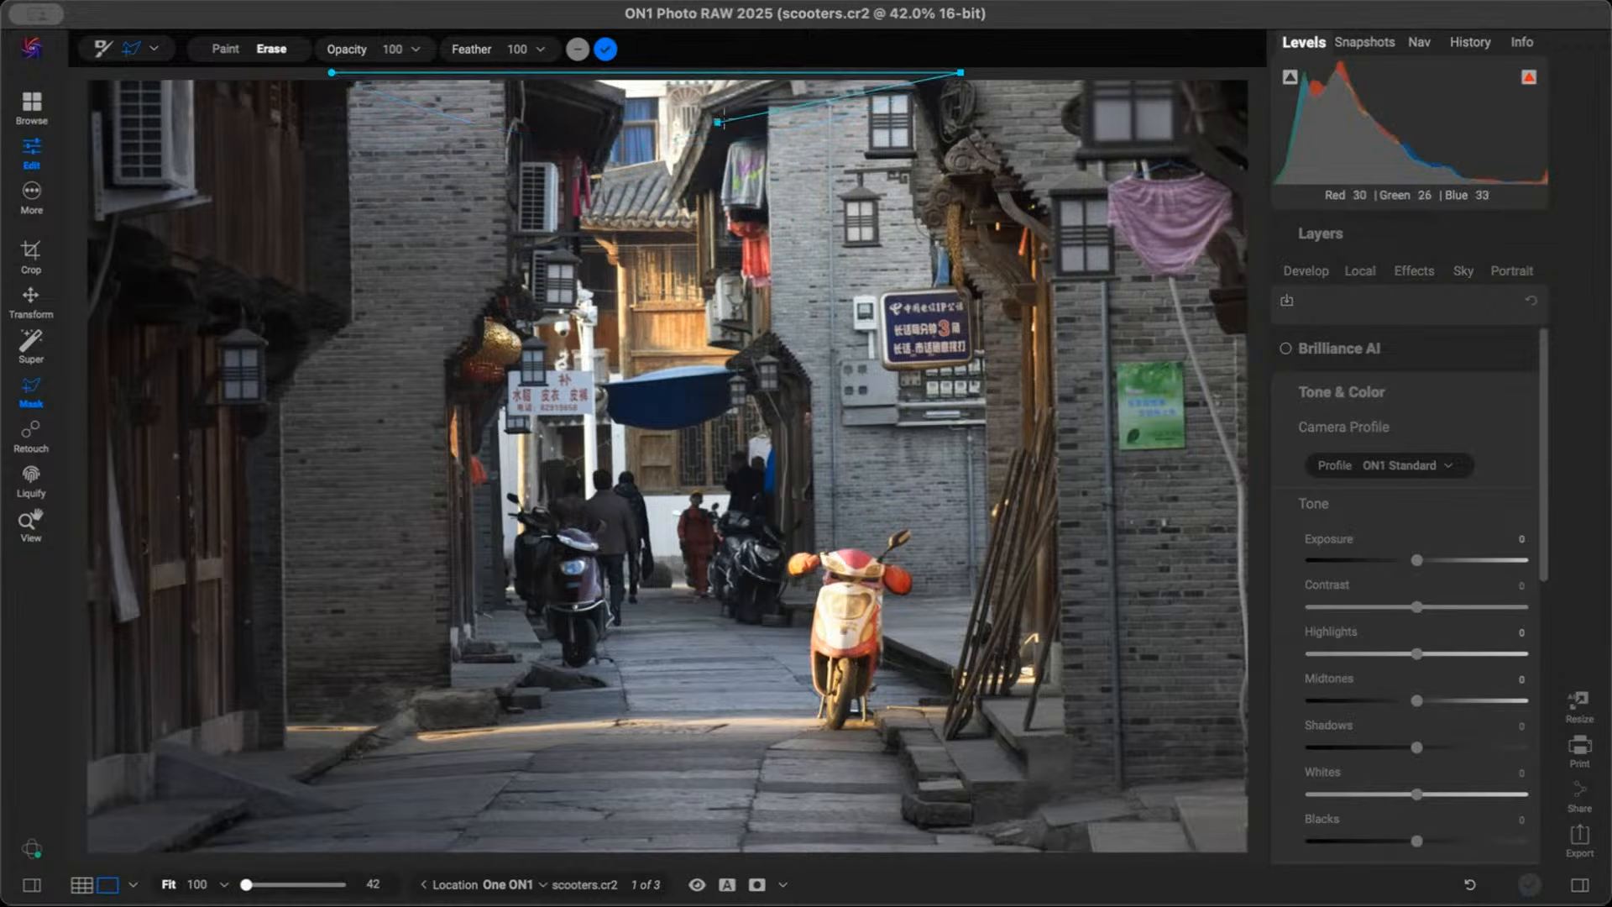
left_click(1053, 215)
left_click(1069, 740)
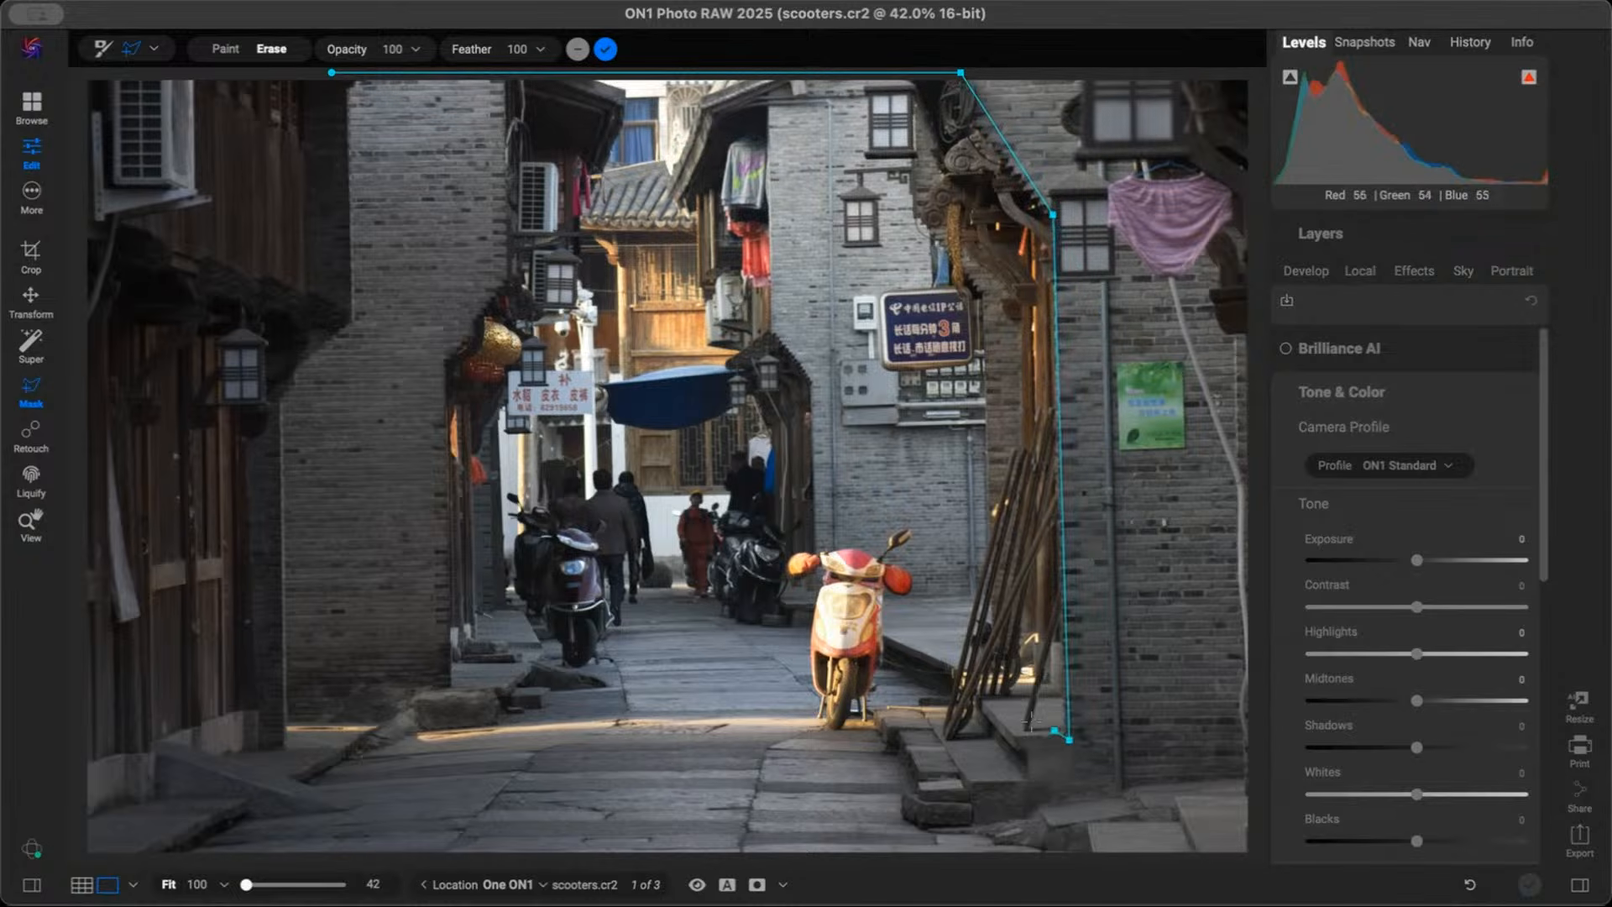
left_click(910, 799)
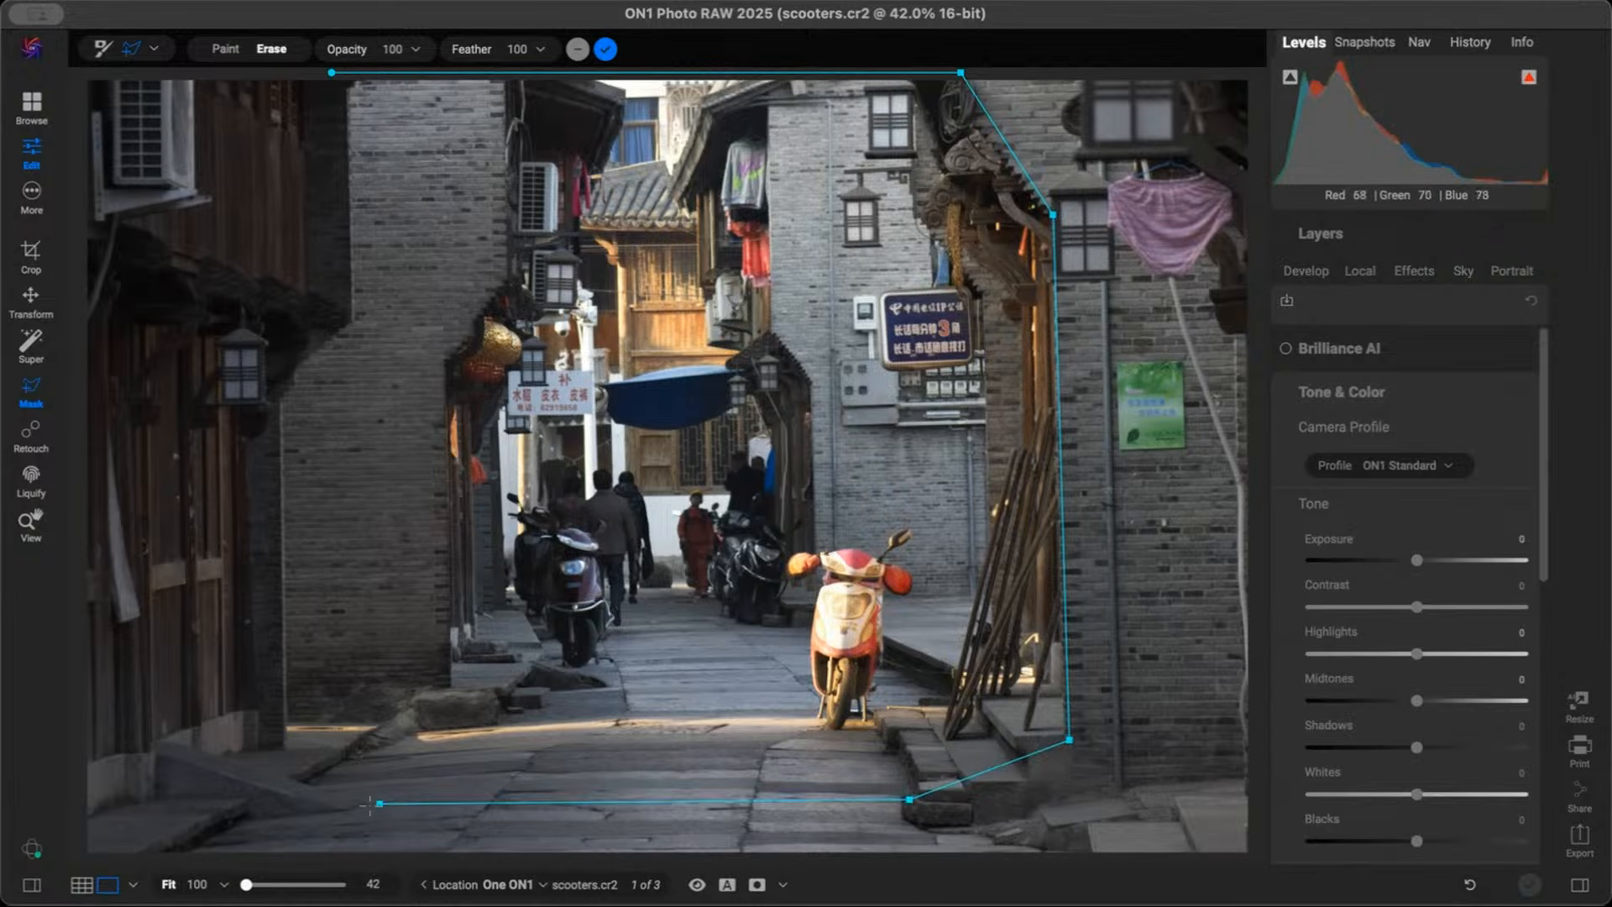
left_click(325, 795)
left_click(260, 764)
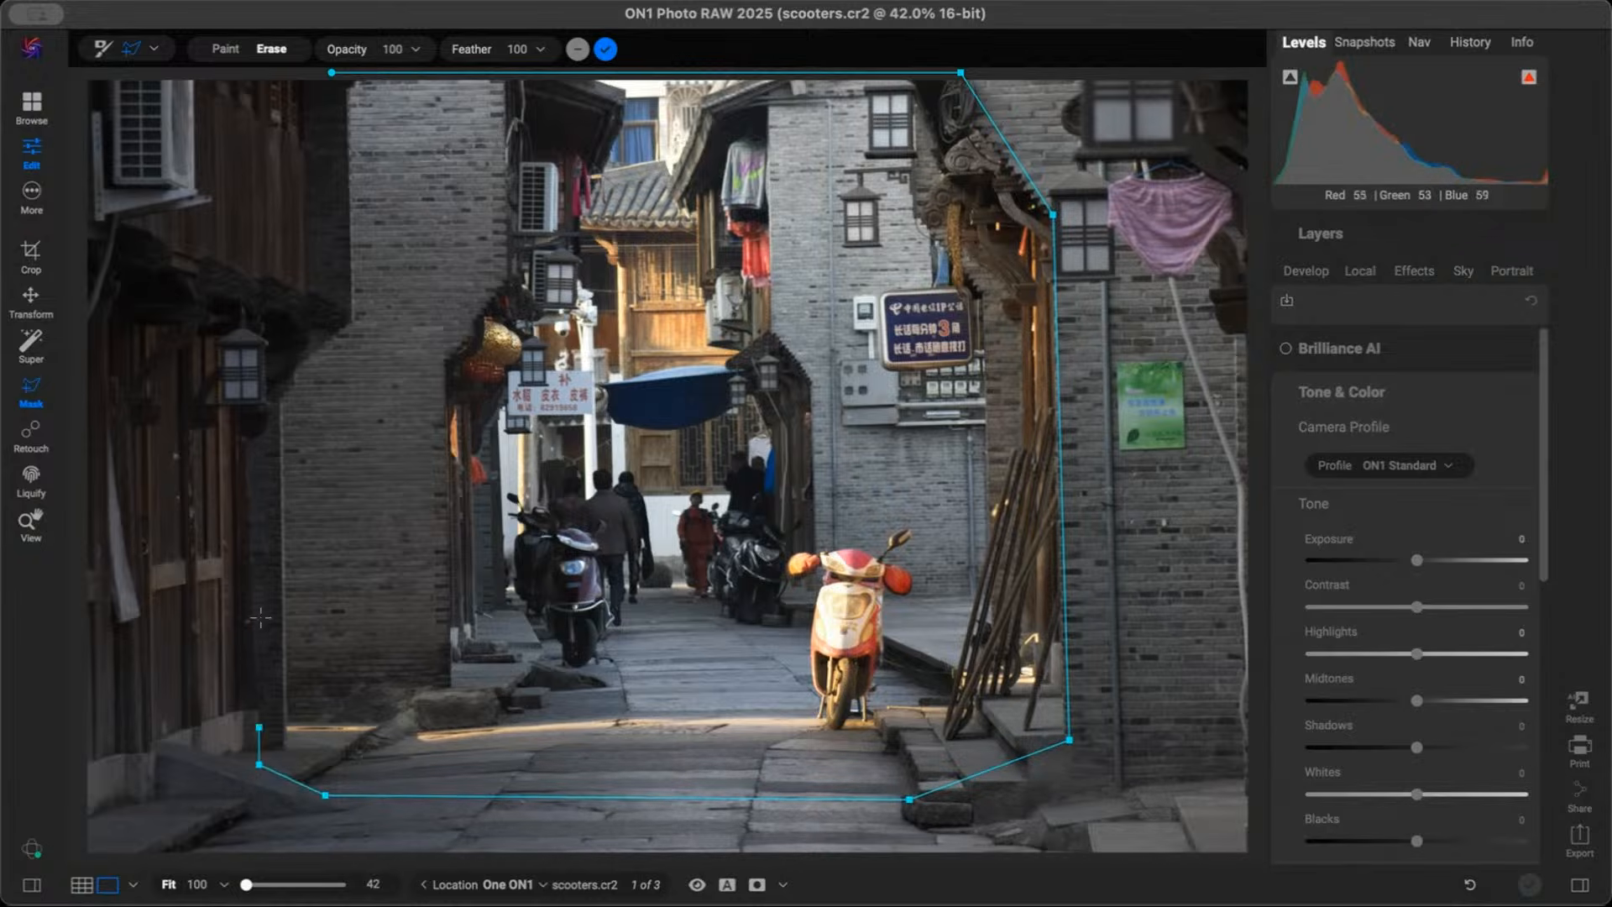
left_click(266, 403)
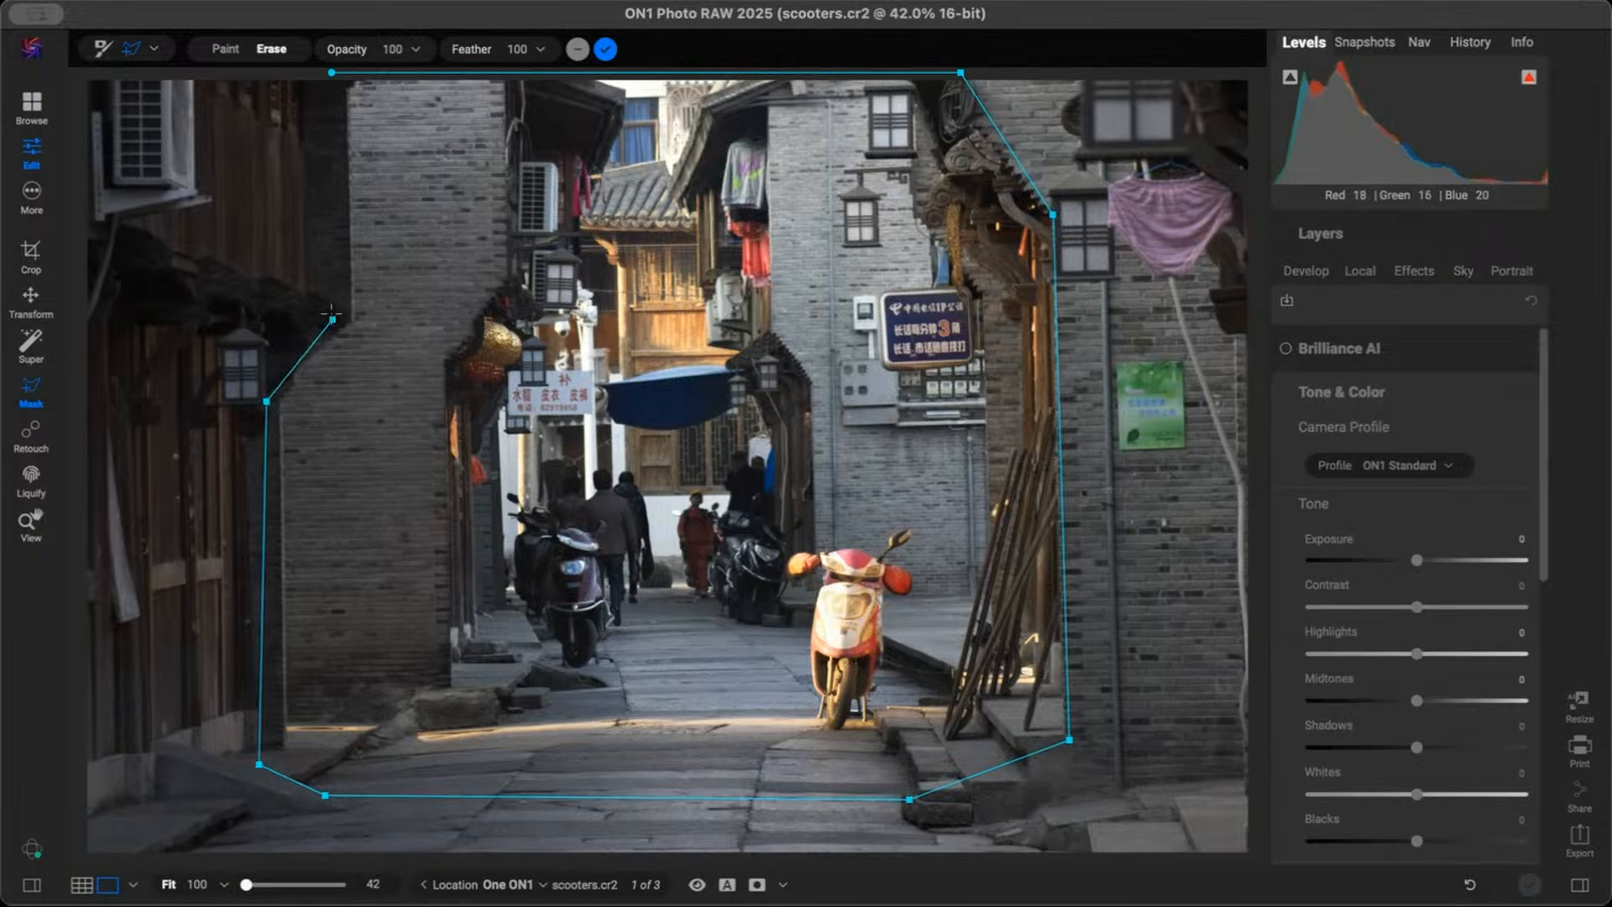
left_click(338, 311)
left_click(330, 154)
left_click(332, 74)
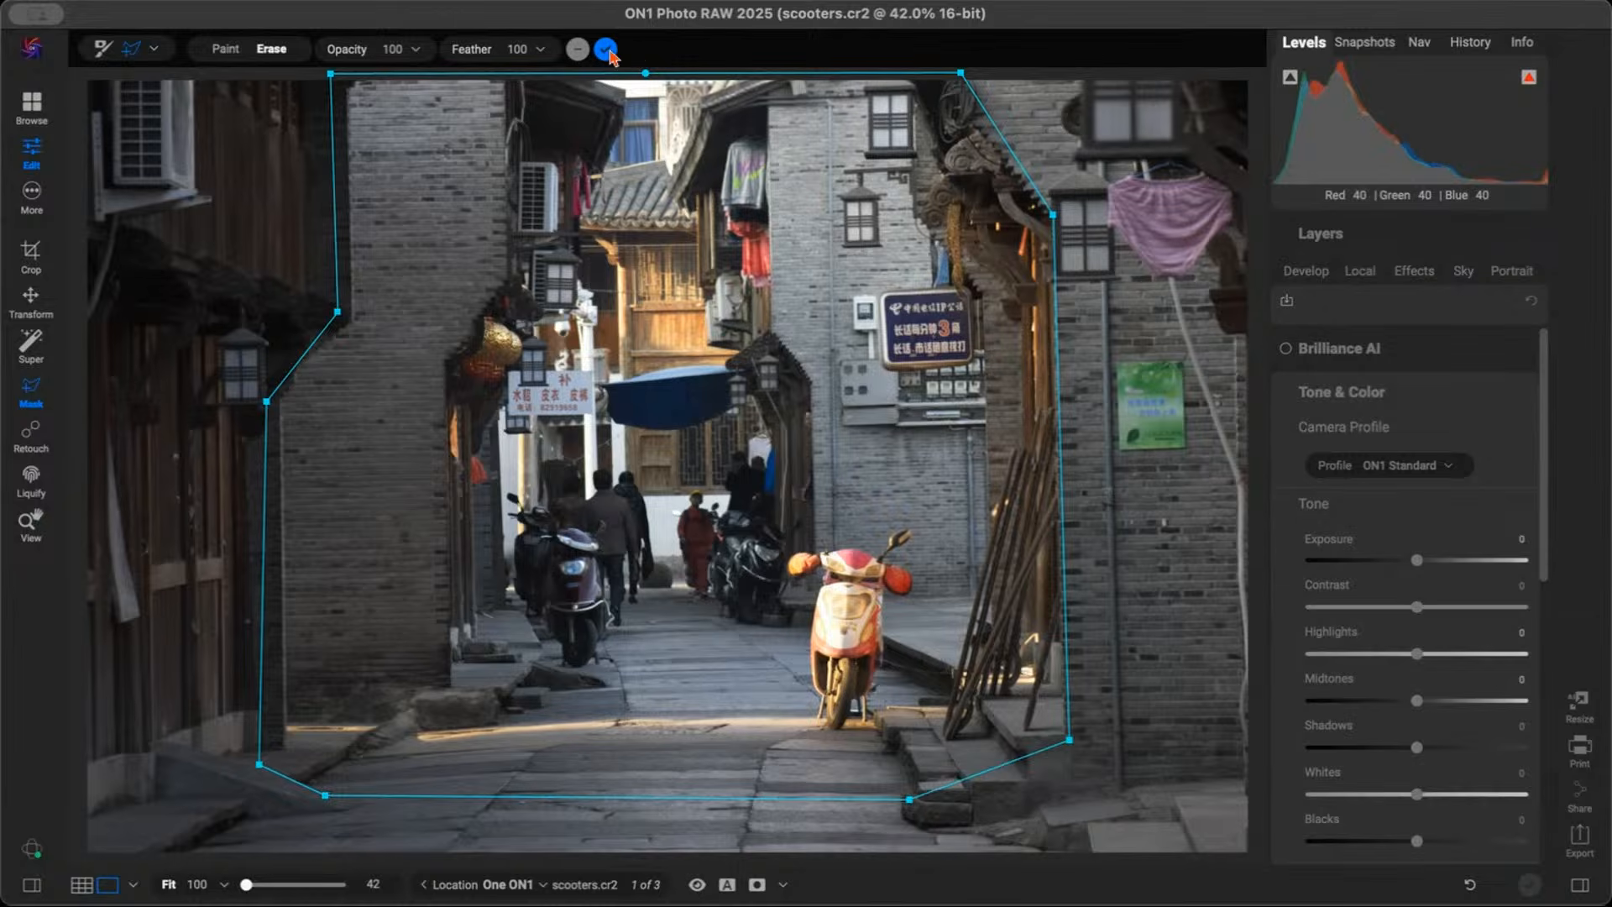
Undo all points of the alley outline and leave the mask tool
left_click(756, 214)
key("super+z")
key("super+z")
key("super+z")
key("super+z")
key("super+z")
key("super+z")
key("super+z")
key("super+z")
key("super+z")
key("super+z")
key("super+z")
key("super+z")
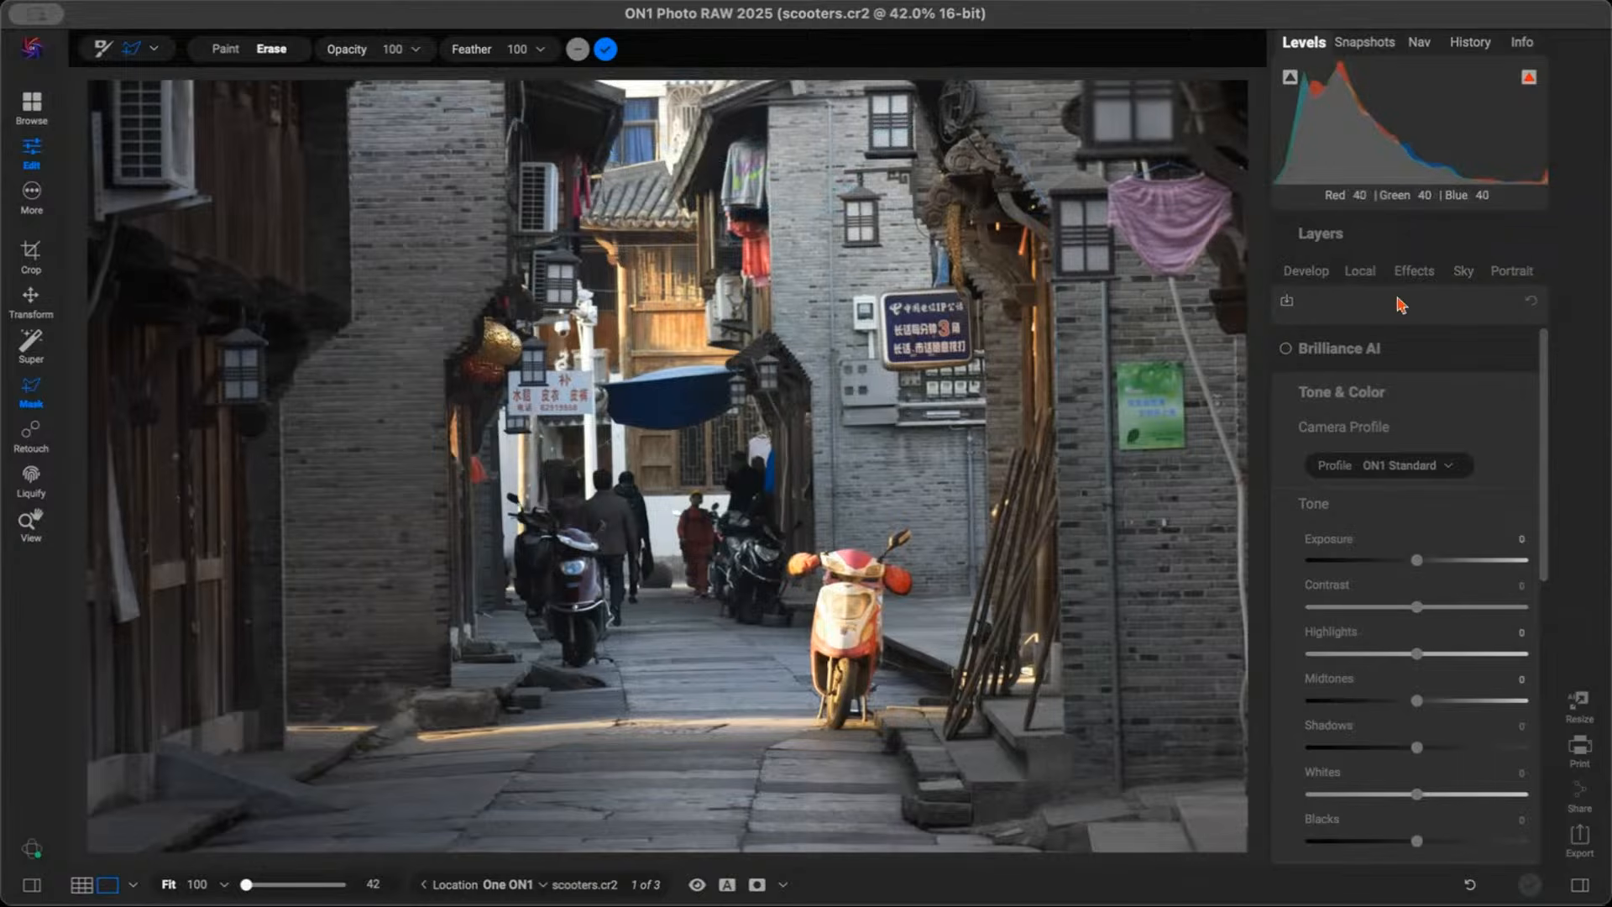
key("Escape")
Add a new local adjustment to the scooter photo and switch its masking to the Line Mask tool
left_click(1360, 276)
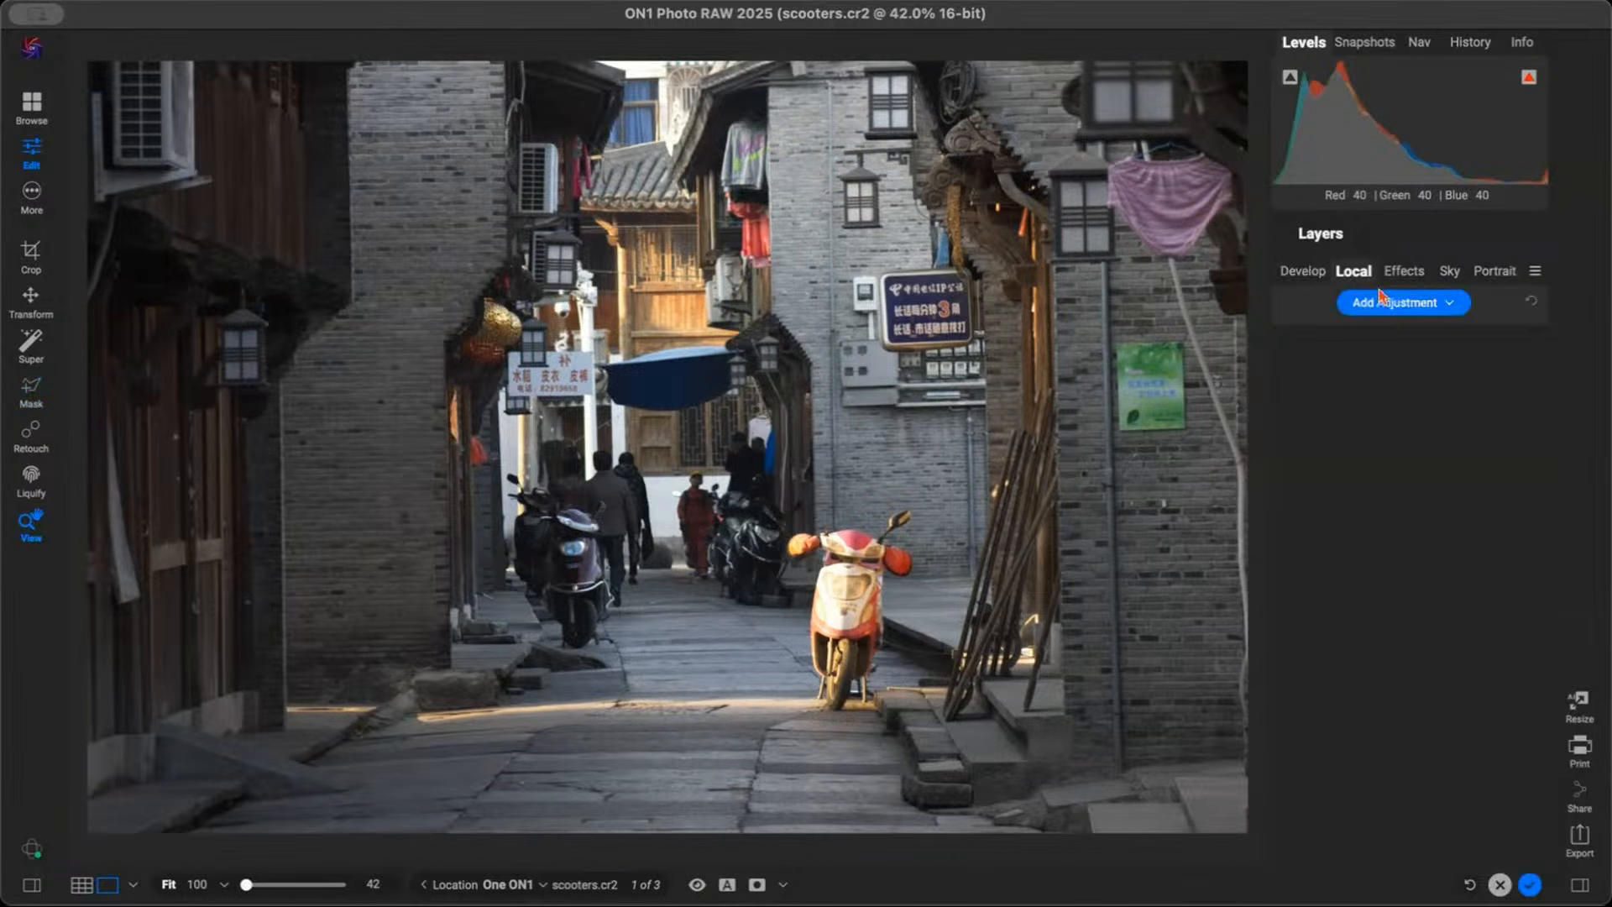
left_click(1394, 312)
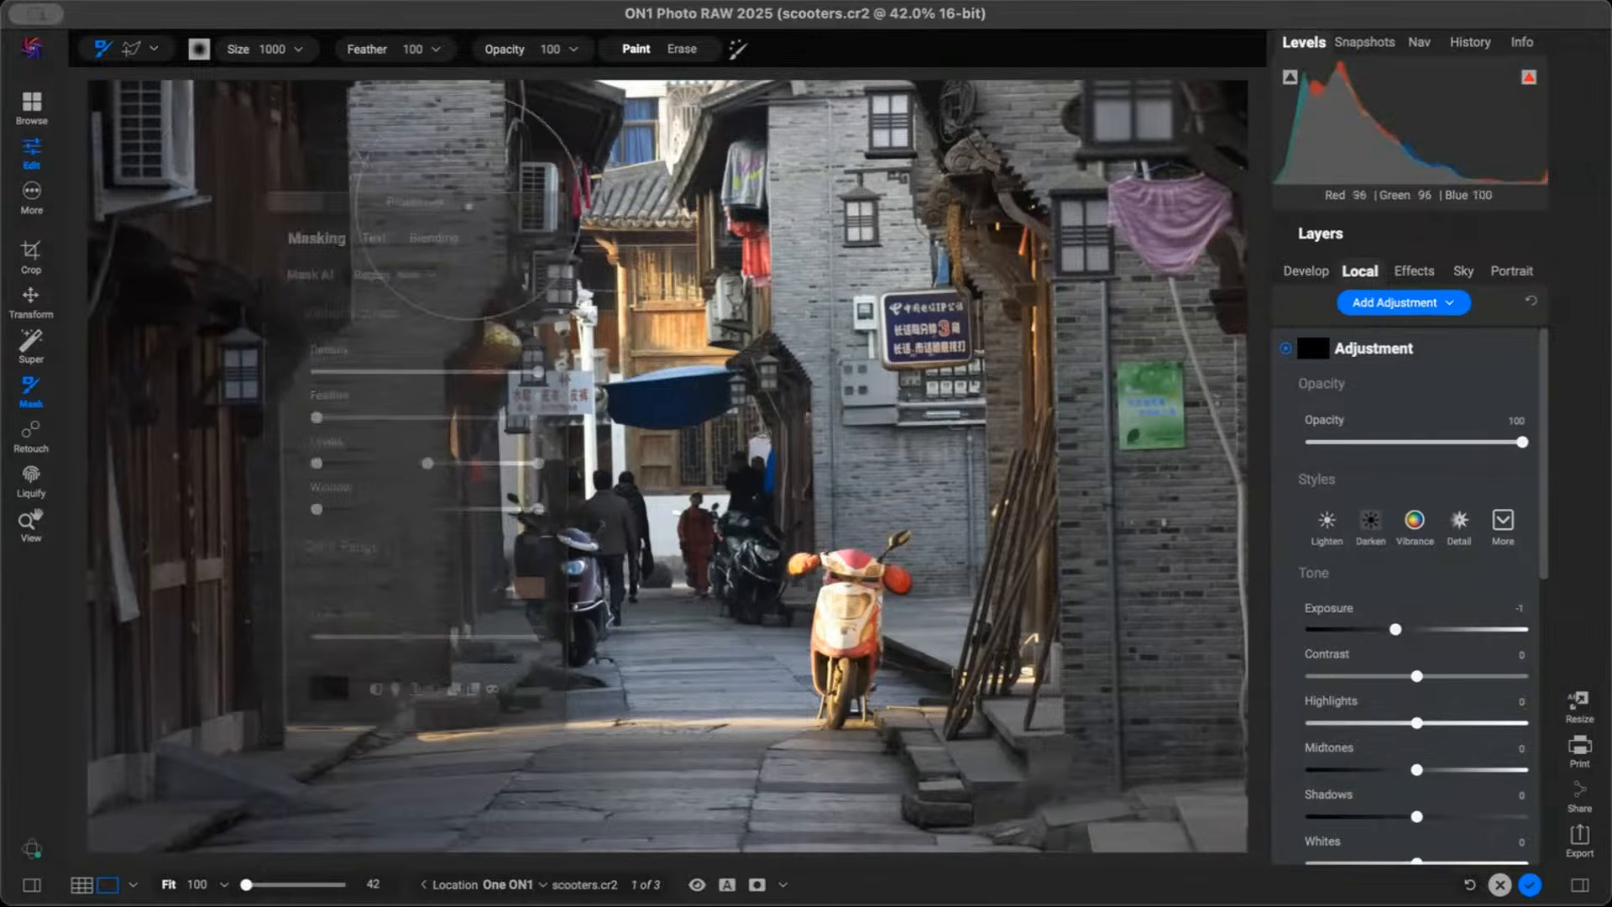
left_click(131, 49)
Trace a closed outline around the lit alley between the side walls, then apply the adjustment to the area outside it with feather 100
left_click(335, 72)
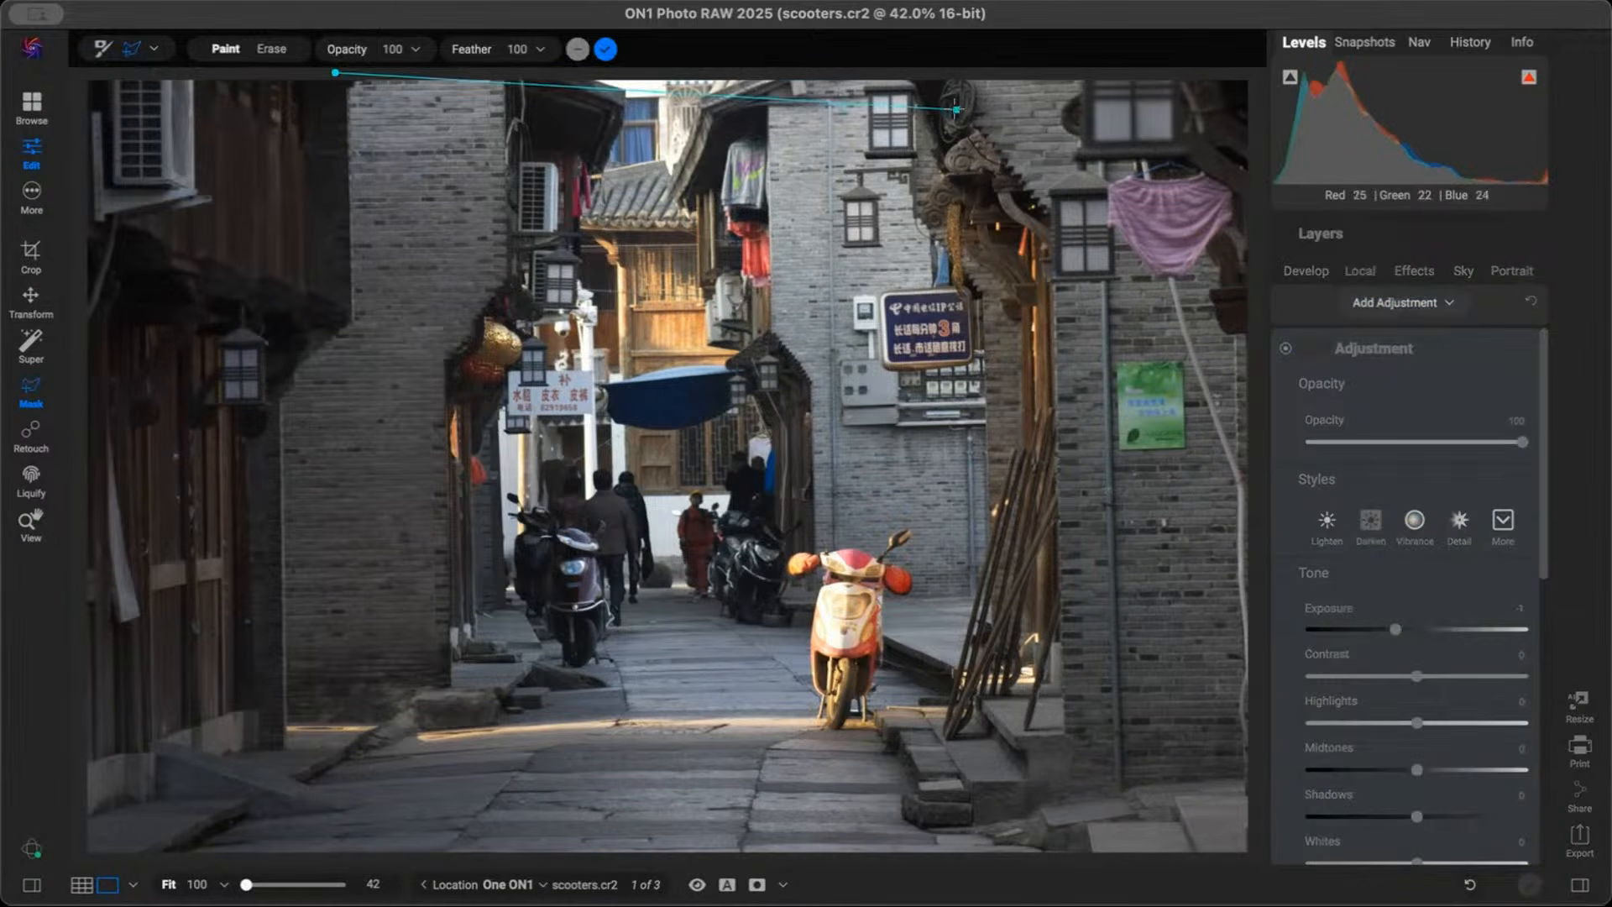
left_click(944, 71)
left_click(1064, 239)
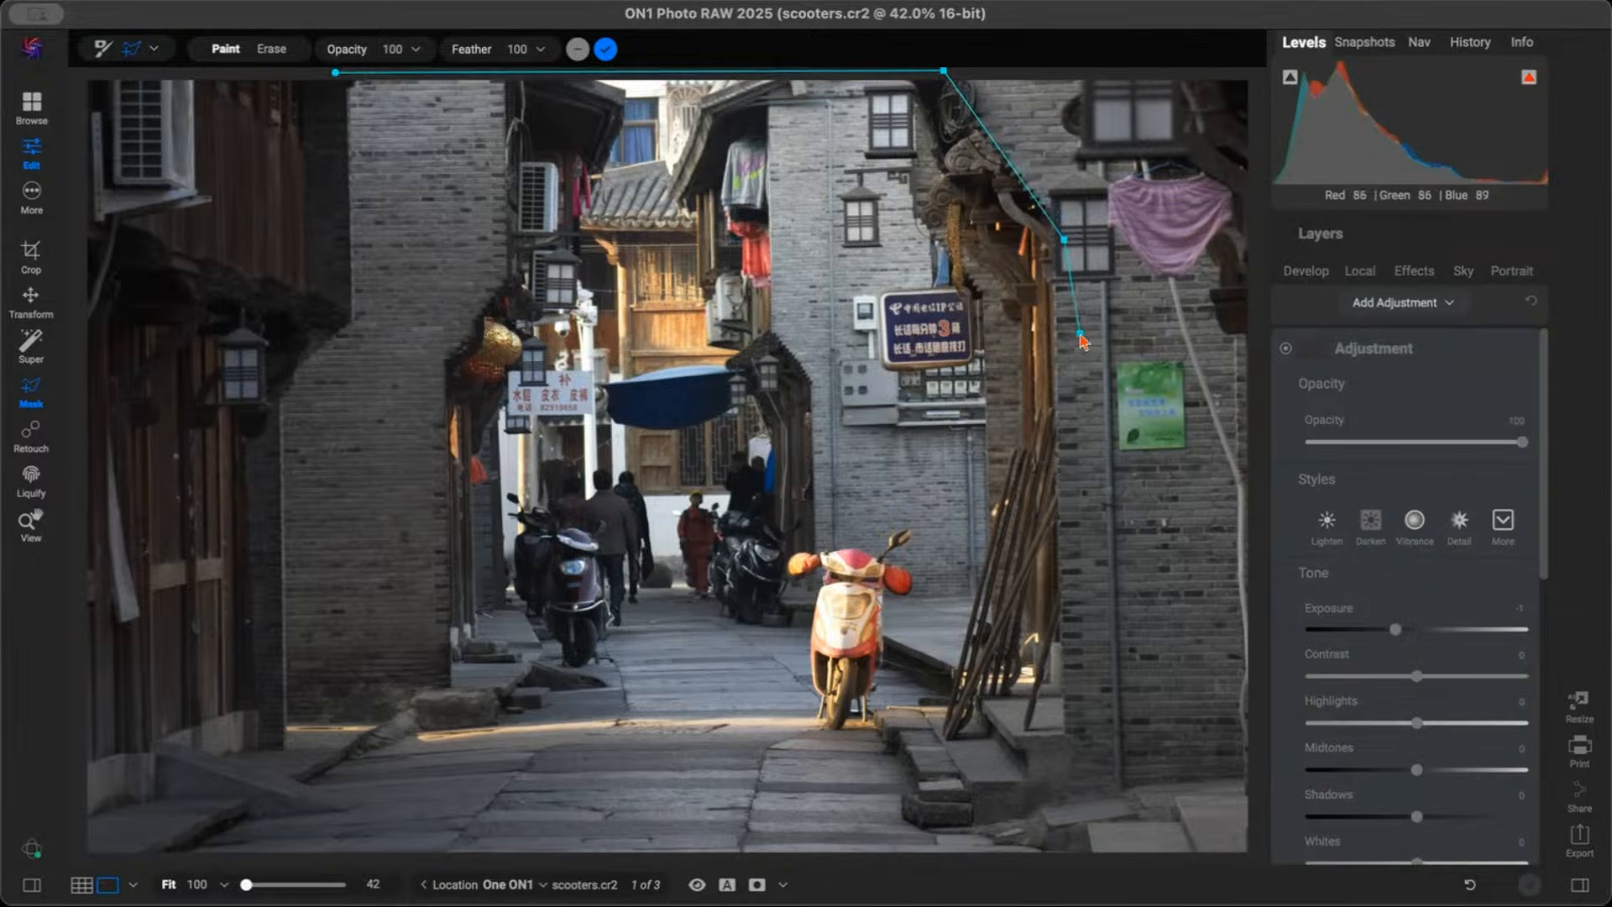
left_click(1079, 760)
left_click(853, 815)
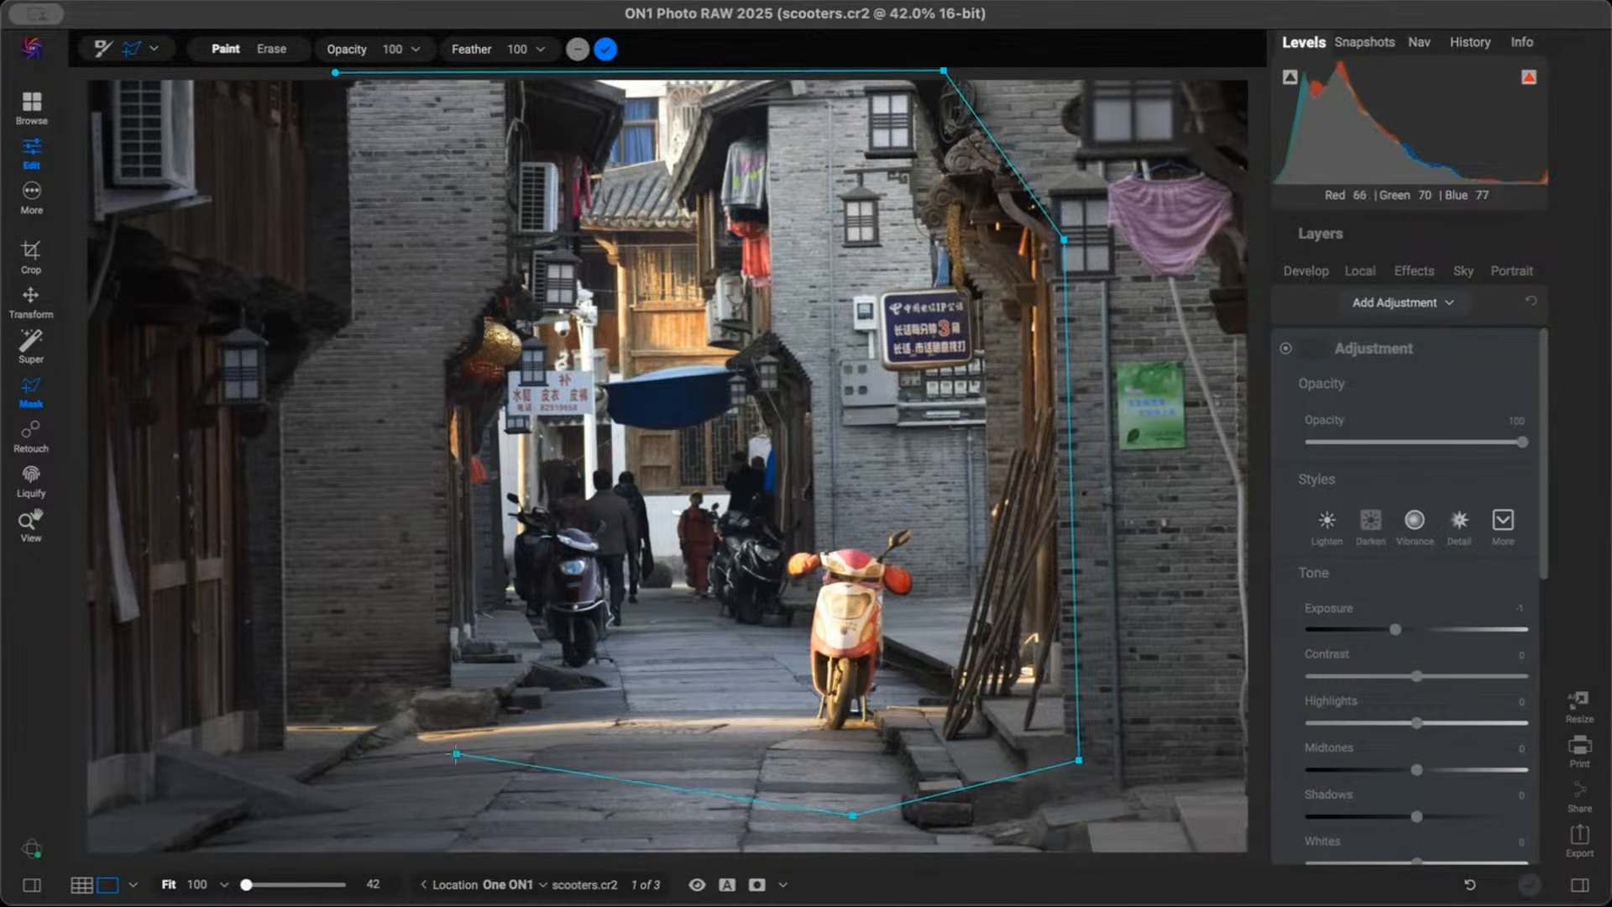
left_click(253, 792)
left_click(276, 408)
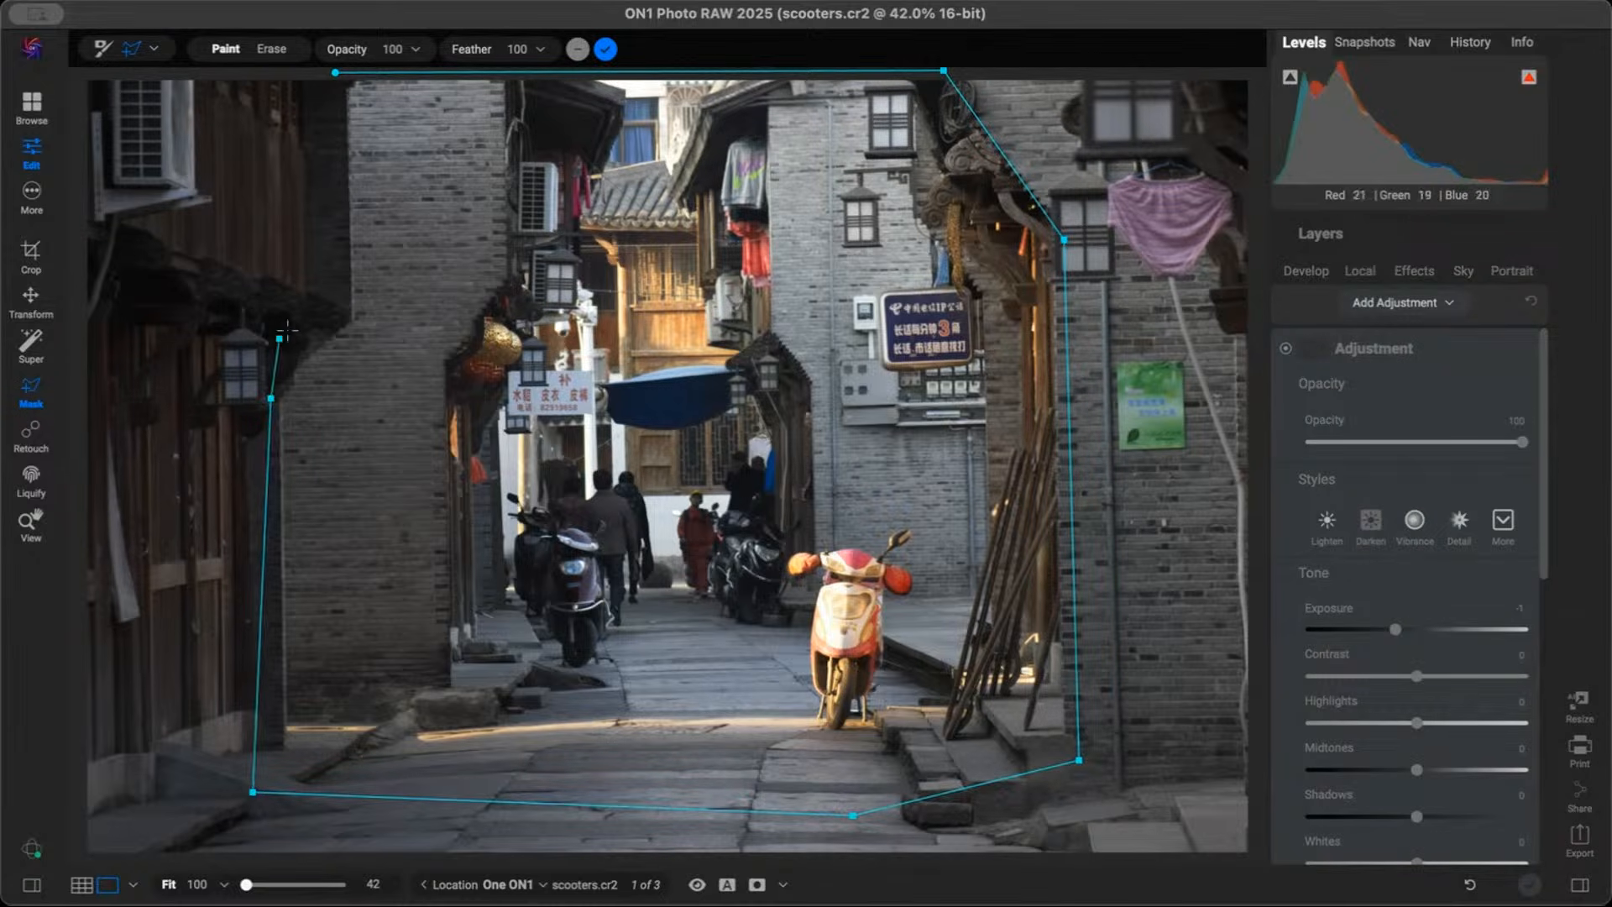
left_click(343, 311)
left_click(333, 155)
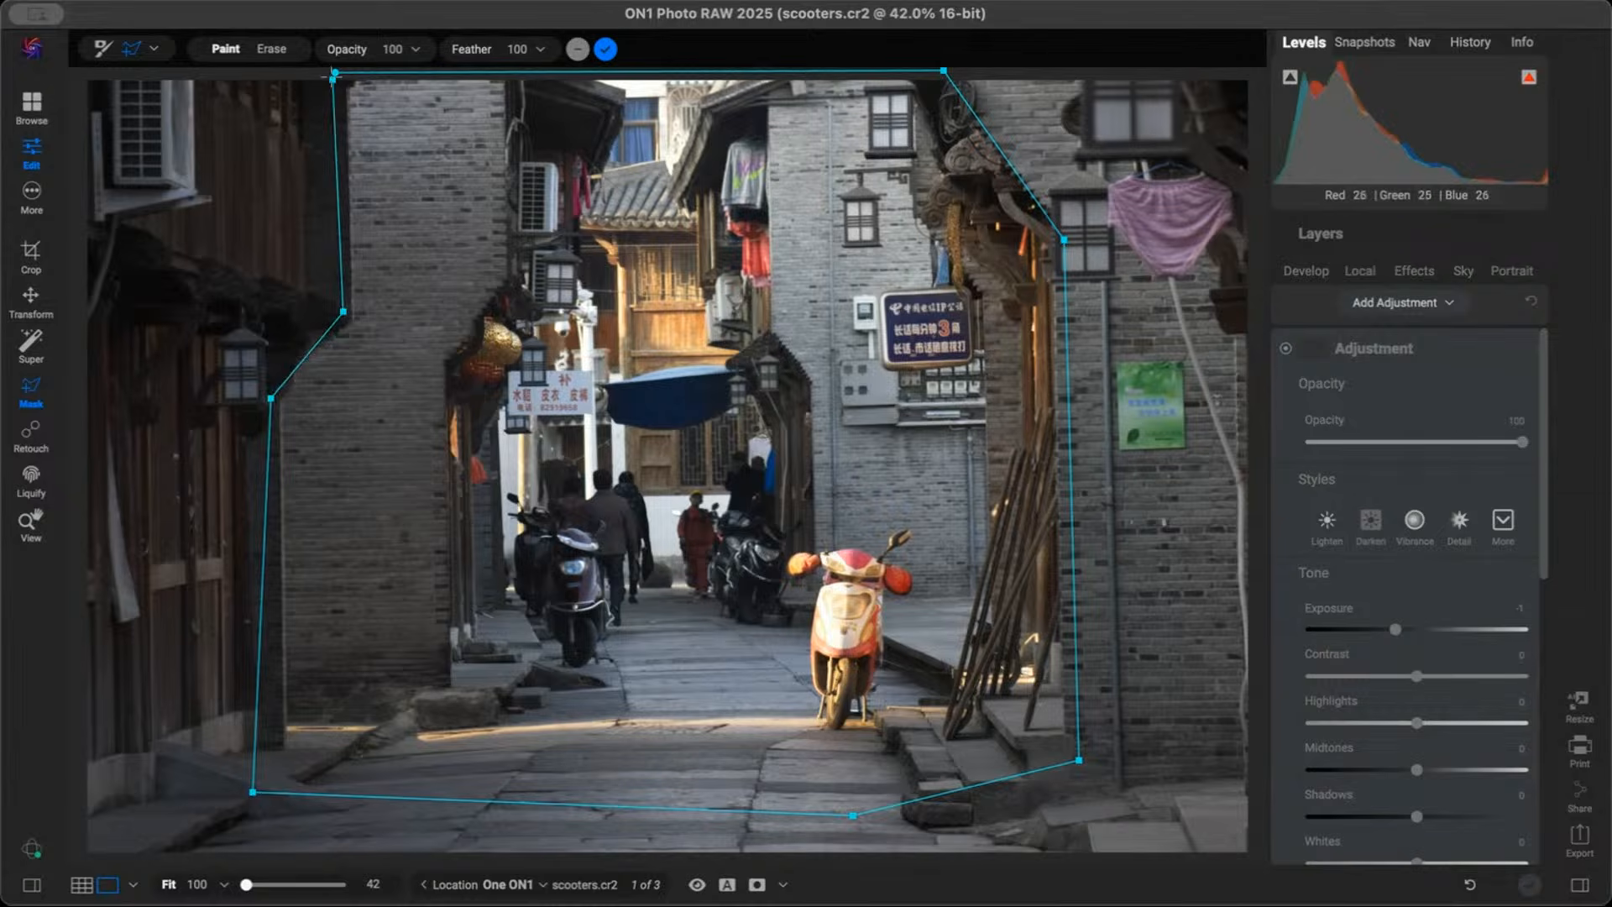
left_click(335, 73)
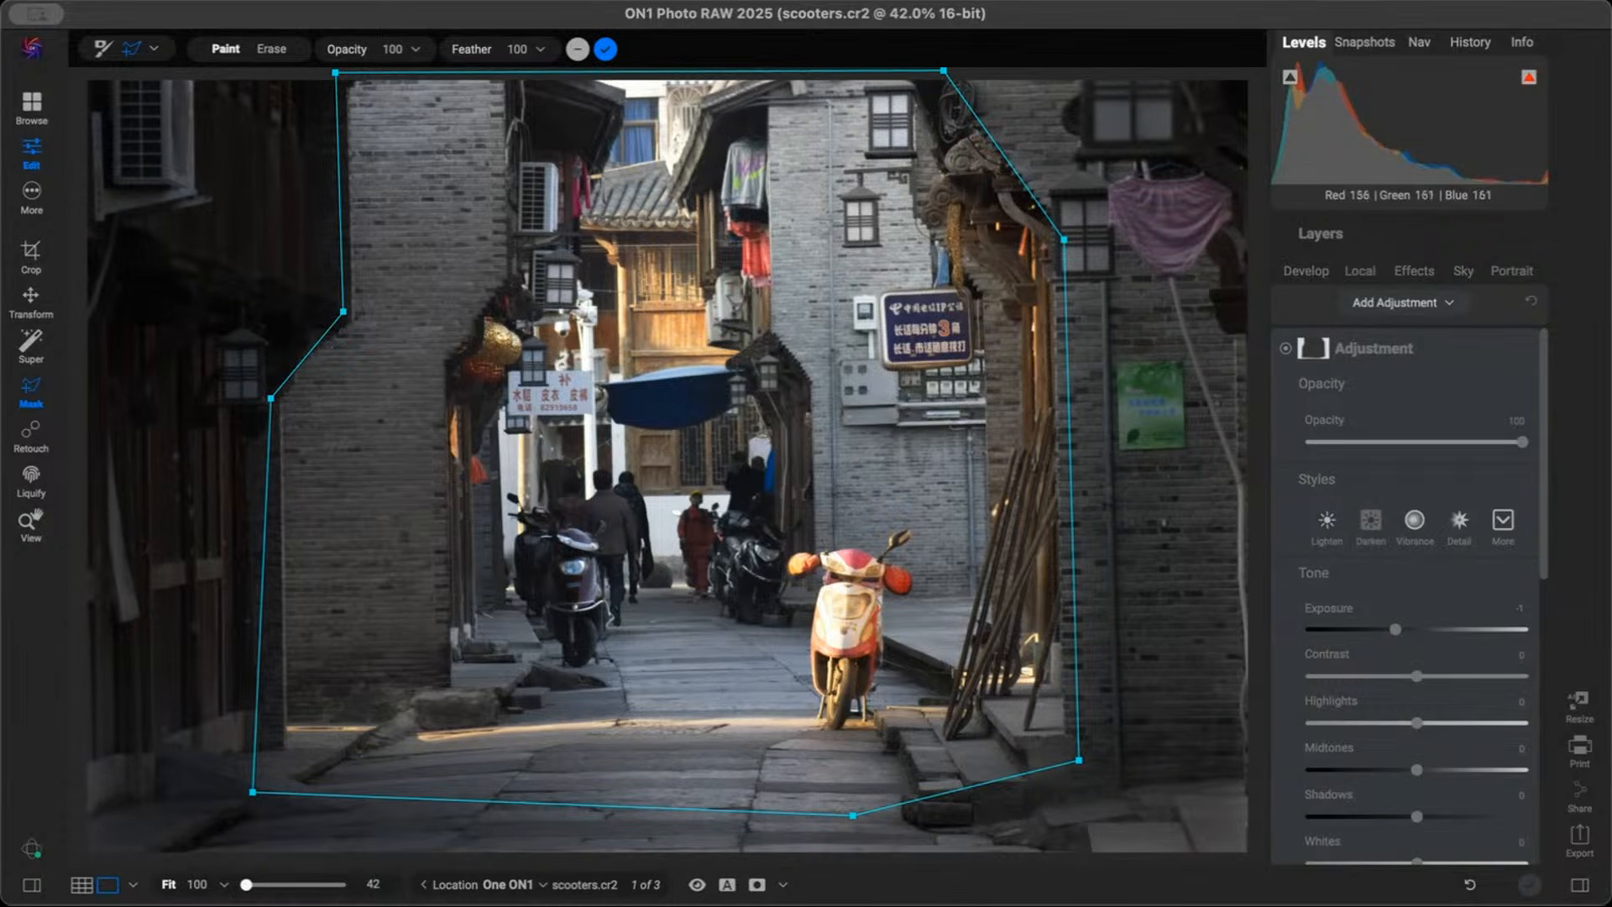
left_click(605, 48)
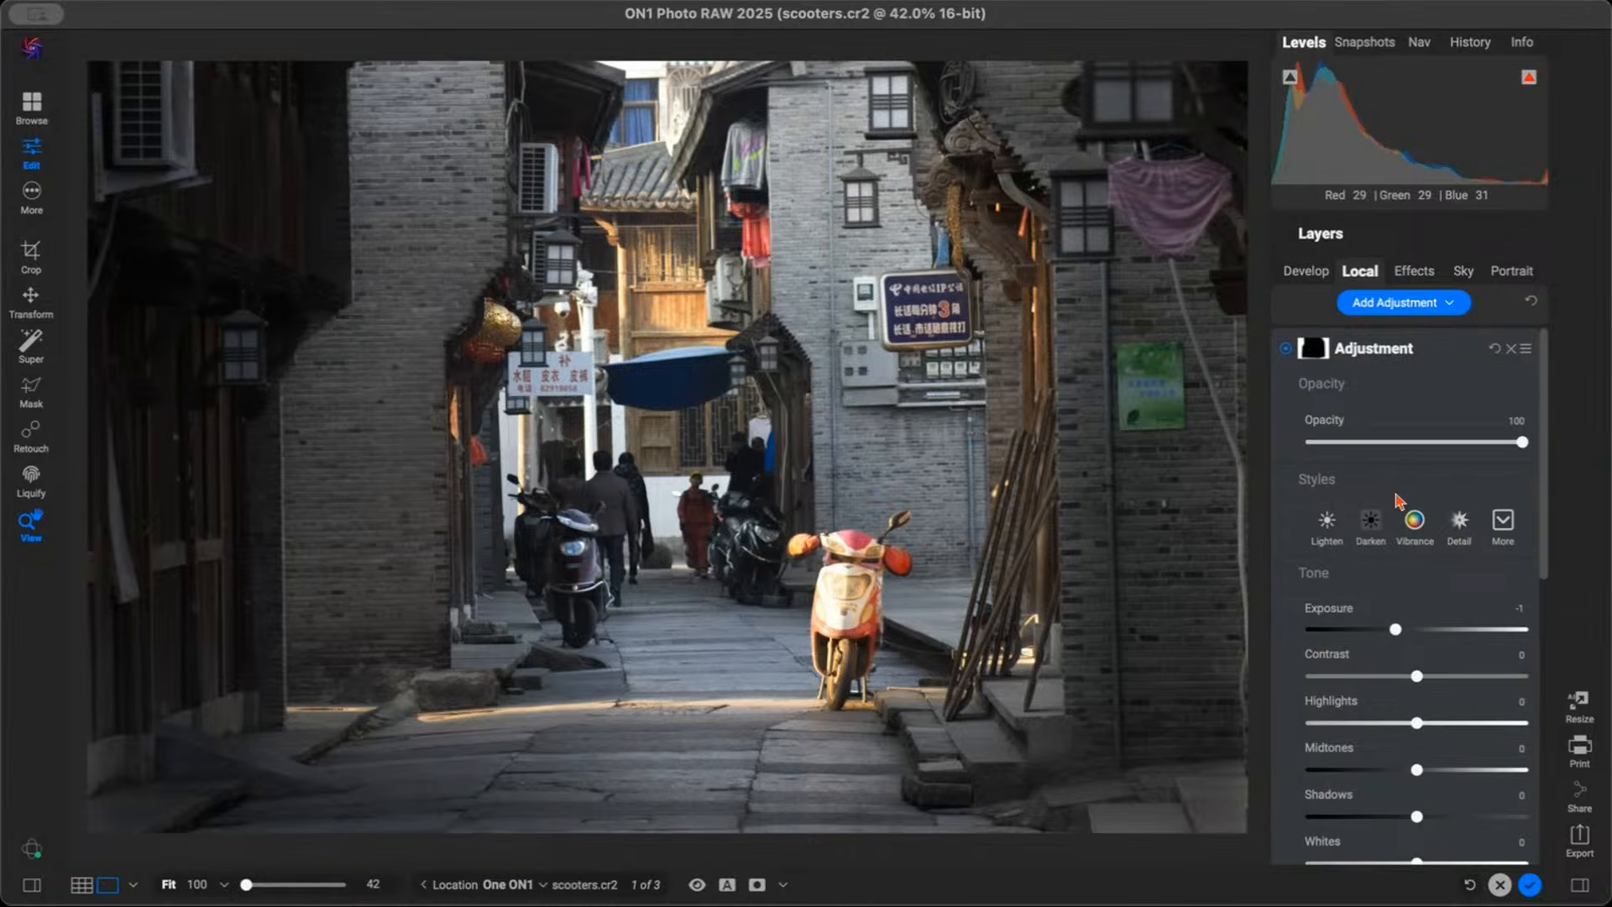
Set the outer-area adjustment's exposure to -1.6 and contrast to 20, then compare the photo with and without it
mouse_move(1392, 629)
left_mouse_down()
mouse_move(1338, 646)
mouse_move(1385, 651)
left_mouse_up()
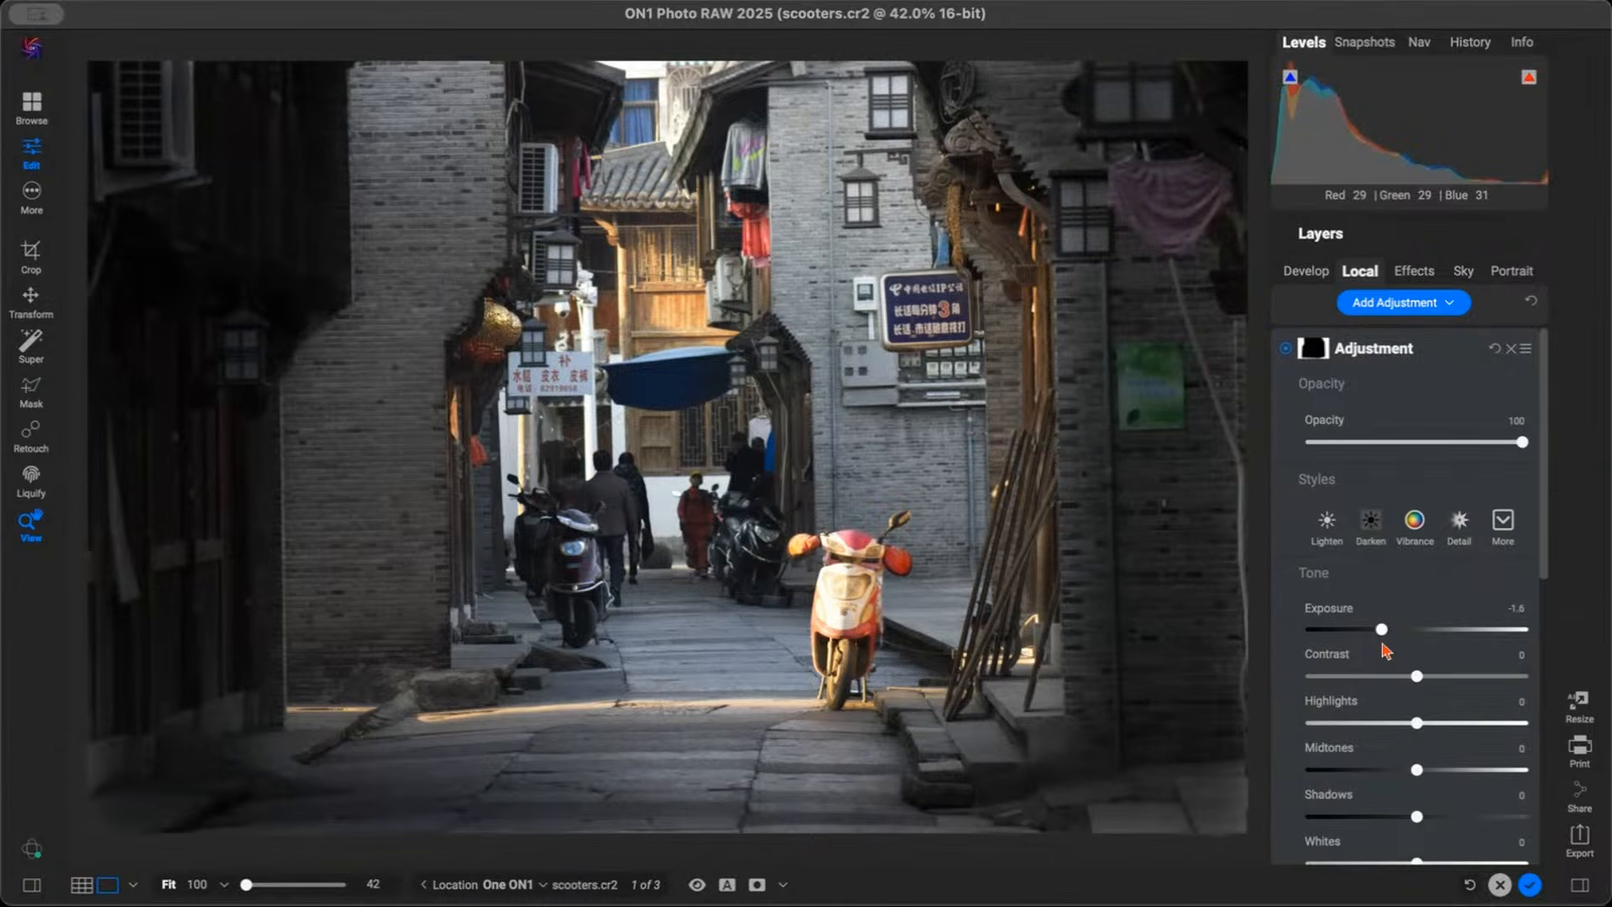
left_click_drag(1421, 682, 1440, 680)
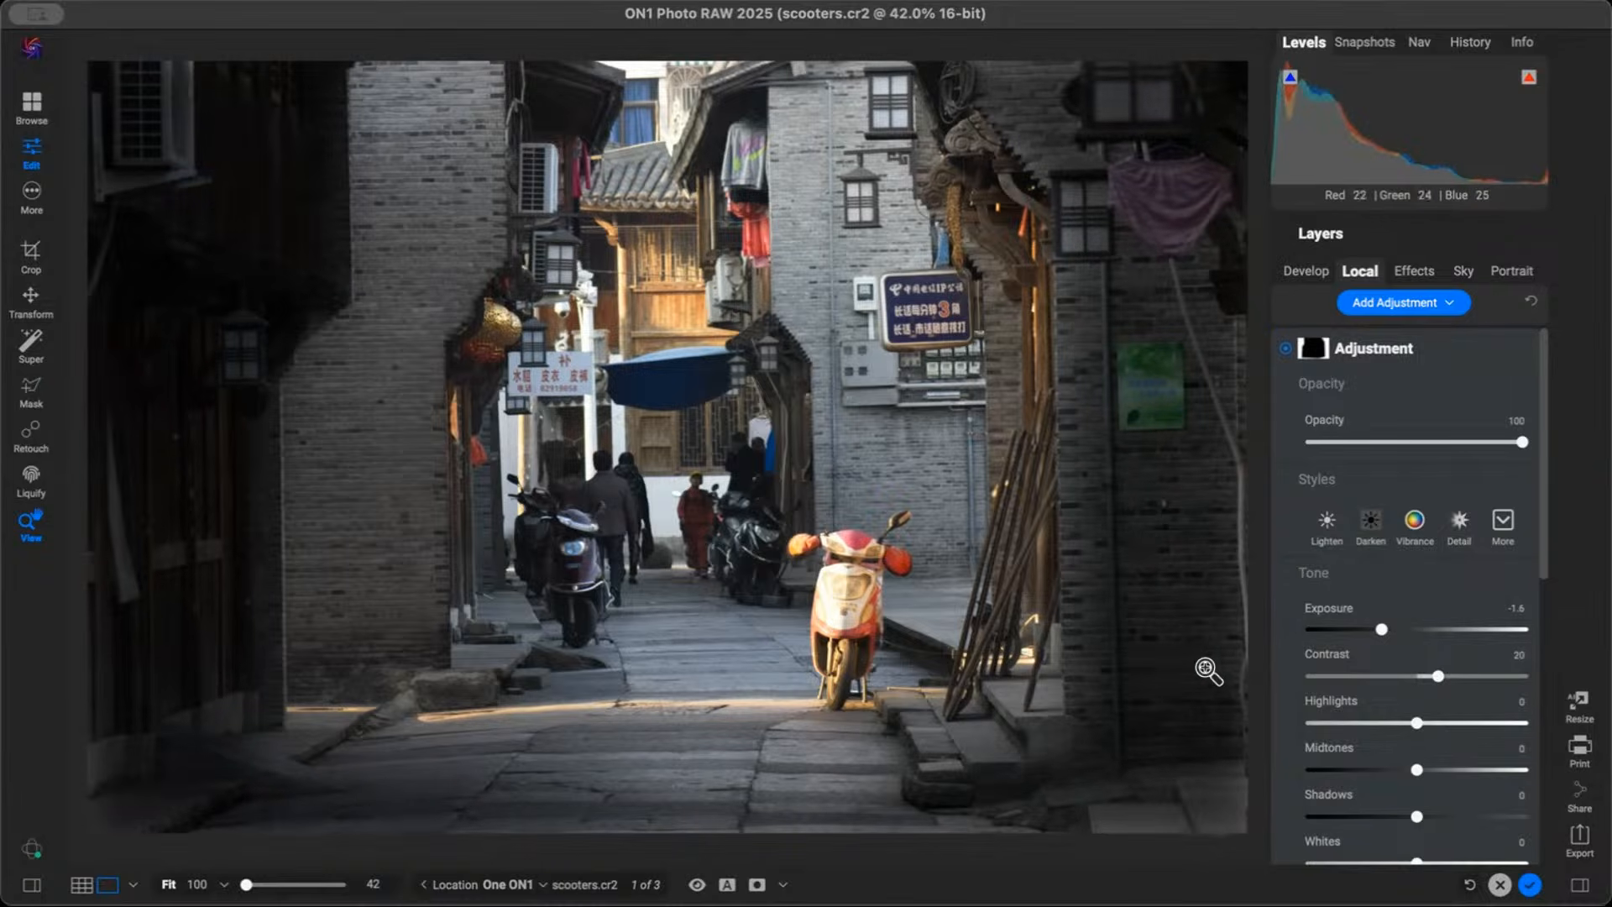
left_click(1286, 349)
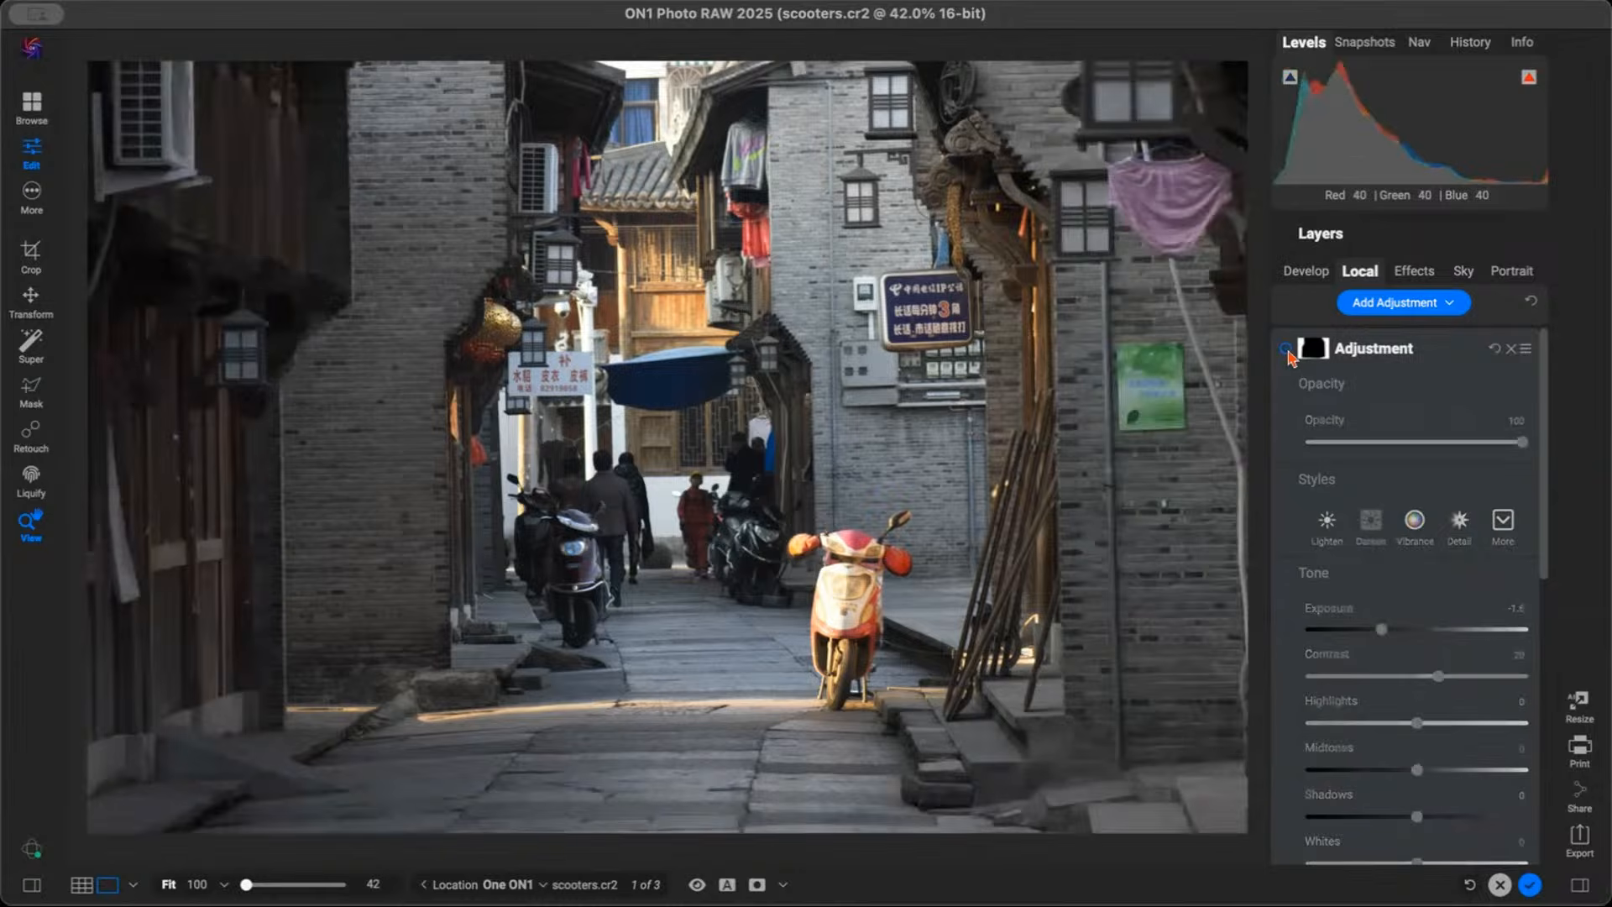
left_click(1286, 349)
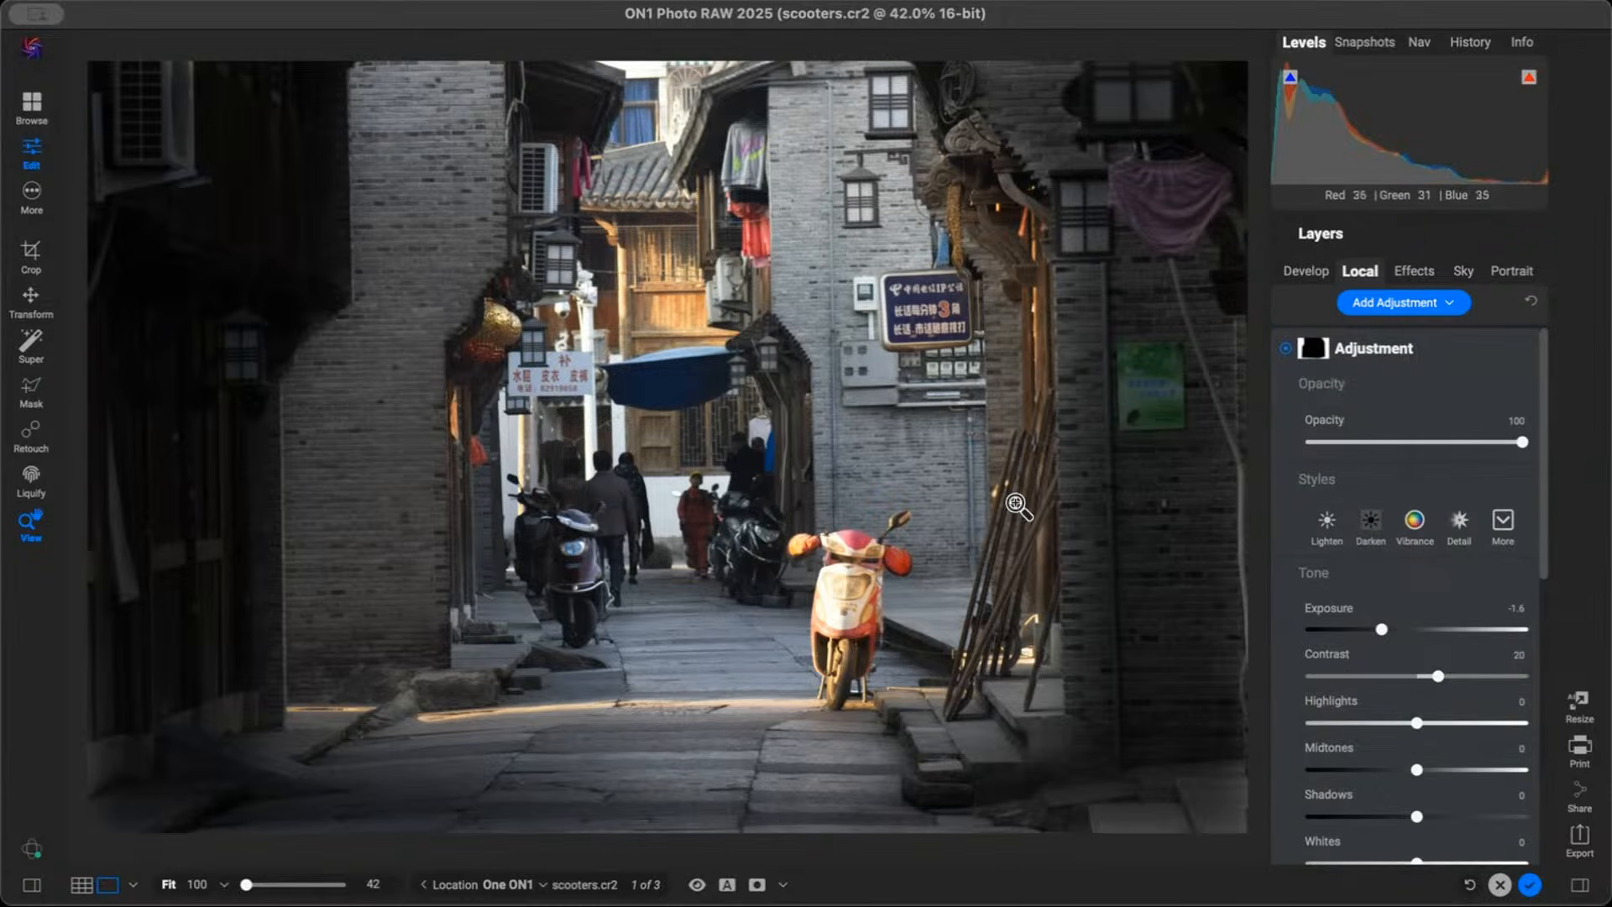
Add a second local adjustment with the Lighten style, paste a copy of the first adjustment's mask into it and invert it in mask view
left_click(1312, 348)
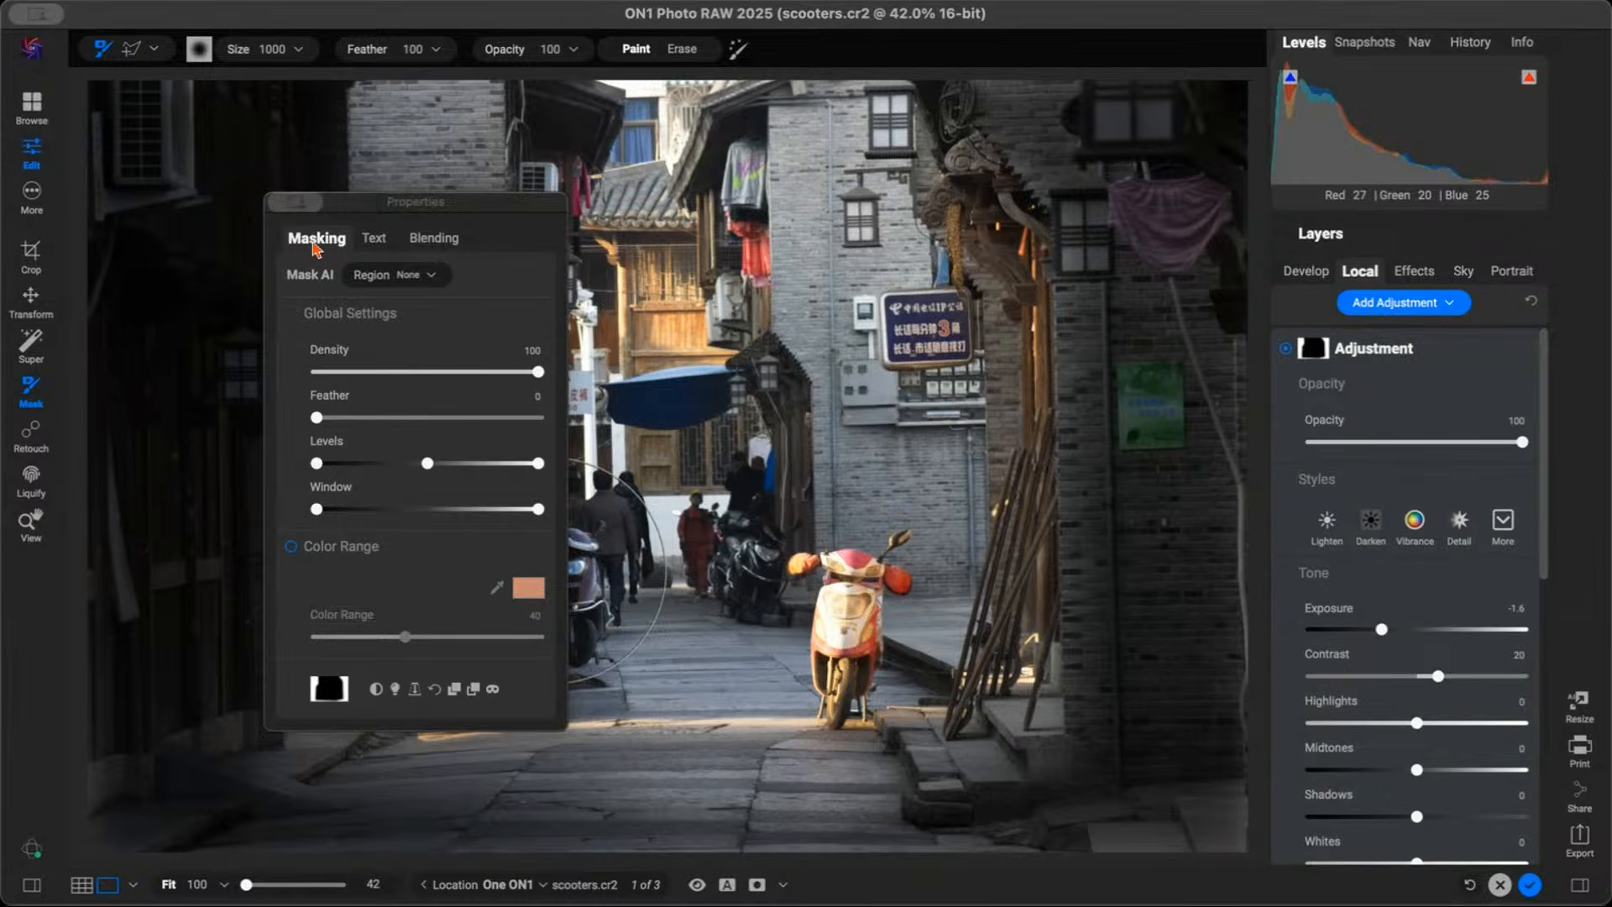
left_click(1385, 304)
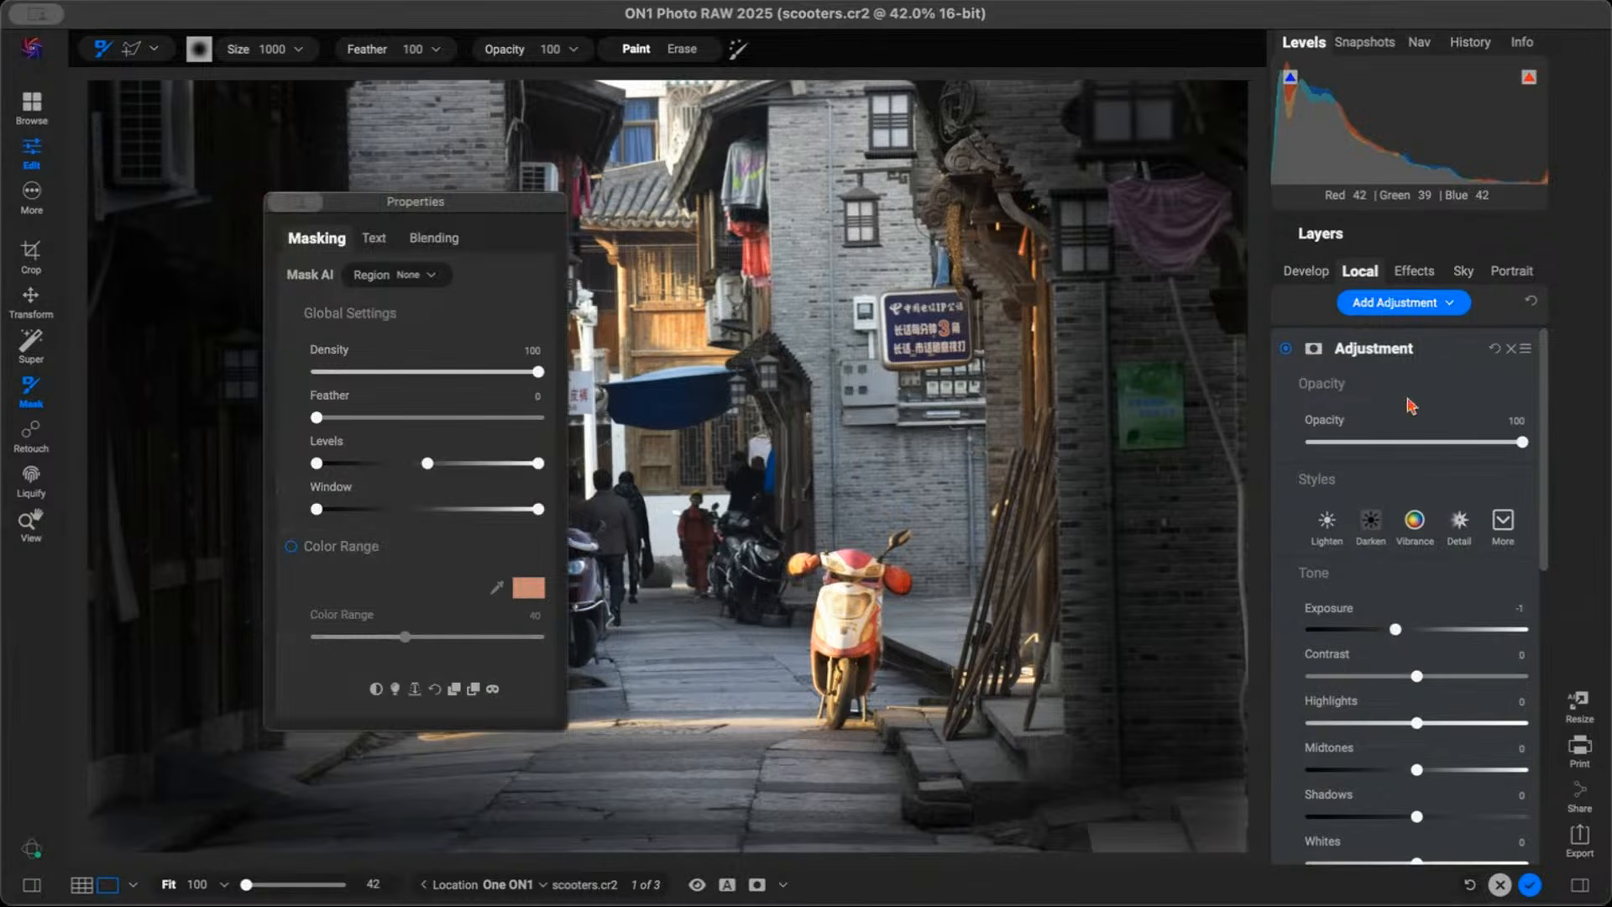
left_click(1325, 527)
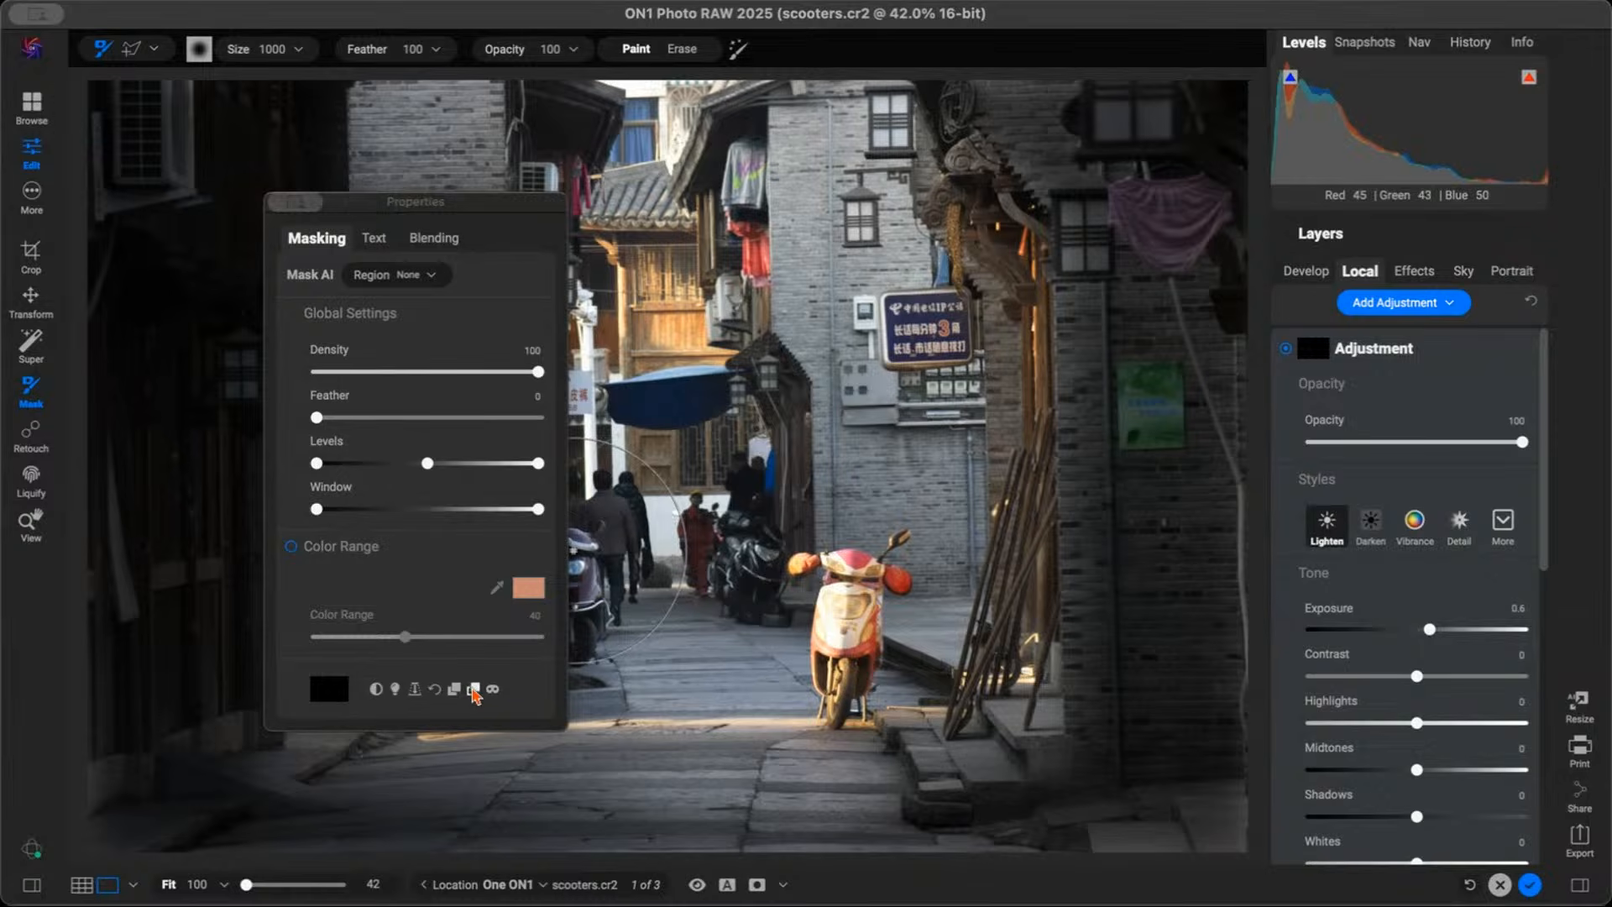
left_click(474, 689)
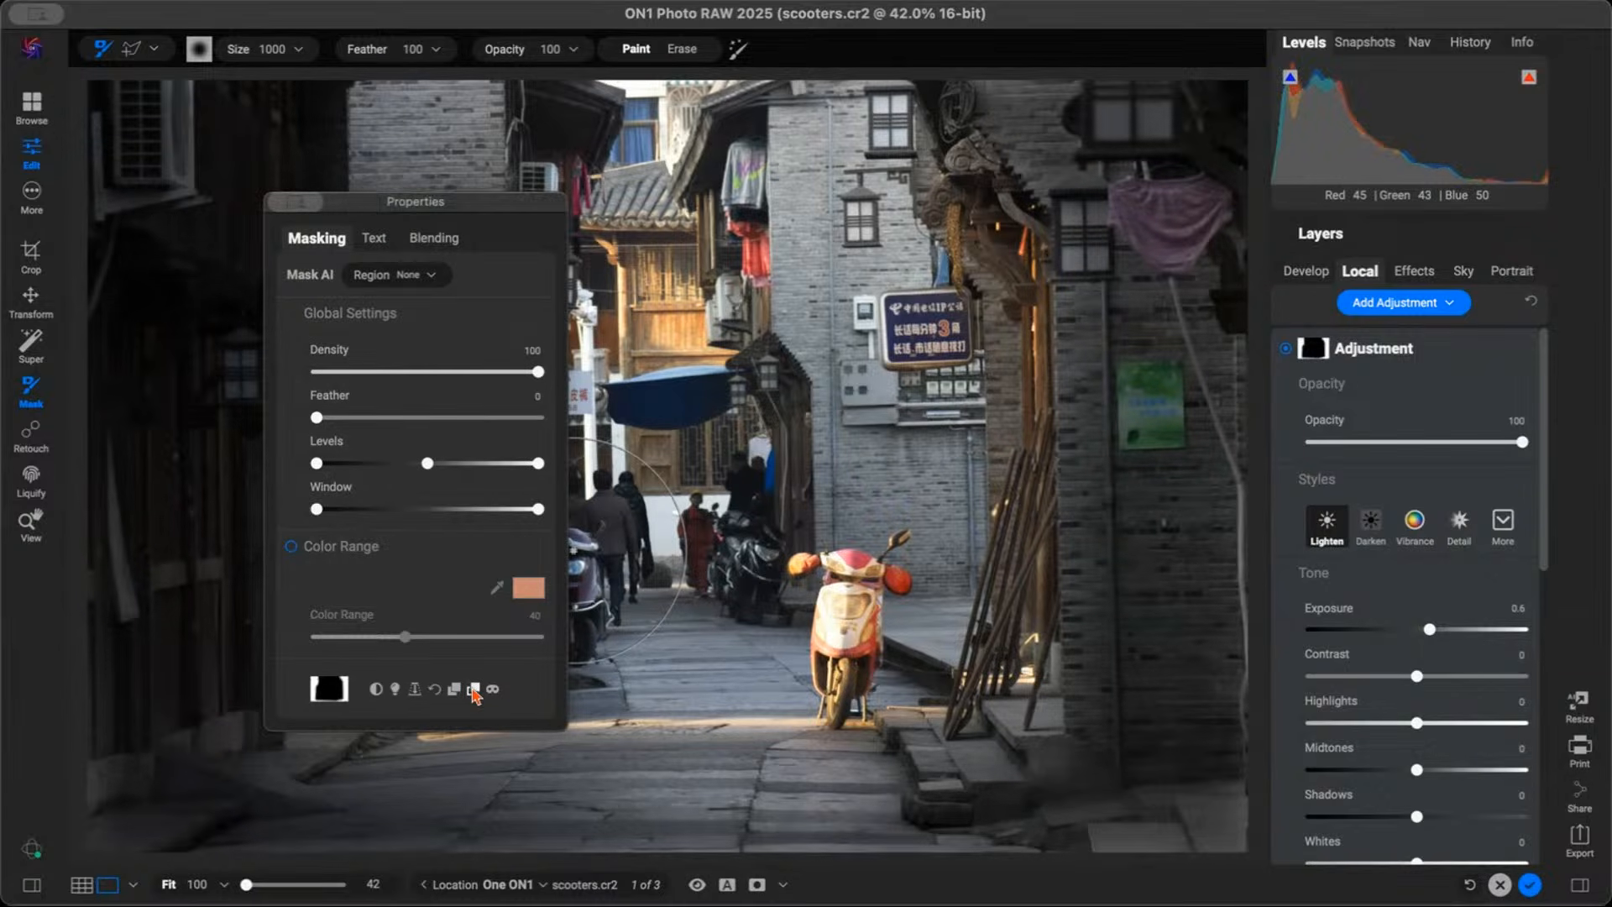
left_click(493, 690)
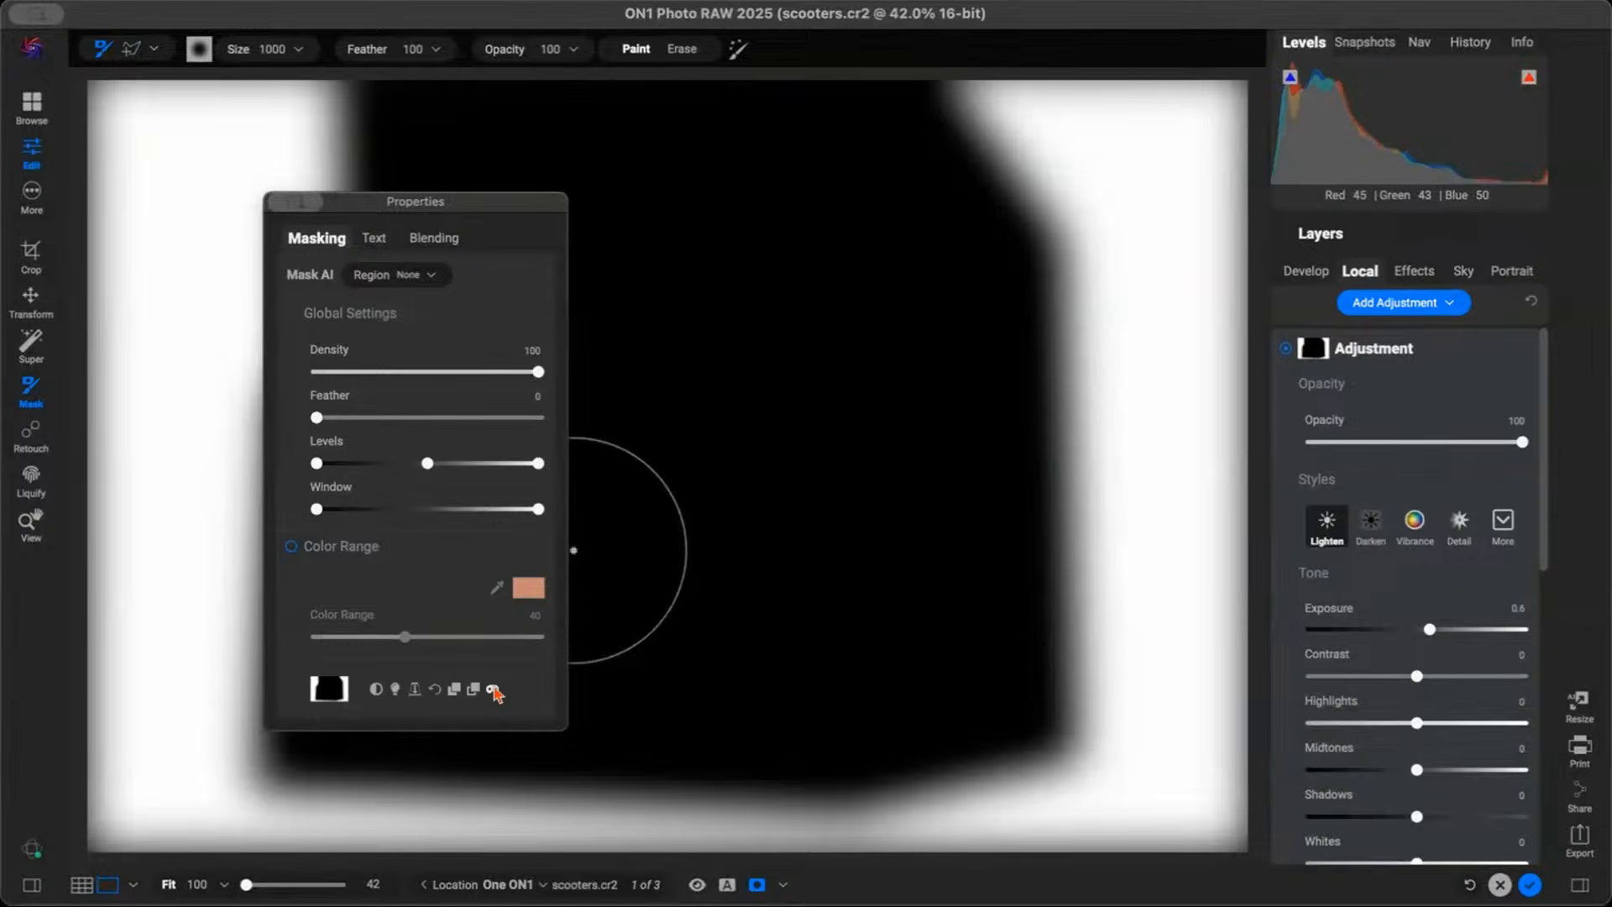
left_click(377, 691)
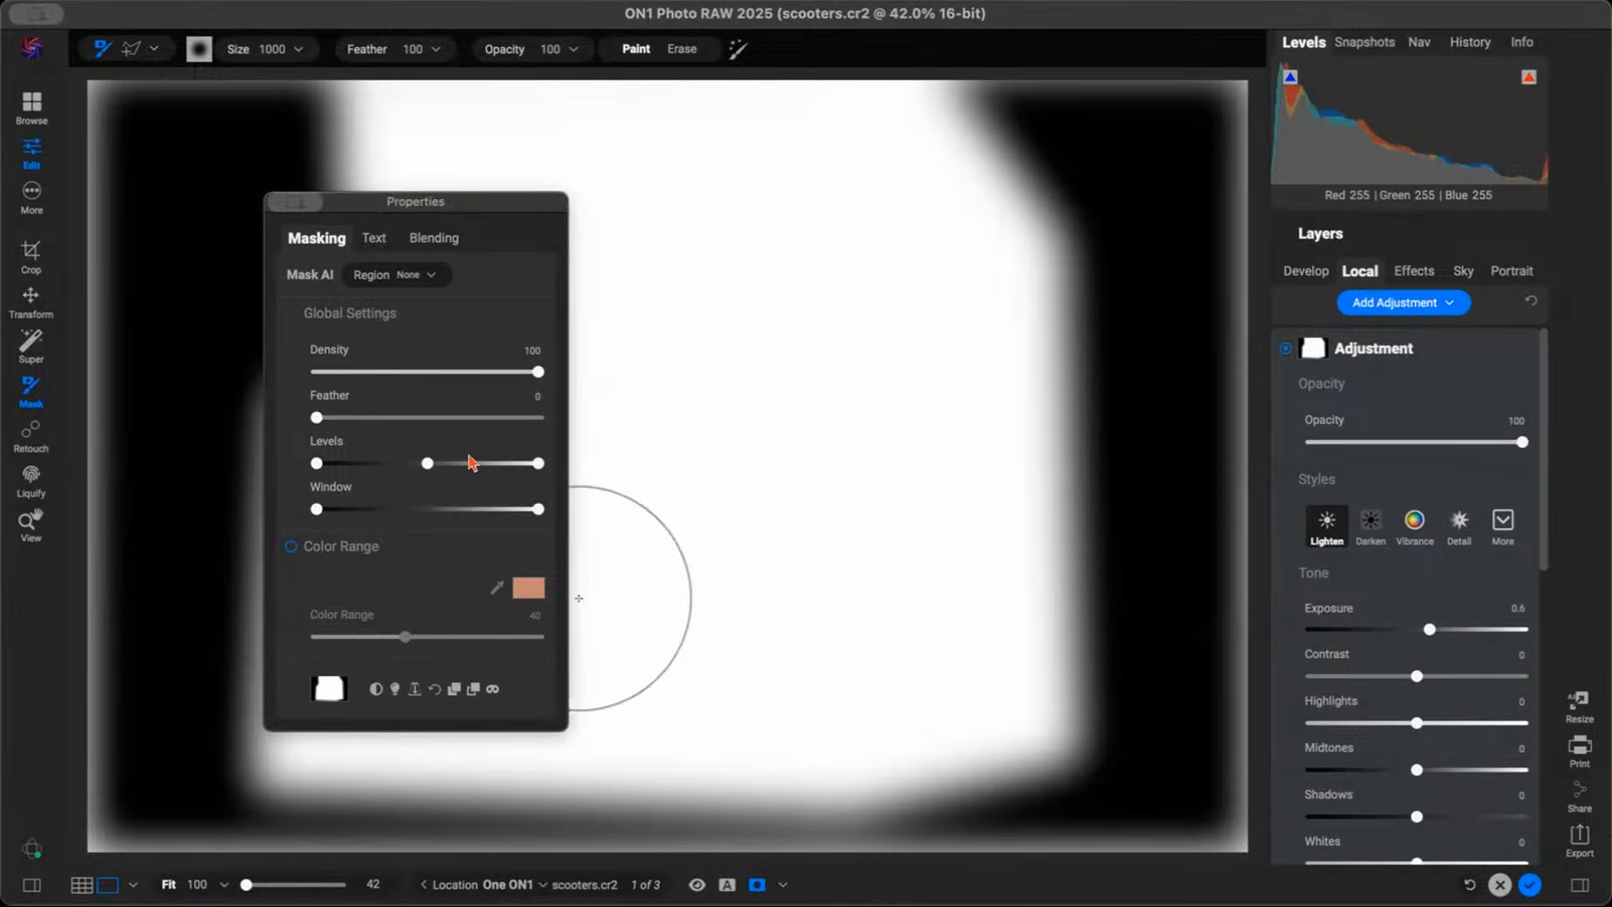
Erase the gray fringe along the photo's outer edges from the mask, using brush size 600 along the lower edge, and return to the photo view
key("x")
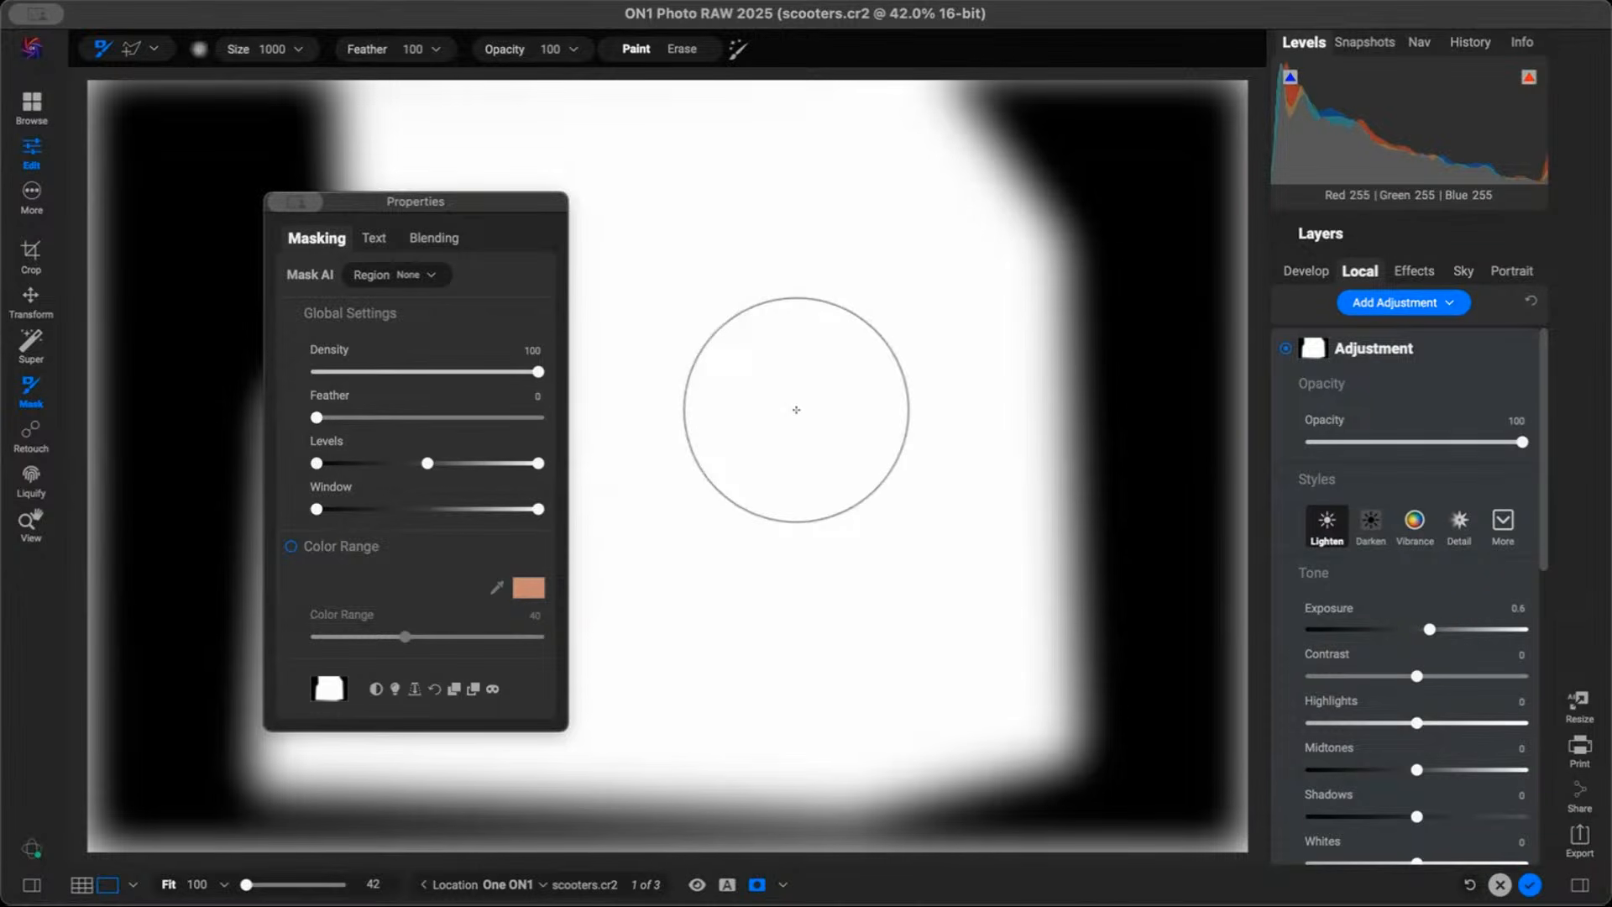
key("x")
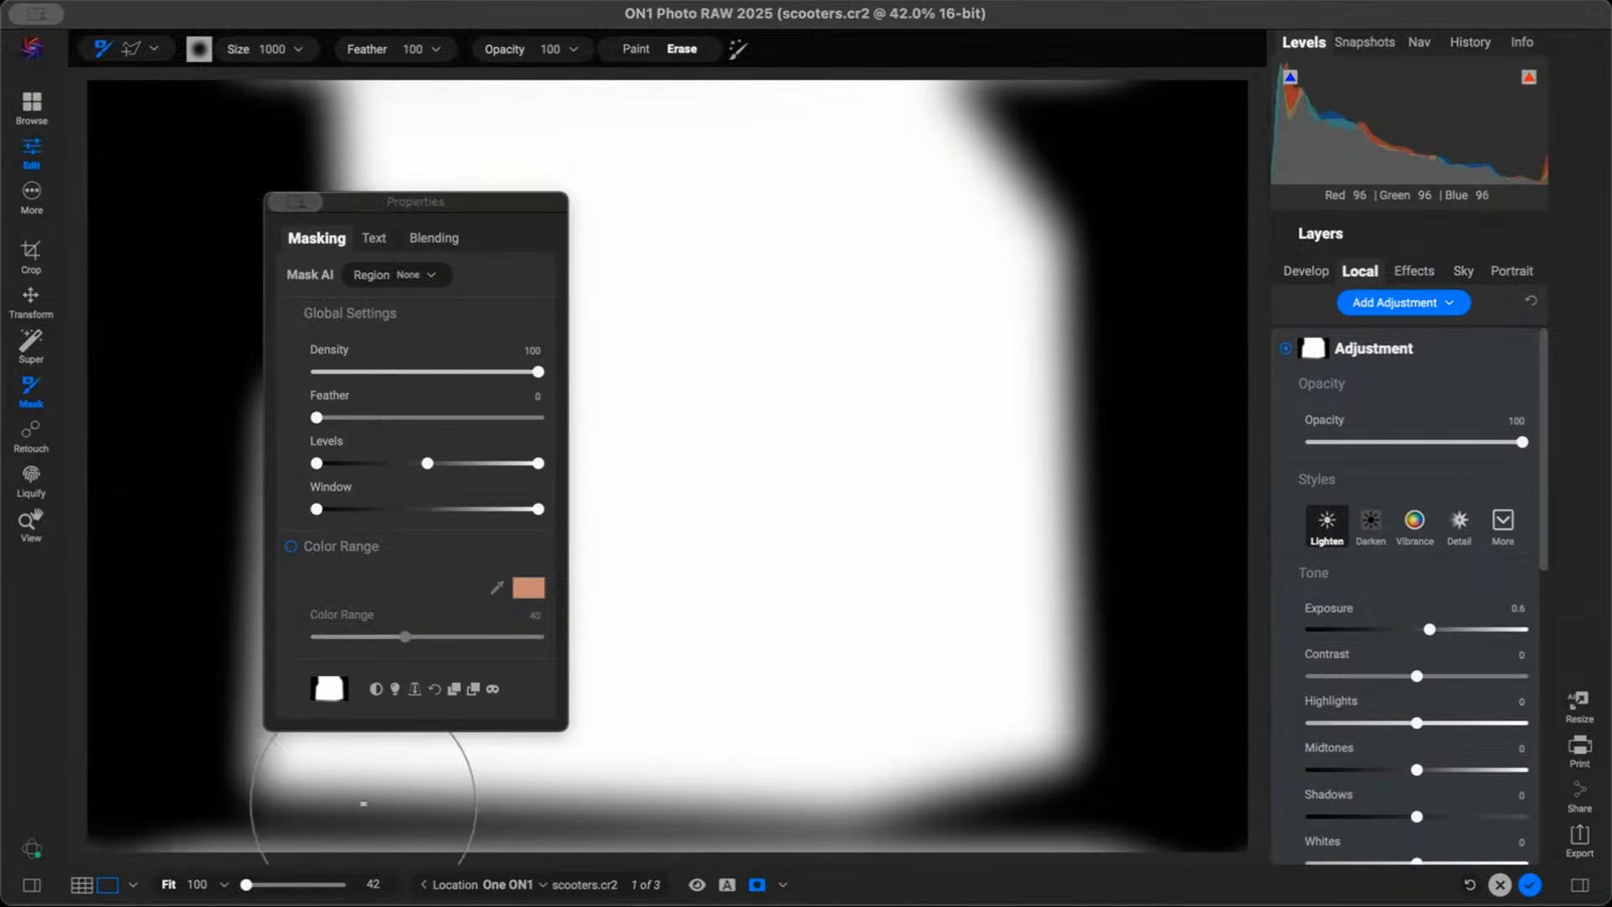
key("[")
key("[")
key("[")
key("[")
mouse_move(194, 829)
left_mouse_down()
mouse_move(641, 886)
mouse_move(1117, 877)
mouse_move(901, 899)
left_mouse_up()
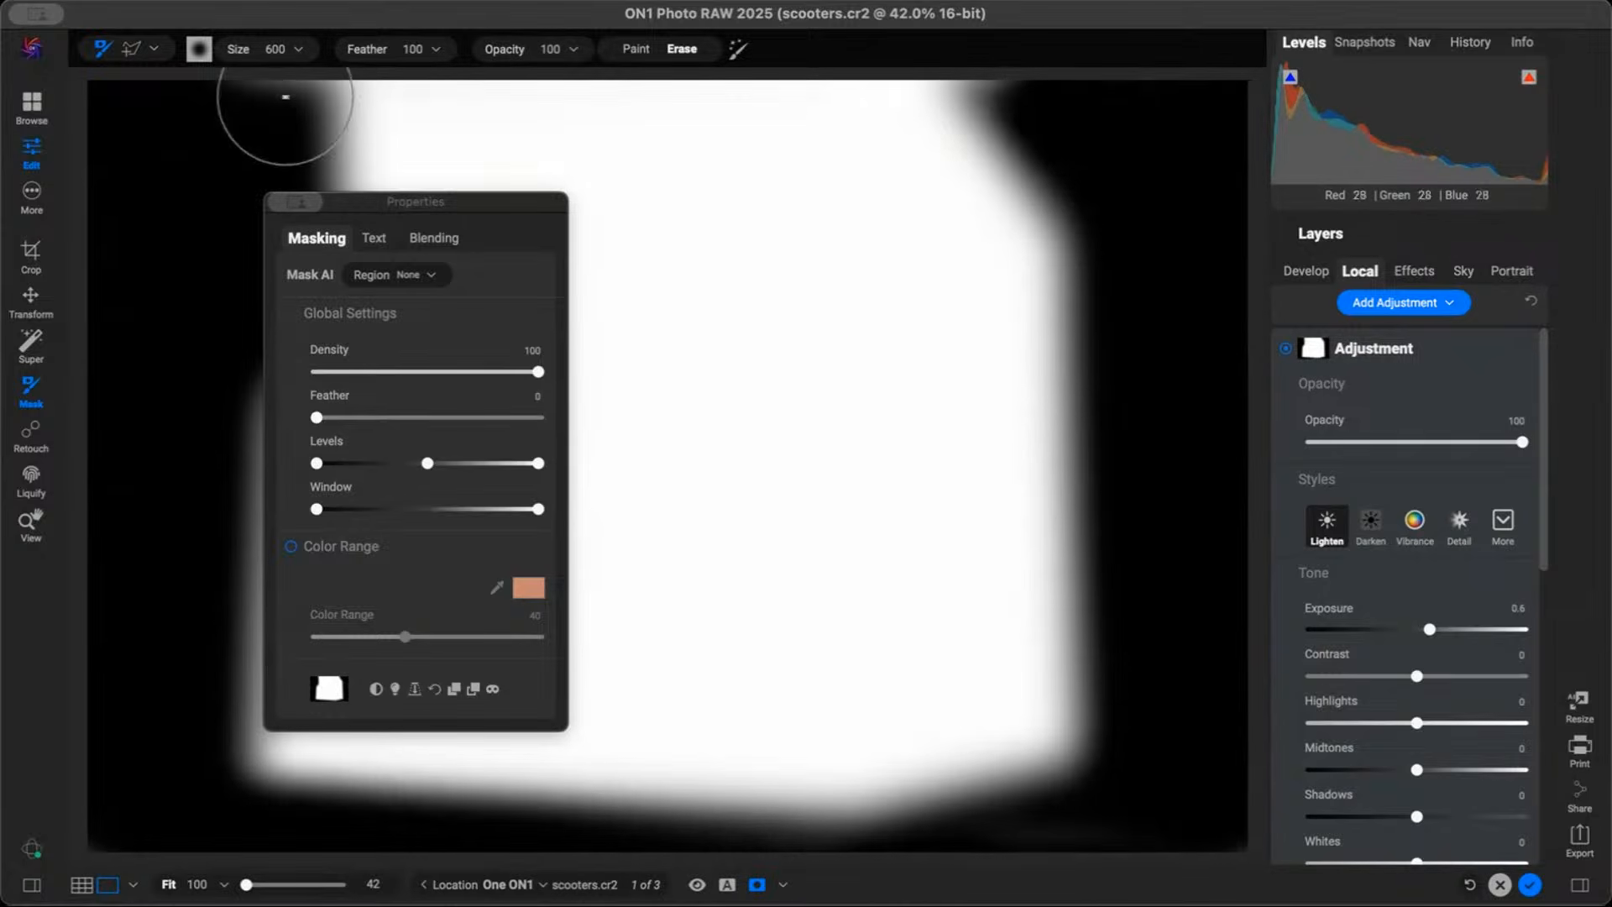
left_click(493, 689)
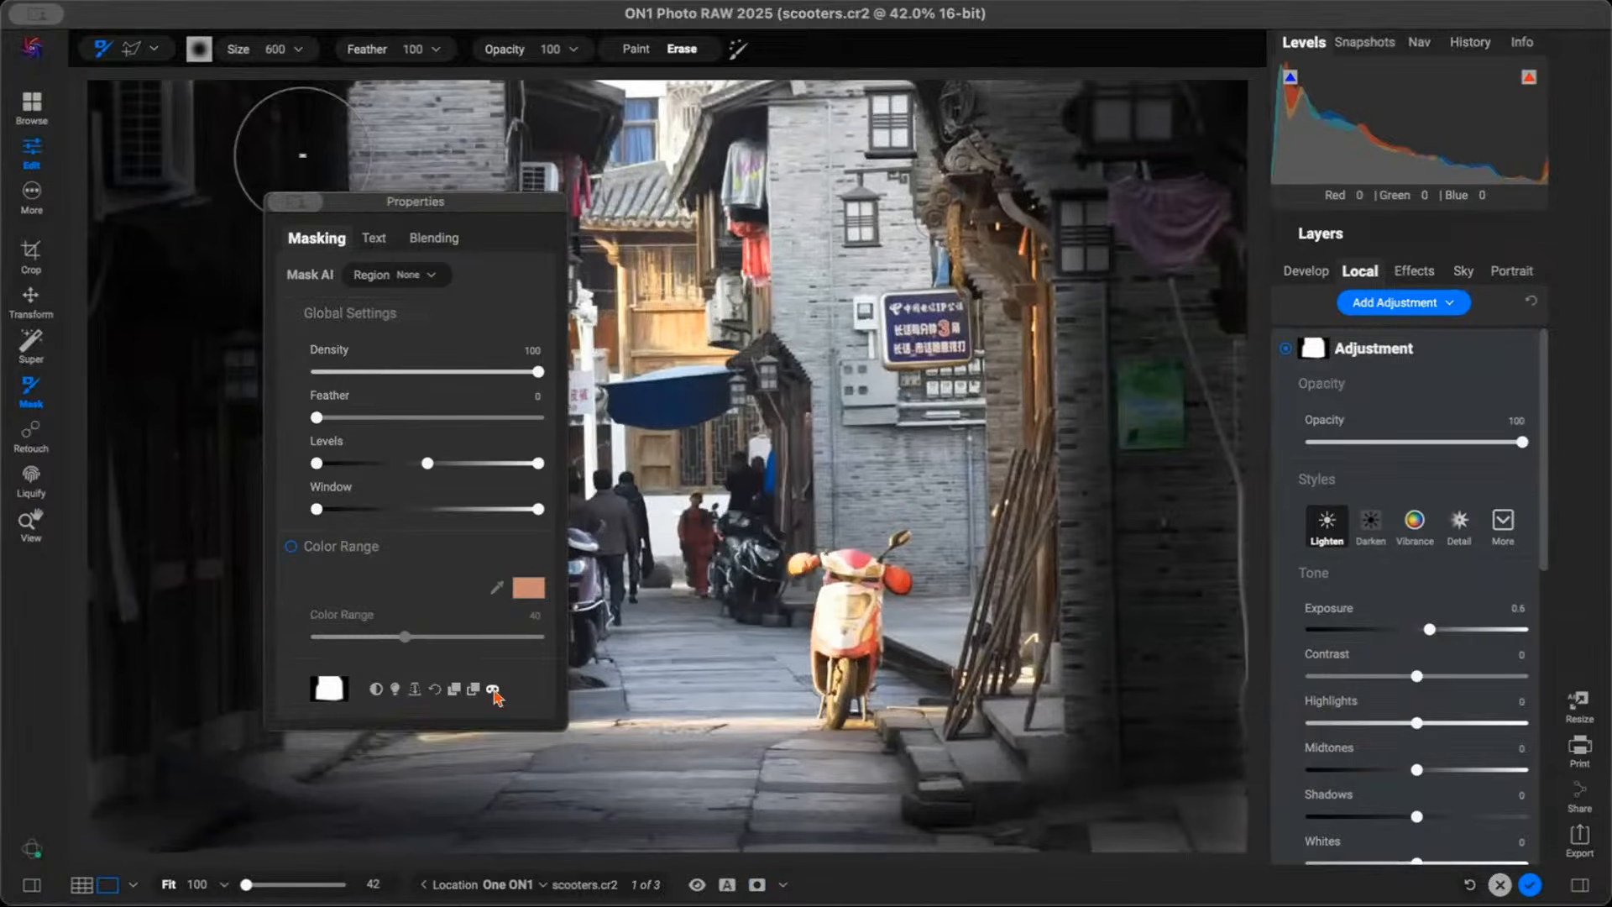
Leave masking and compare the scooter photo with and without the lightening adjustment
key("z")
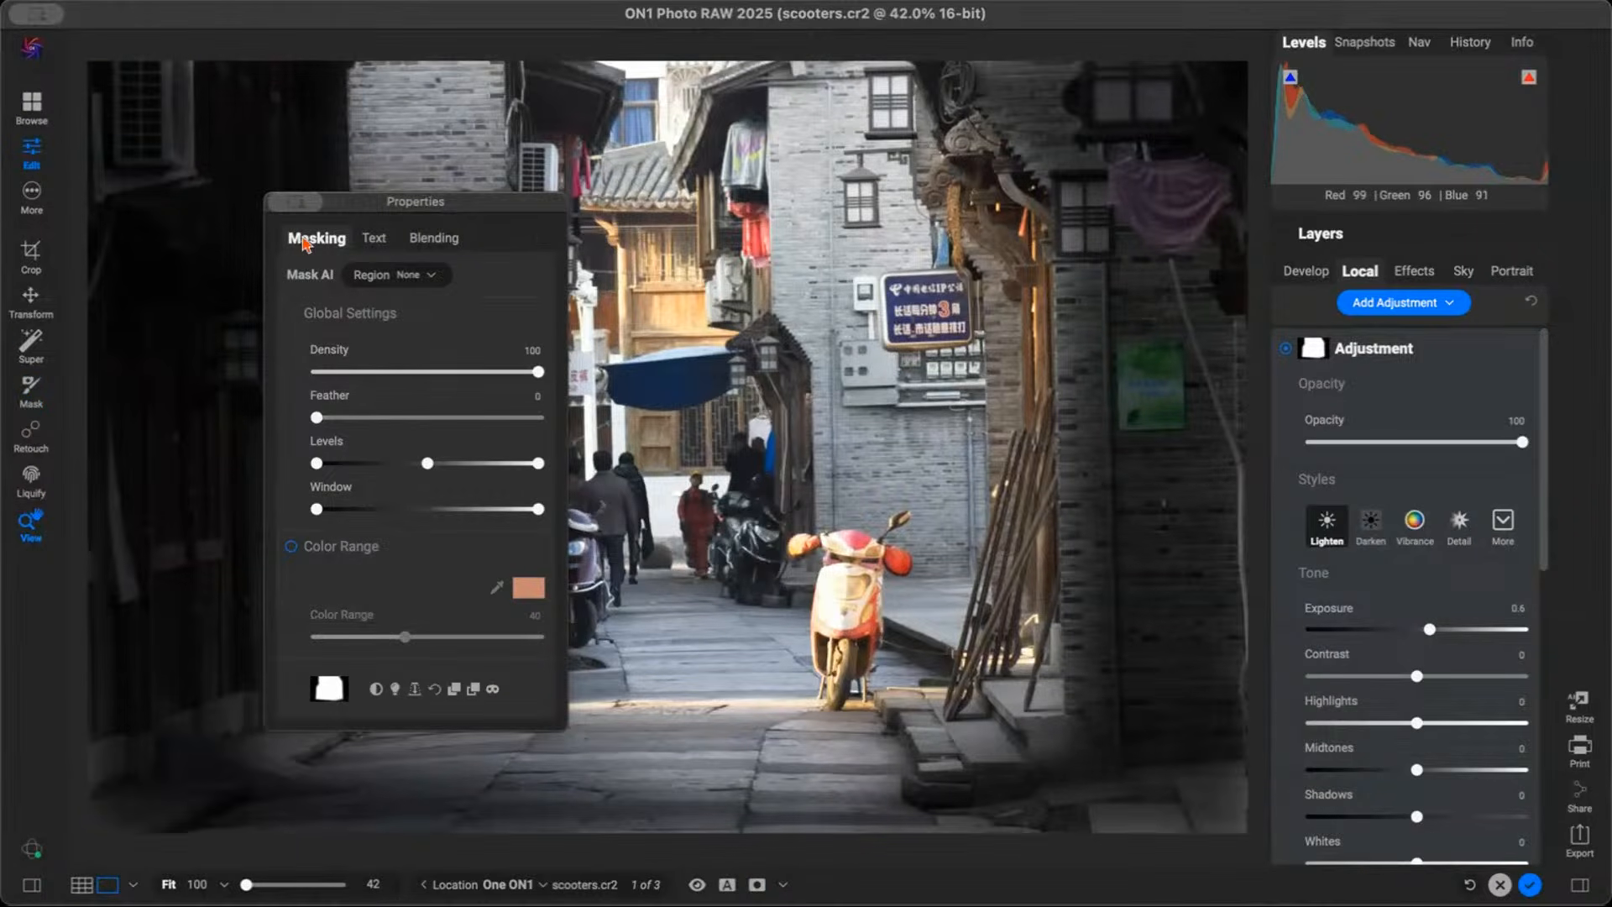
left_click(1287, 349)
left_click(1289, 350)
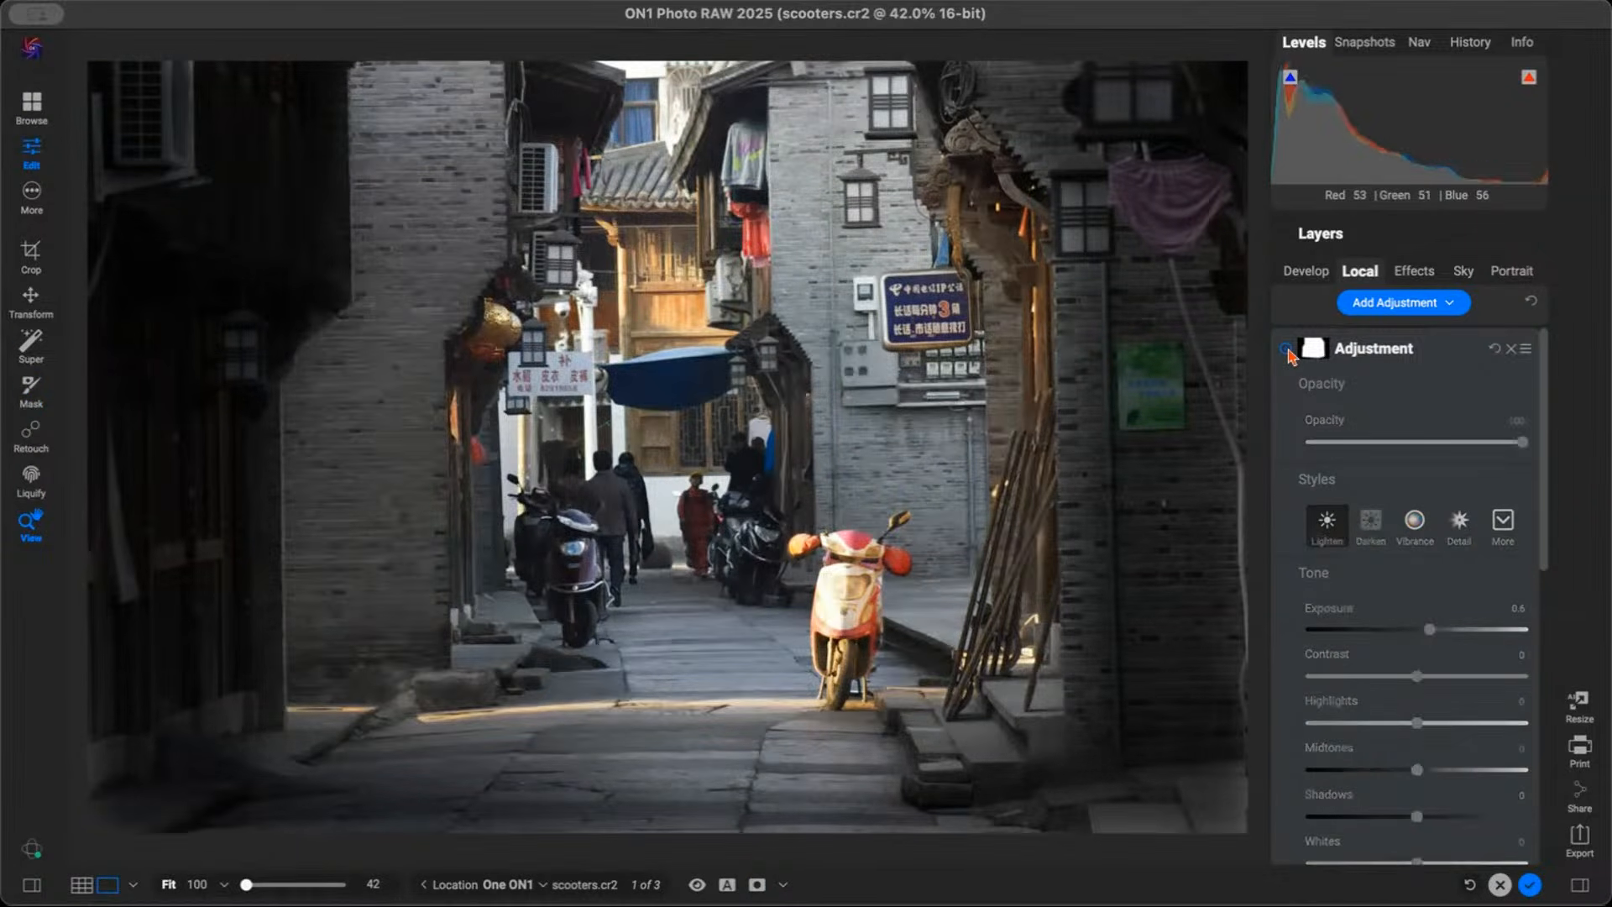
left_click(1289, 350)
left_click(1289, 350)
left_click(1288, 350)
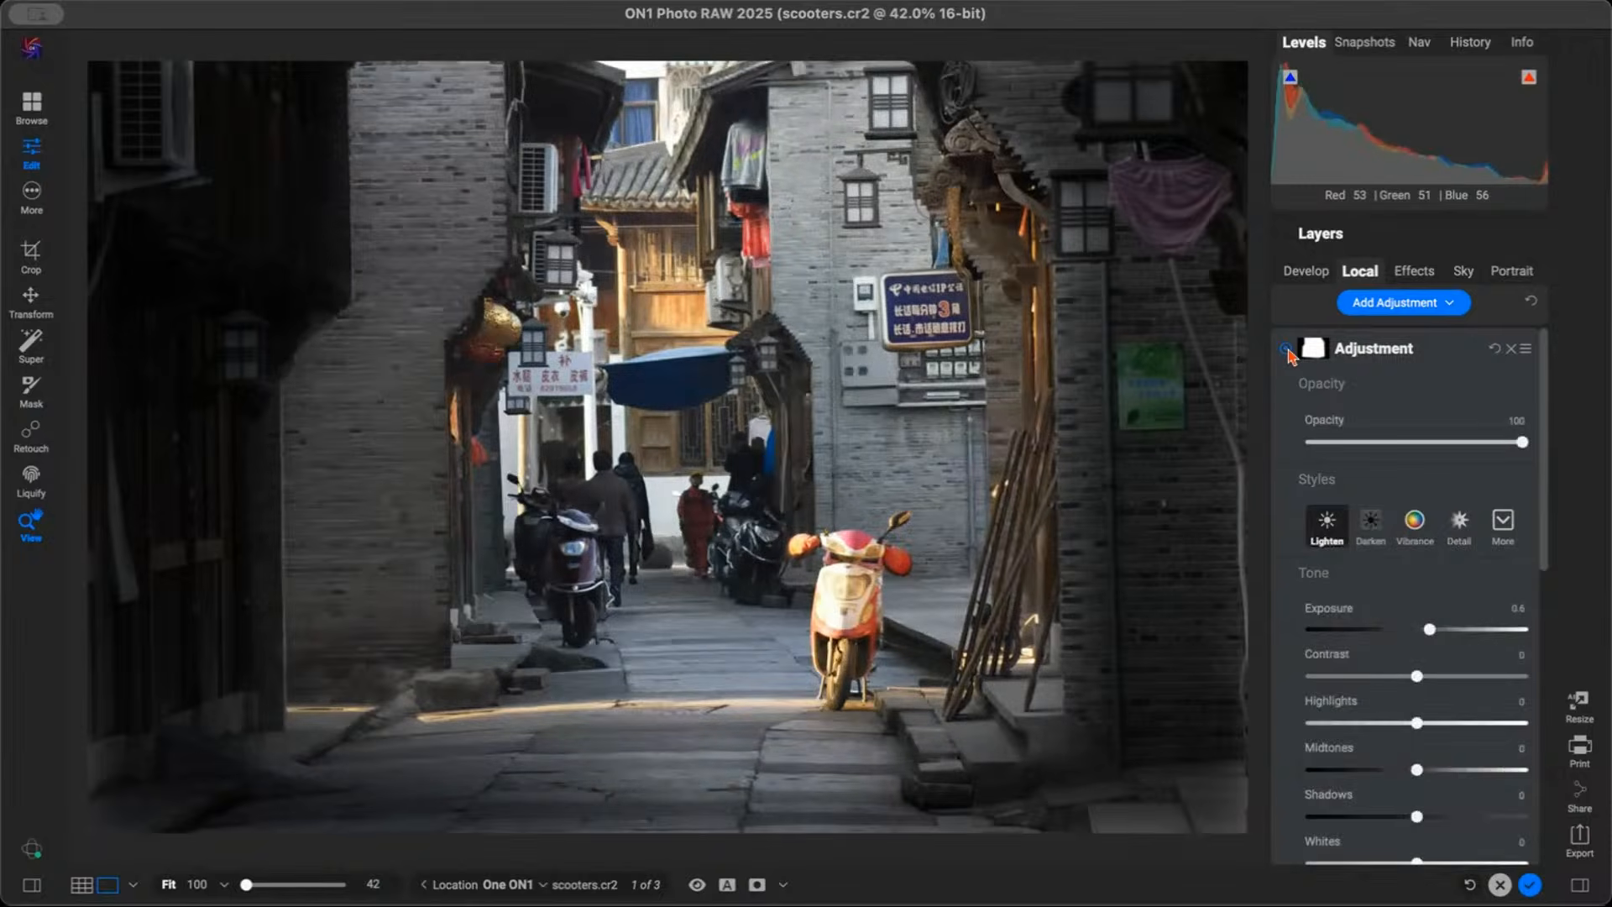
left_click(1287, 351)
left_click(1287, 351)
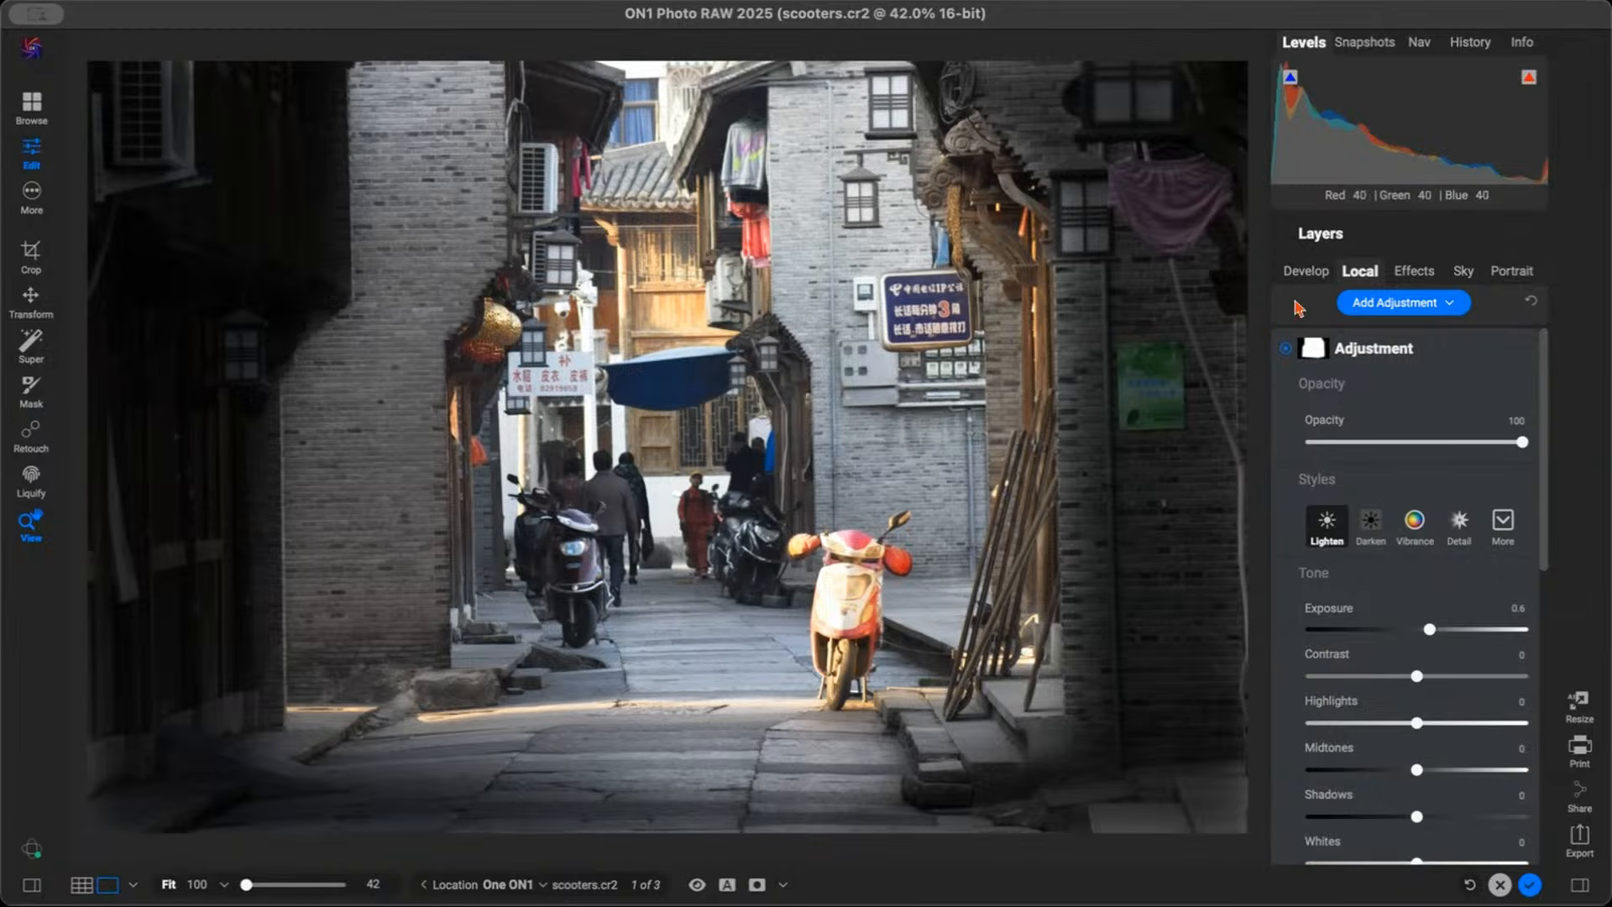
Add a Sun Flare filter to the scooter photo with the Sun Flare type and the Sun-Flare-05 texture
left_click(1402, 273)
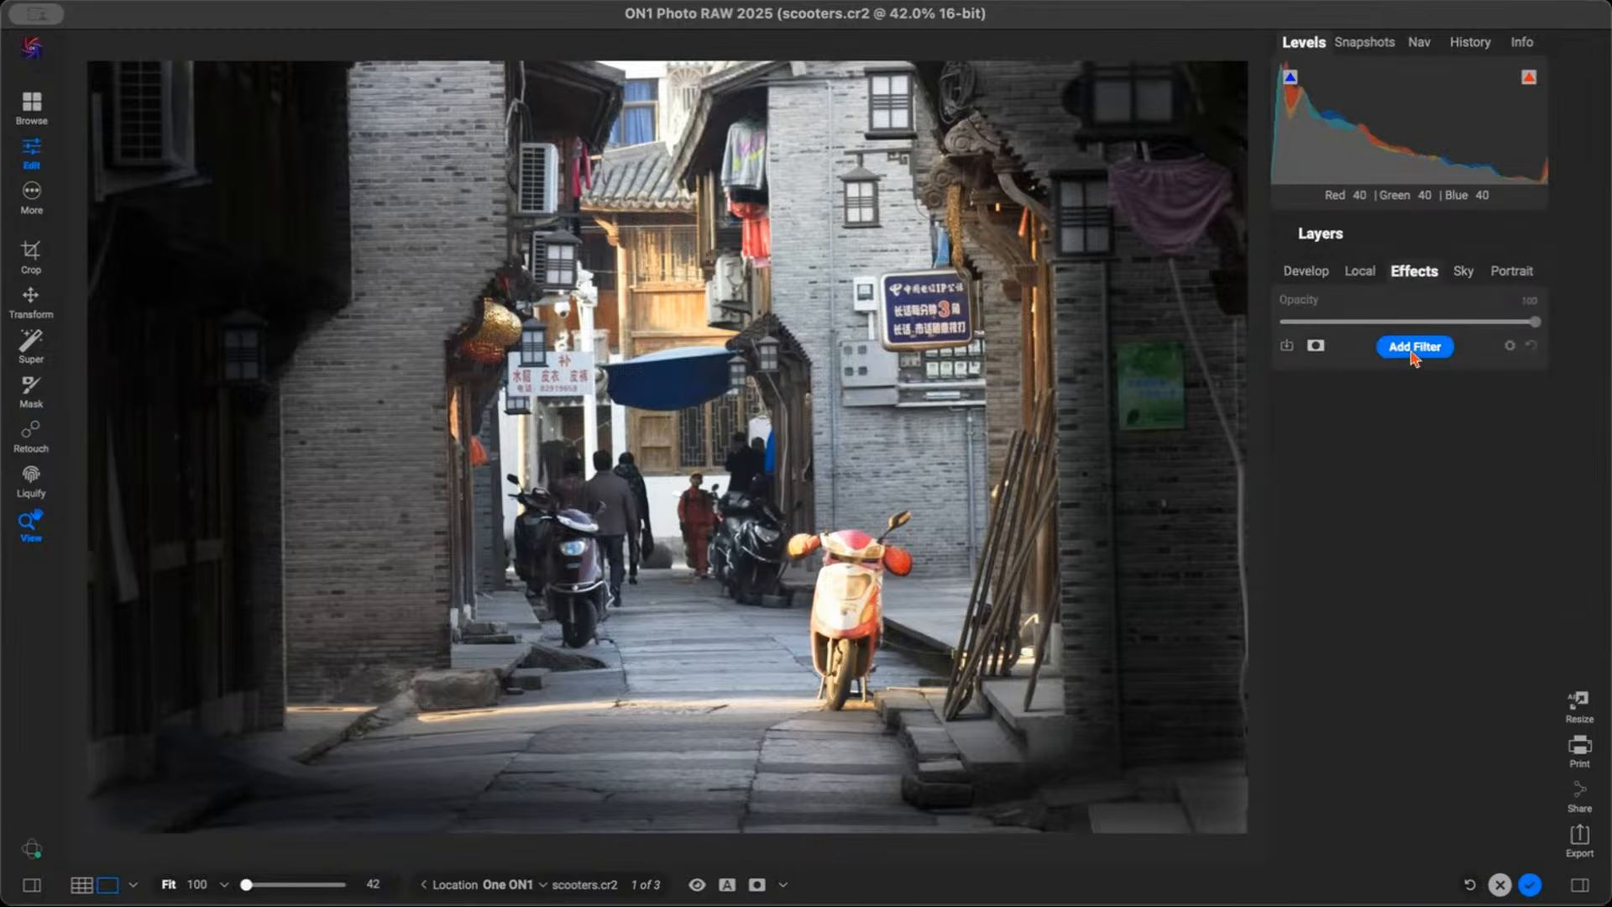
left_click(1413, 347)
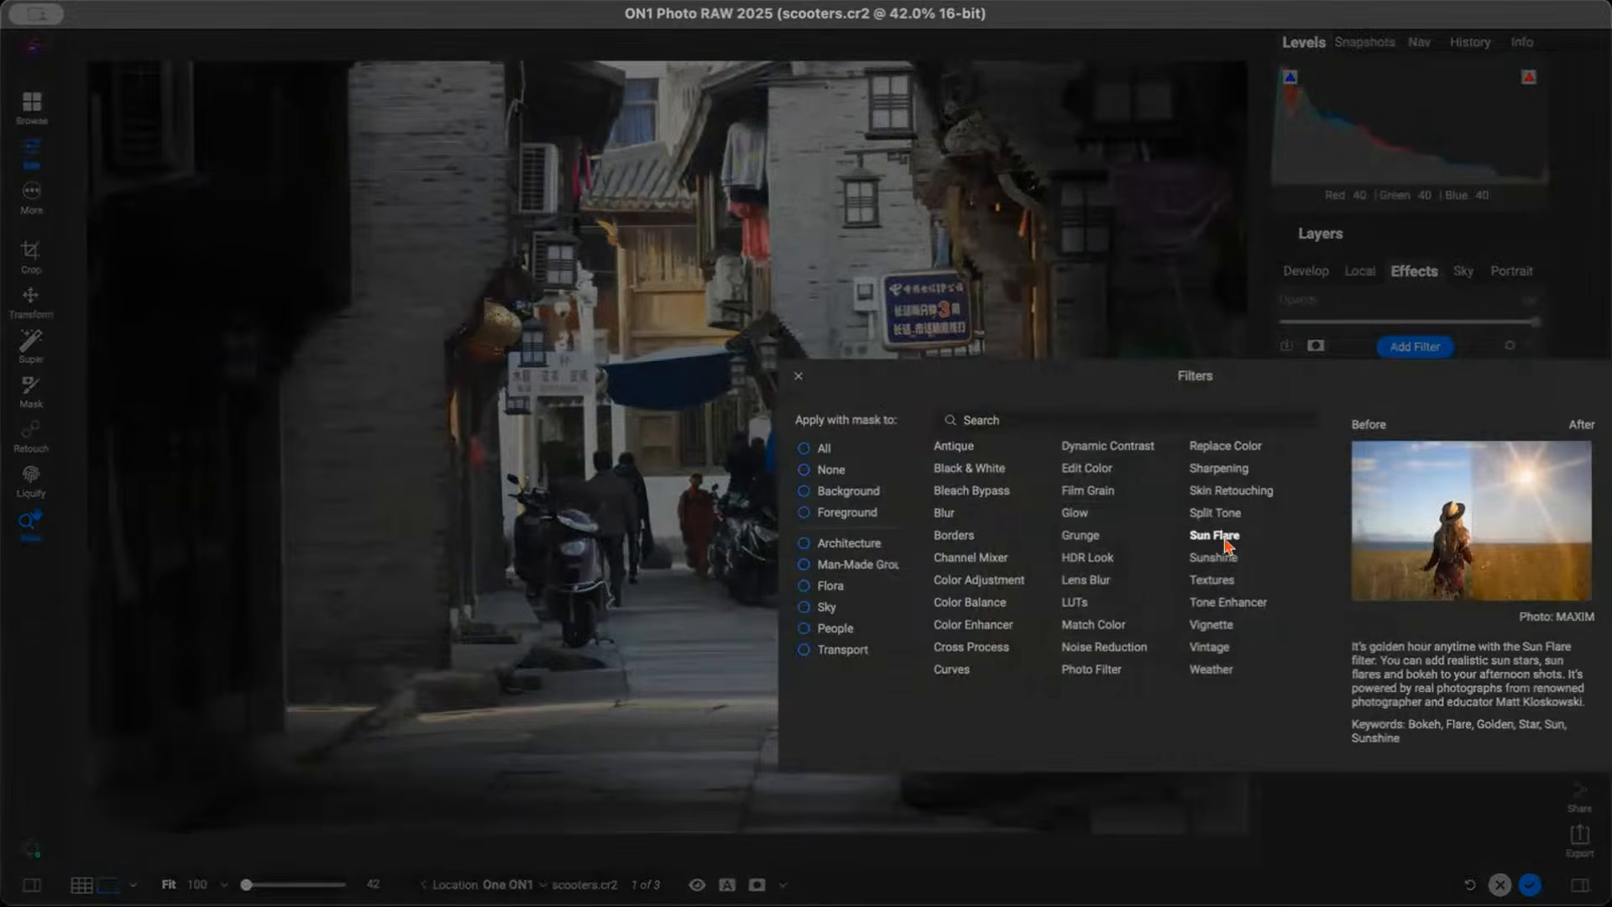
left_click(1224, 542)
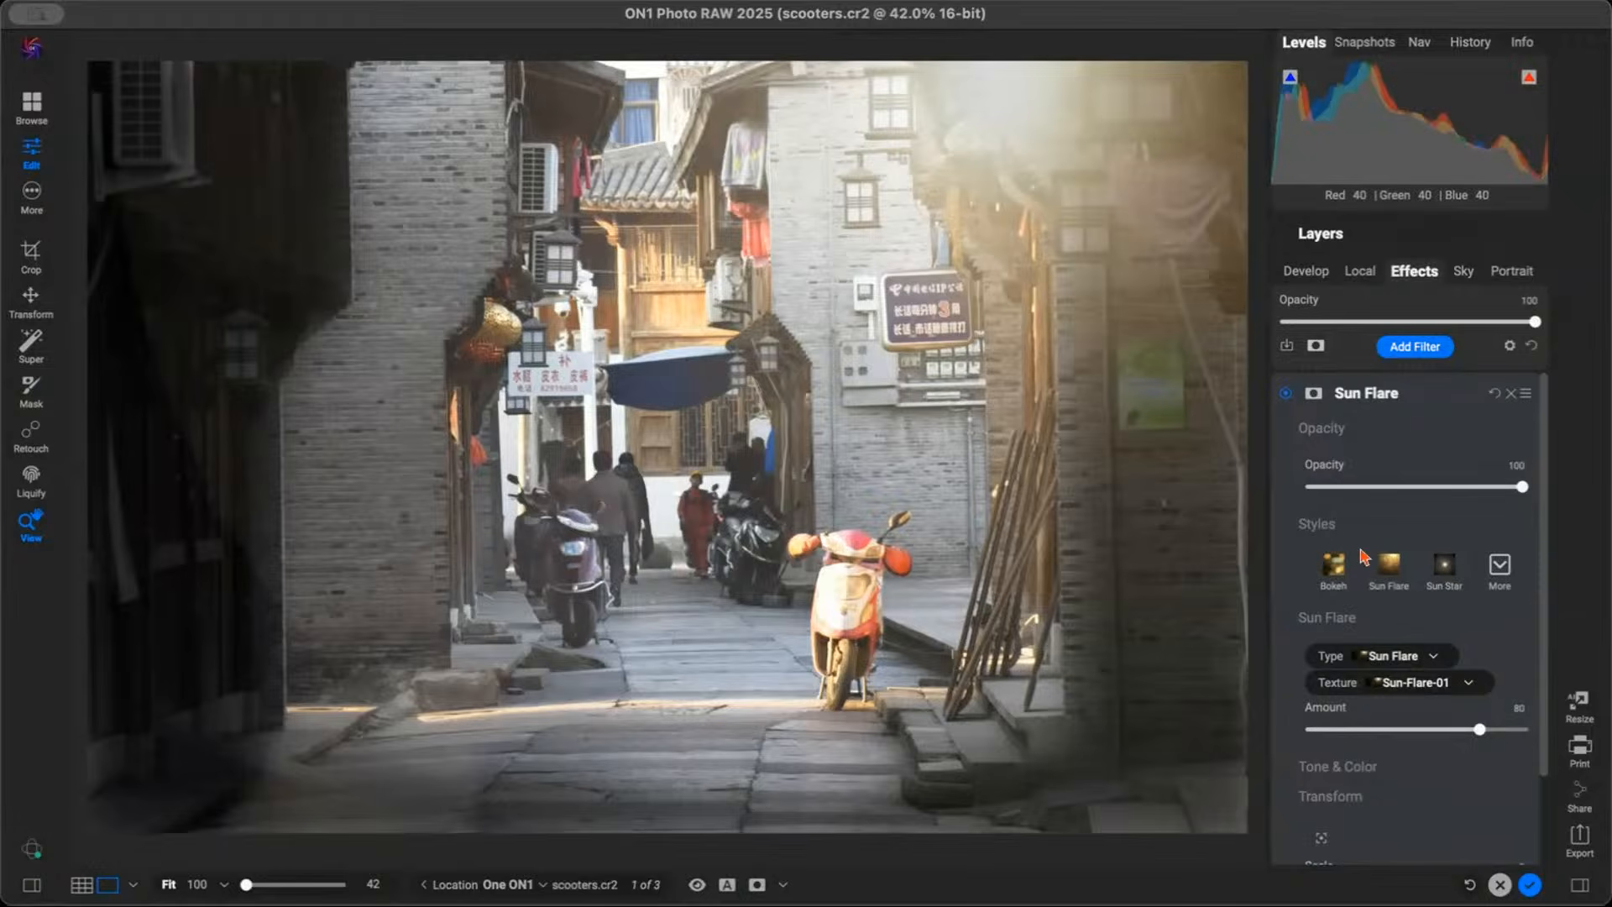
scroll(1389, 630, "down", 2)
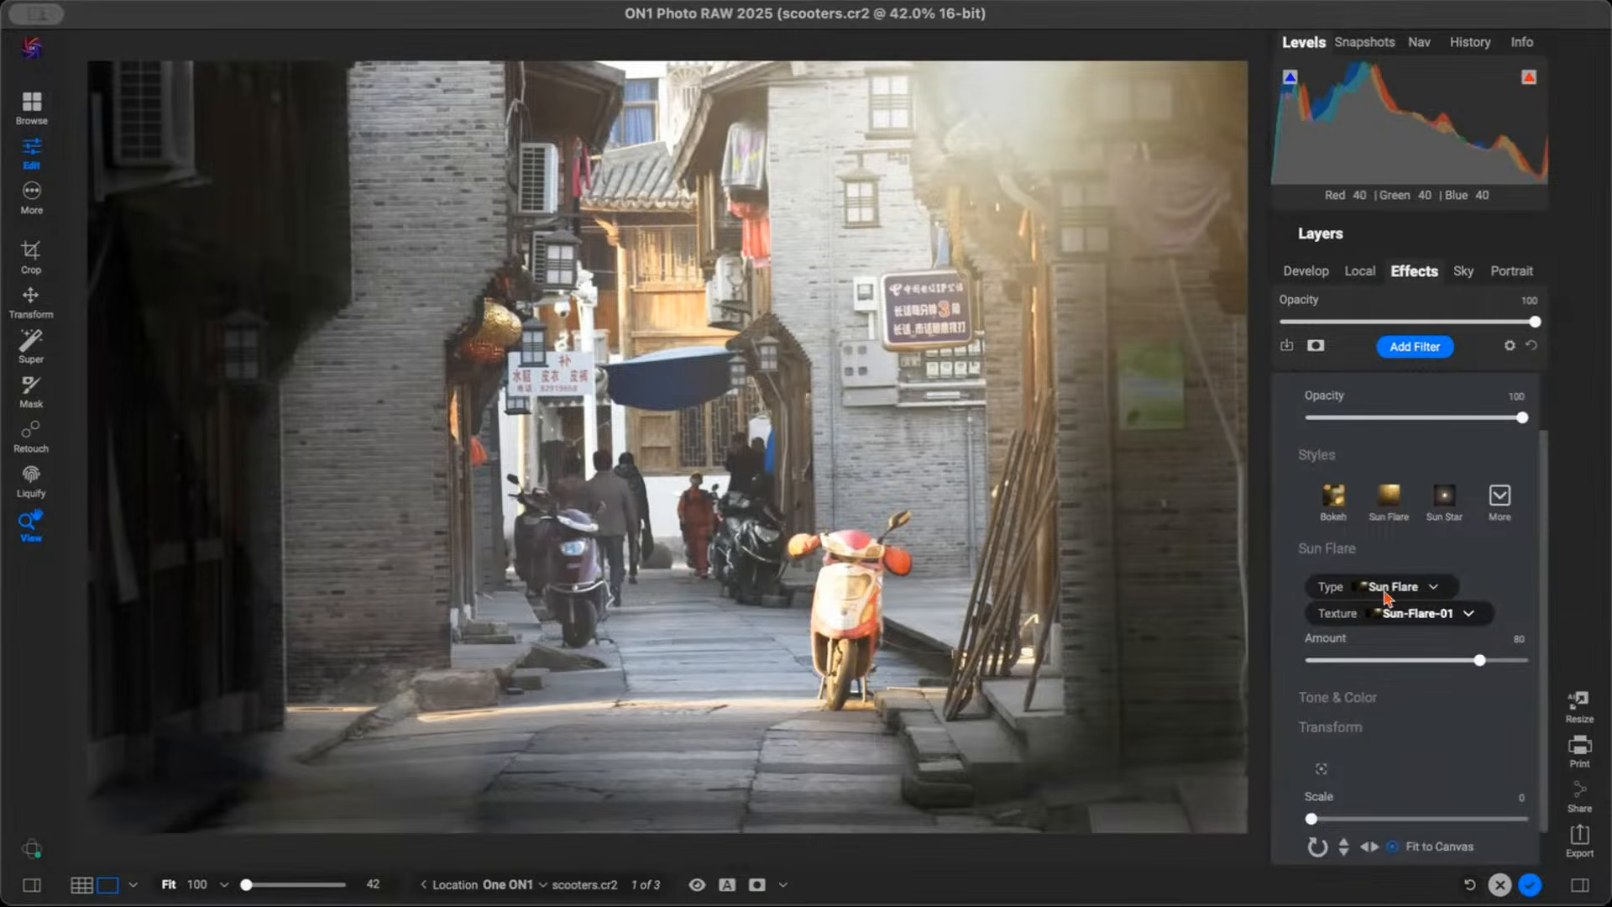
left_click(1433, 588)
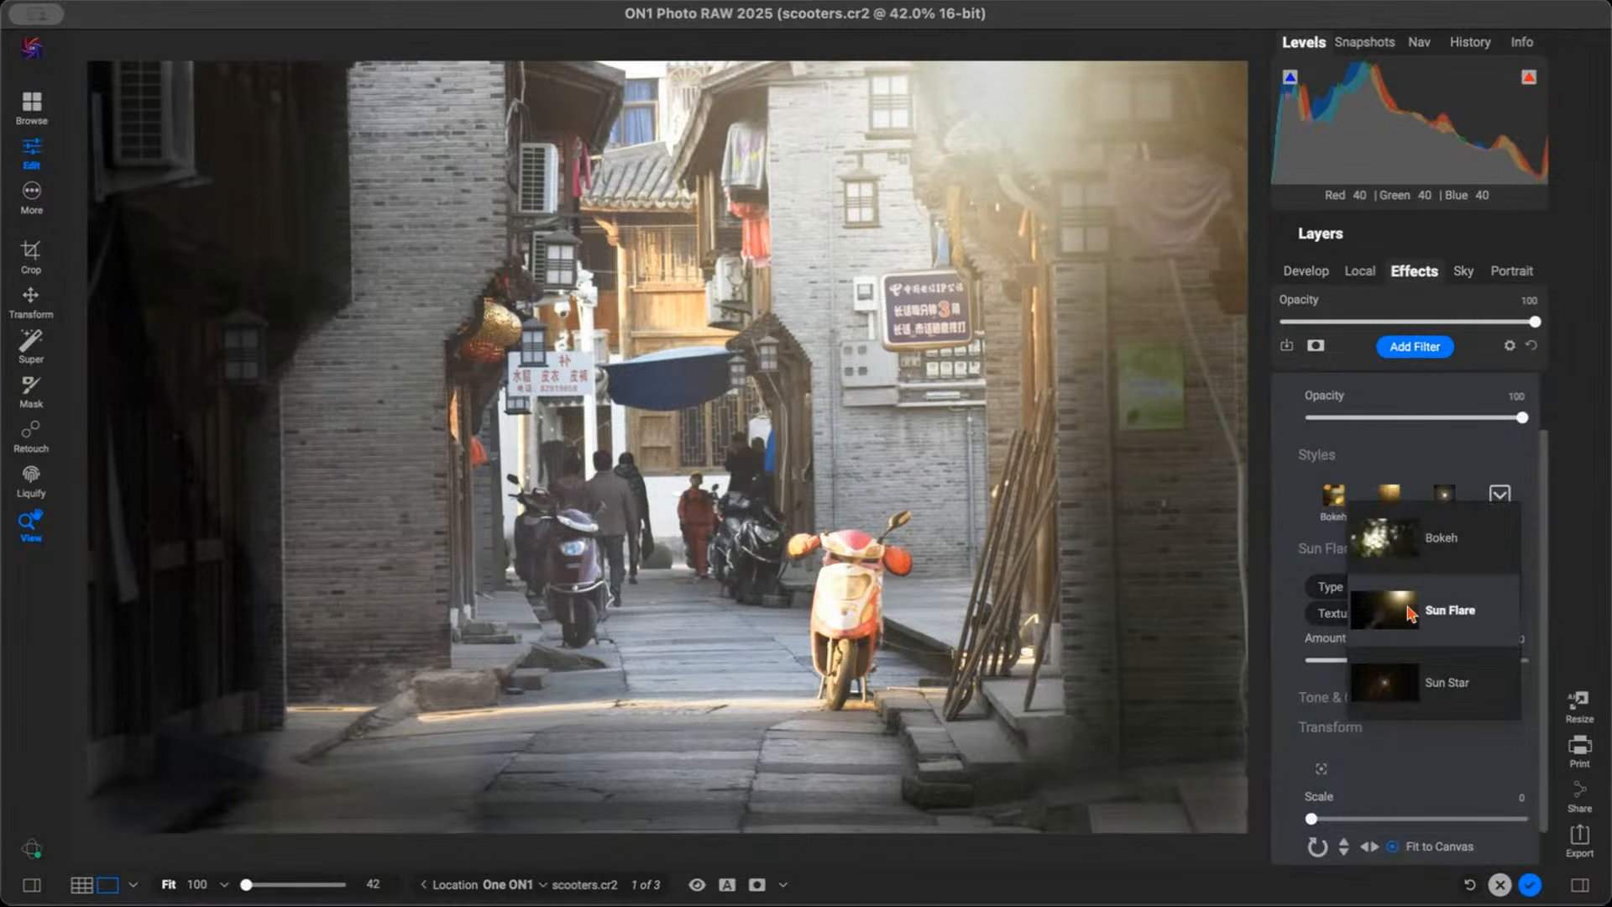
left_click(1461, 616)
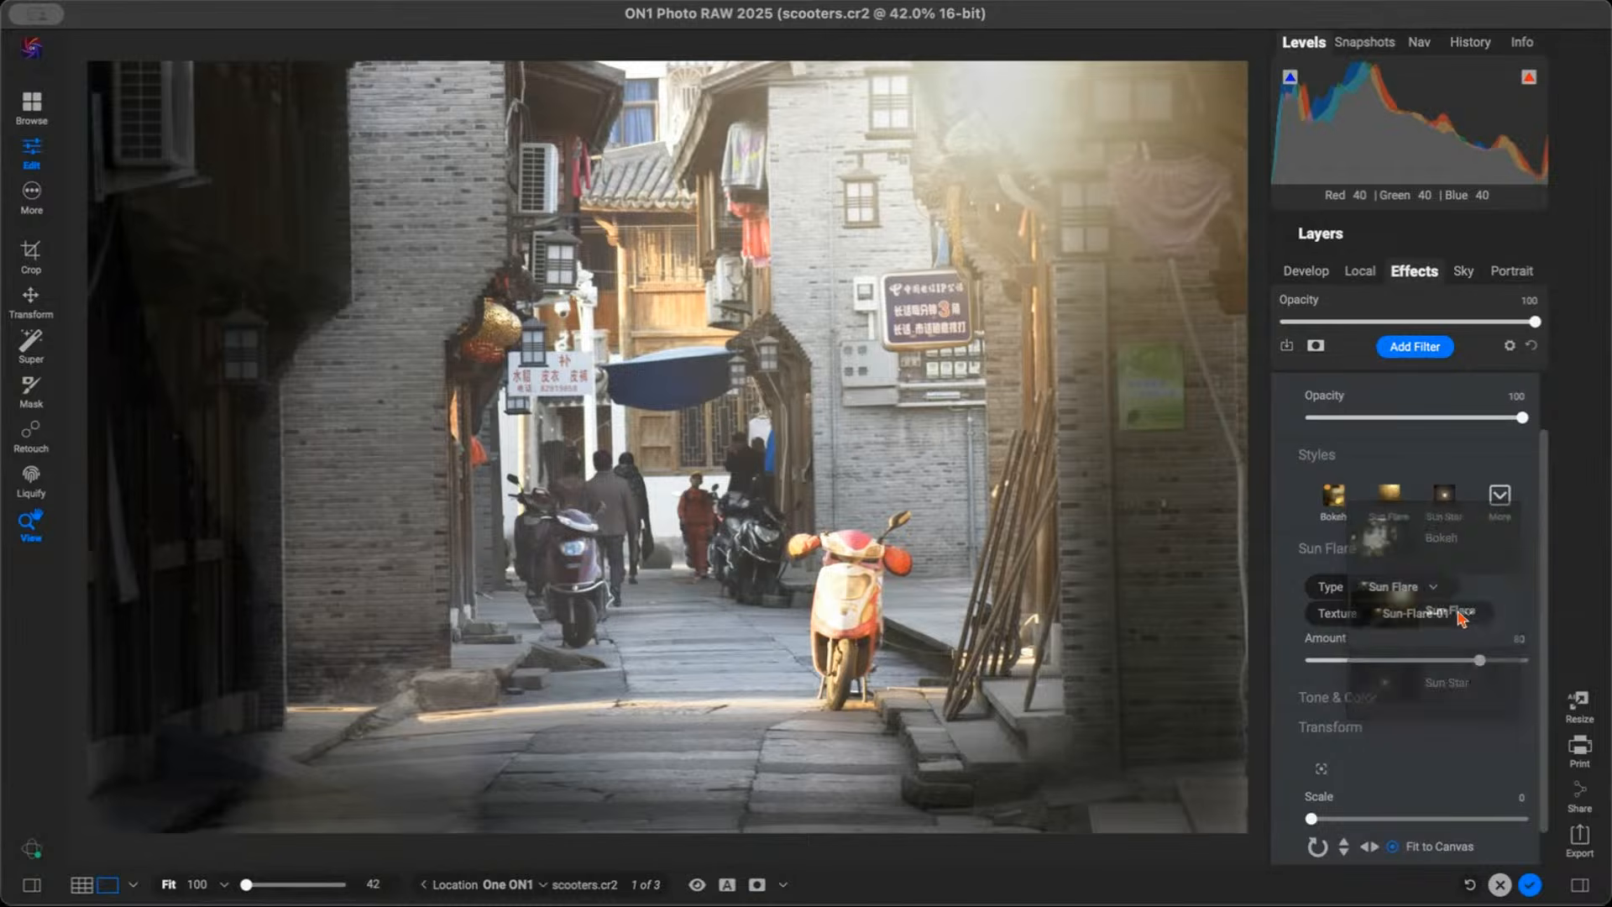
left_click(1444, 615)
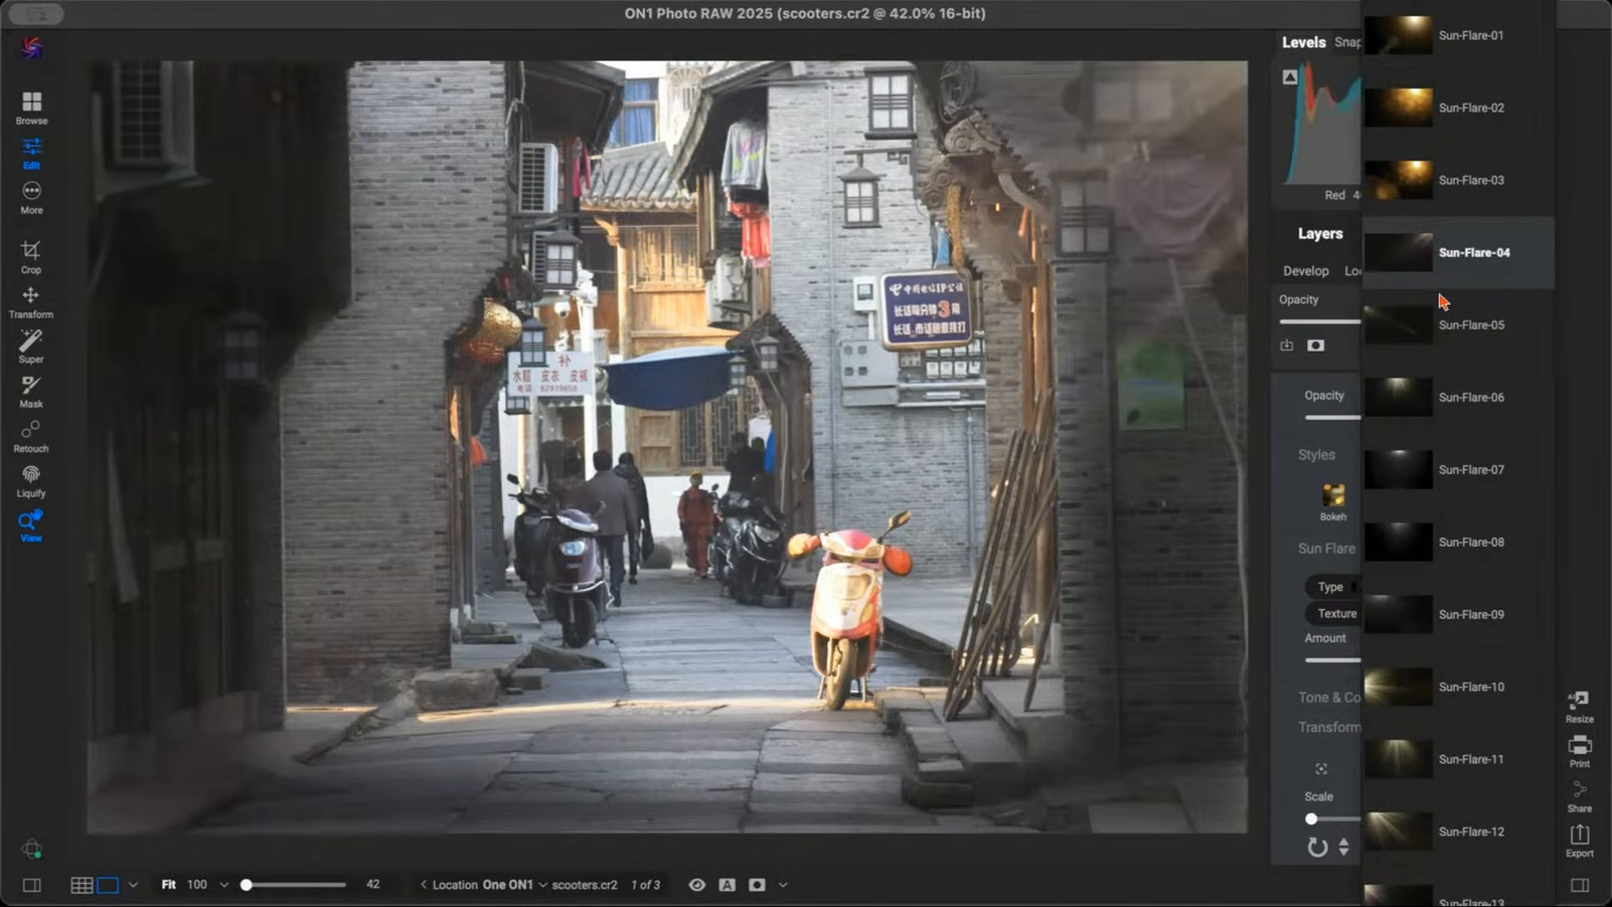
left_click(1453, 325)
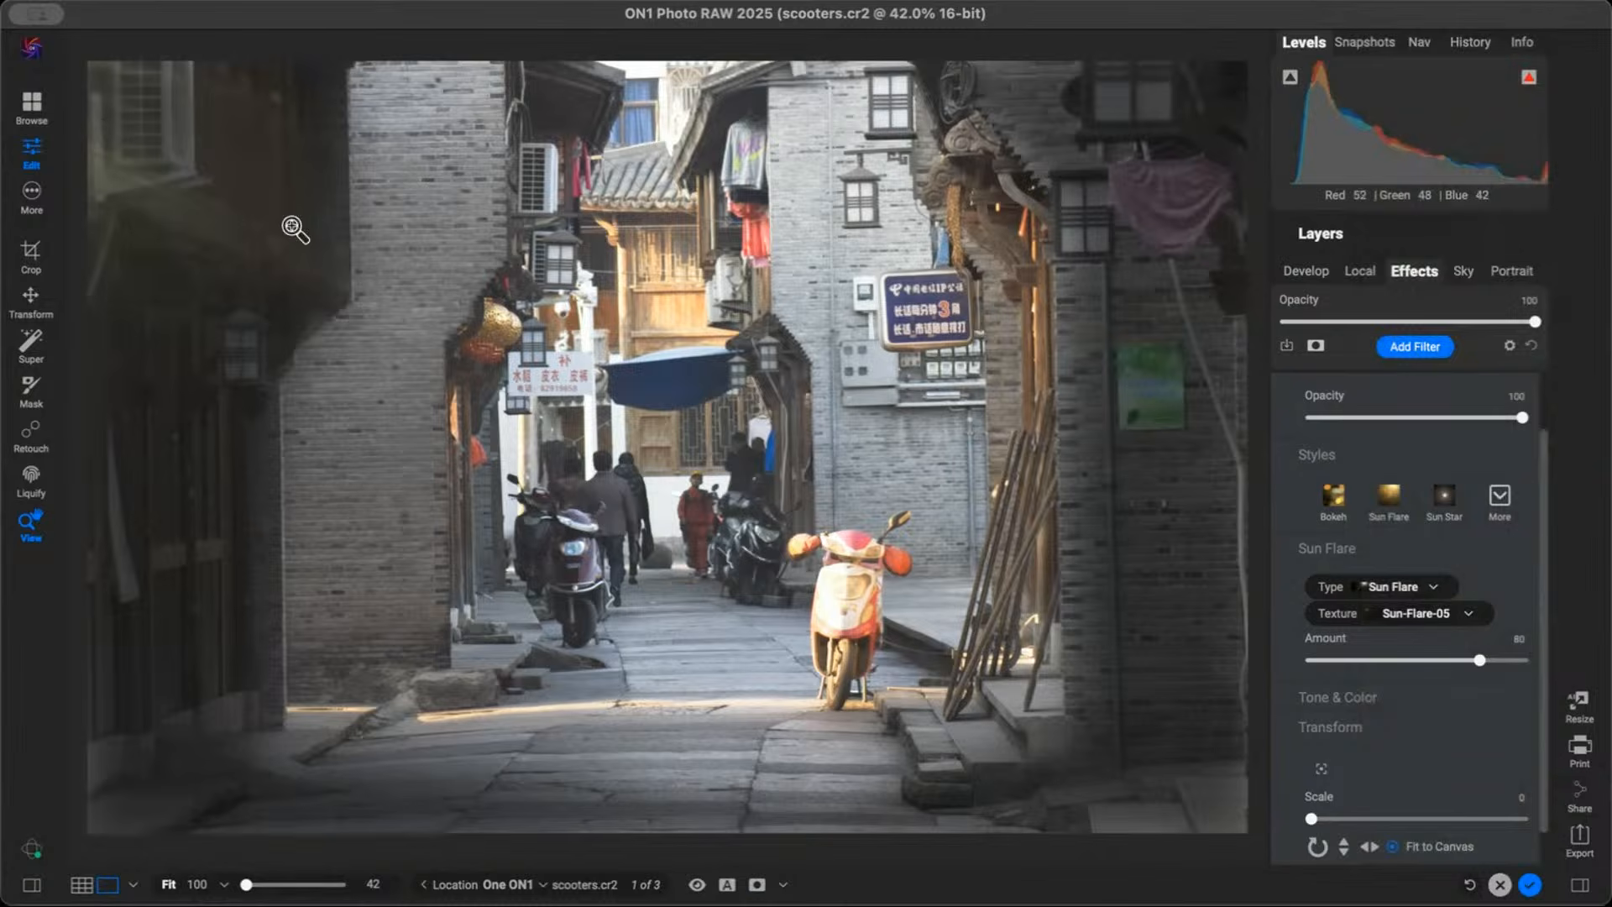
Reposition the sun flare so its light falls farther into the photo from the upper-left corner
scroll(1410, 730, "down", 1)
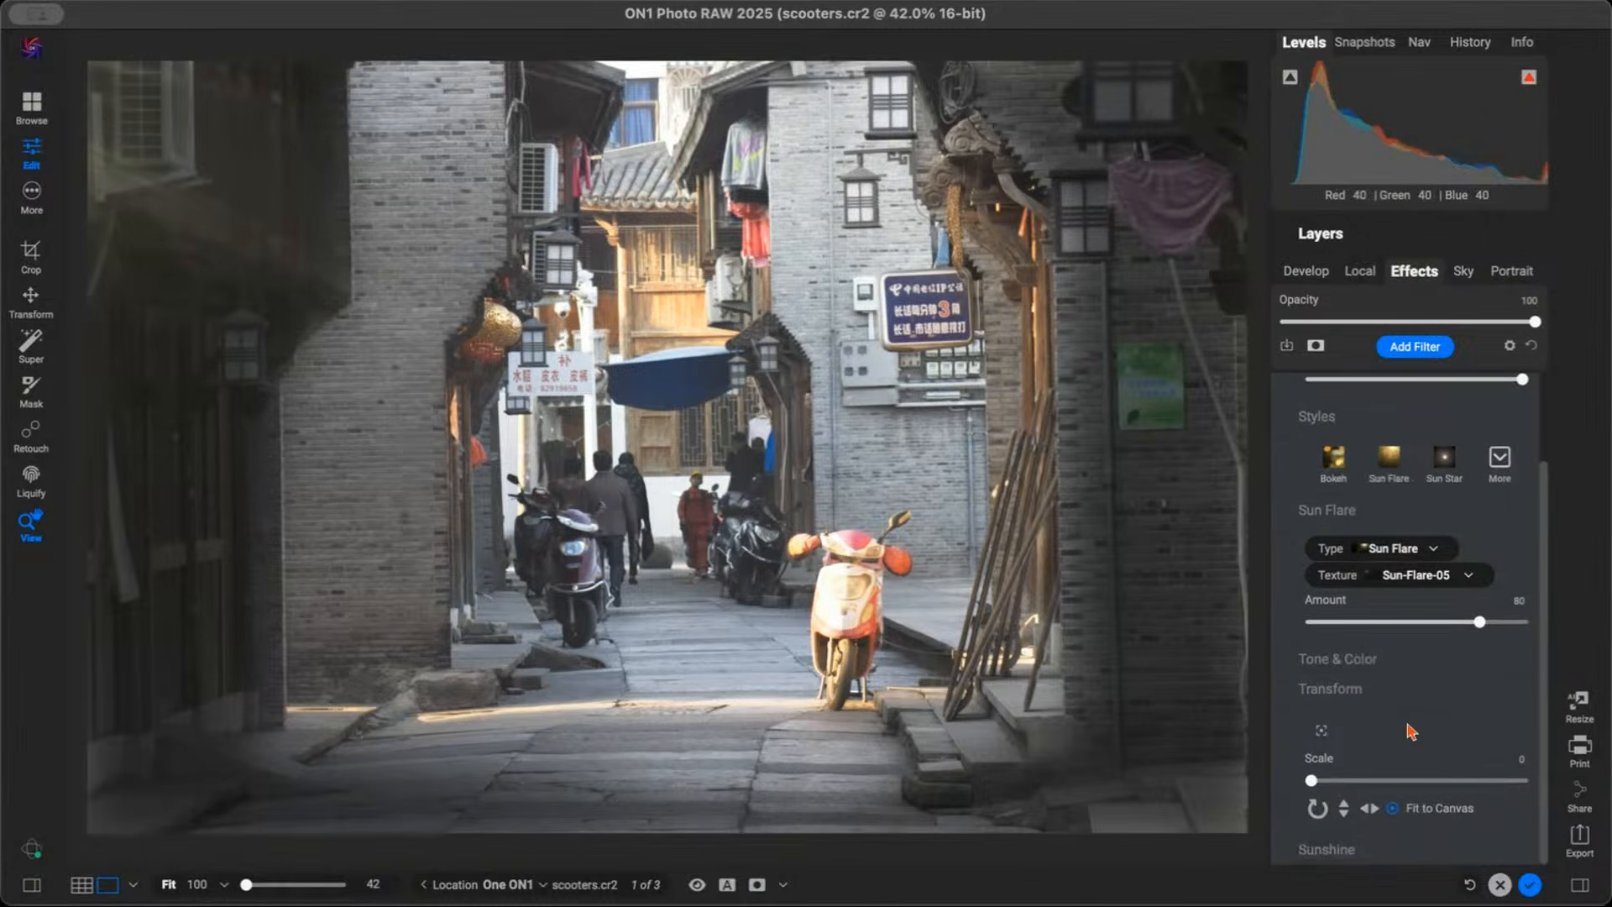
left_click(1322, 733)
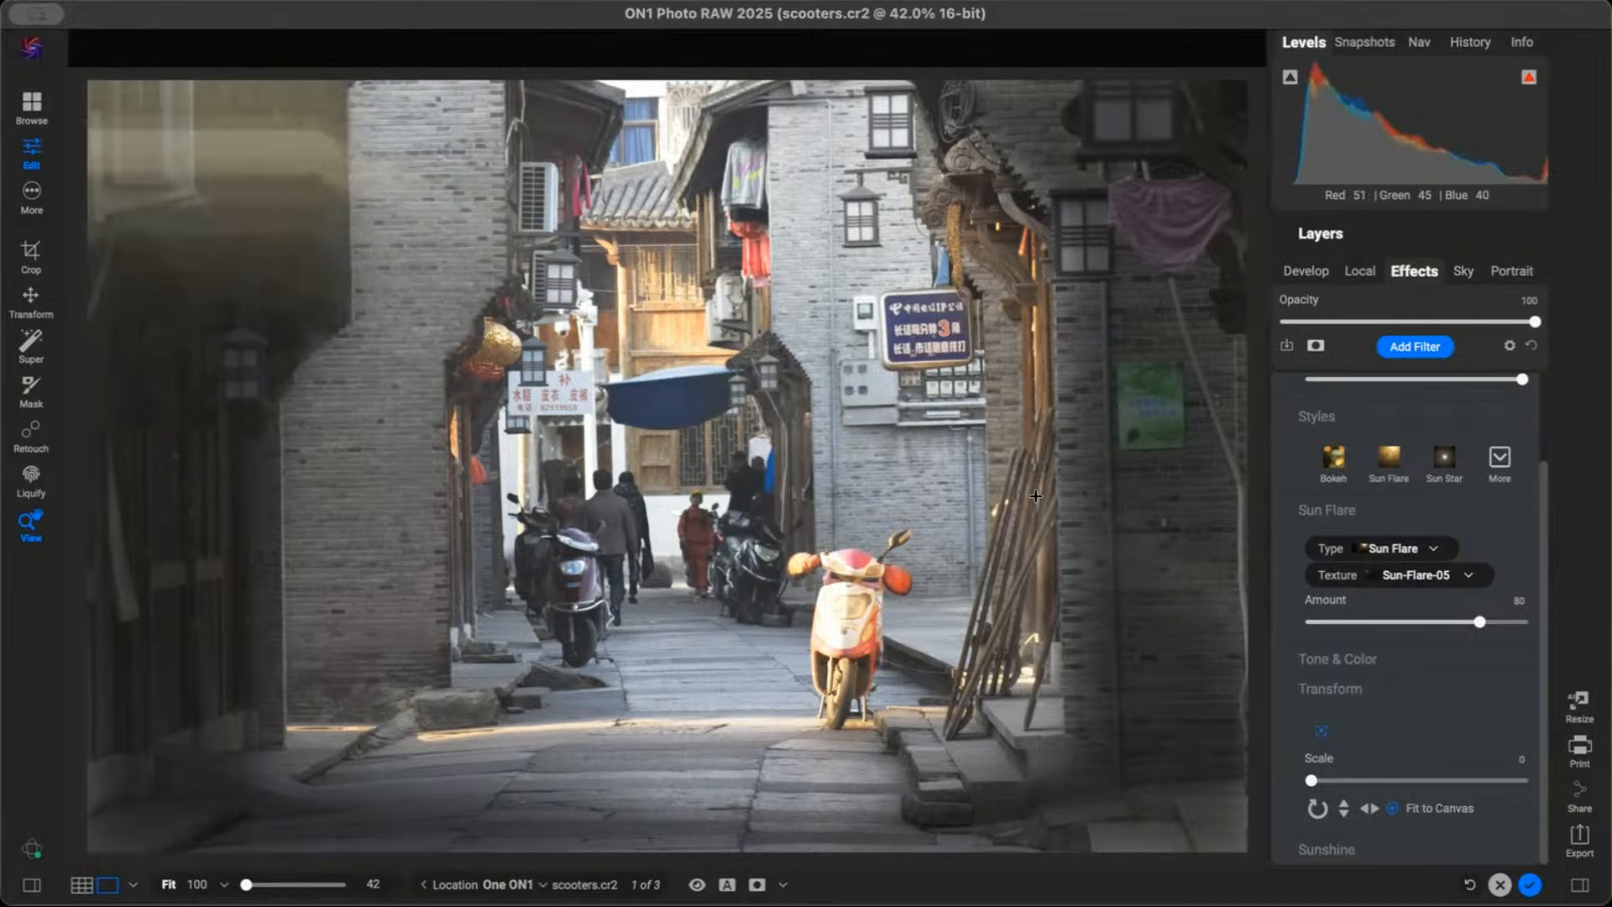
left_click_drag(1030, 510, 1028, 525)
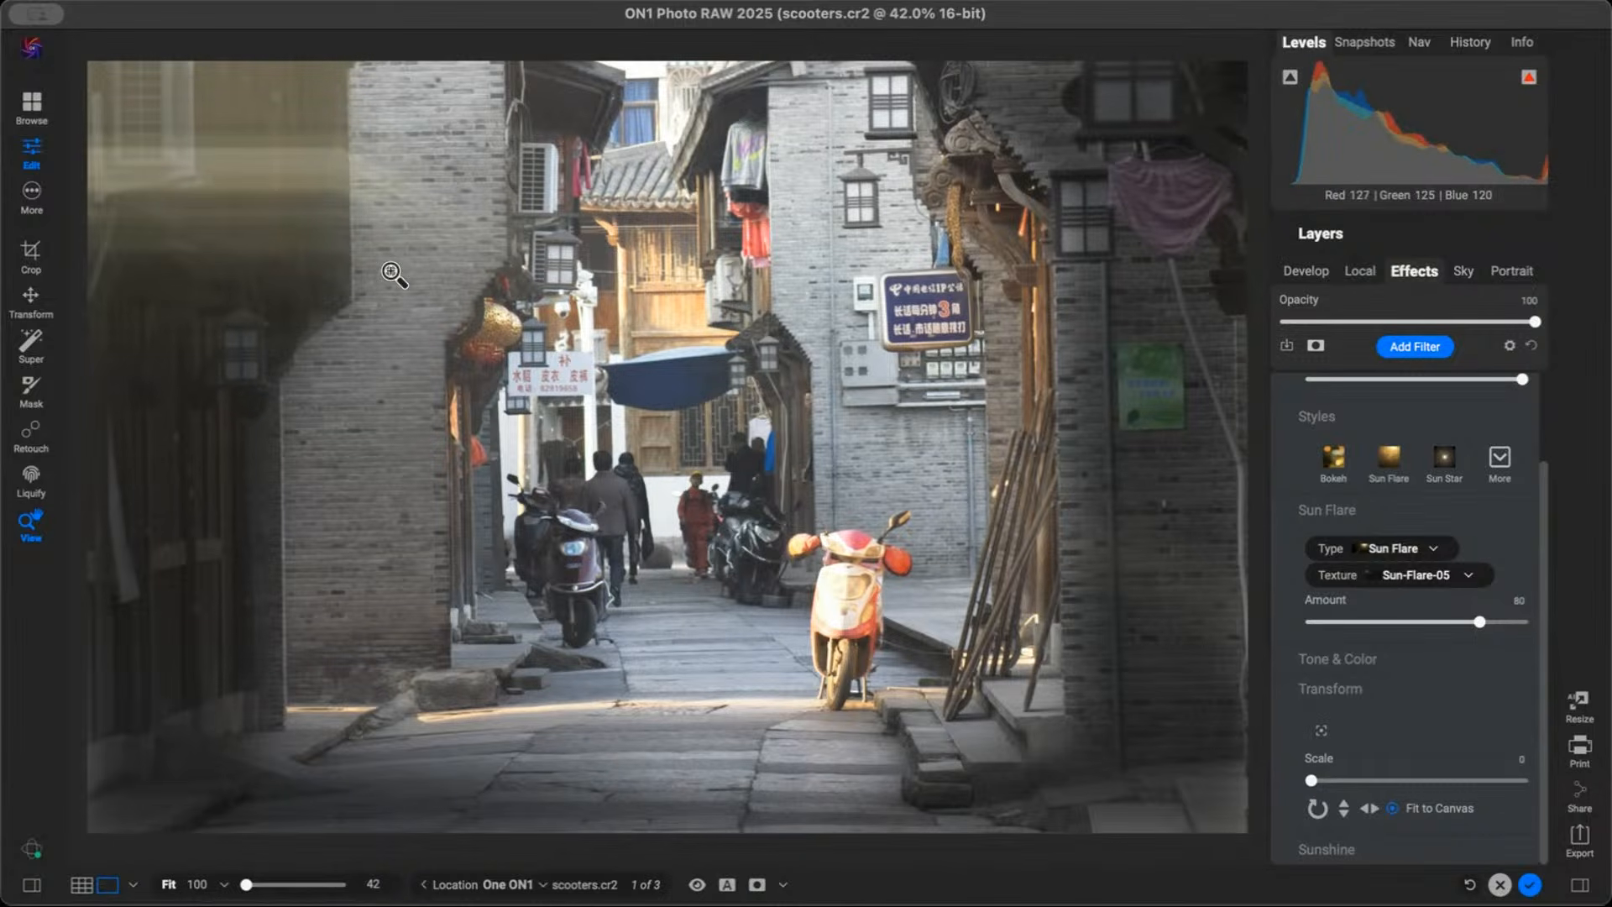
Paste the copied local adjustment mask into the Sun Flare filter and invert it in mask view
scroll(1425, 593, "up", 2)
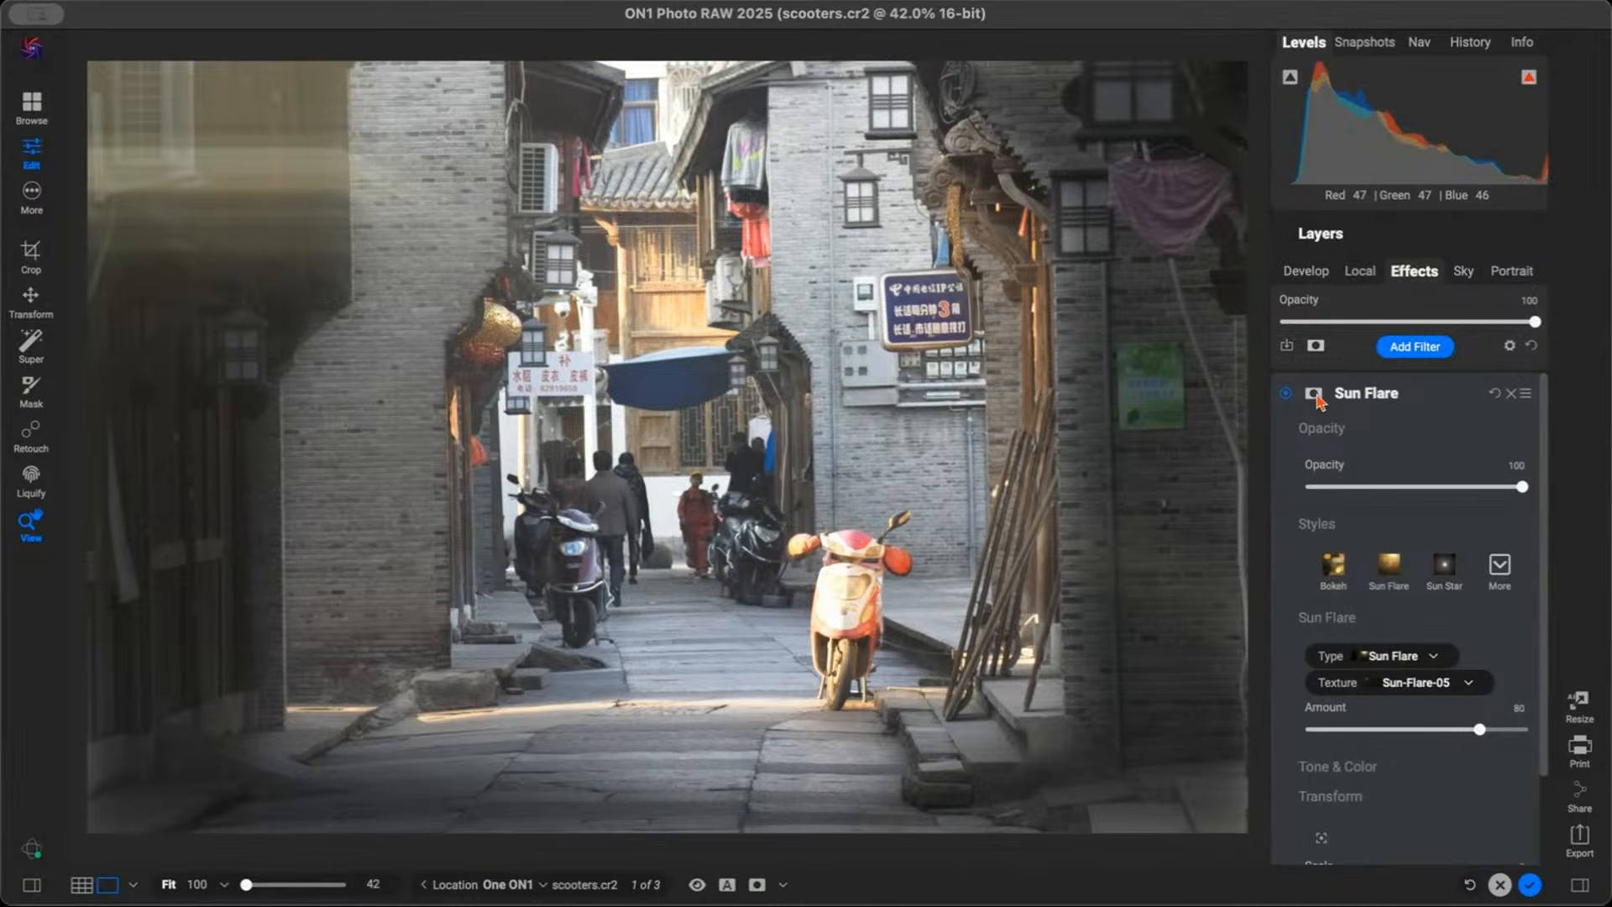
left_click(1315, 395)
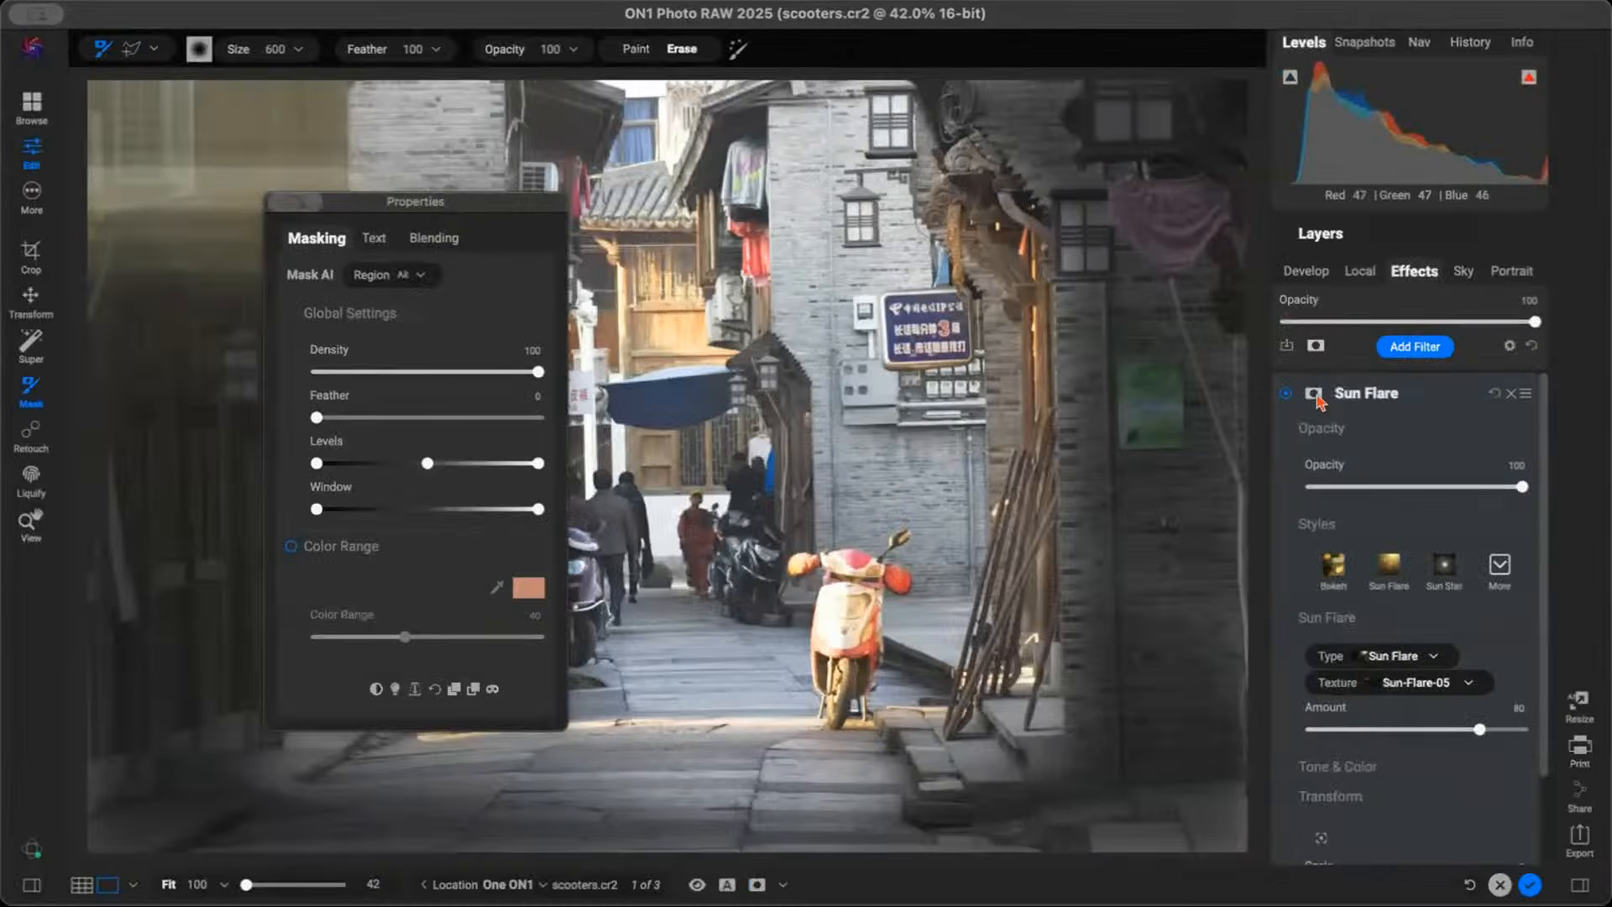
left_click(472, 689)
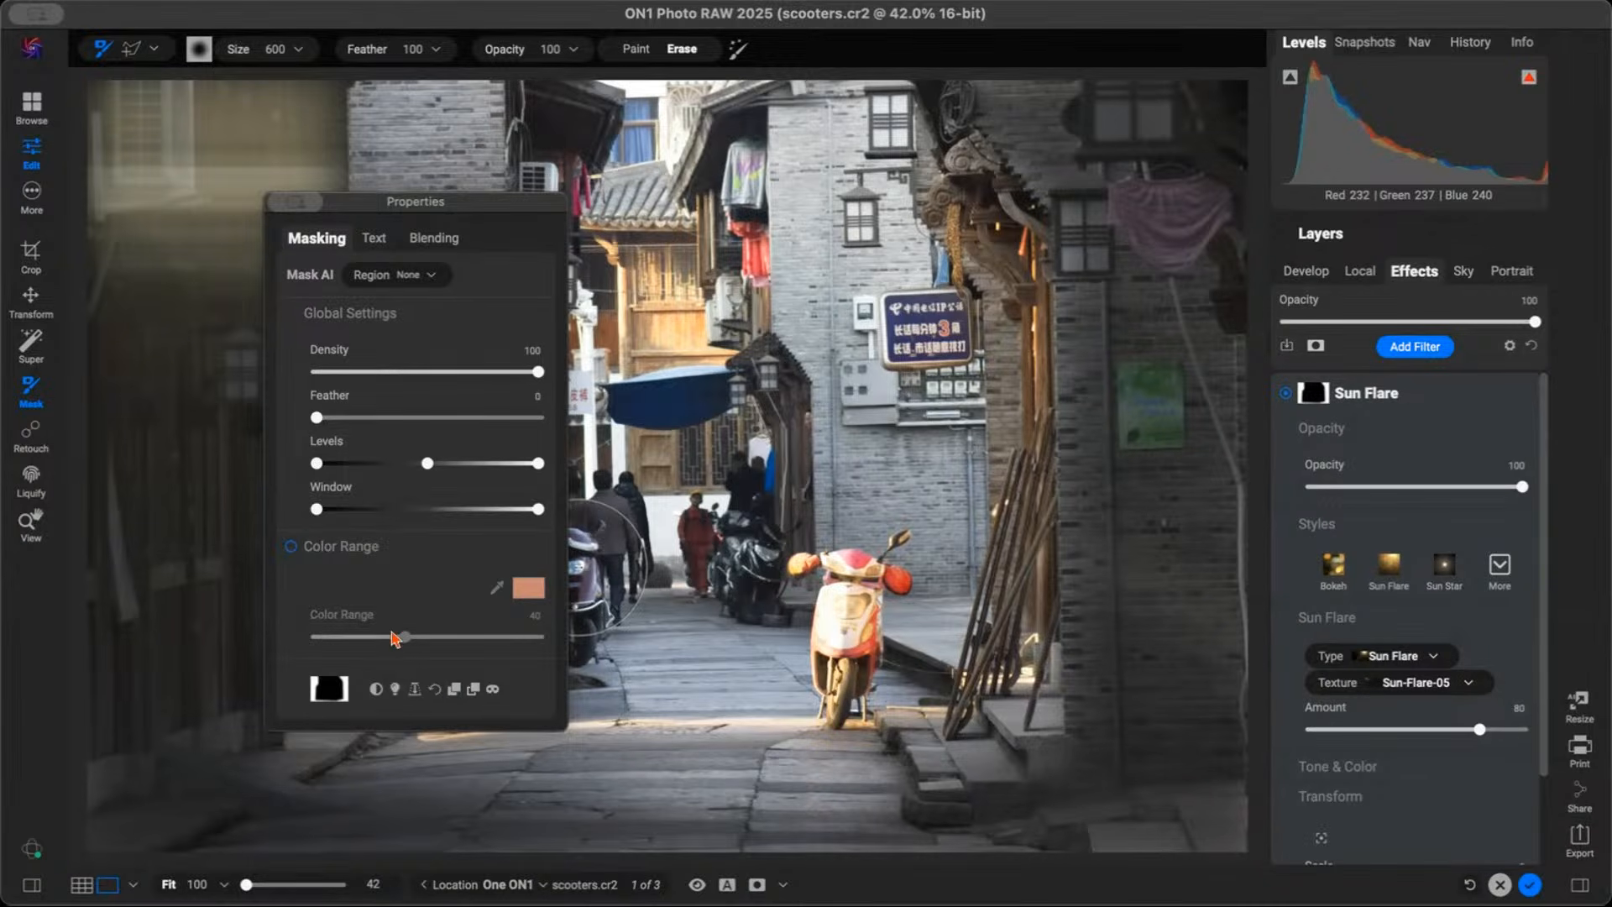
left_click(493, 689)
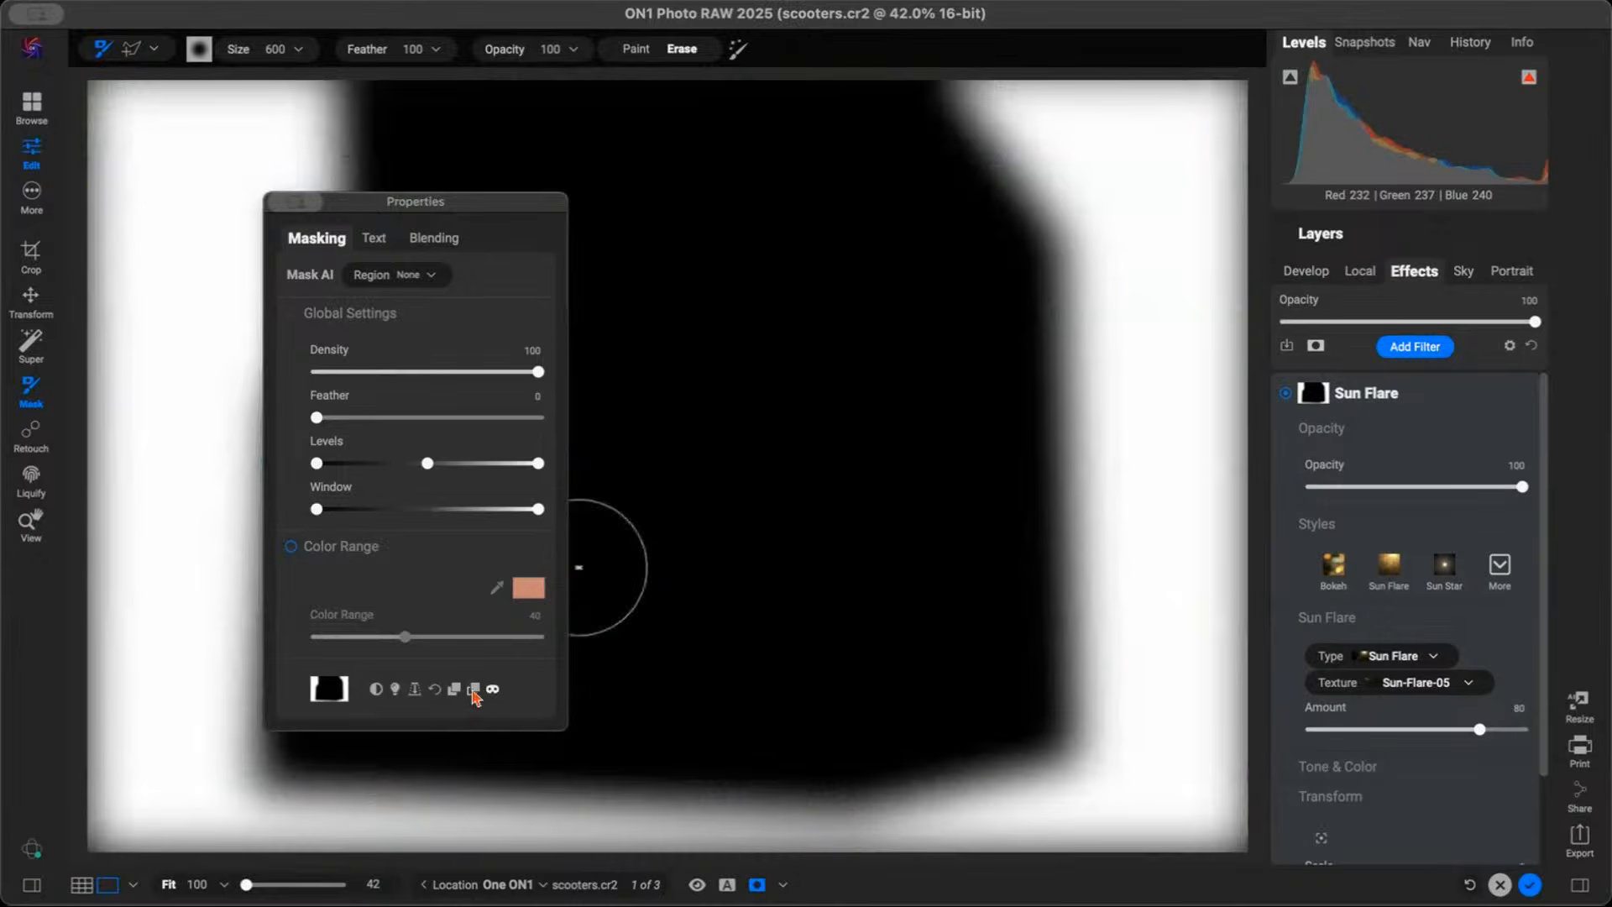
left_click(376, 689)
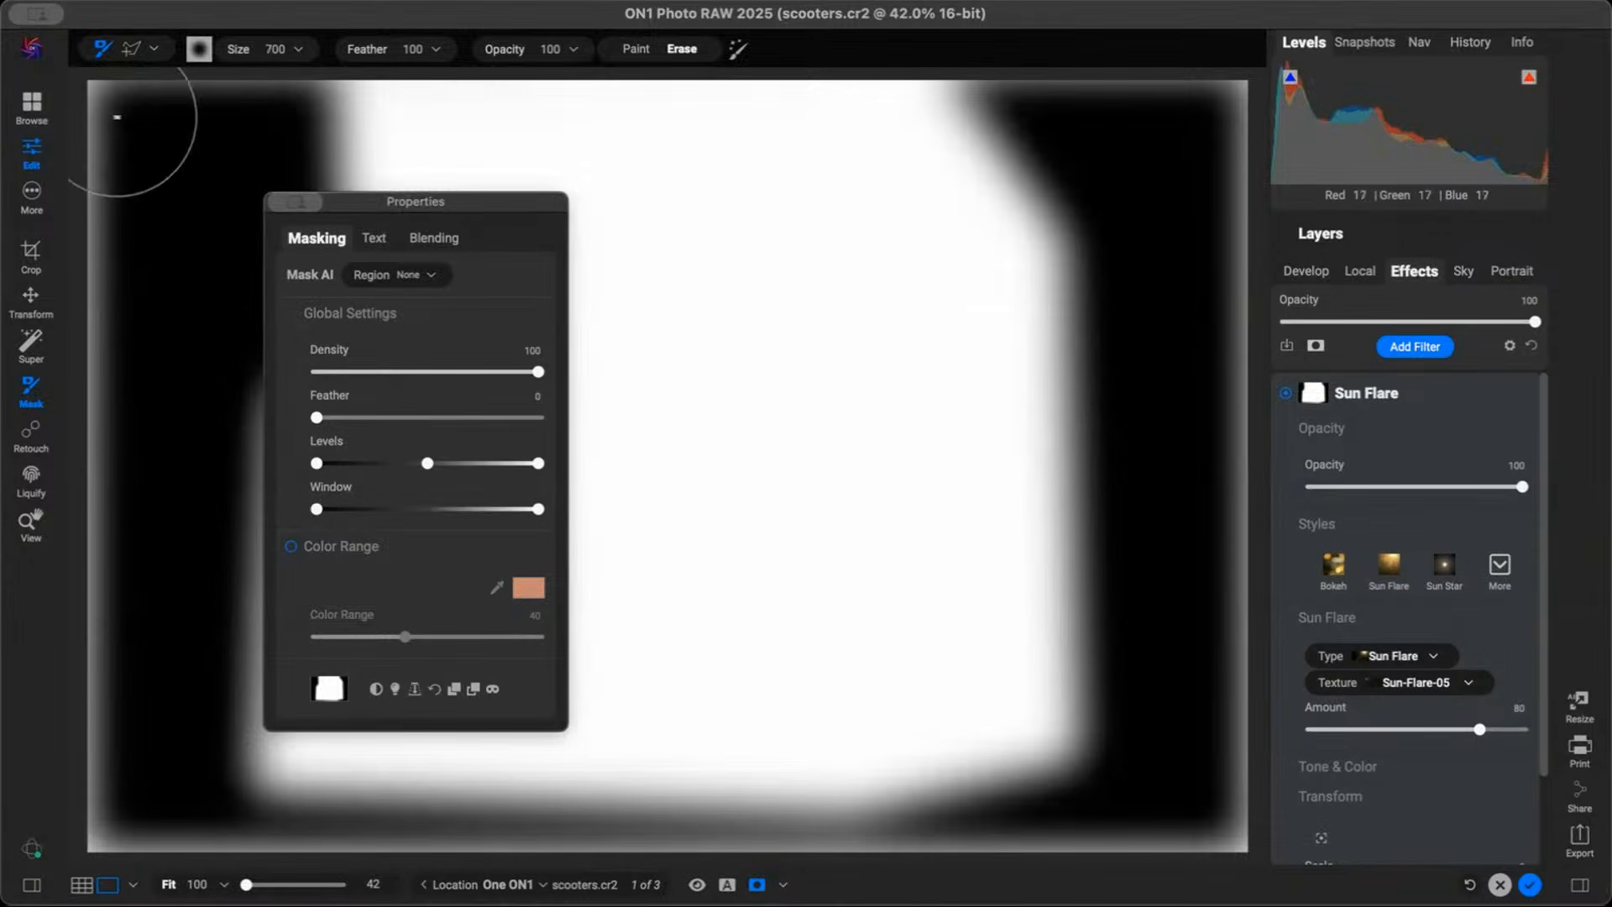
Erase the gray fringe along the photo's outer edges from the Sun Flare mask with brush size 1000, and return to the photo view
key("bracketright")
key("bracketright")
key("bracketright")
key("bracketright")
mouse_move(114, 115)
left_mouse_down()
mouse_move(76, 697)
mouse_move(126, 848)
mouse_move(1193, 851)
mouse_move(1268, 361)
mouse_move(1184, 118)
mouse_move(1008, 92)
left_mouse_up()
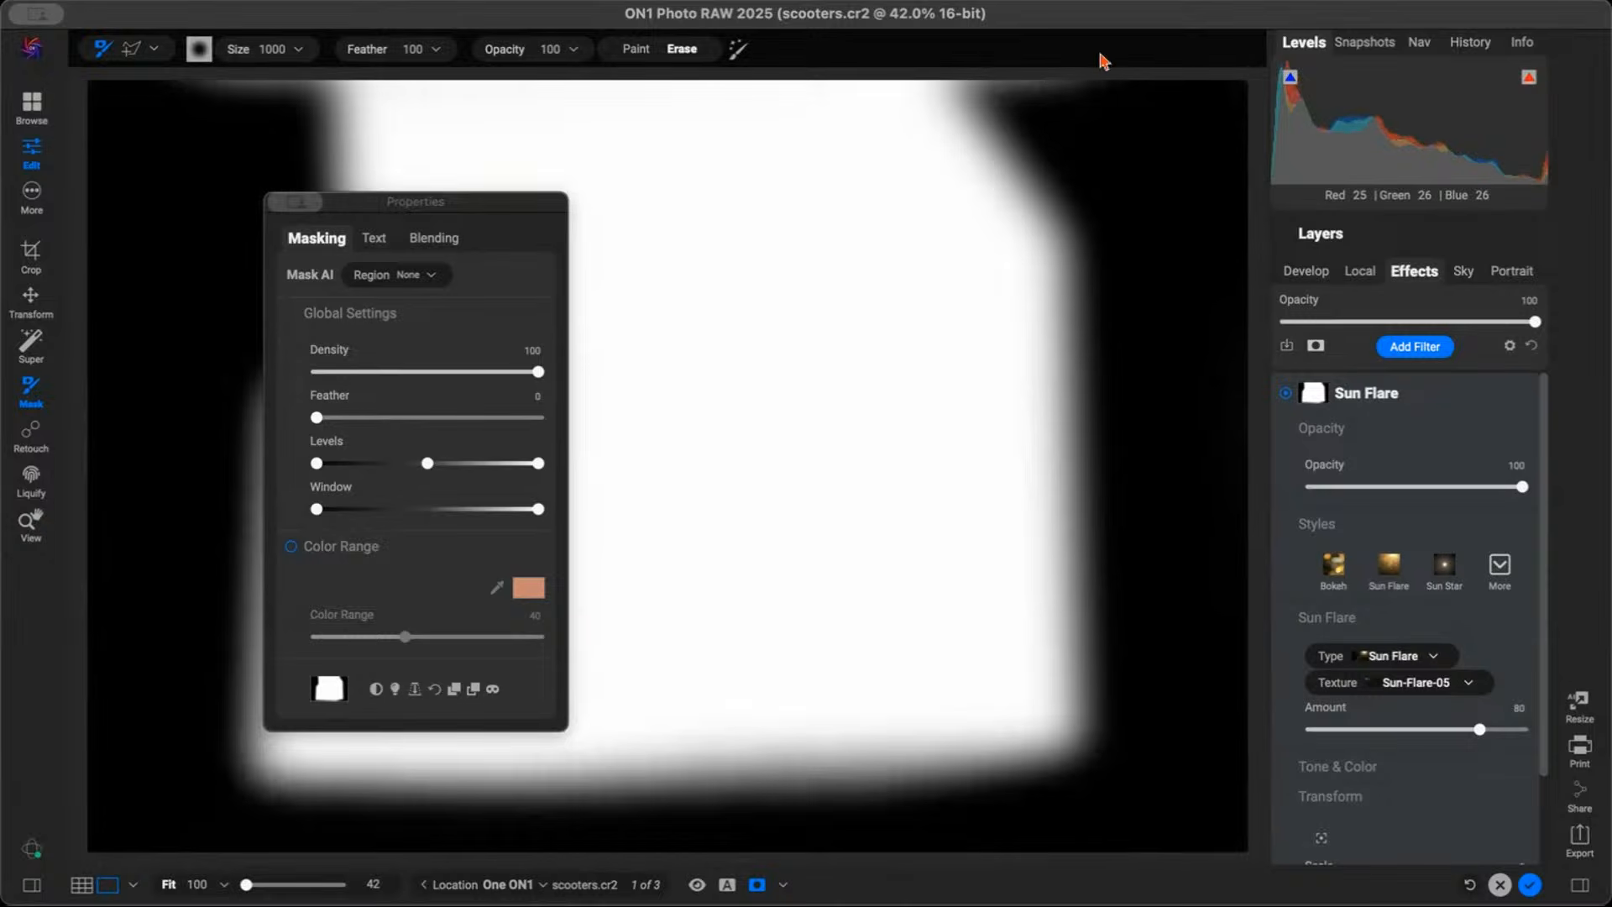
left_click(493, 689)
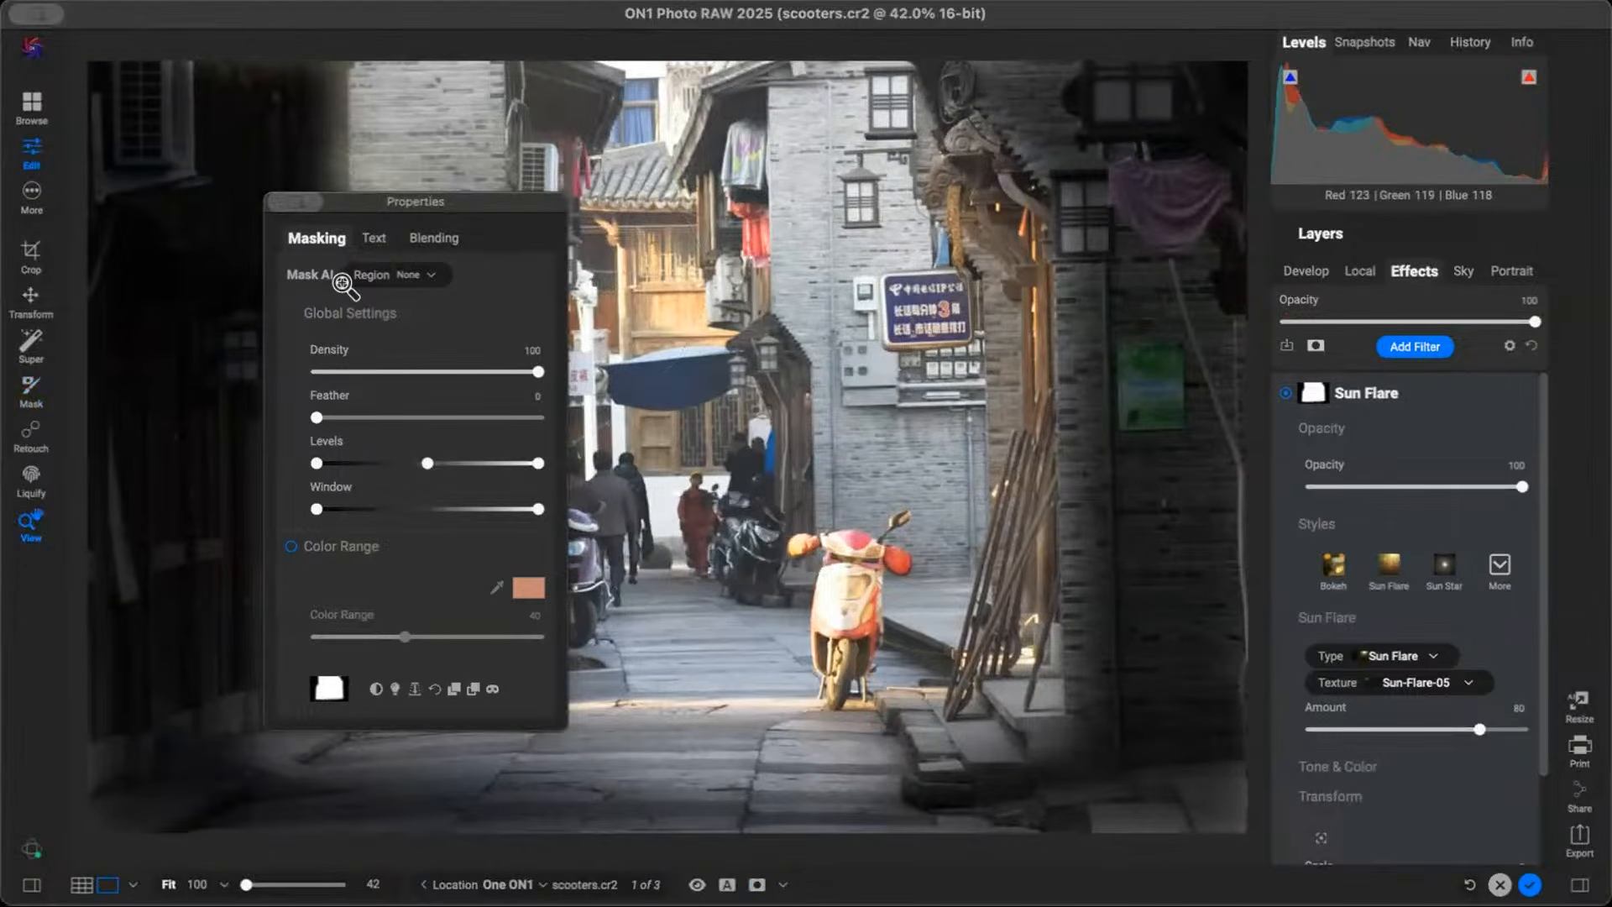
left_click(278, 202)
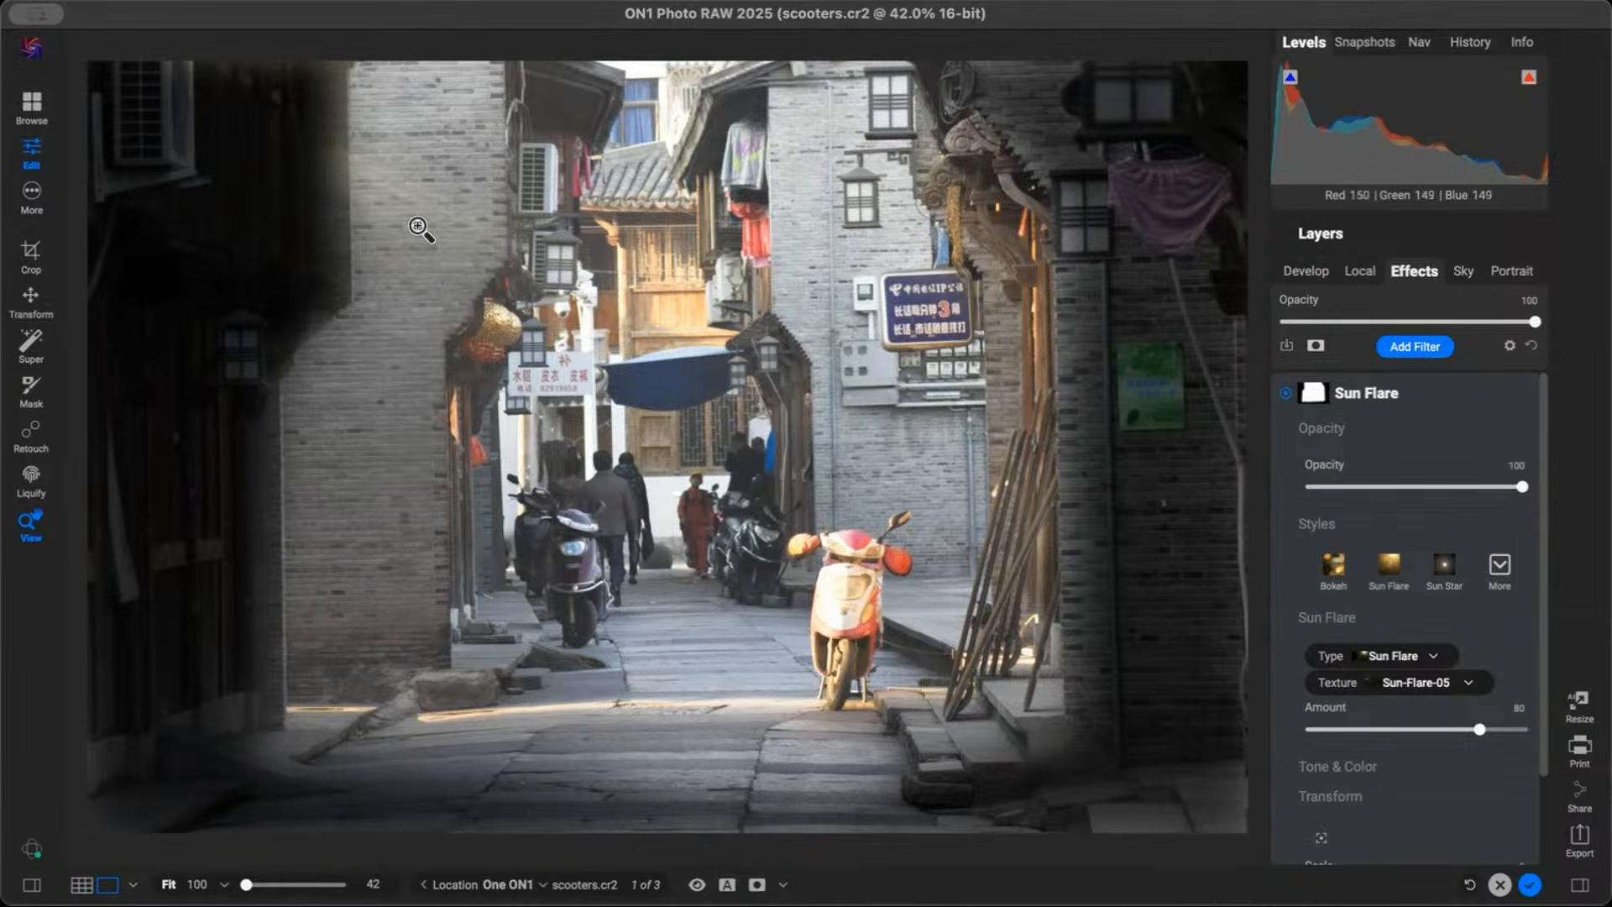
Compare the scooter photo with and without the Sun Flare filter, and against the version with all edits off
key("b")
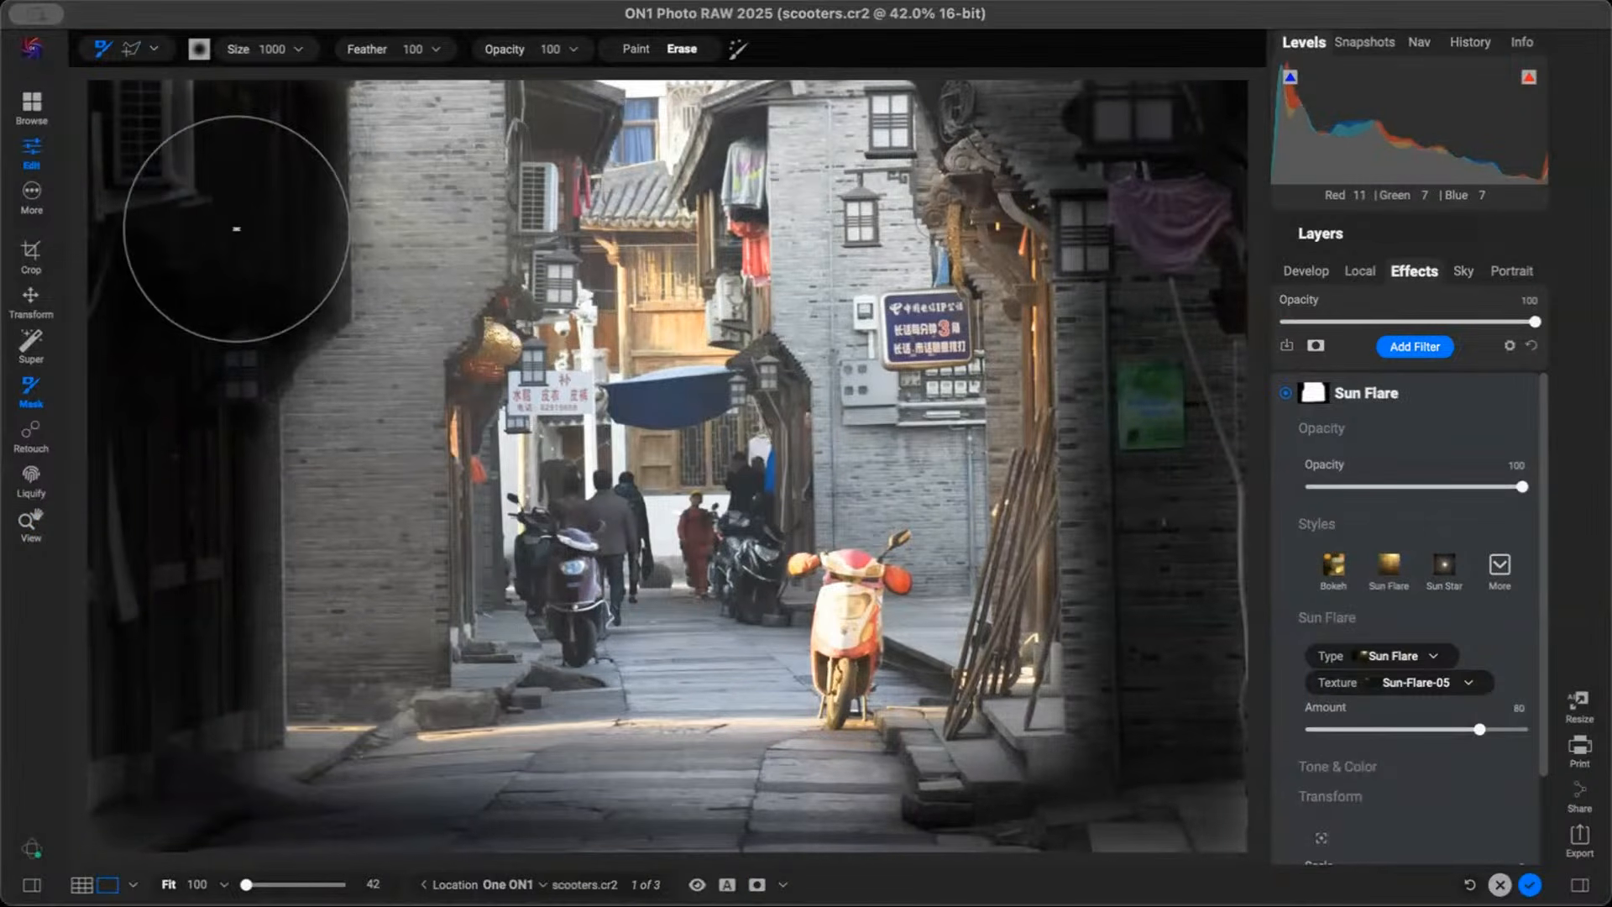
key("z")
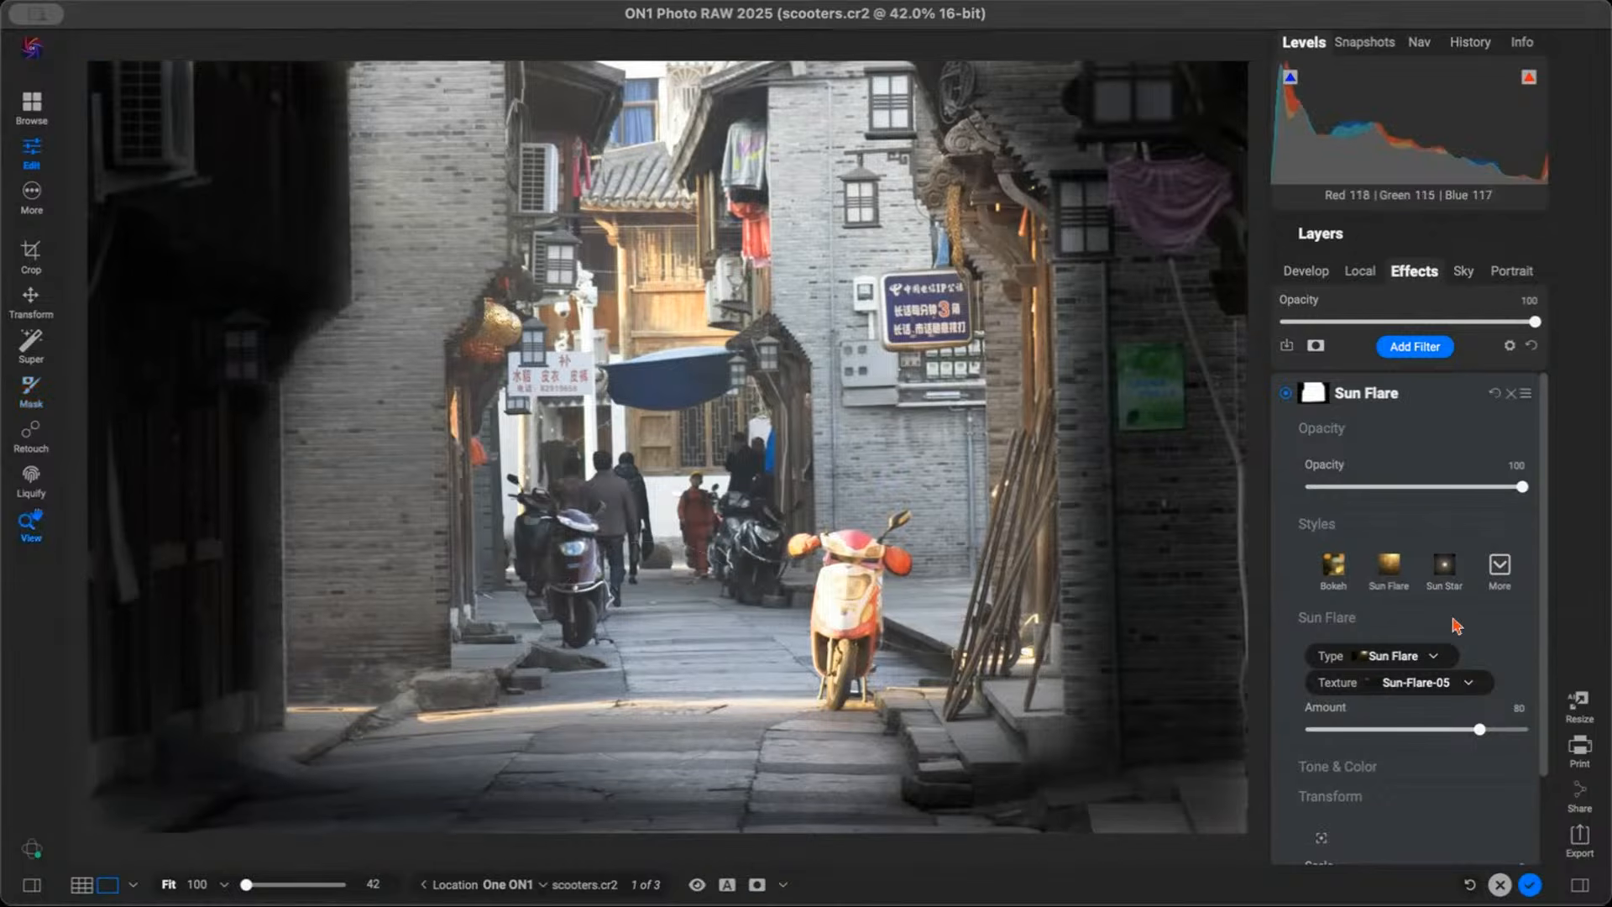
left_click(1286, 394)
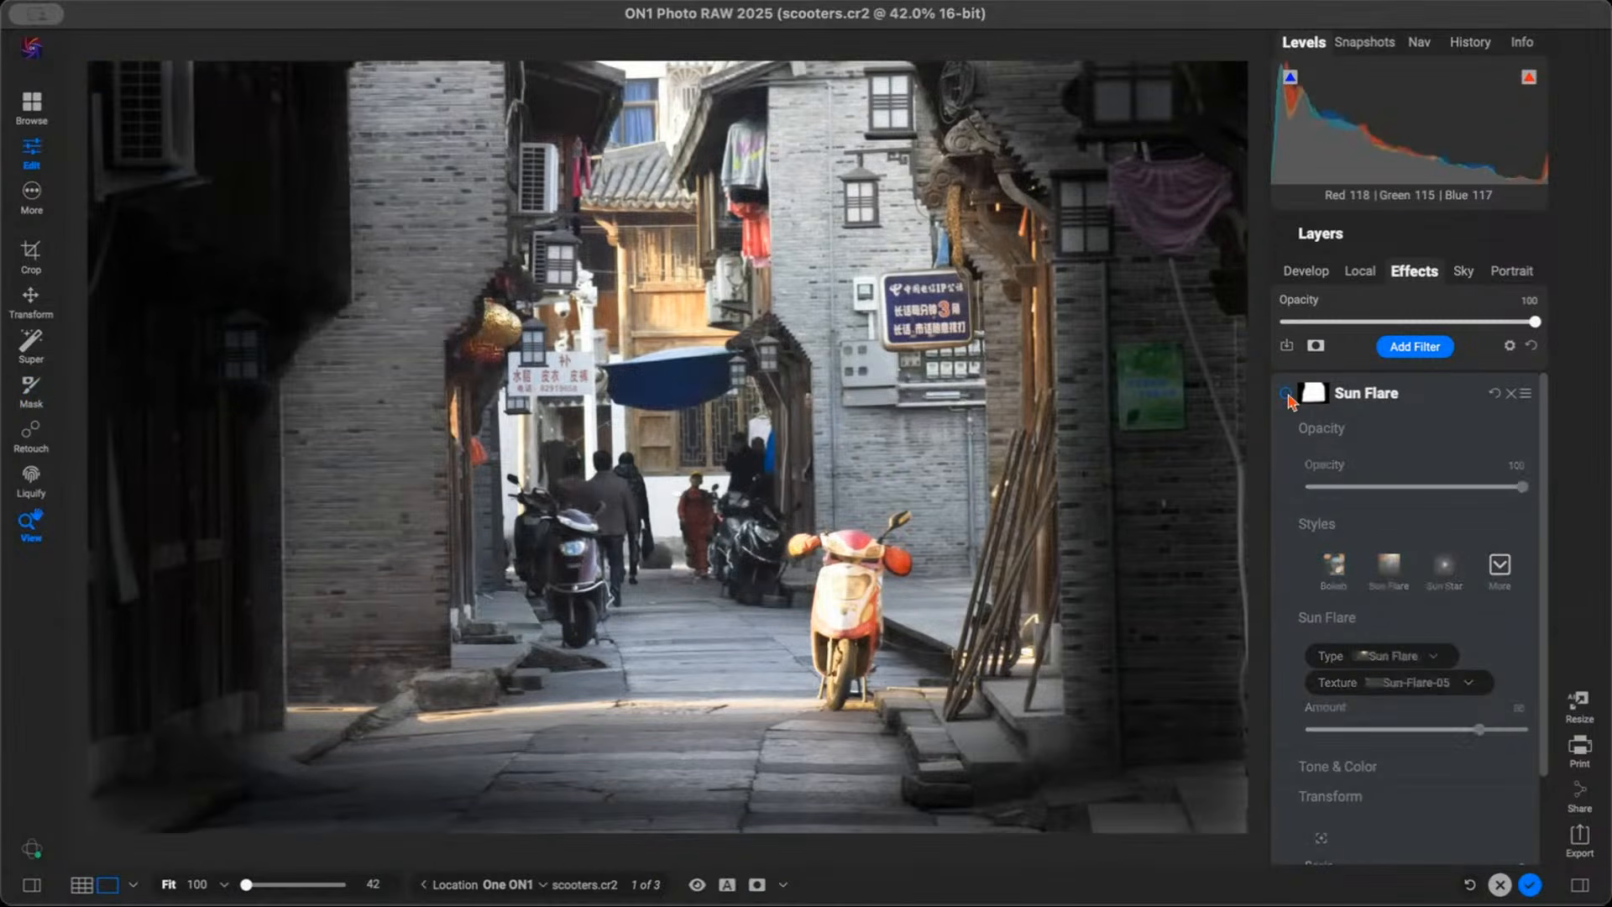
left_click(1286, 394)
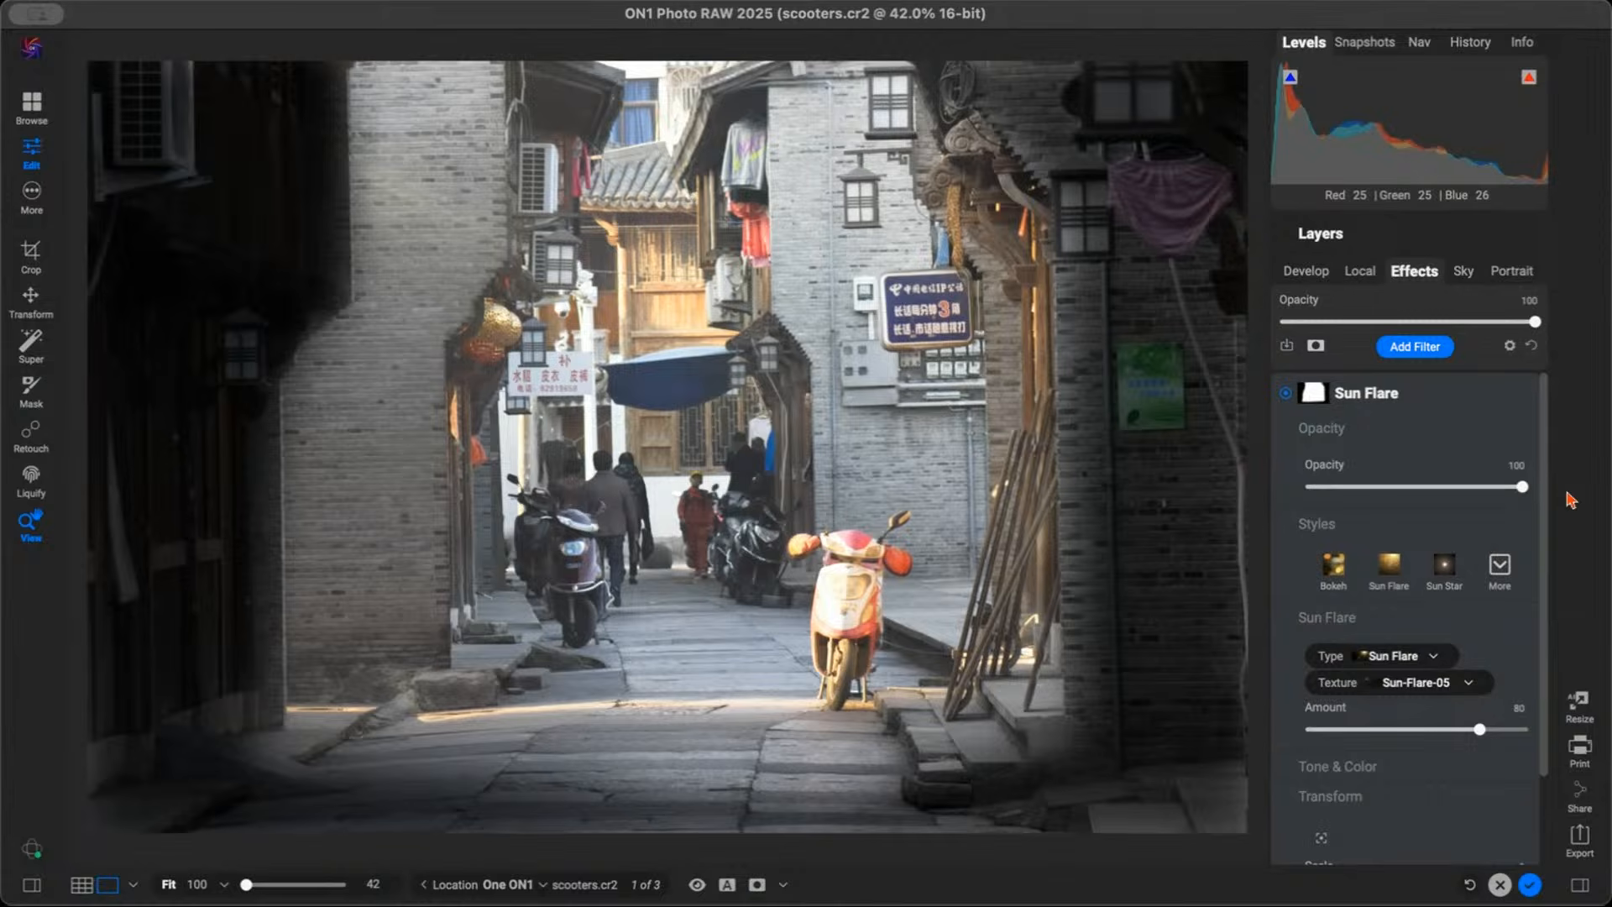
key("backslash")
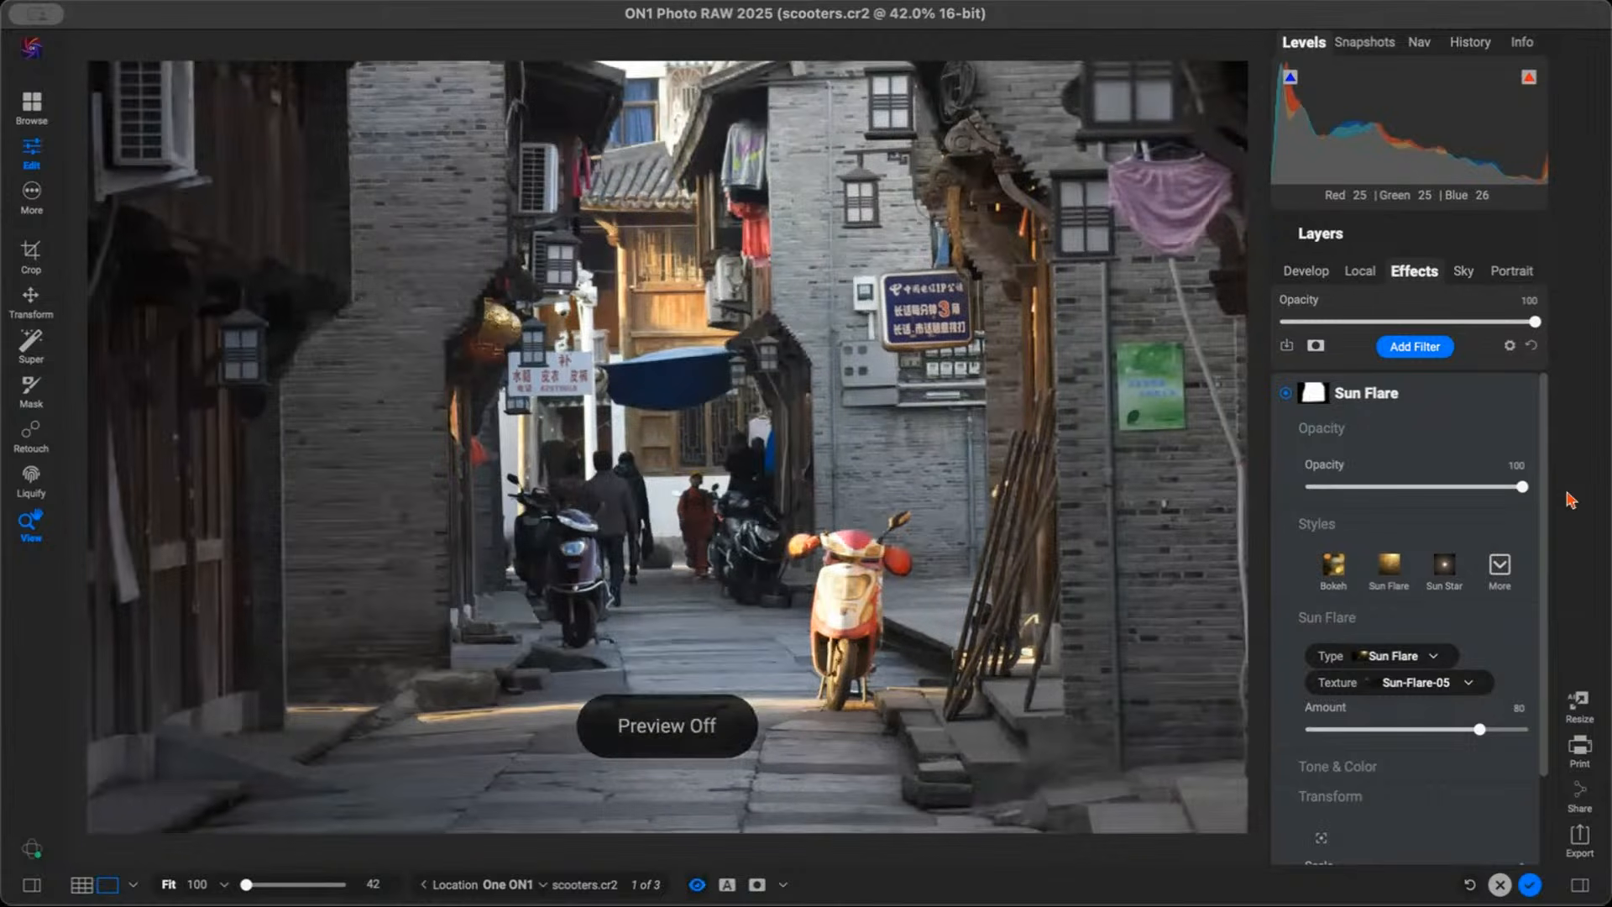
key("backslash")
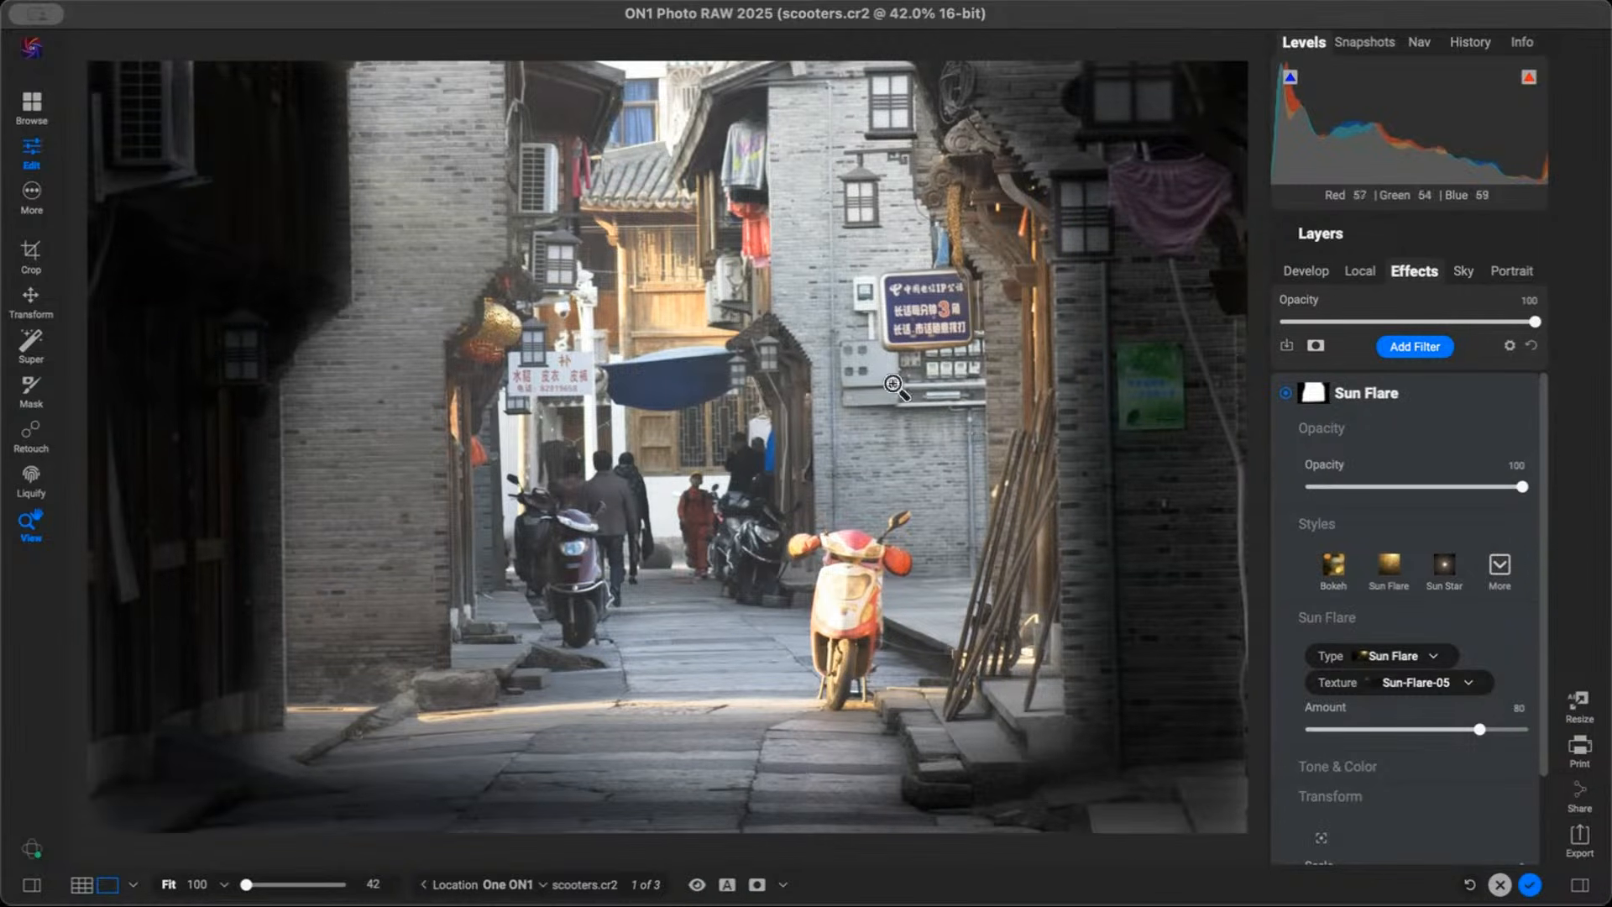
Add a LUTs filter, try the Branagh and Blues styles, and choose the black-and-white Halide style
left_click(1424, 347)
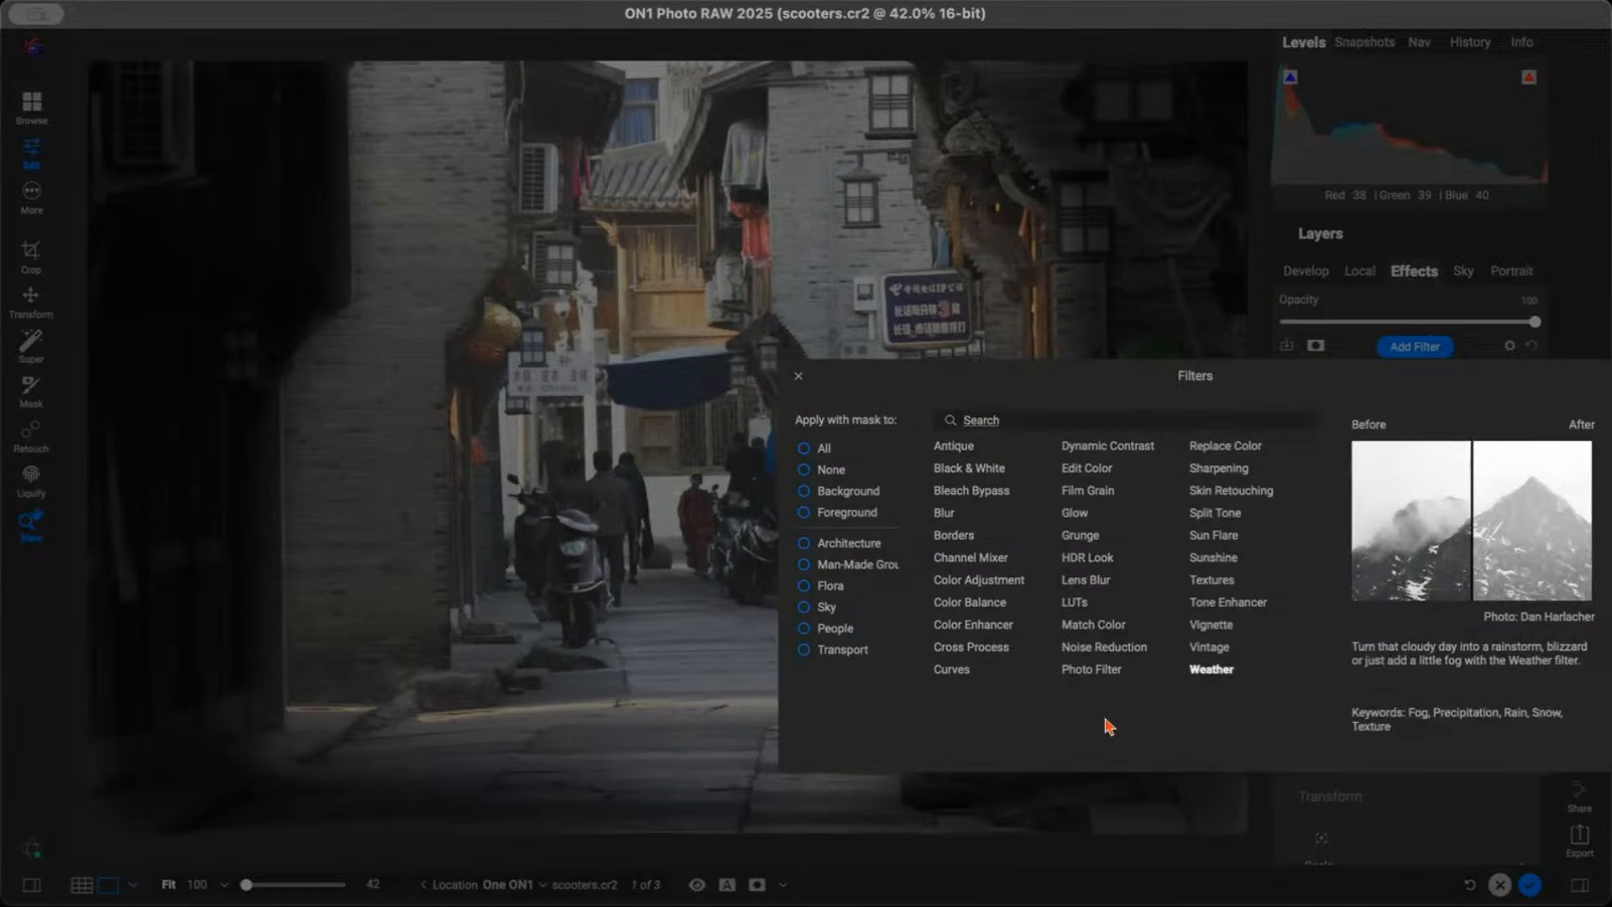
left_click(1074, 601)
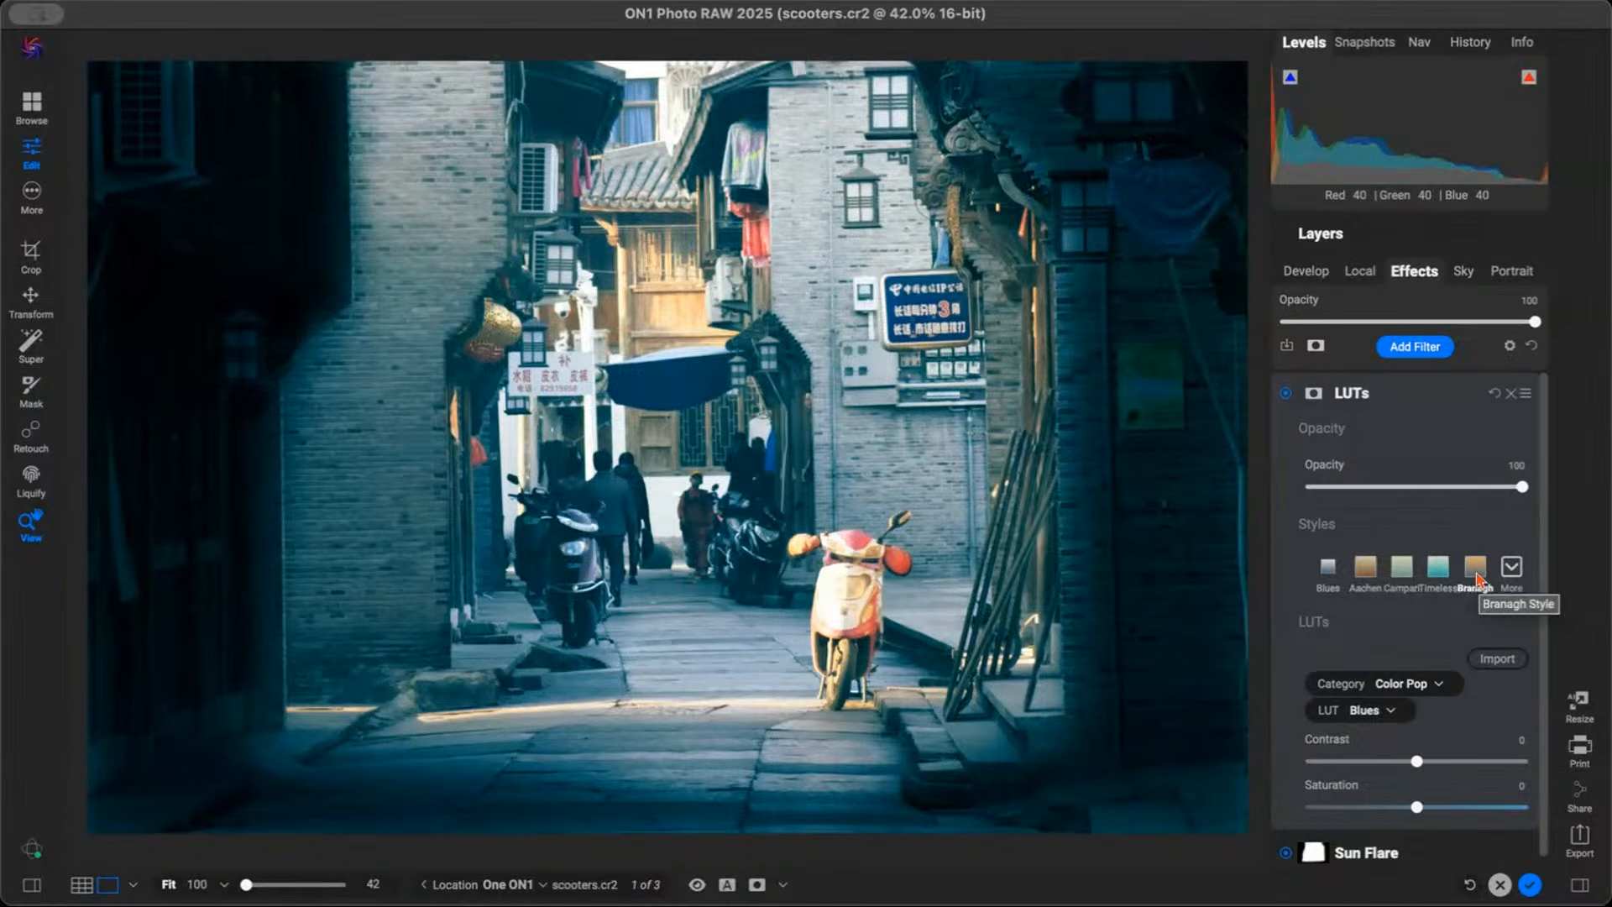
left_click(1476, 569)
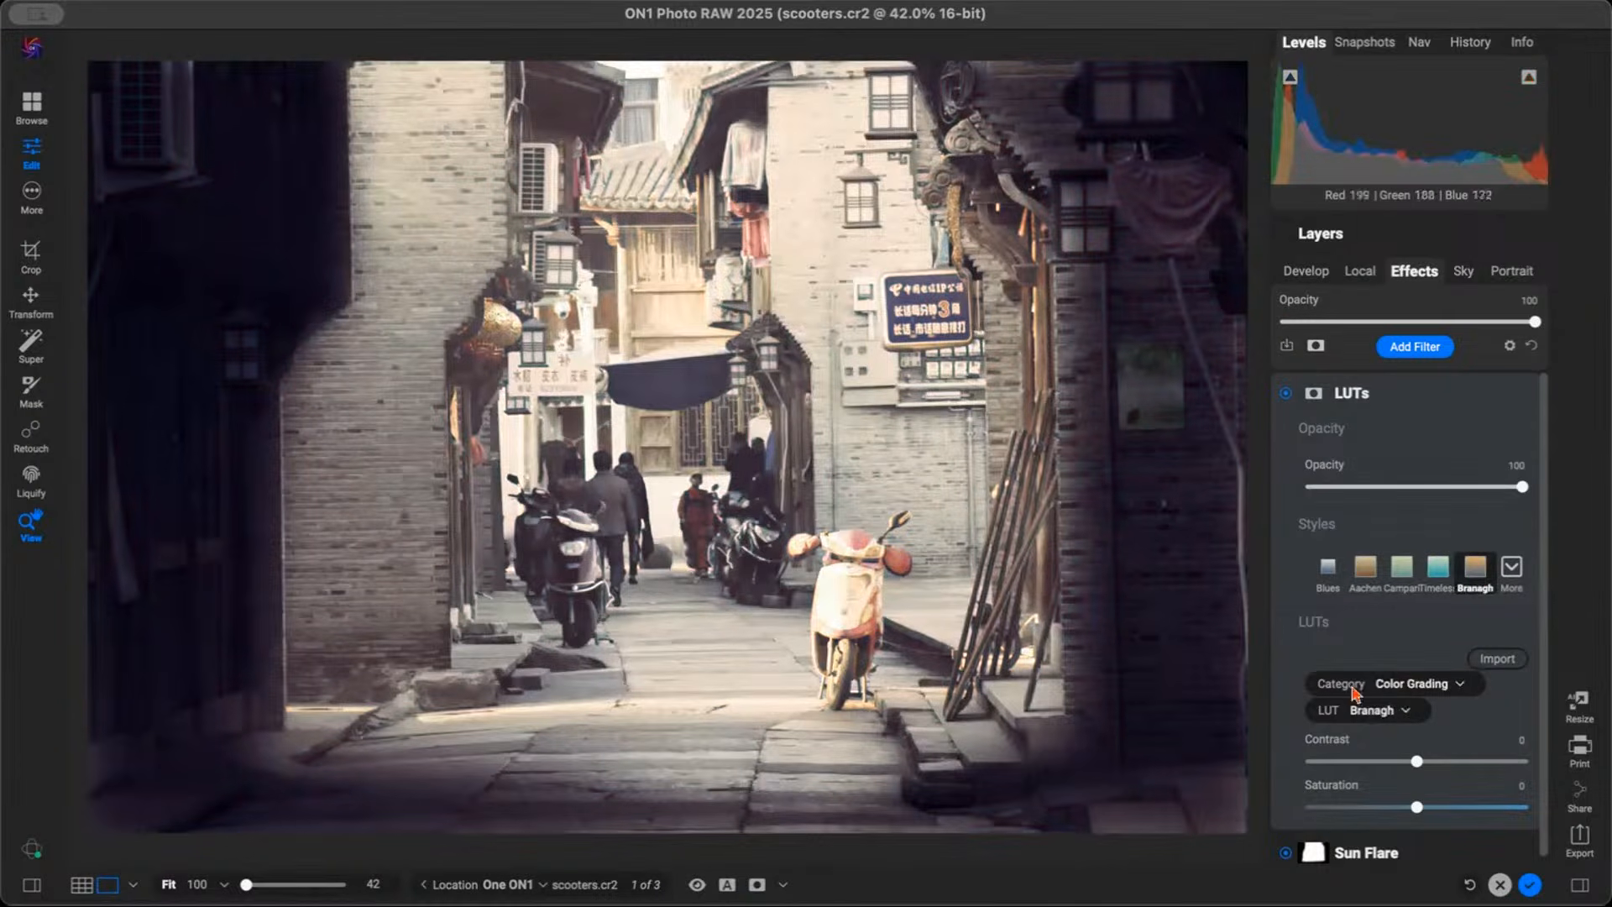
left_click(1328, 568)
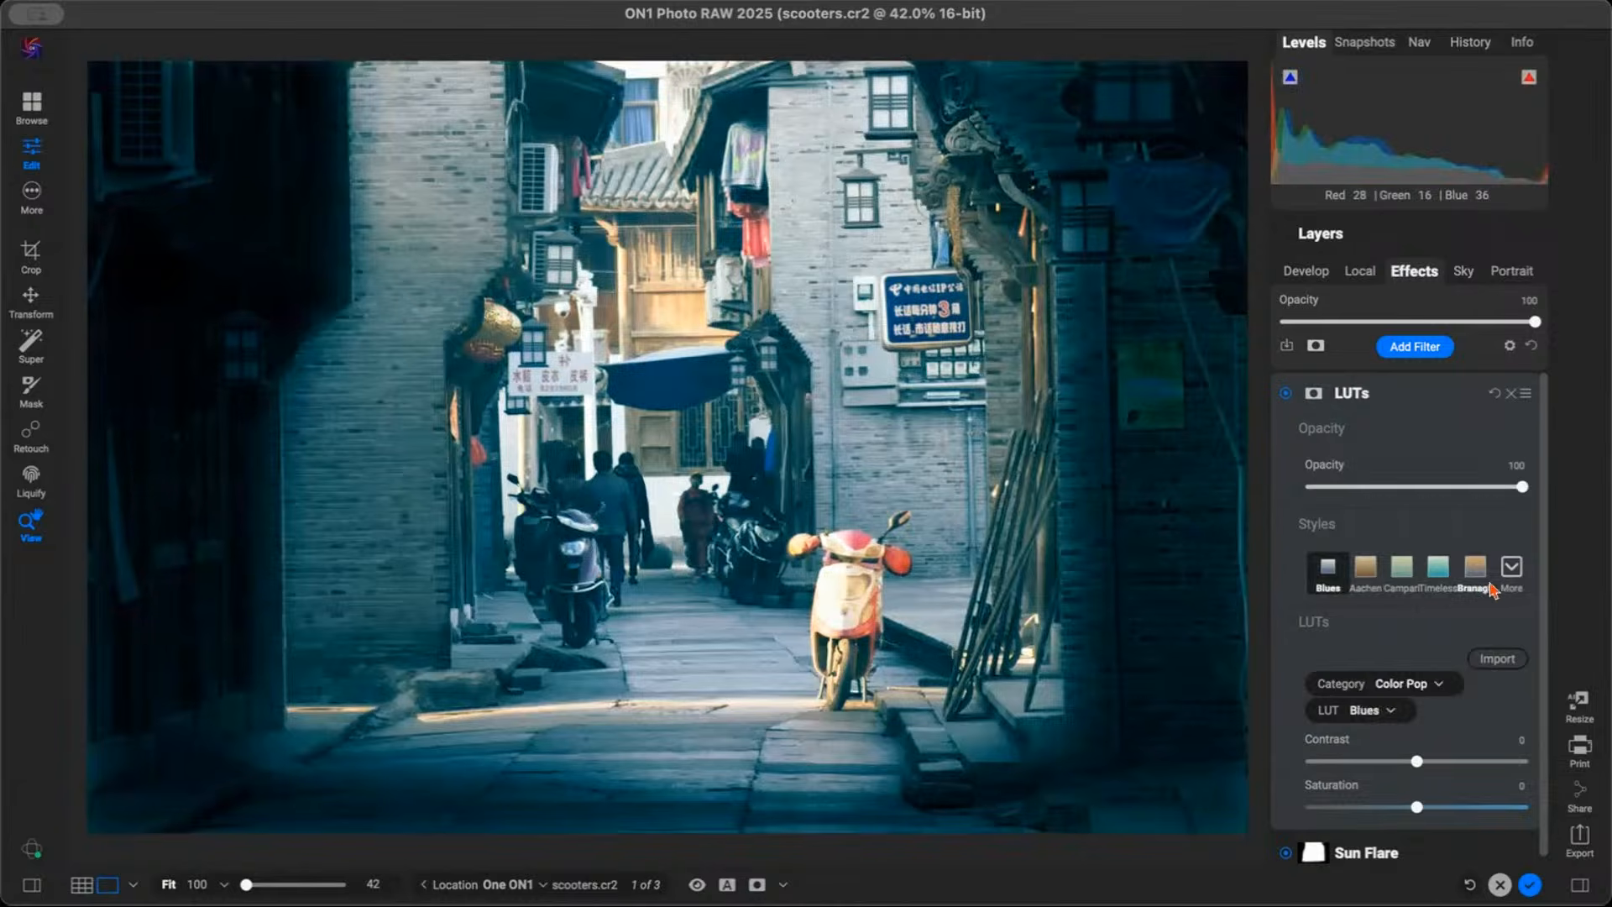
left_click(1512, 567)
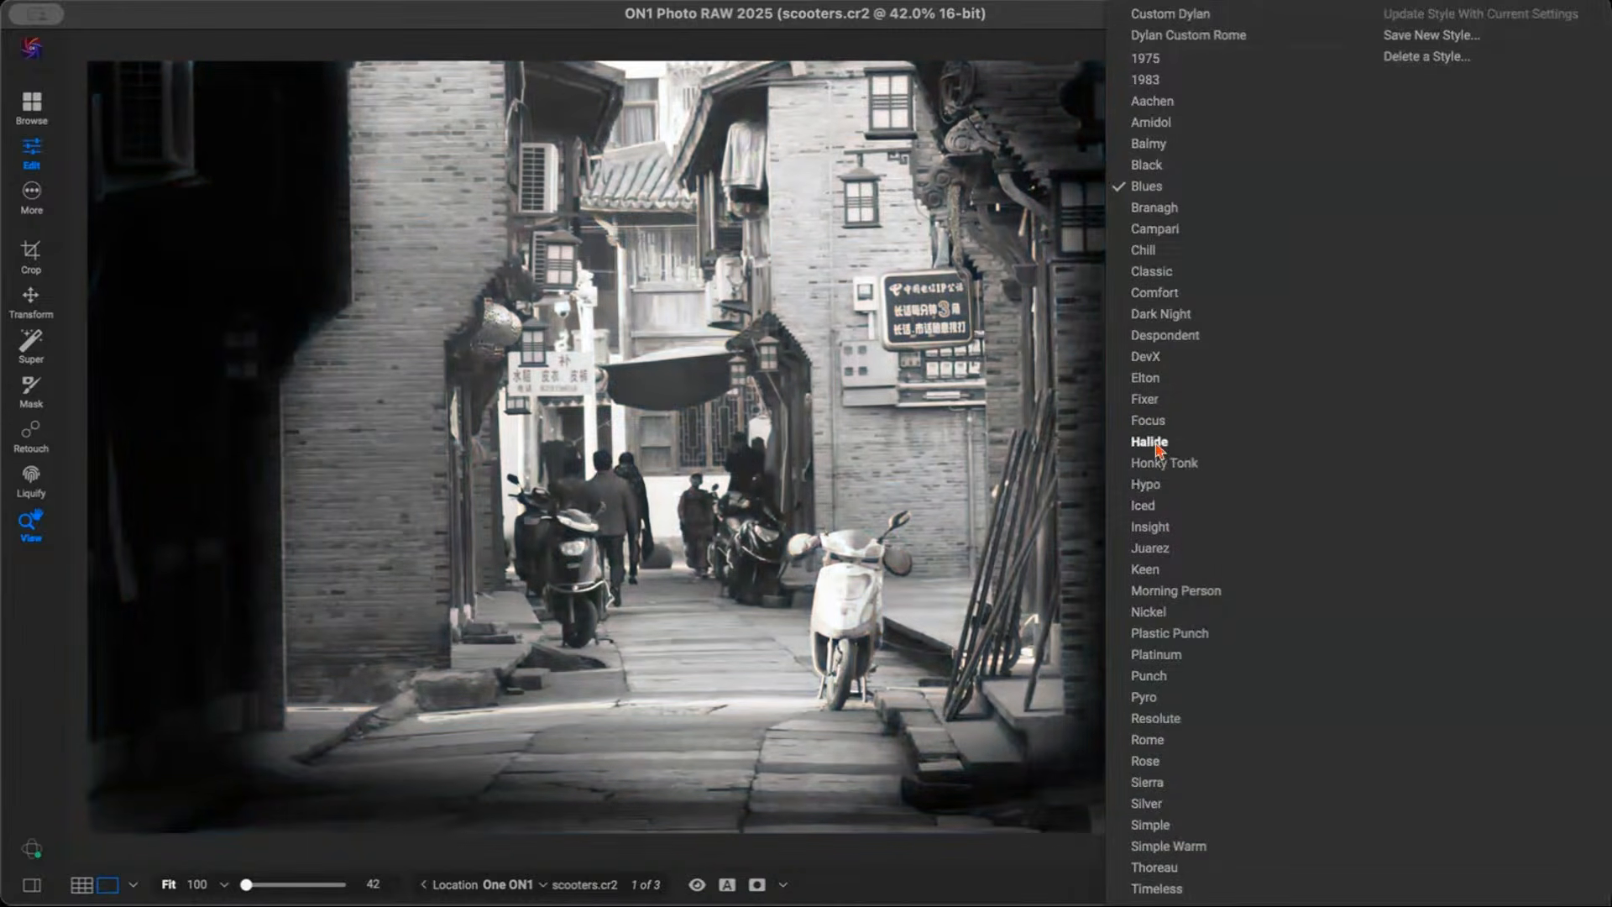
left_click(1152, 444)
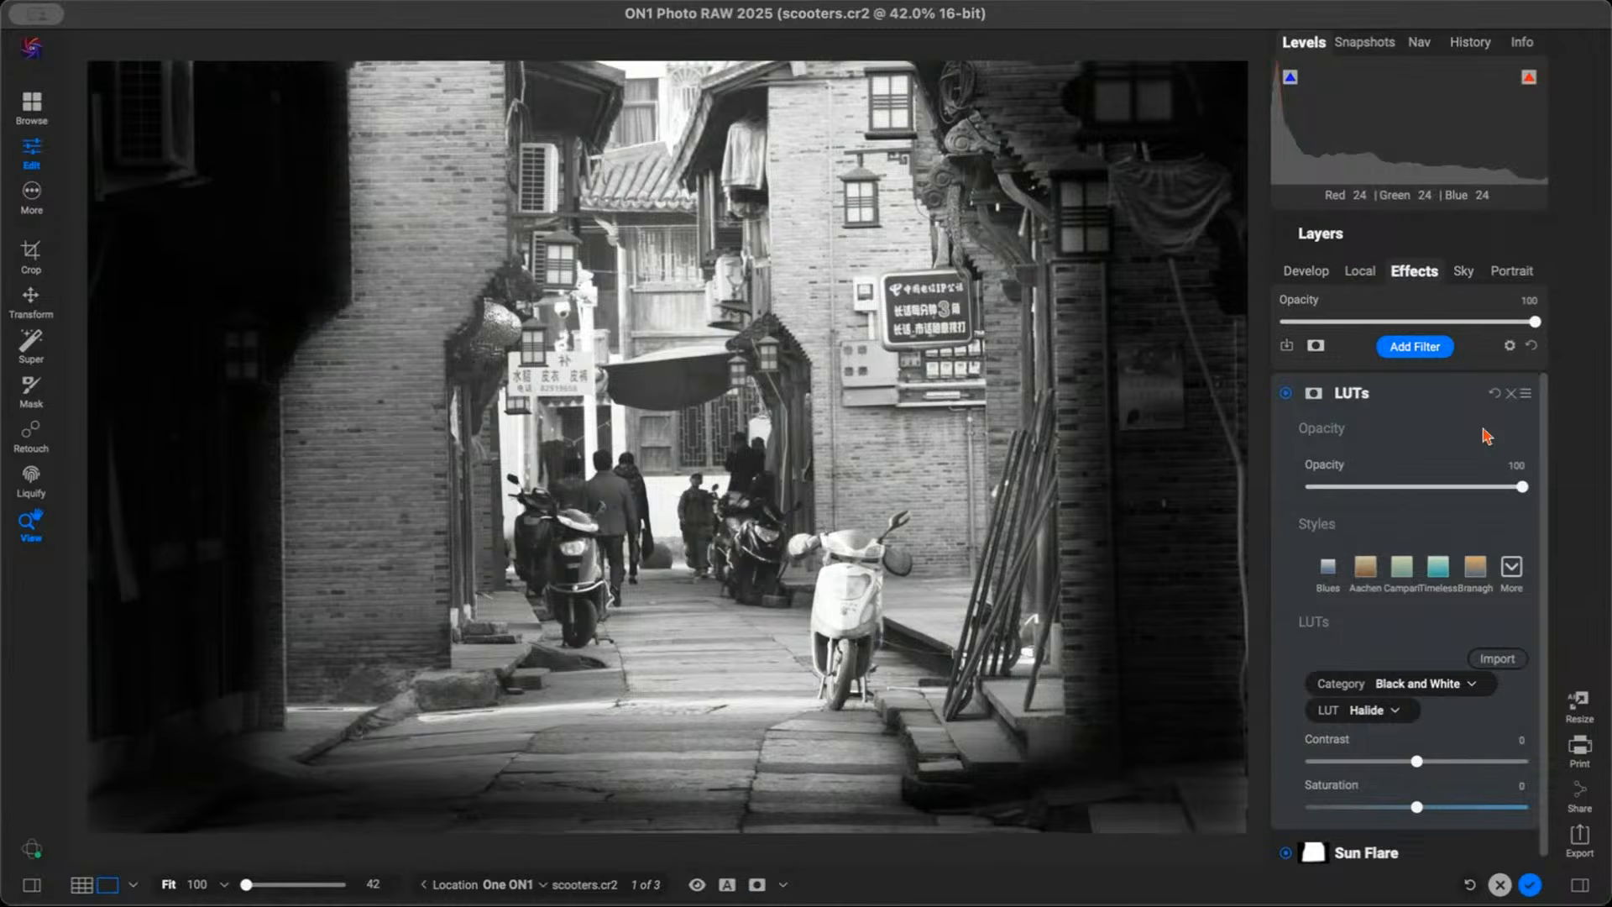
Lower the opacity of the local adjustment that darkens the area surrounding the lit alley
left_click(1359, 270)
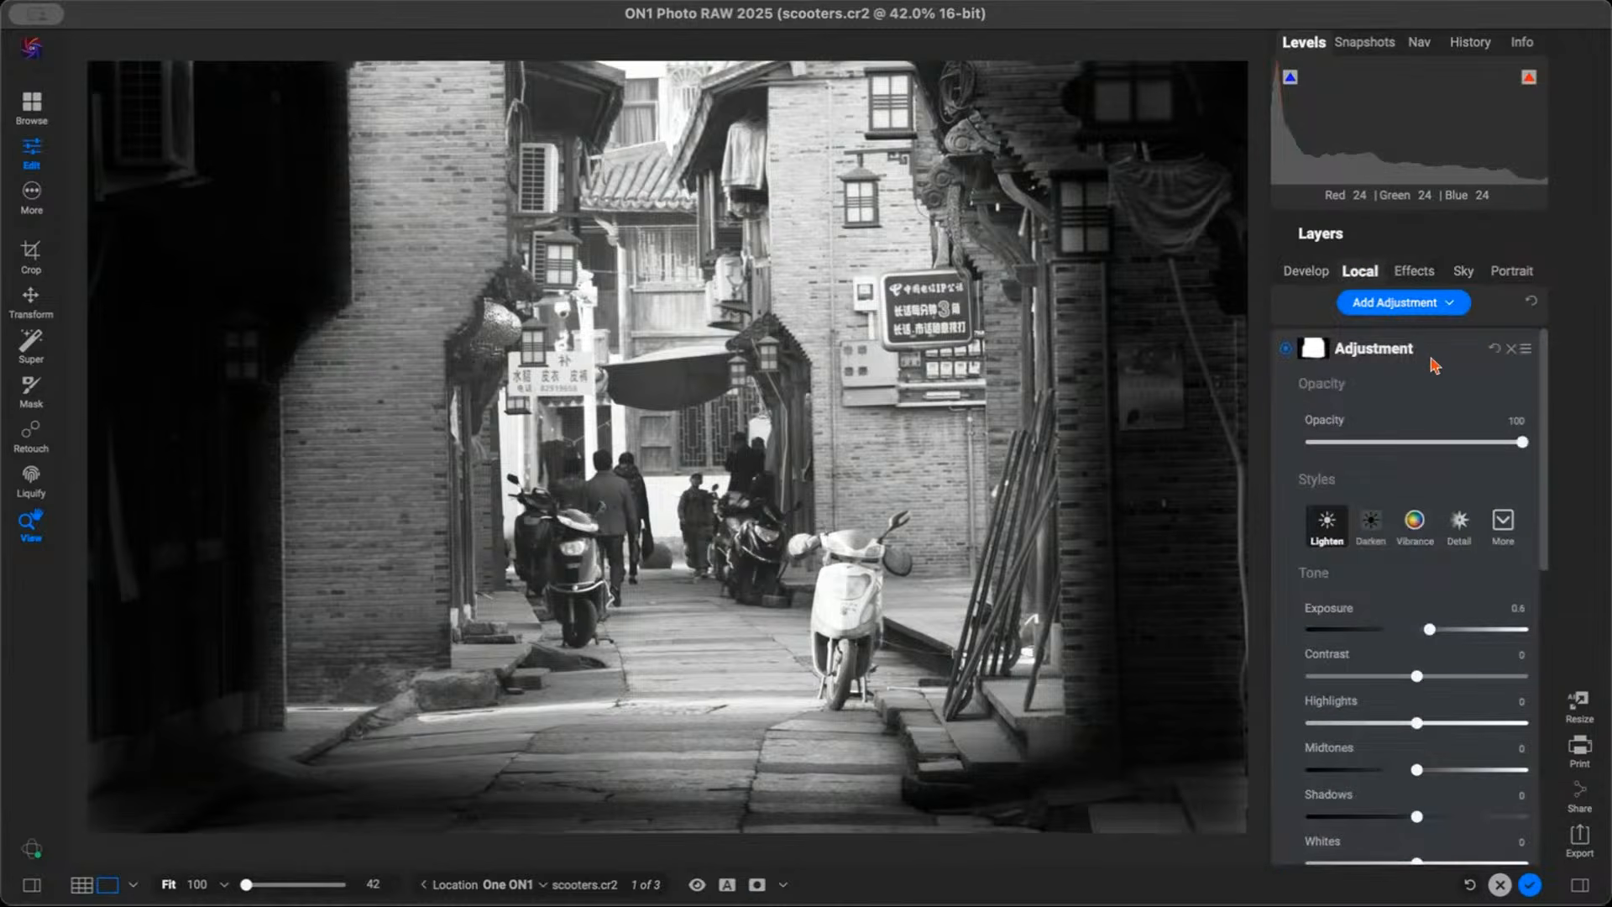
left_click(1435, 361)
left_click(1446, 391)
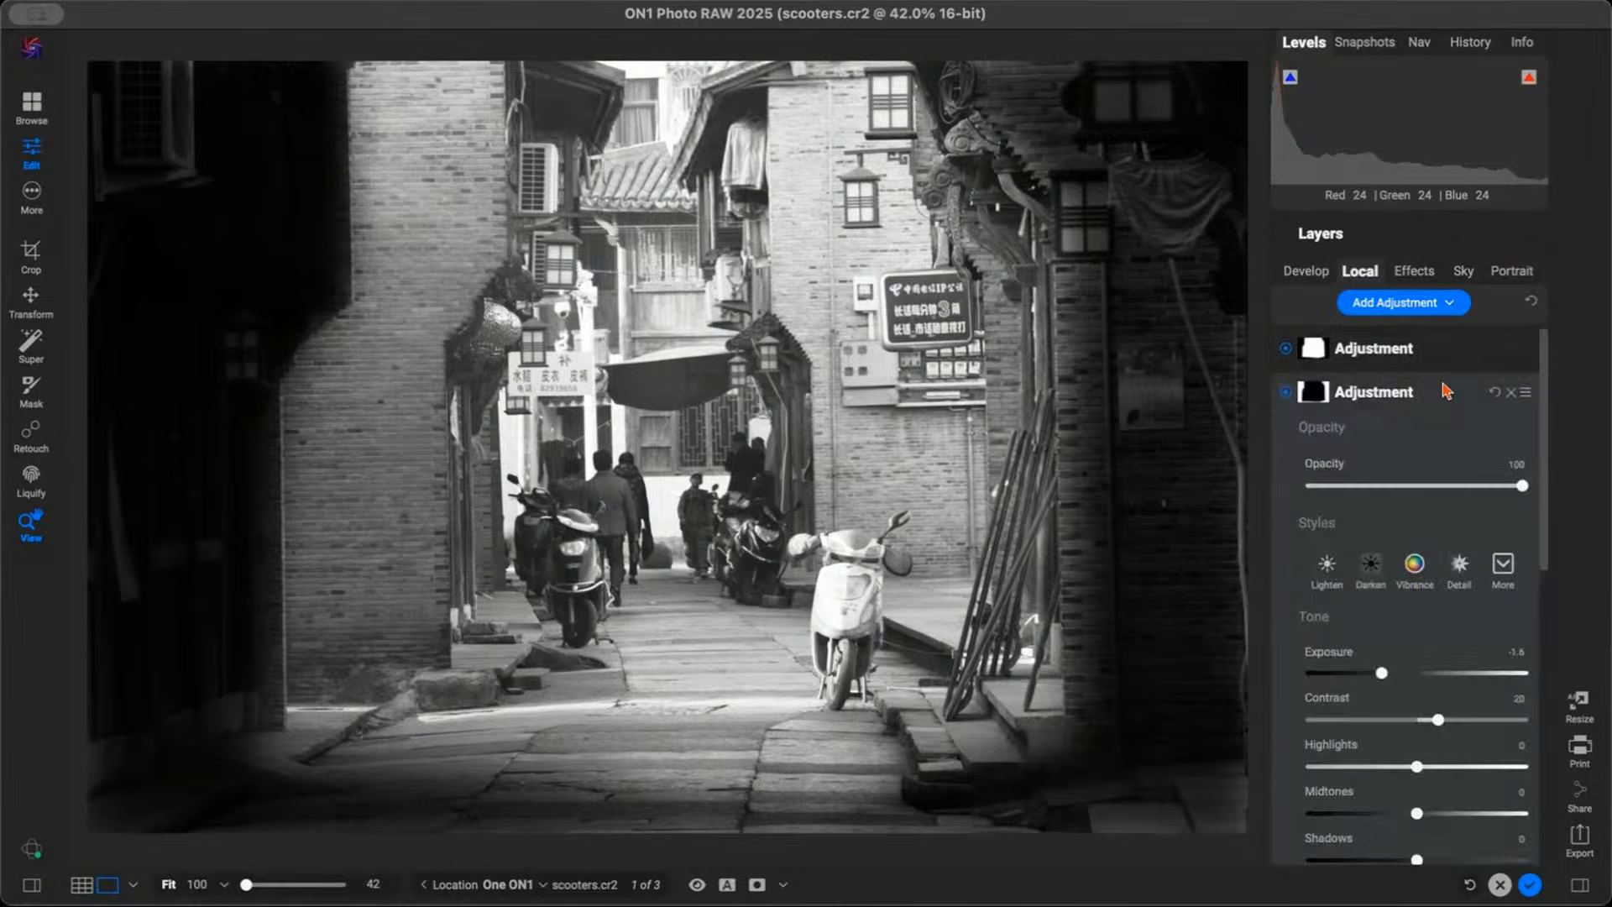
scroll(1451, 487, "down", 1)
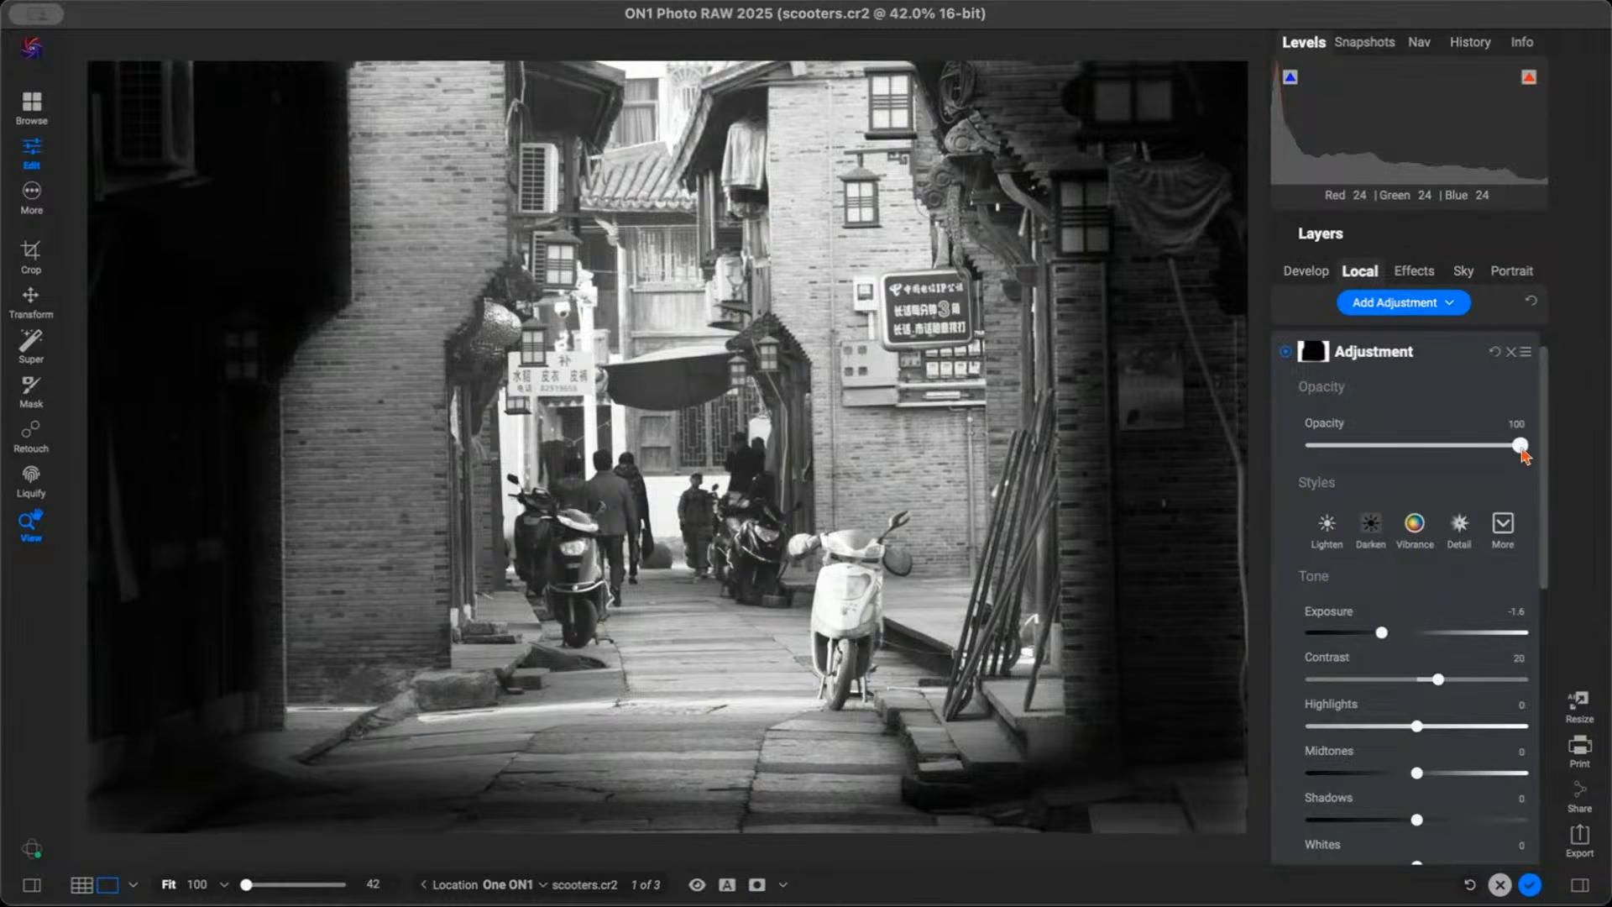
left_click_drag(1521, 445, 1482, 472)
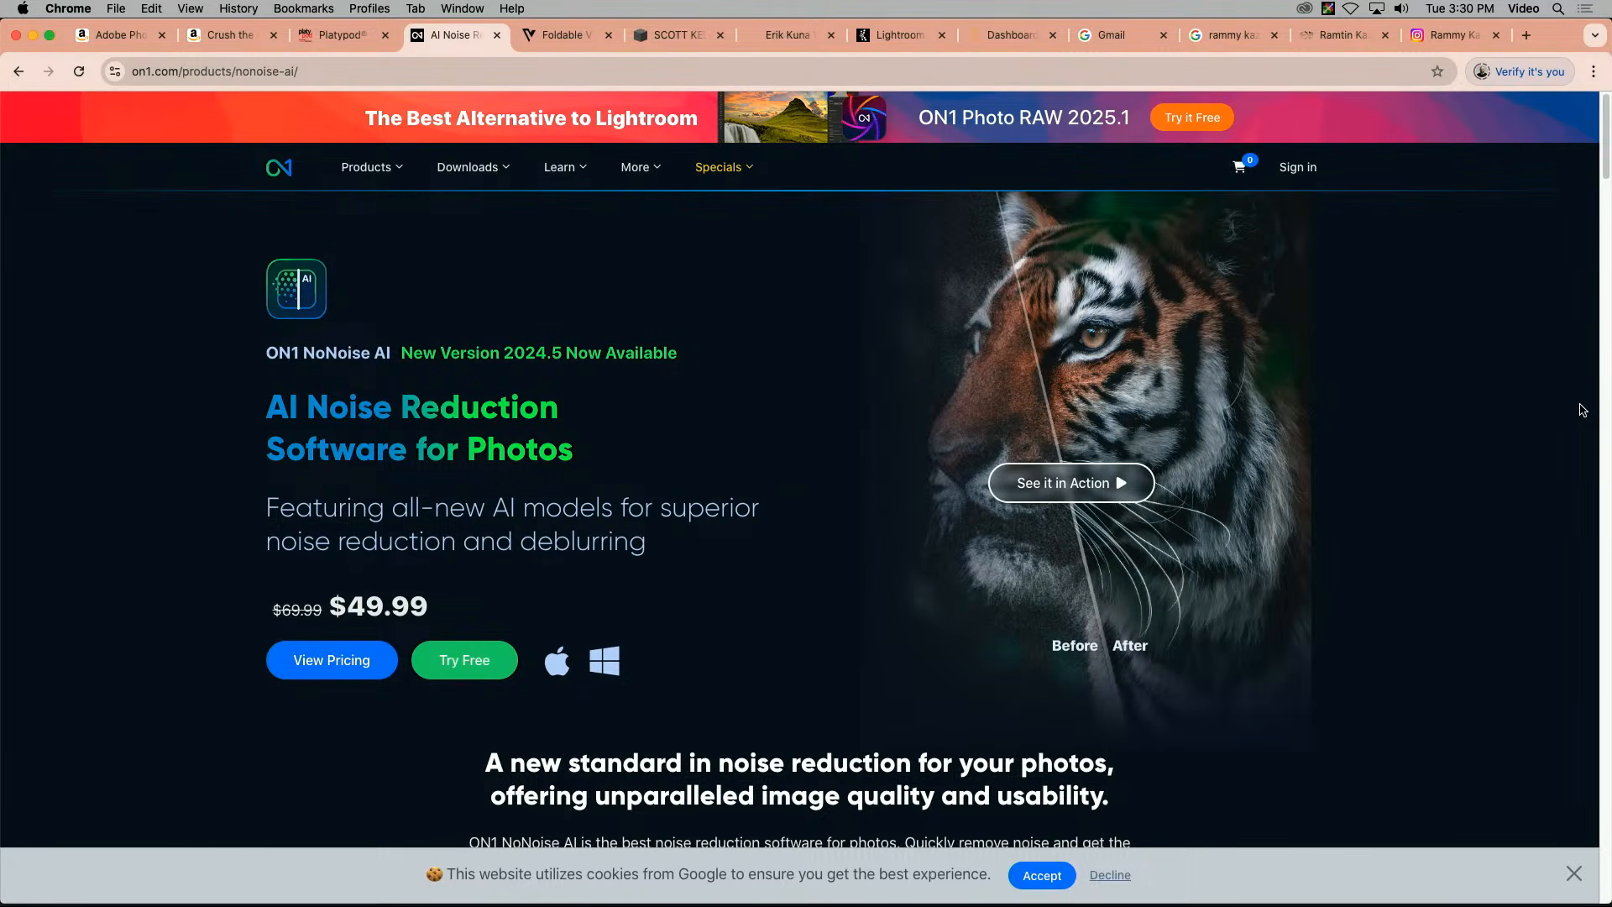
scroll(1582, 410, "down", 1)
scroll(1582, 410, "down", 1)
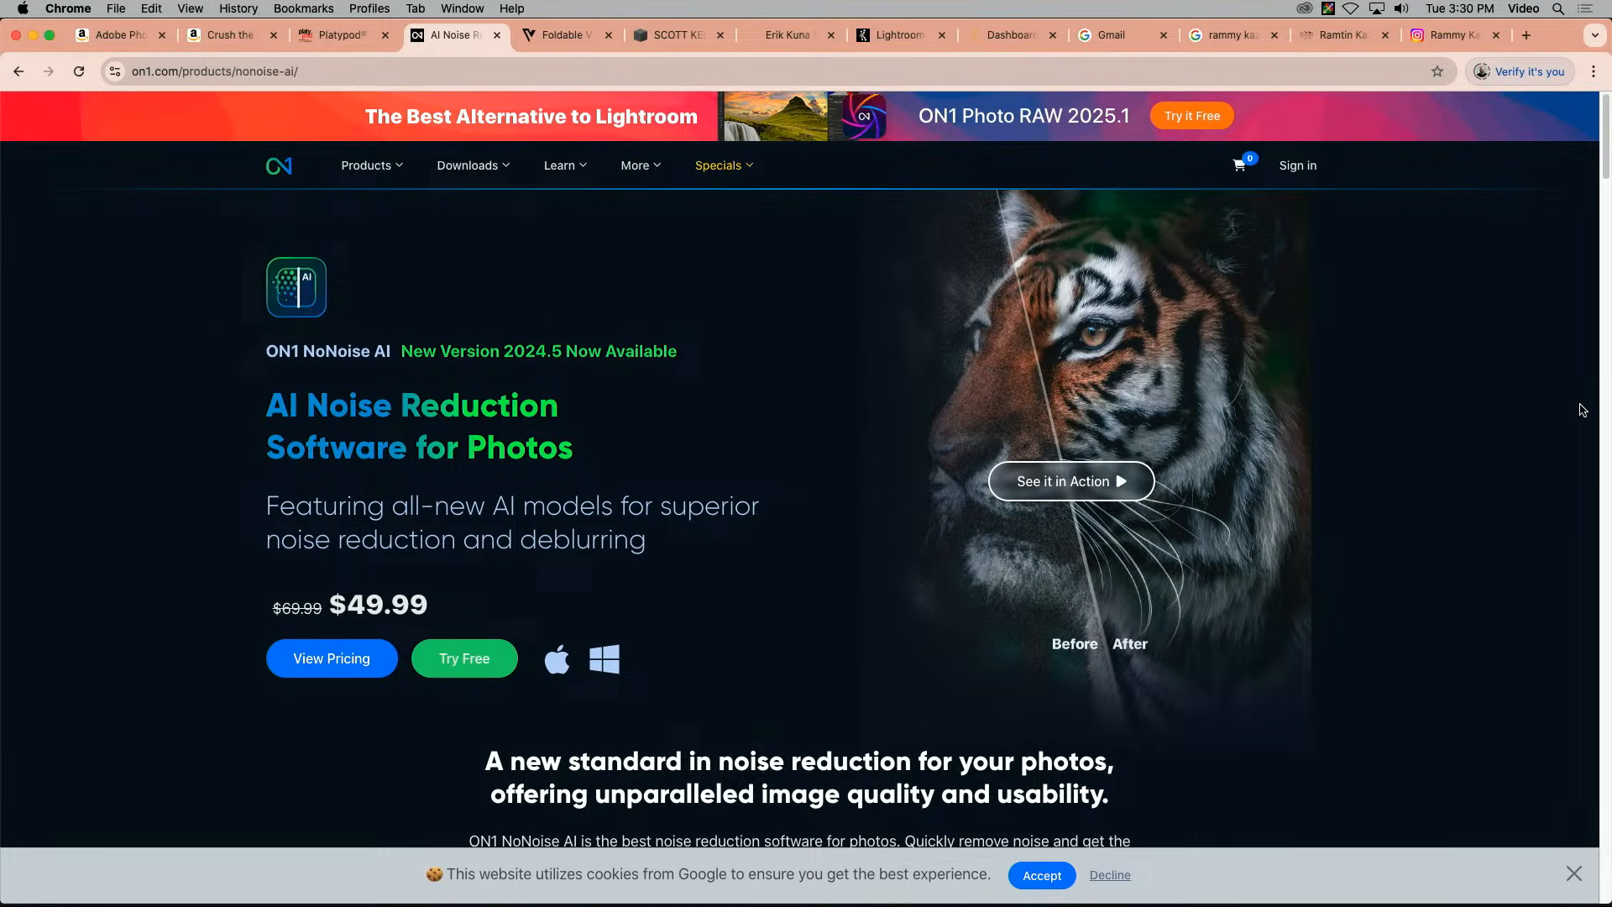
scroll(1583, 410, "down", 1)
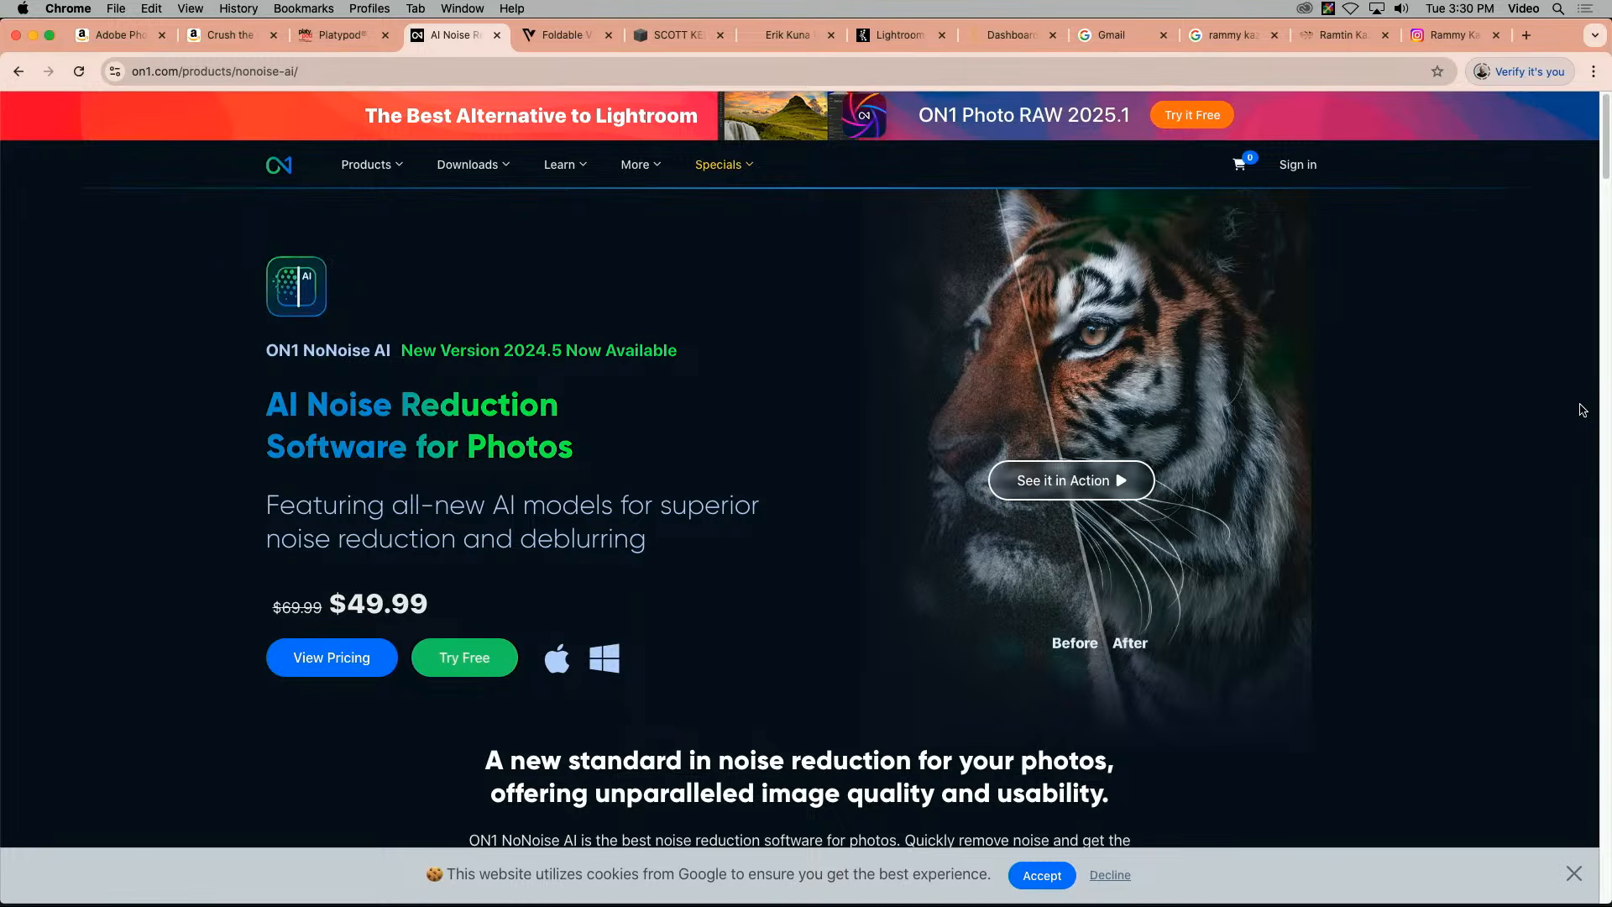